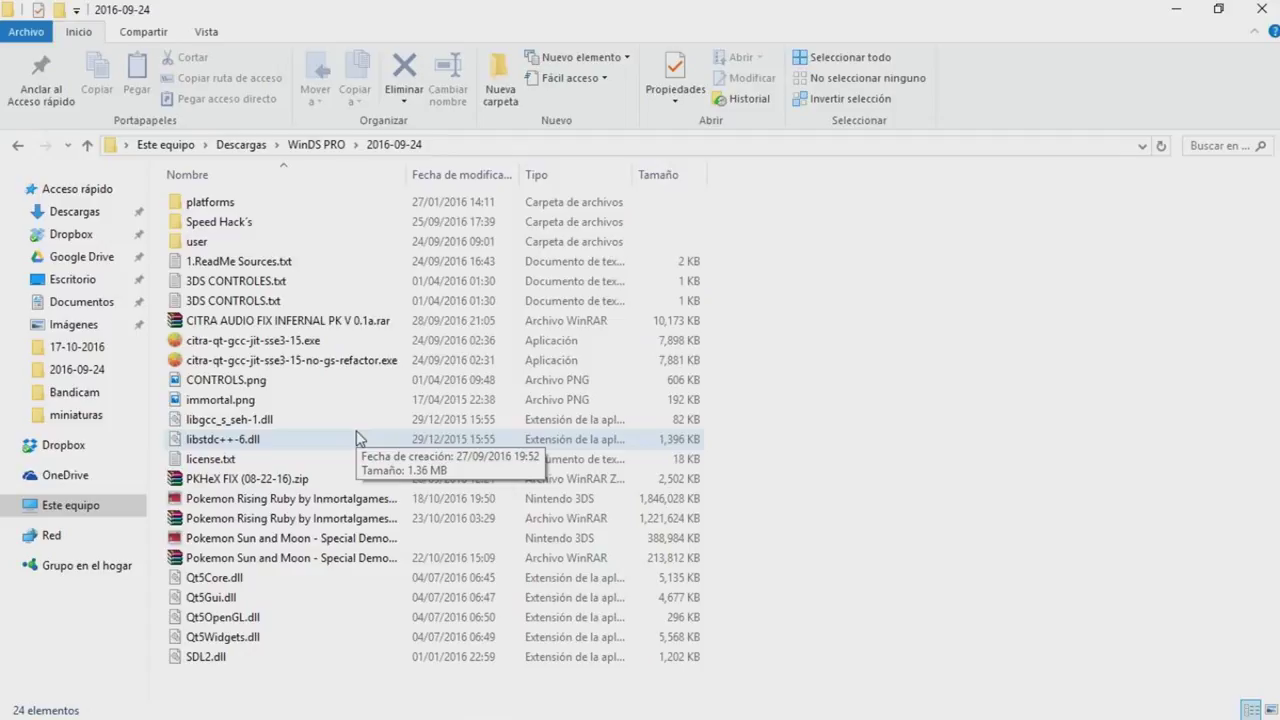
- Run citra-qt-gcc-jit-sse3-15.exe from the 2016-09-24 folder inside WinDS PRO, accepting the security warning
left_click(316, 144)
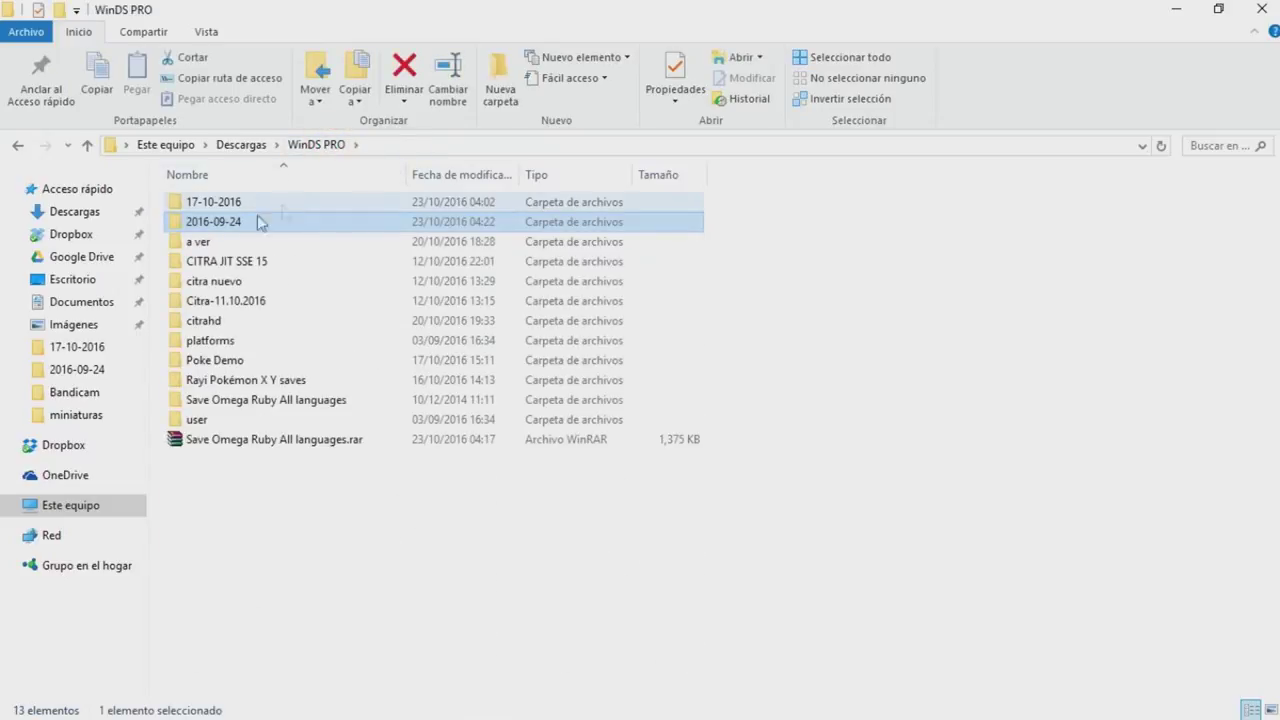
mouse_move(270, 208)
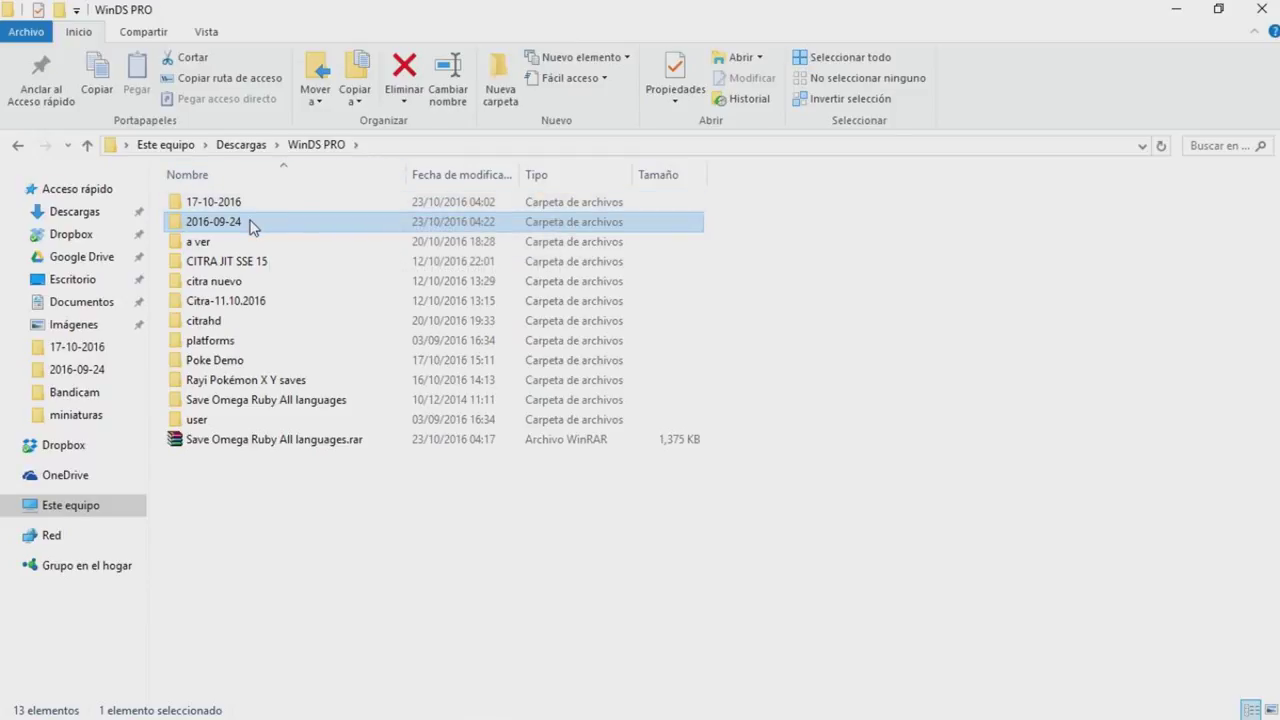
double_click(252, 227)
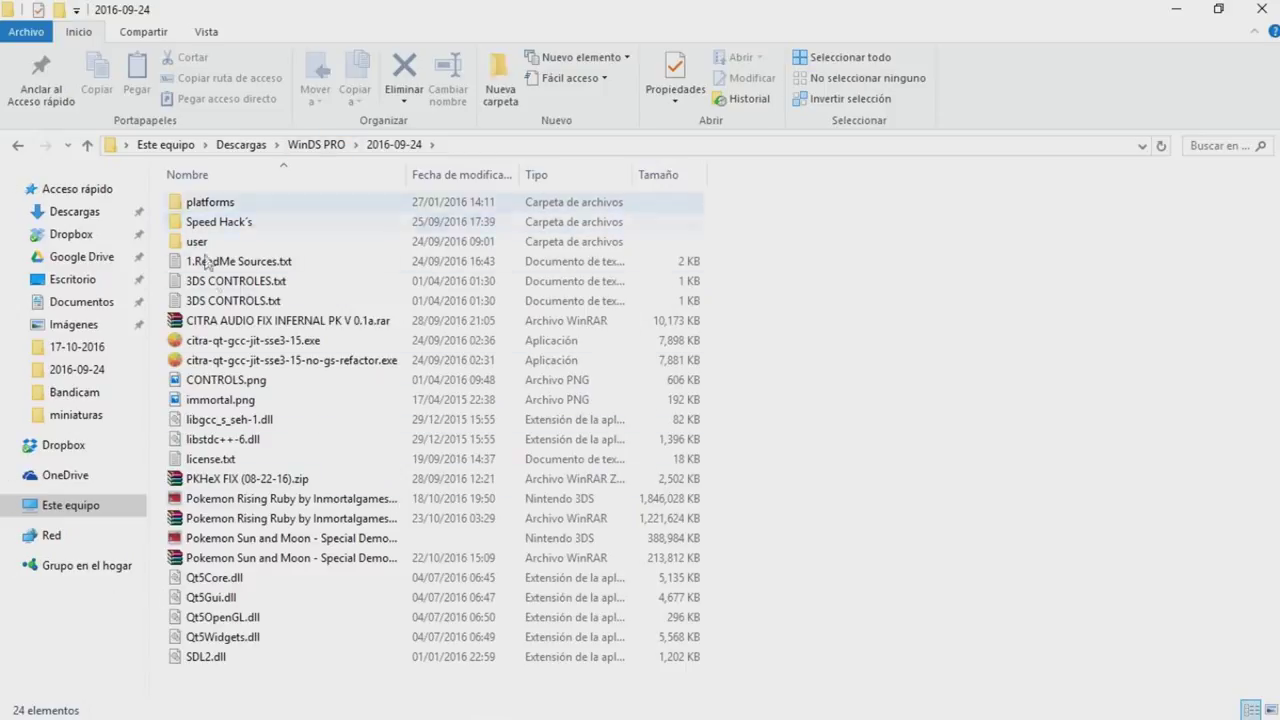
mouse_move(280, 248)
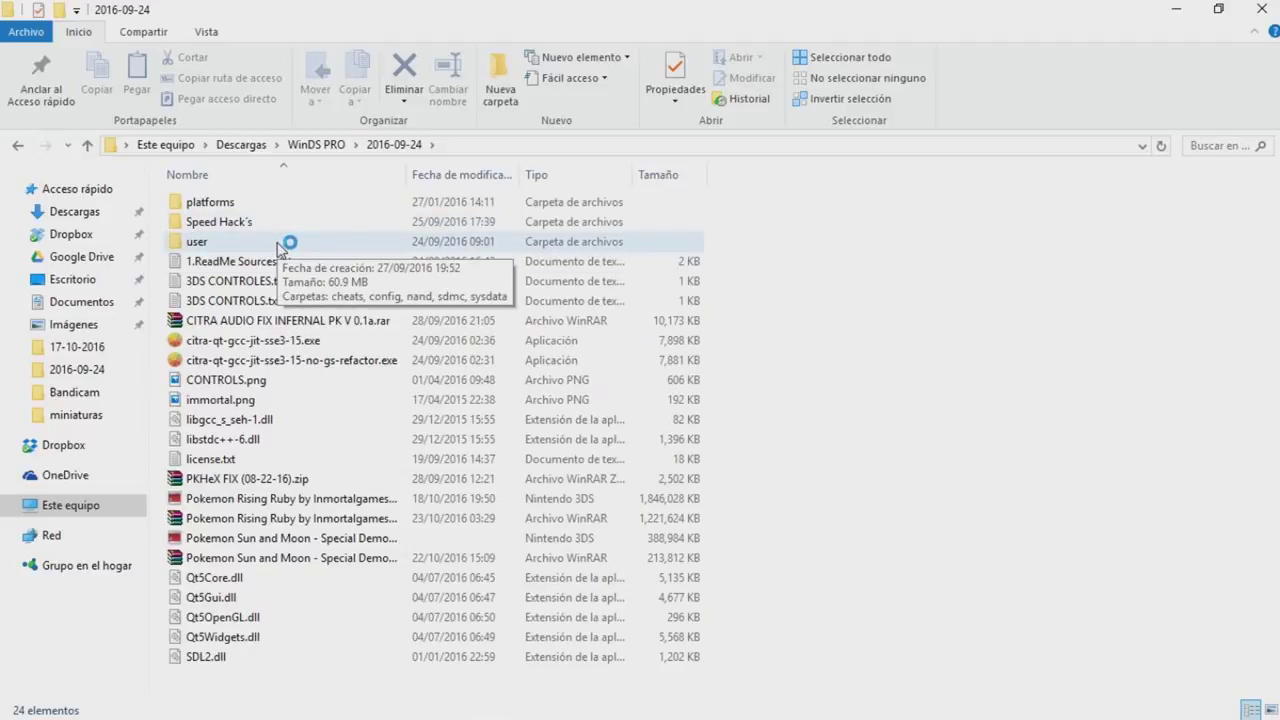
double_click(311, 345)
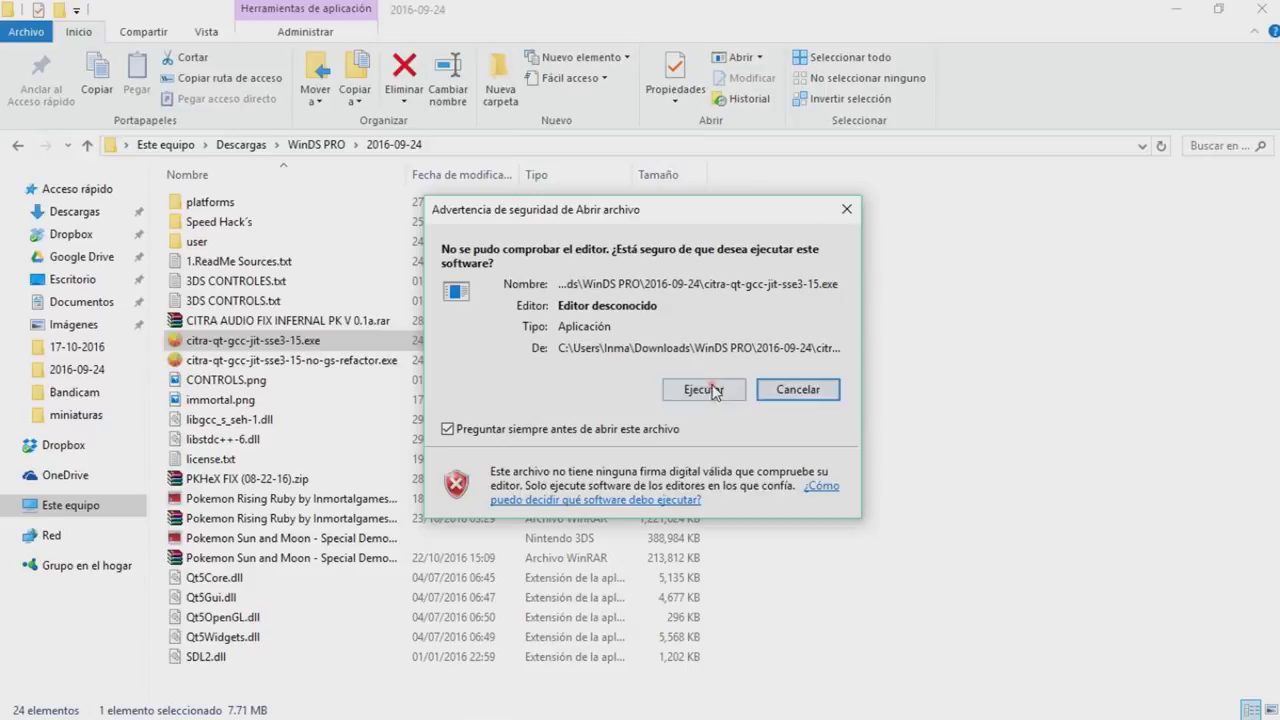
left_click(714, 390)
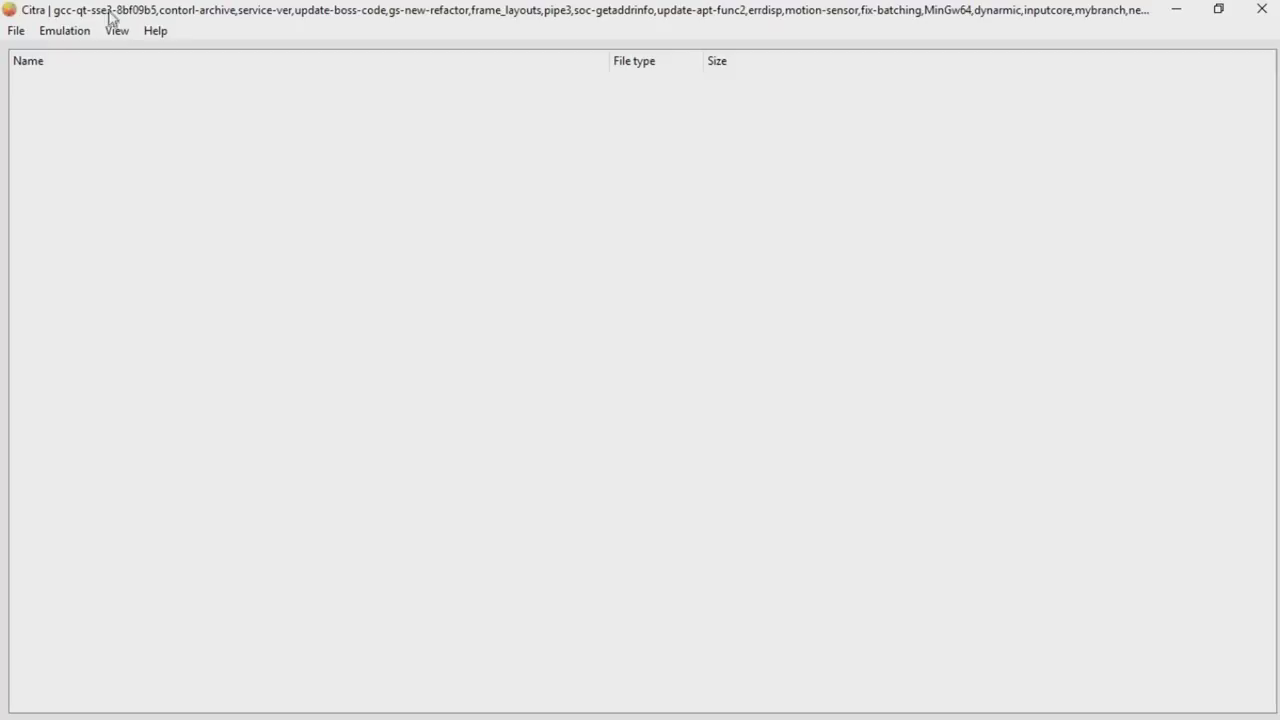
- Load the Pokemon Omega Ruby 3DS file from the 17-10-2016 folder and continue the existing saved game
left_click(18, 32)
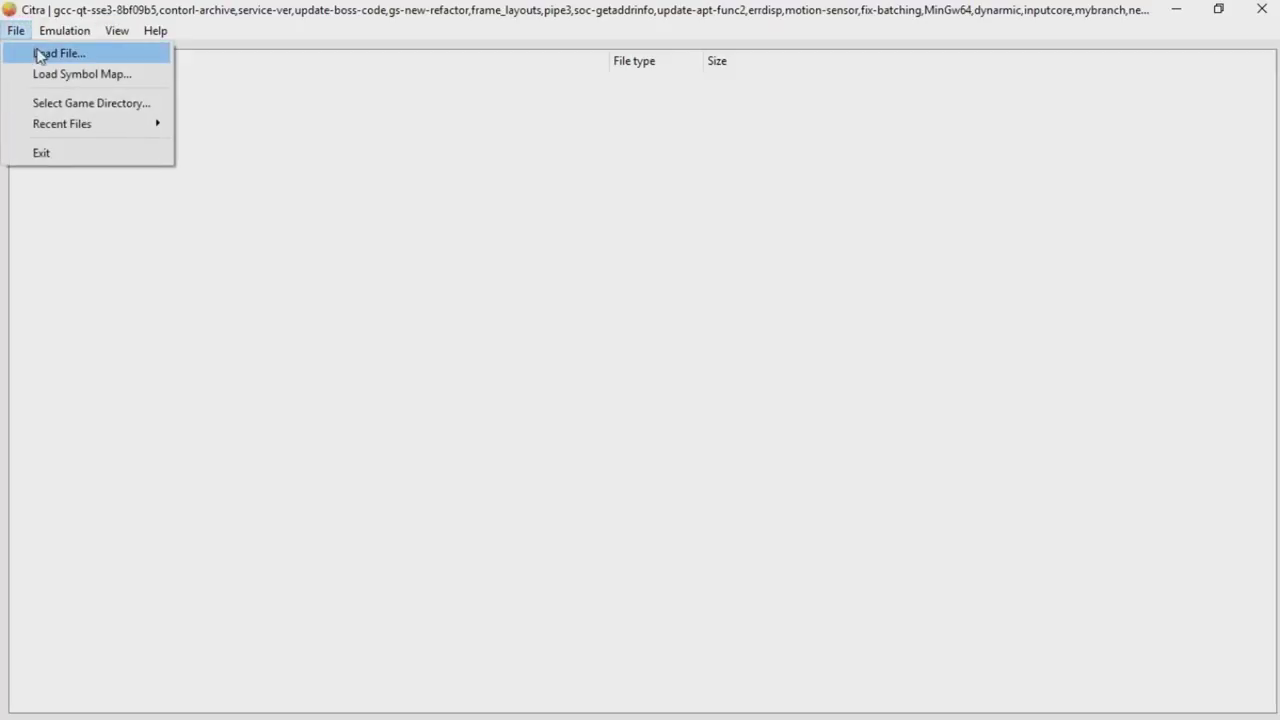
left_click(45, 53)
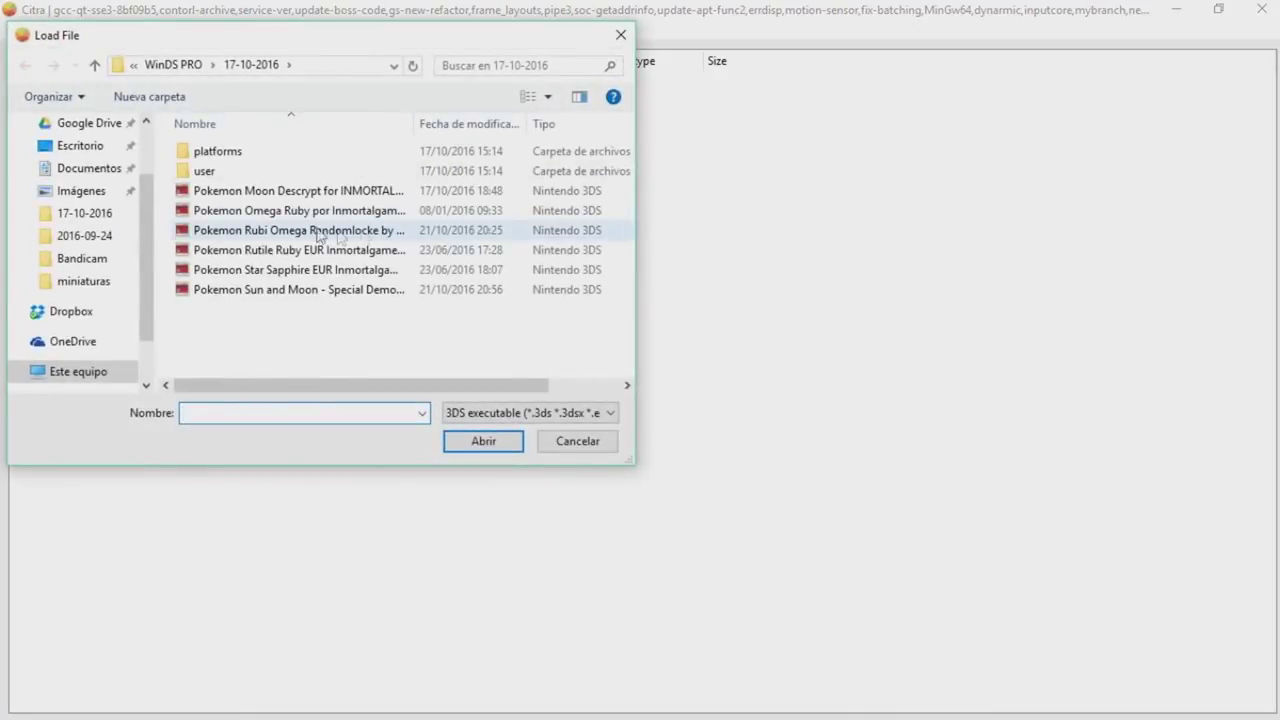
double_click(279, 211)
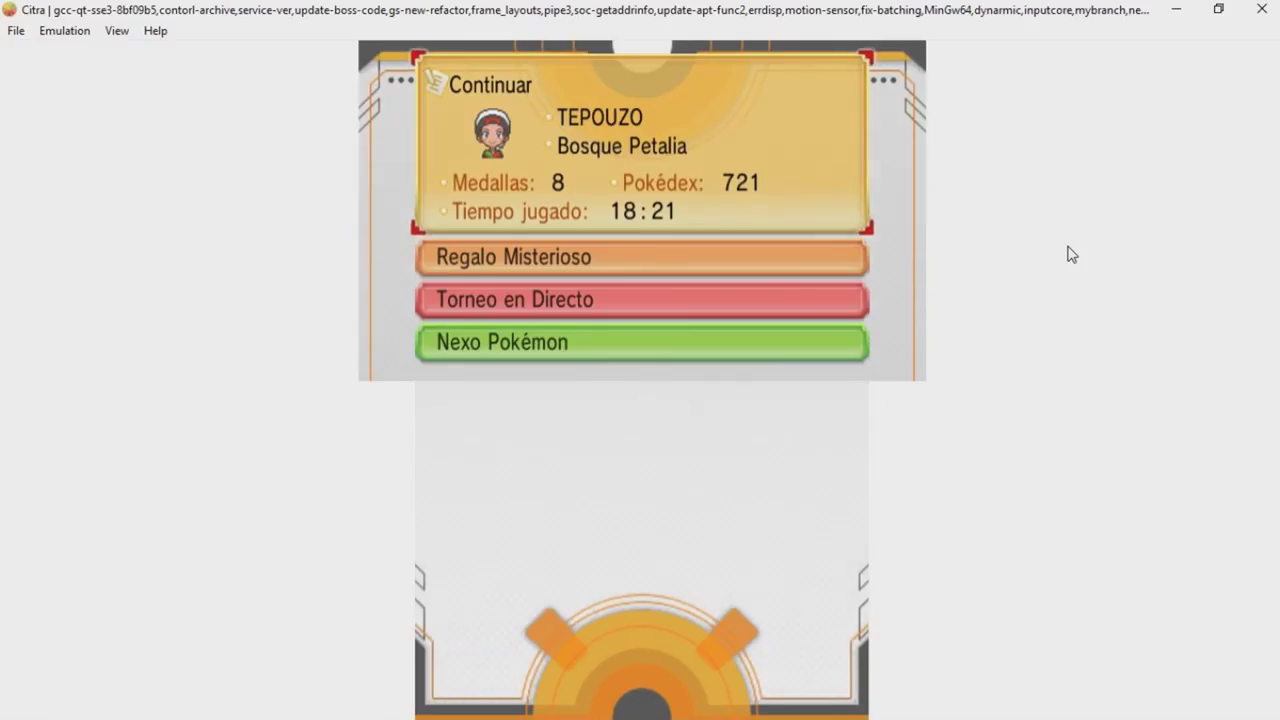
key("a")
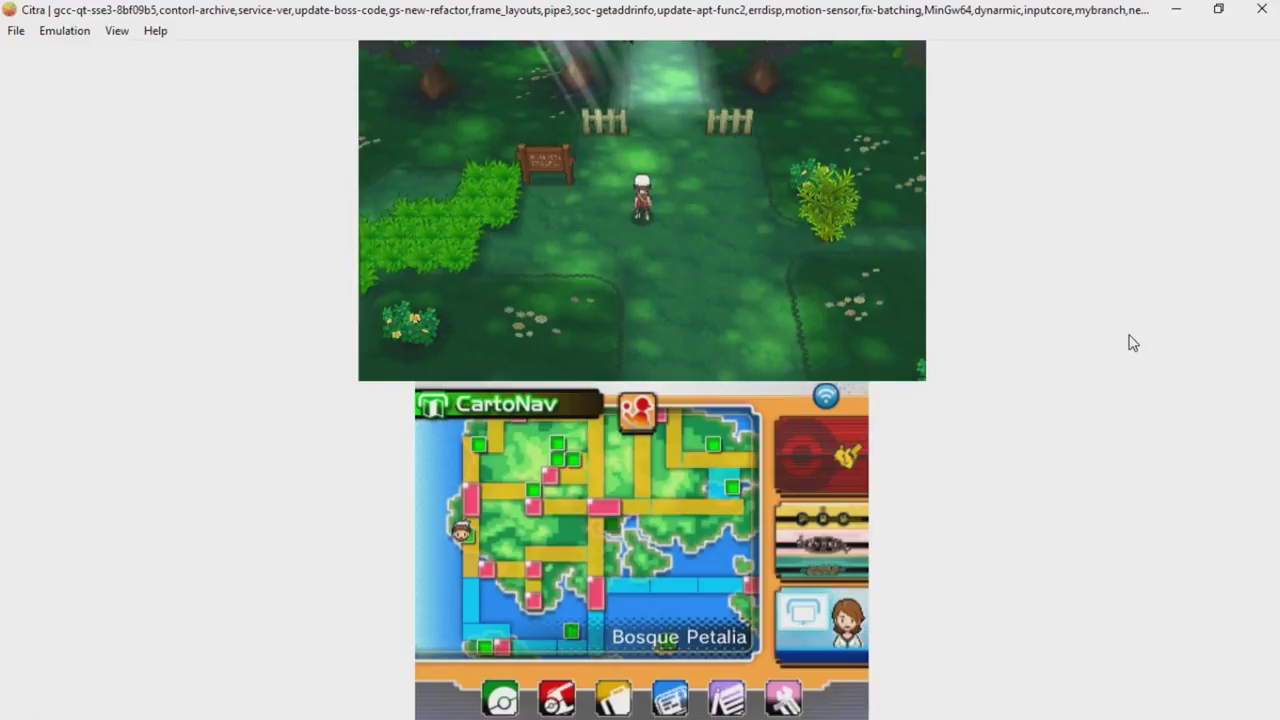
- Walk the character a short way up the forest path toward the gap between the fences
key("Up")
key("Up")
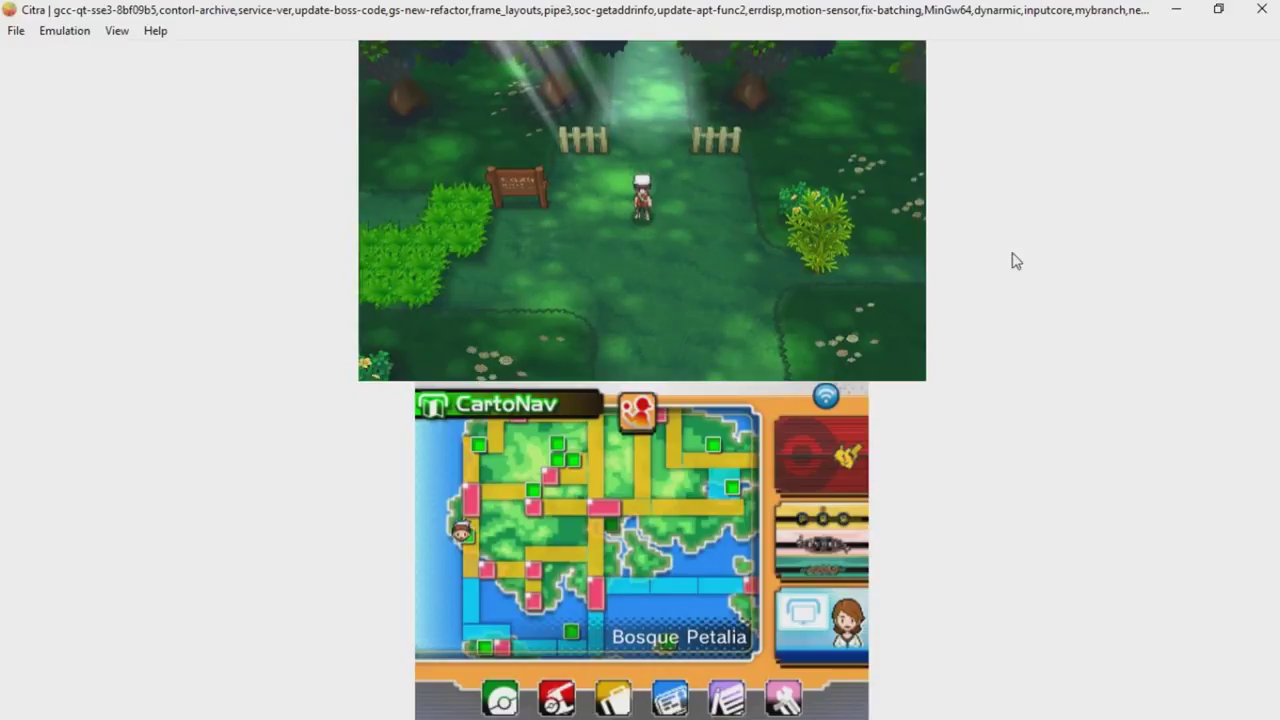
key("Right")
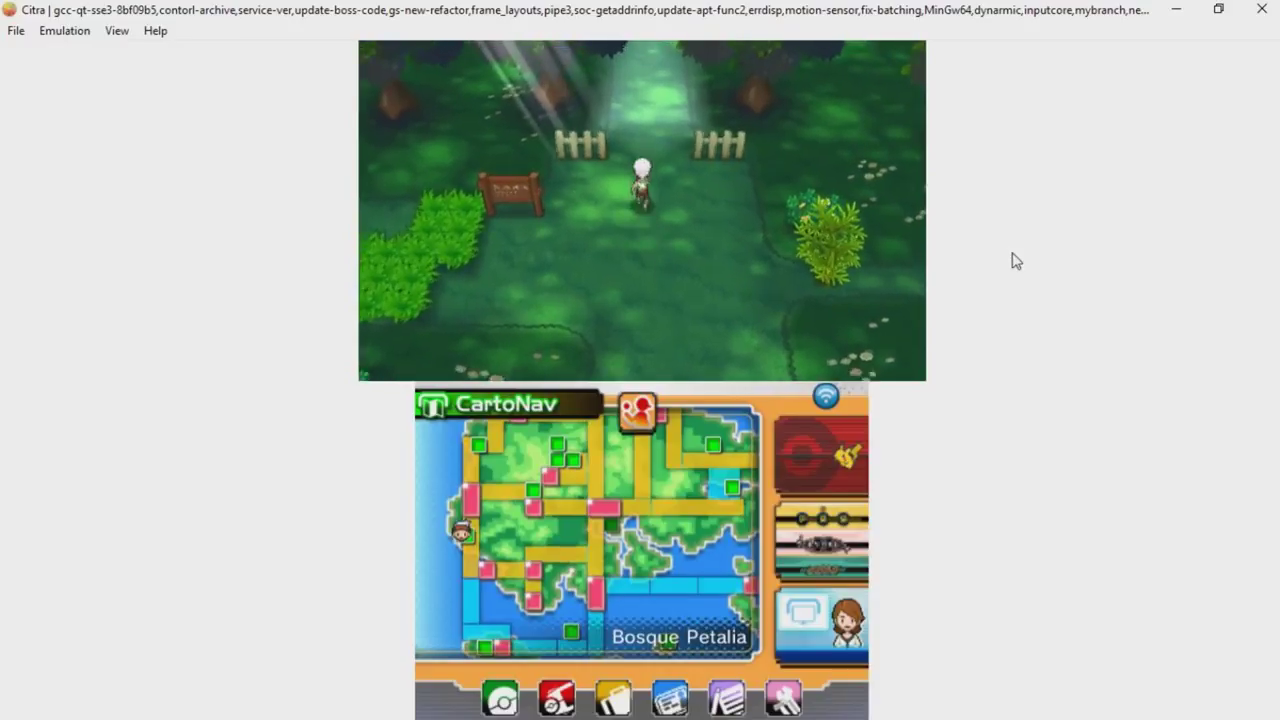
key("Left")
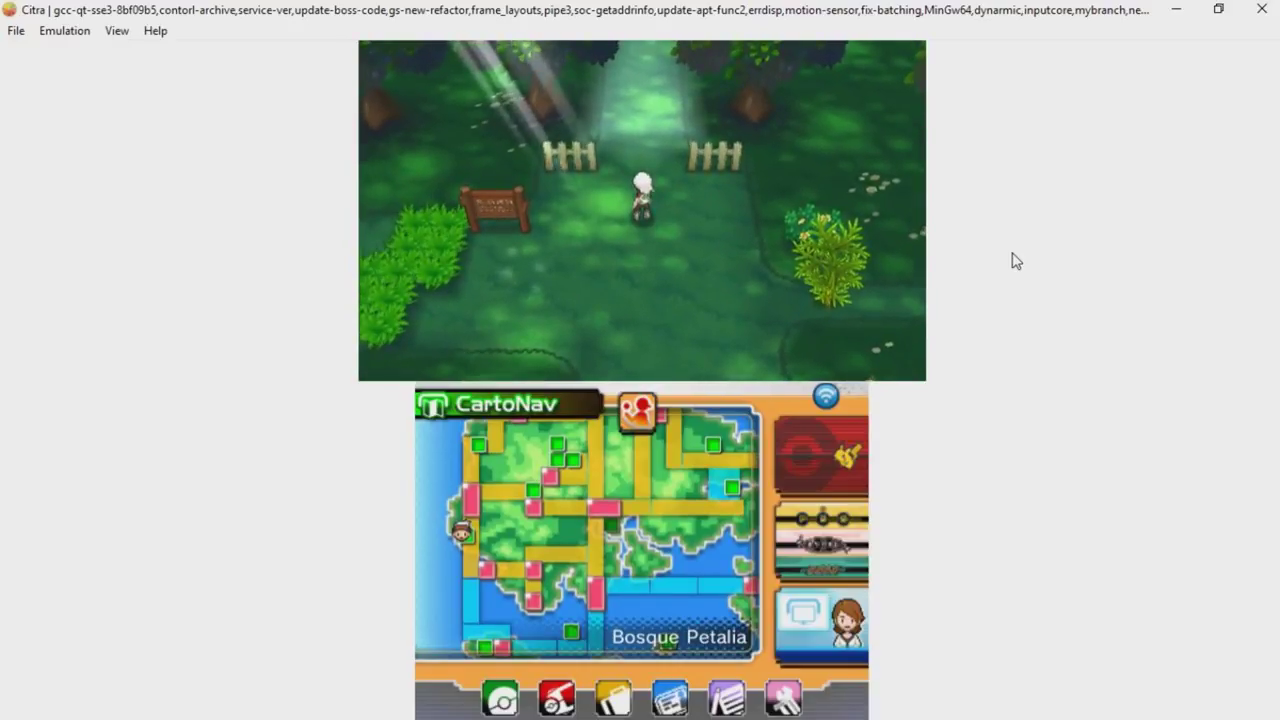
- Save the game at the character's current position in Bosque Petalia
key("z")
key("Up")
key("a")
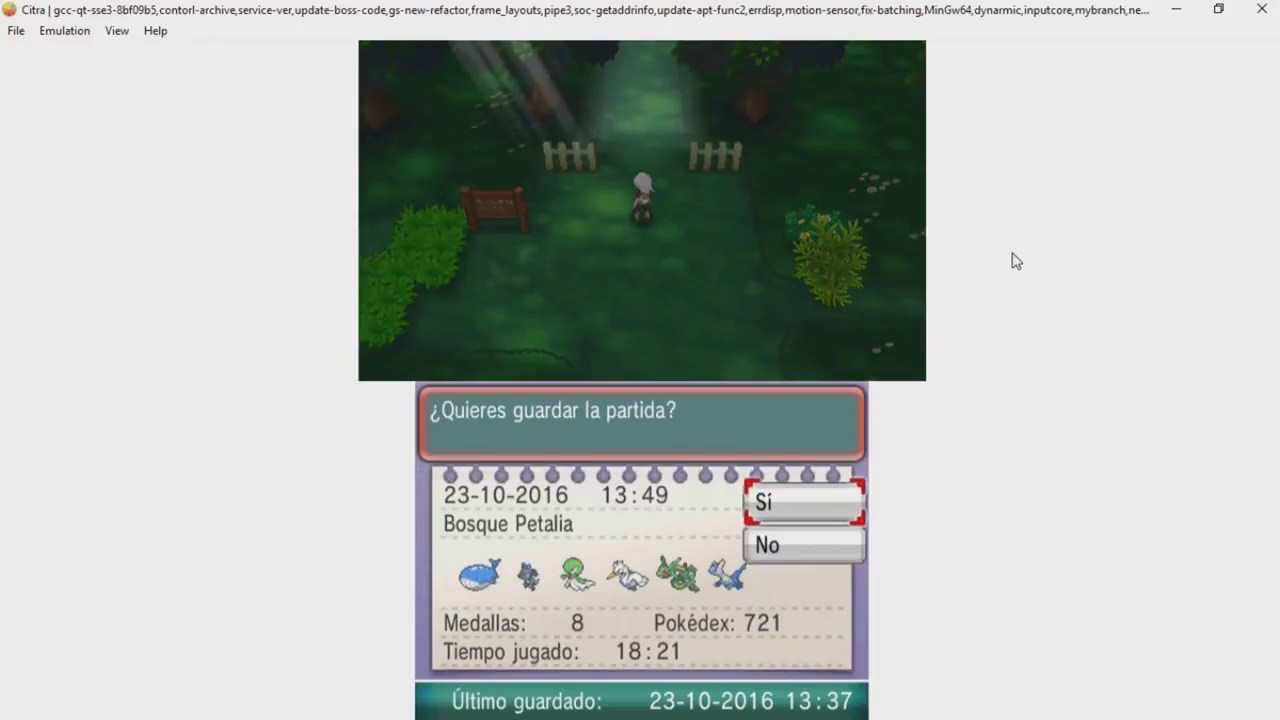
key("a")
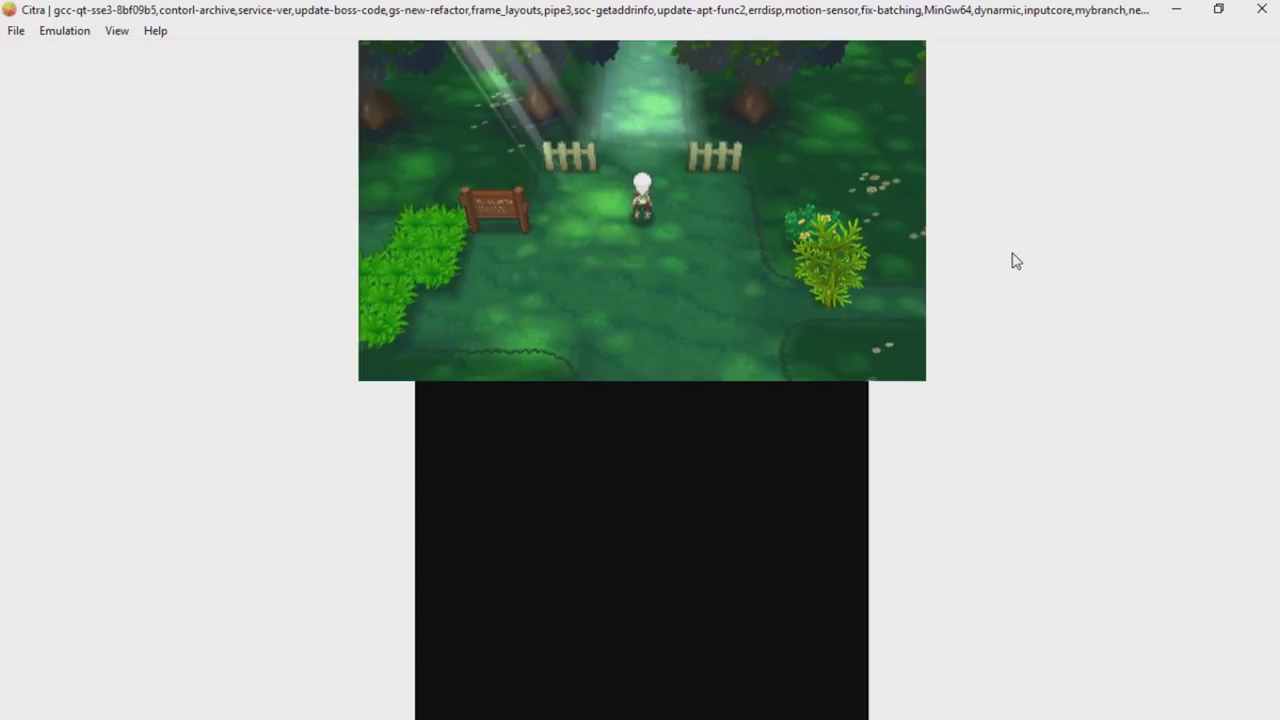
- Close the Citra emulator along with its console window and return to the 2016-09-24 folder
left_click(14, 31)
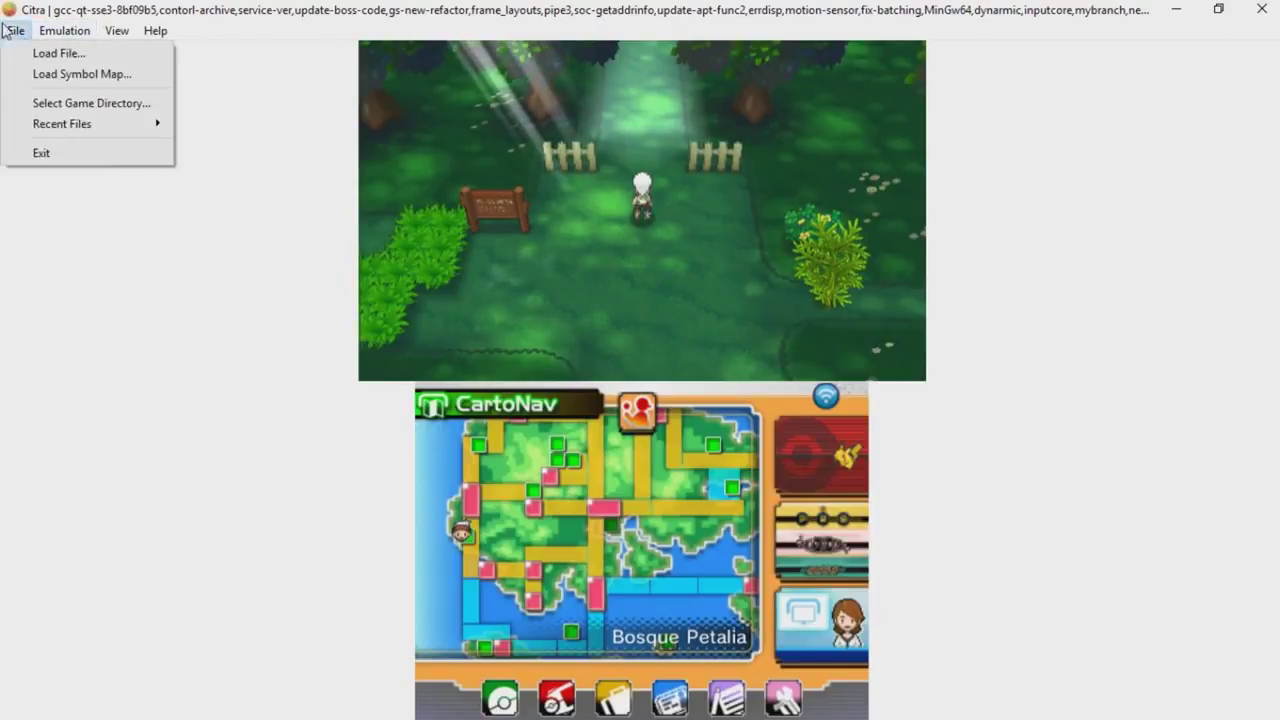
mouse_move(155, 31)
left_click(853, 703)
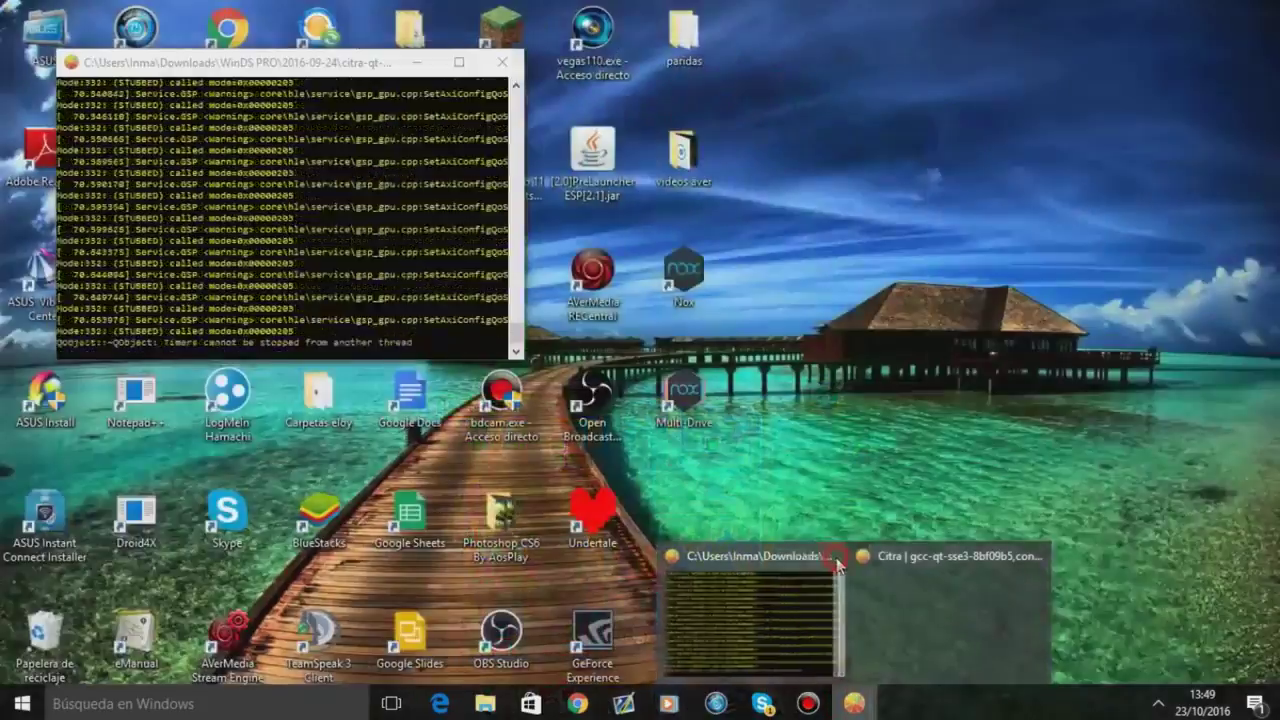
left_click(838, 565)
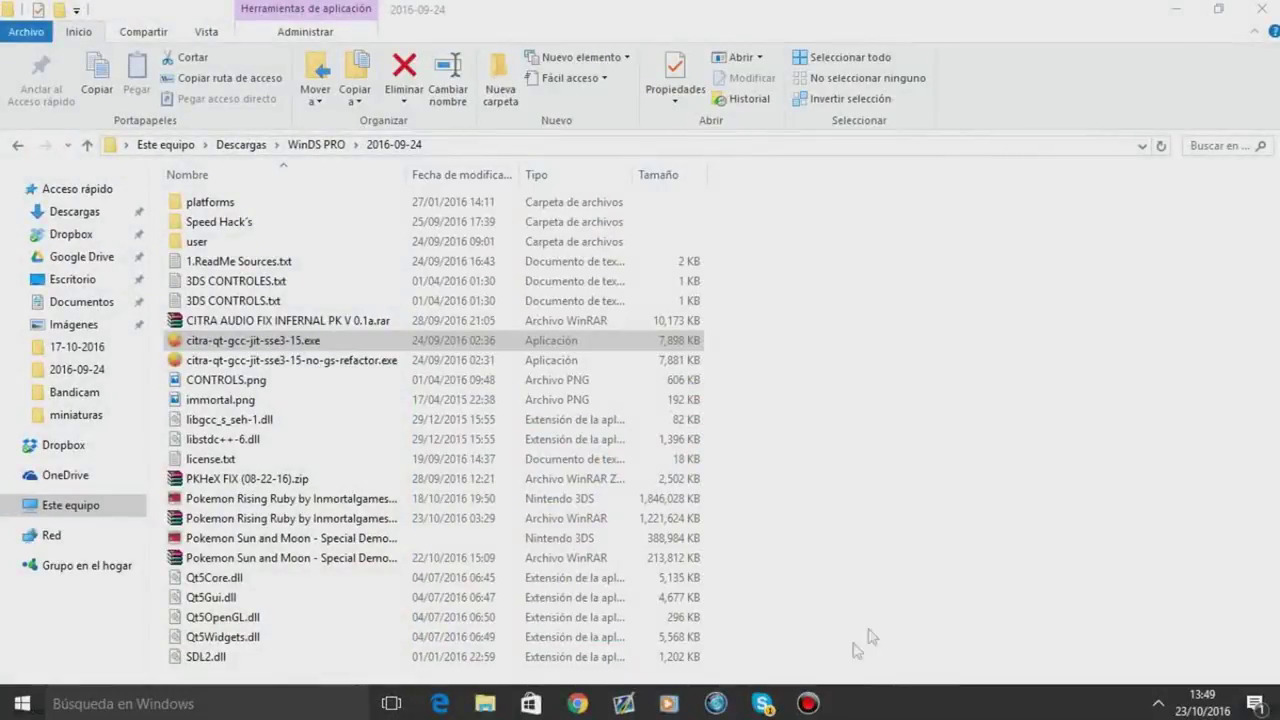
left_click(272, 342)
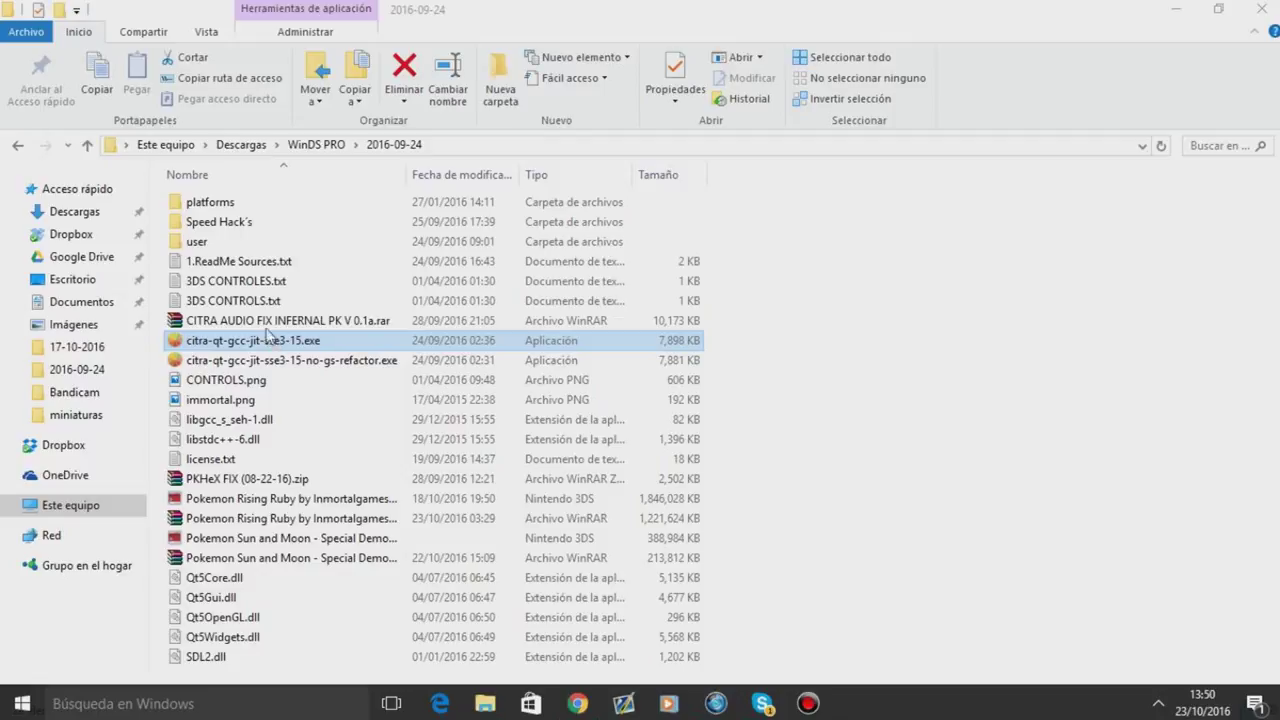
- Run PKHeX.exe from the 17-10-2016 folder inside WinDS PRO, accepting the security warning
left_click(314, 144)
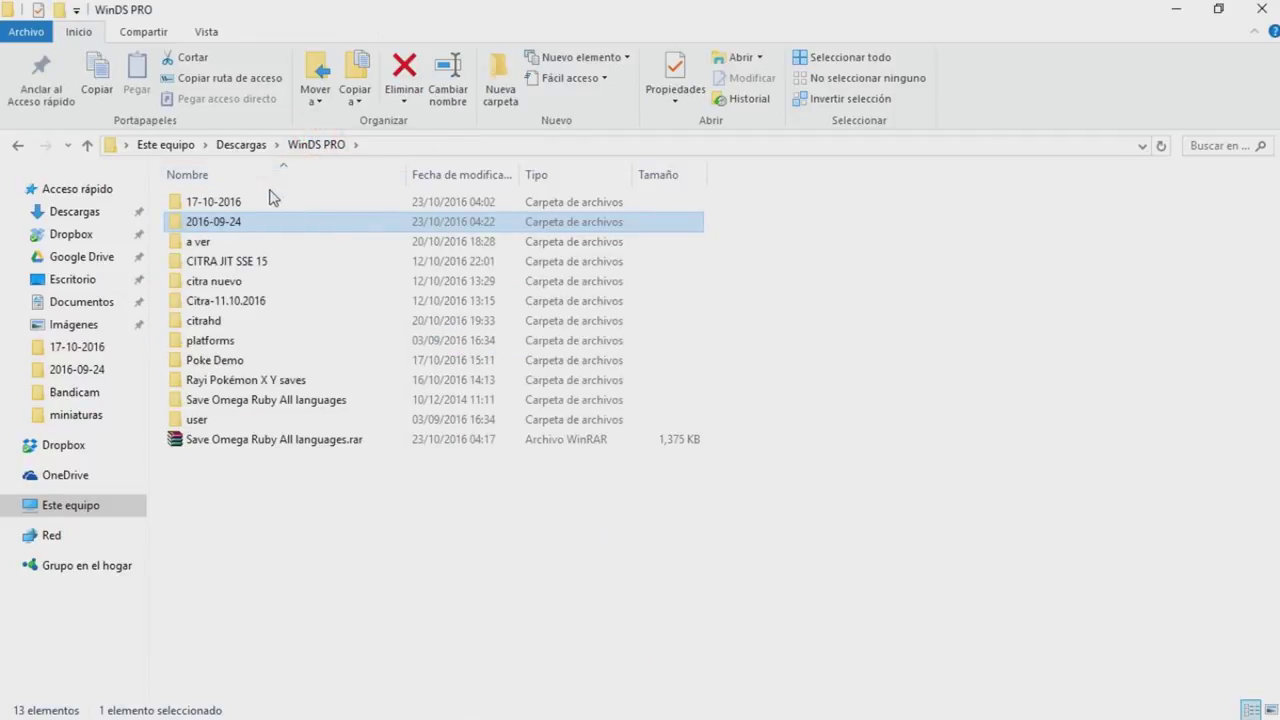
double_click(271, 201)
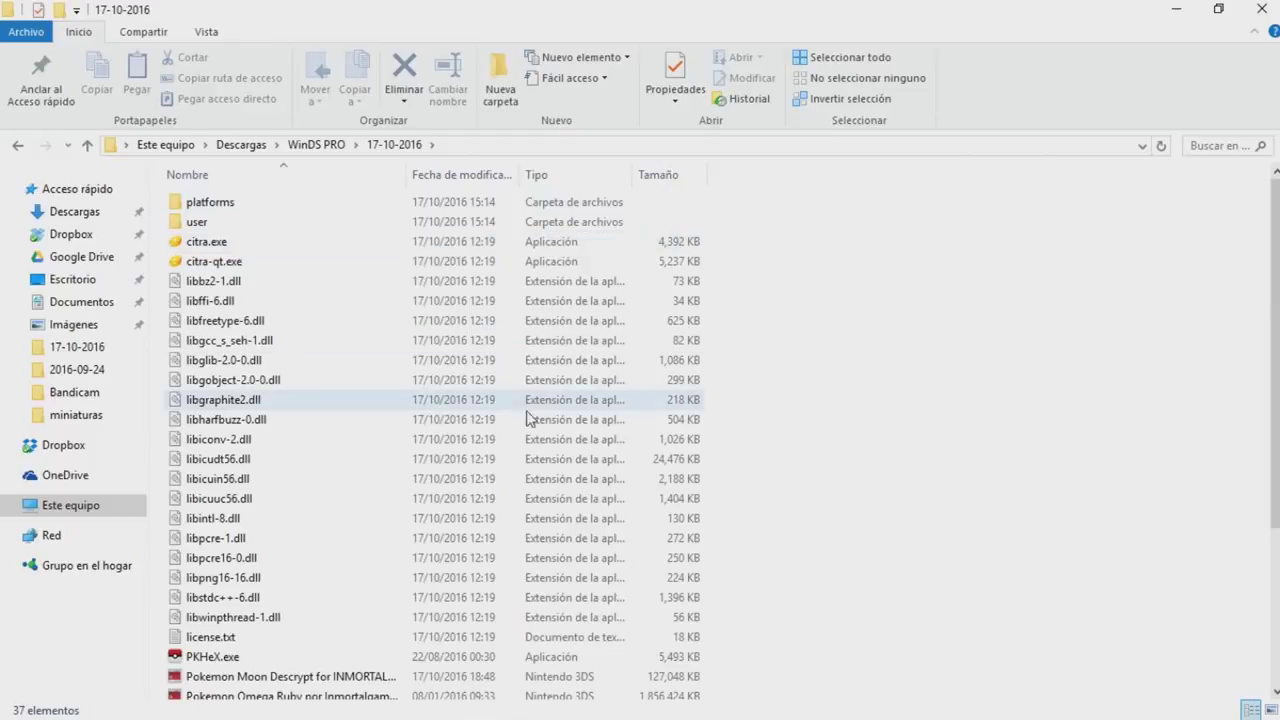
scroll(470, 405, "down", 2)
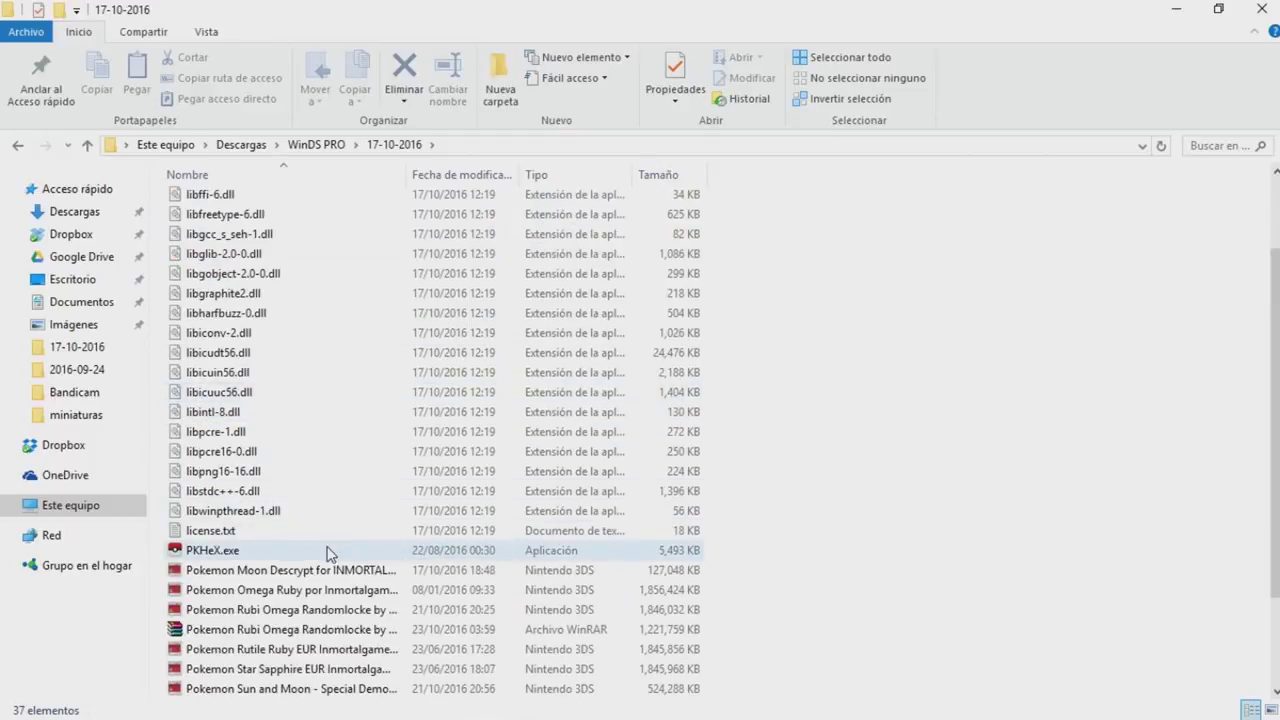
mouse_move(331, 553)
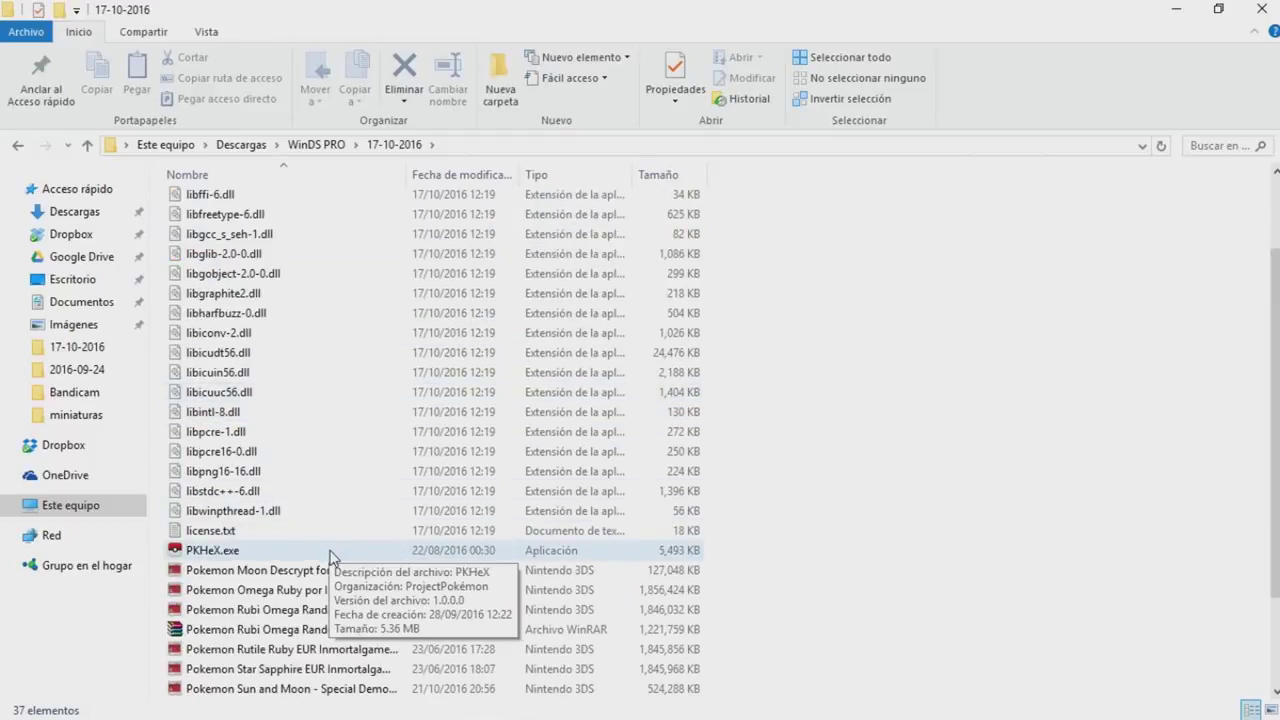
double_click(331, 553)
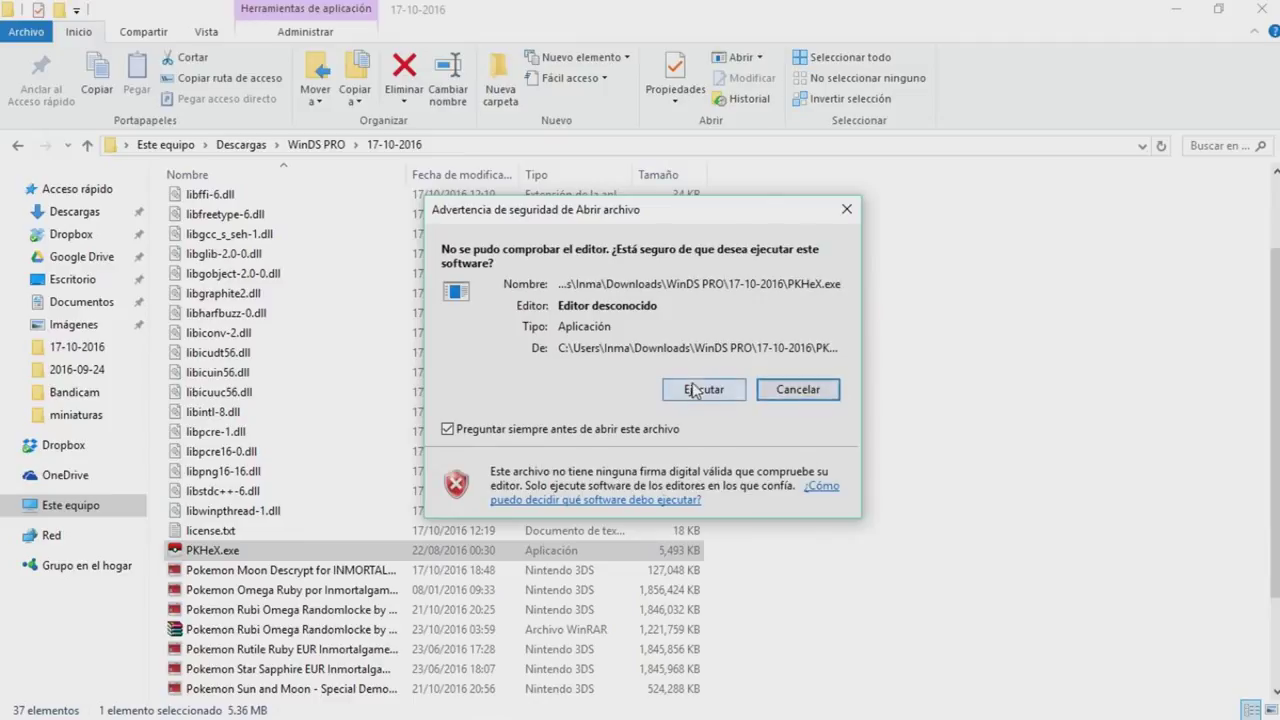
left_click(700, 389)
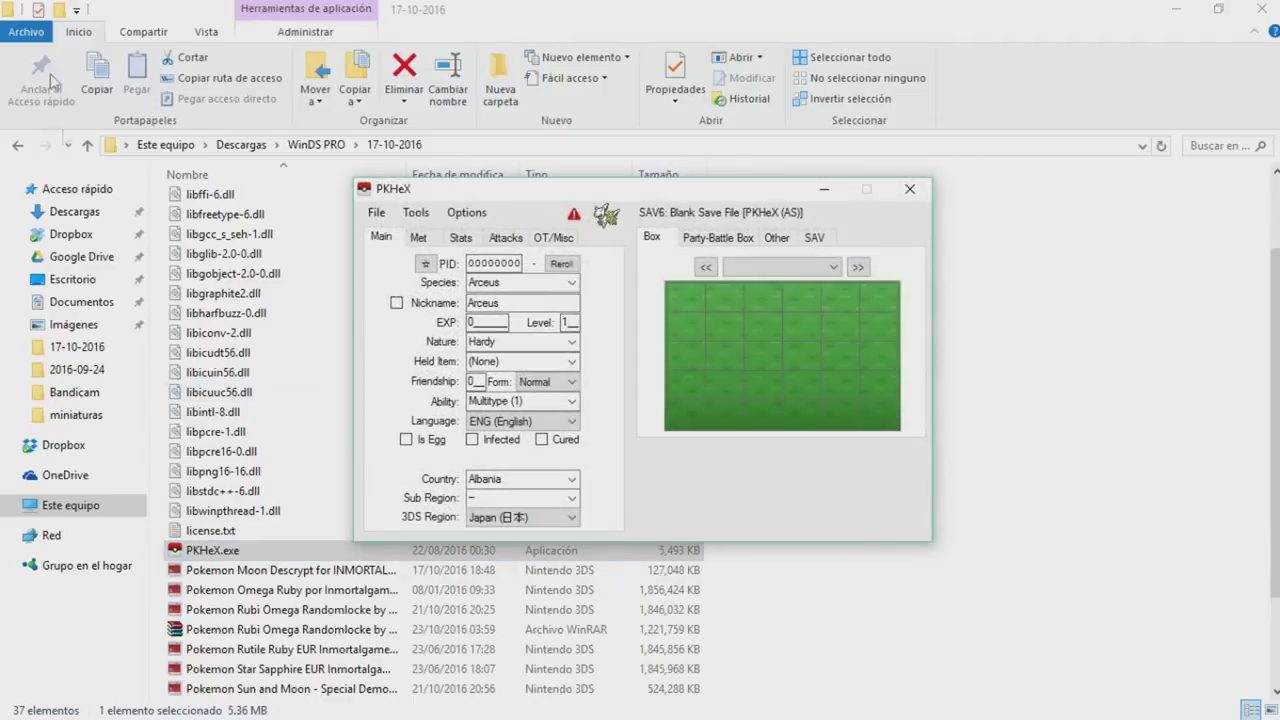
- Change the PKHeX interface language to Español
left_click(374, 213)
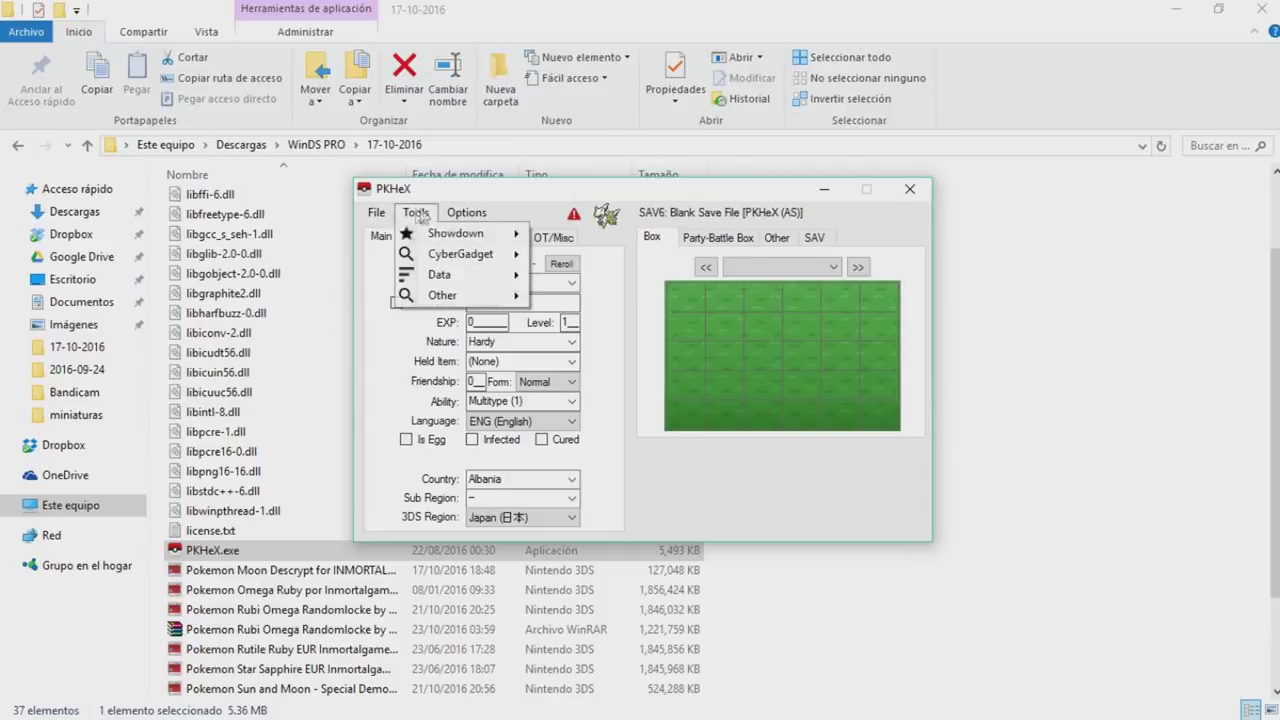
mouse_move(463, 213)
mouse_move(477, 236)
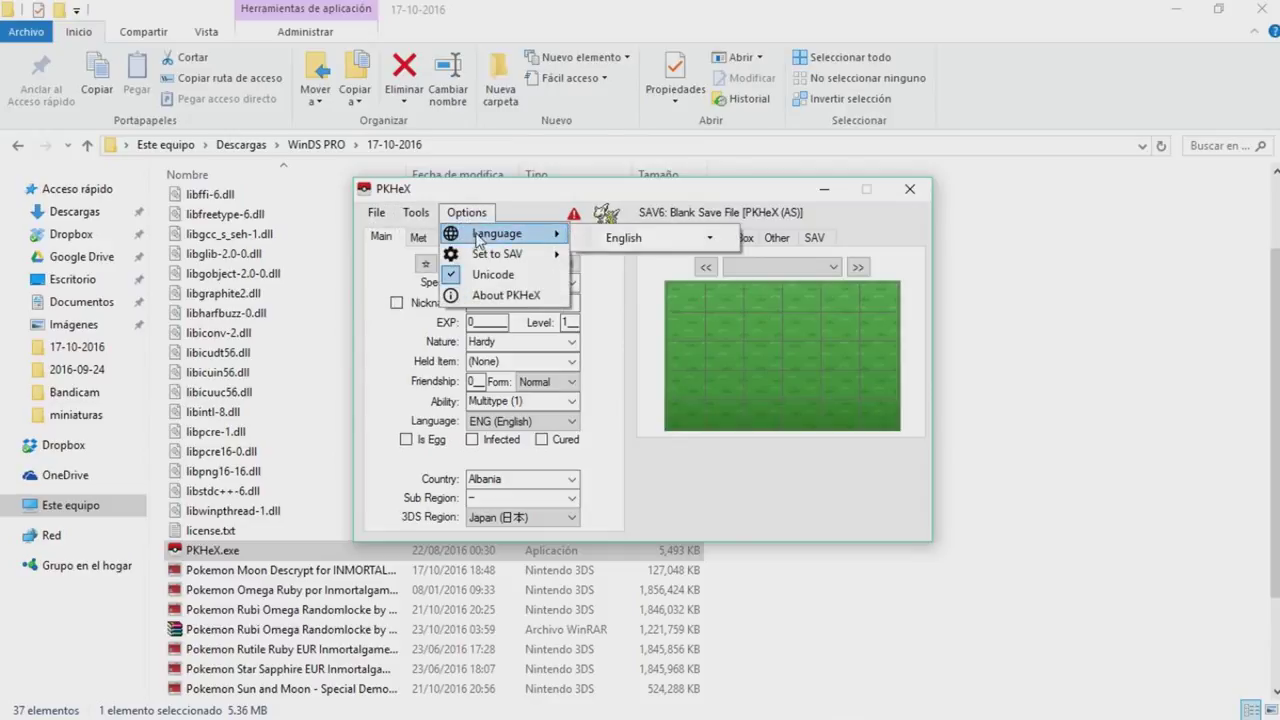
left_click(716, 238)
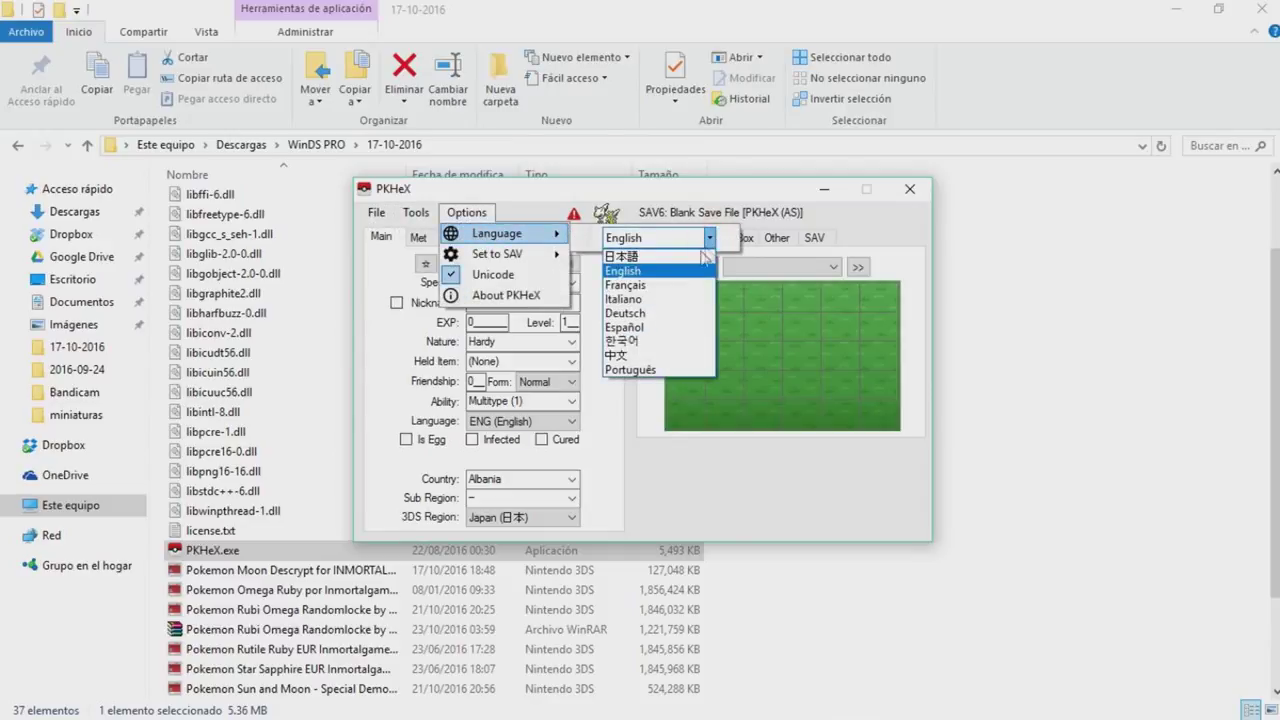
left_click(636, 332)
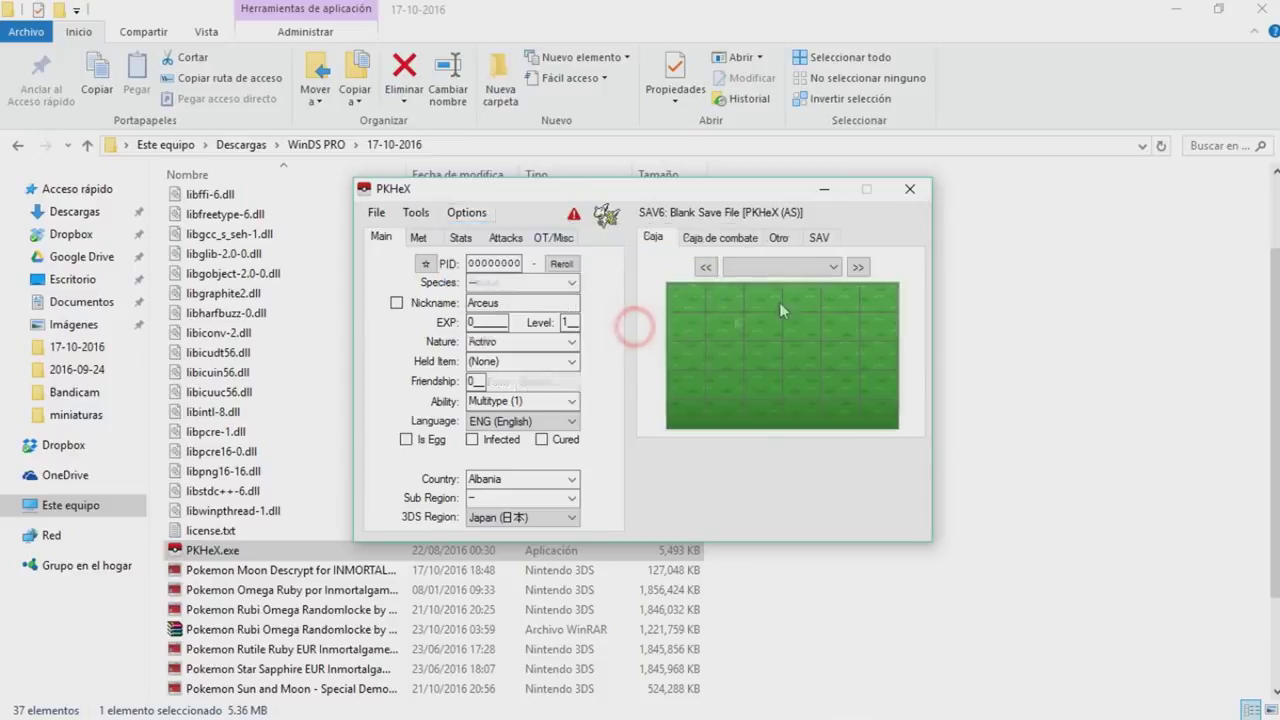
- Start opening a save file and browse to the 2016-09-24\user\sdmc\Nintendo 3DS folder inside WinDS PRO
left_click(390, 214)
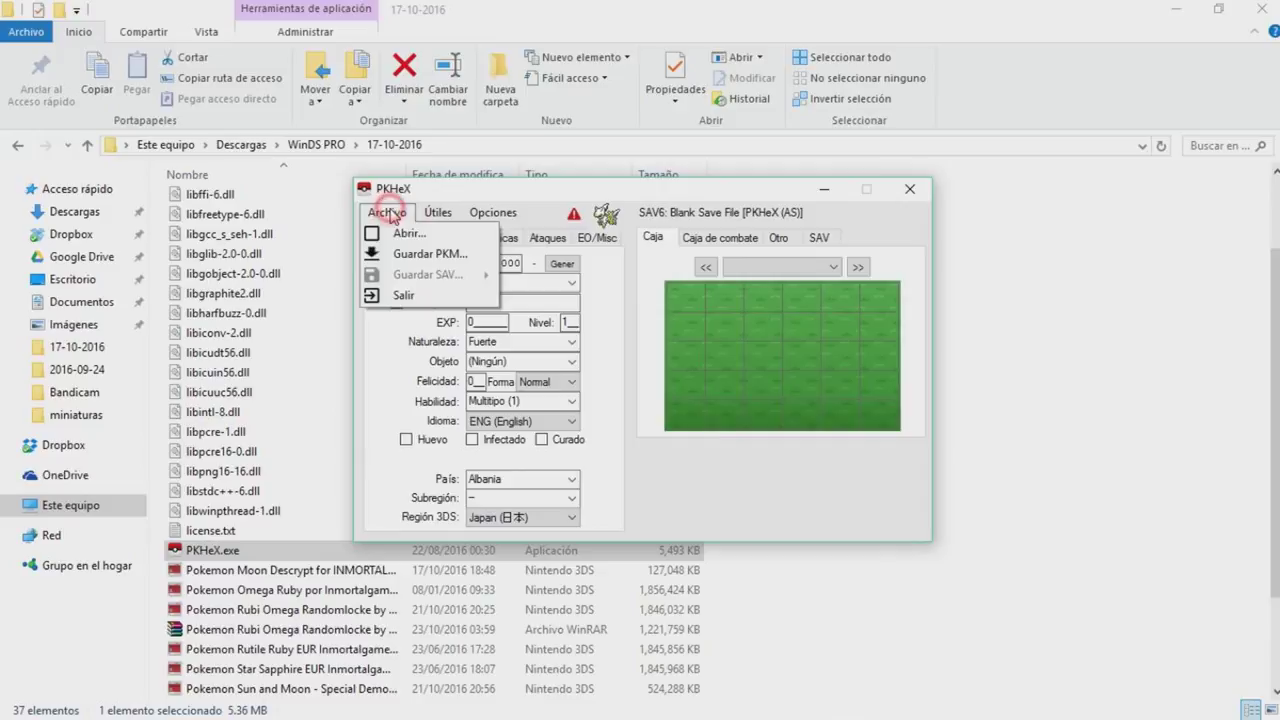
left_click(392, 232)
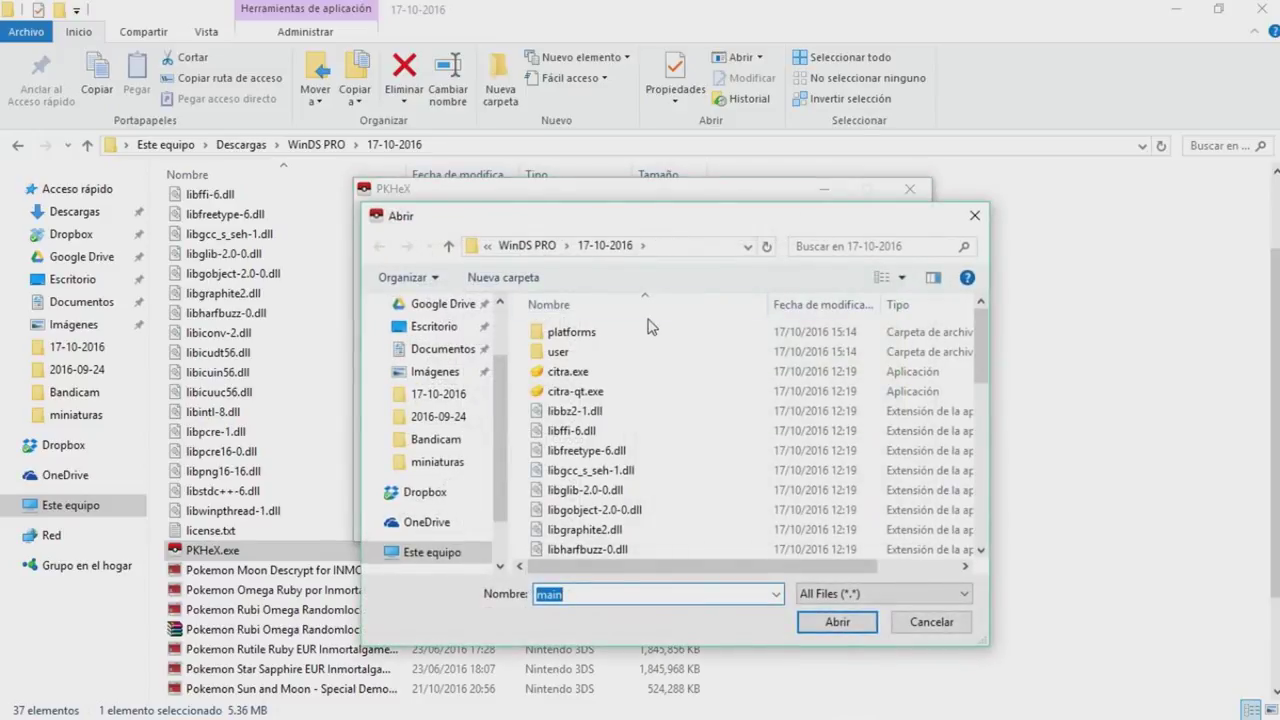
left_click(520, 246)
double_click(587, 355)
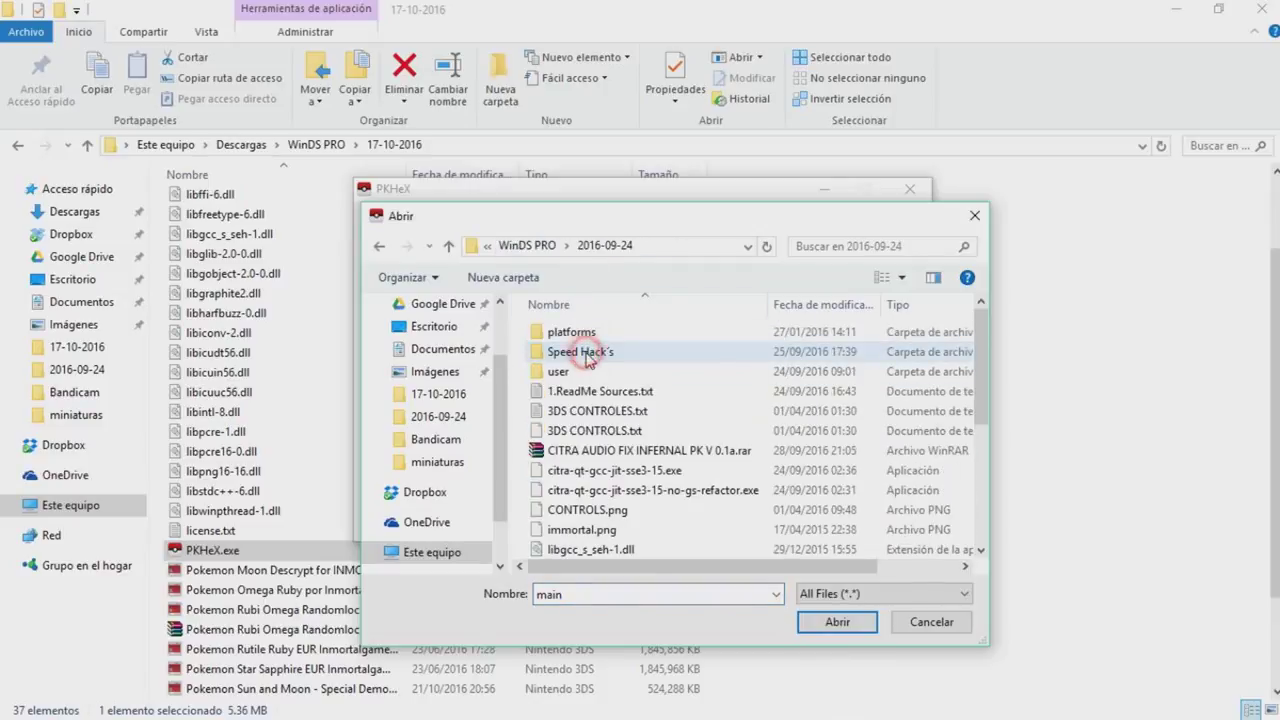
double_click(583, 372)
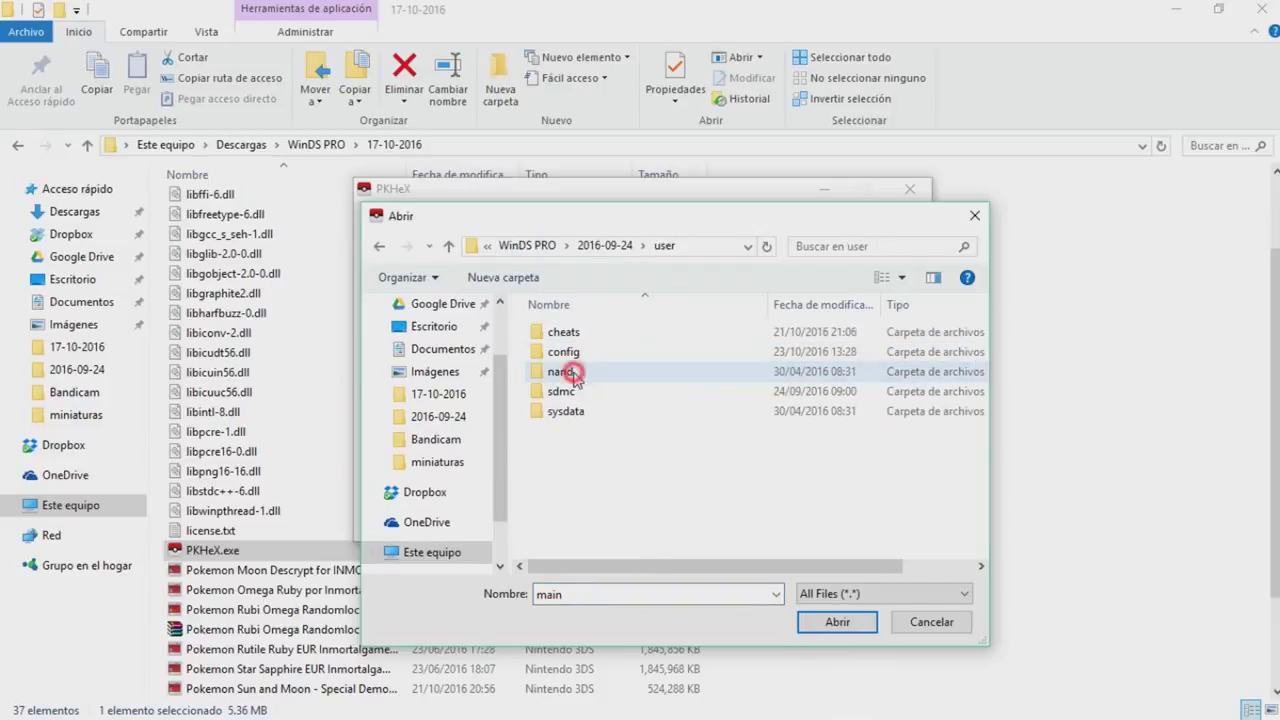
left_click(577, 393)
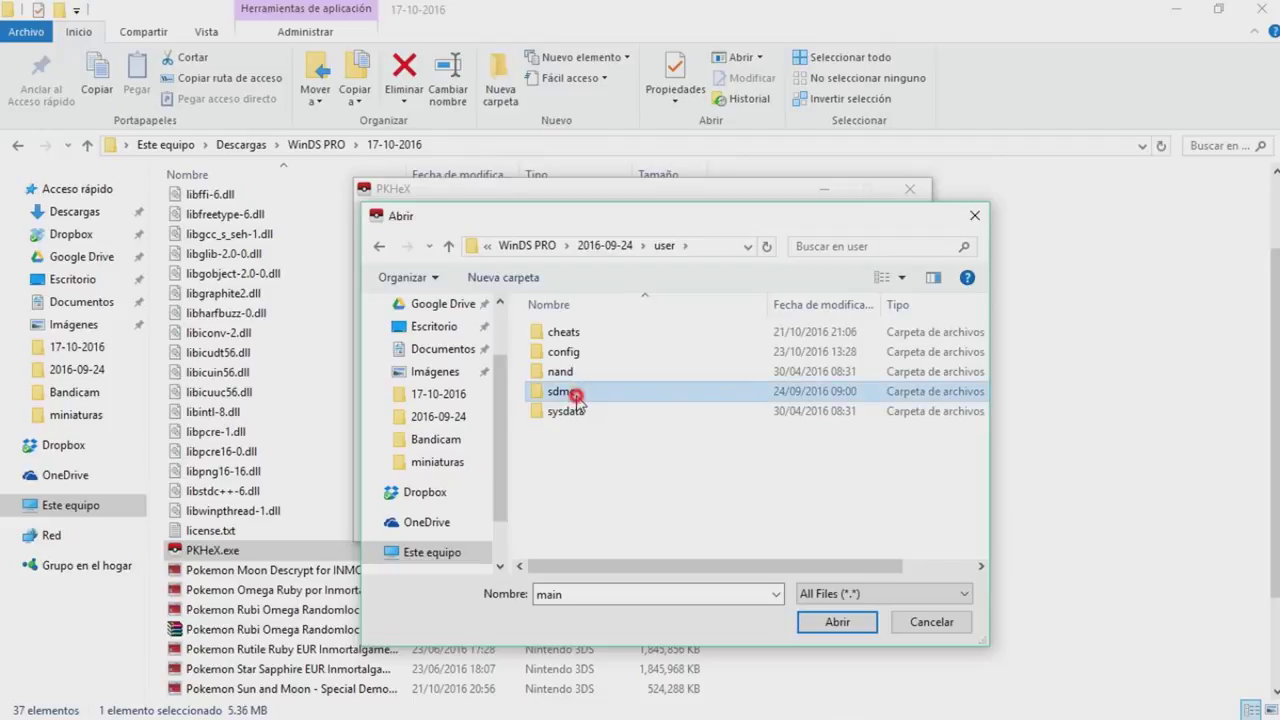
double_click(577, 393)
double_click(563, 351)
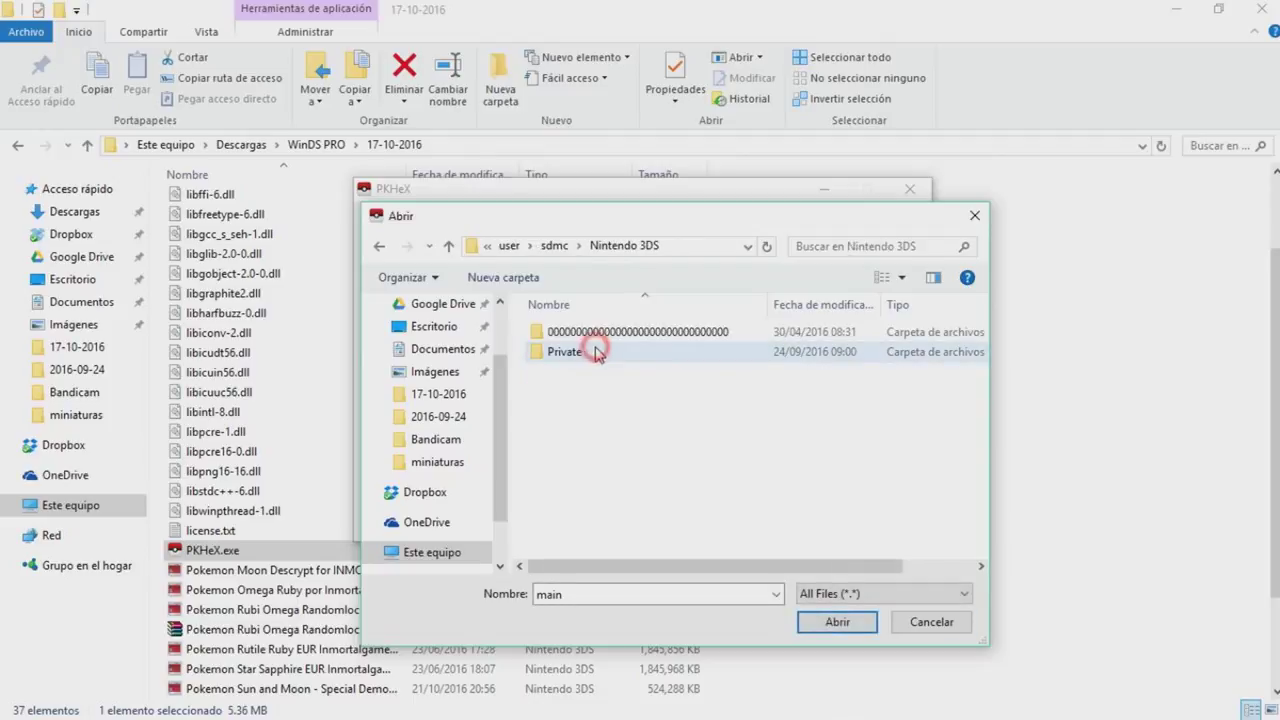
- Open the main save file from title\00040000\0011c400\data\00000001, inside the nested all-zero folders
left_click(593, 334)
double_click(593, 334)
double_click(589, 333)
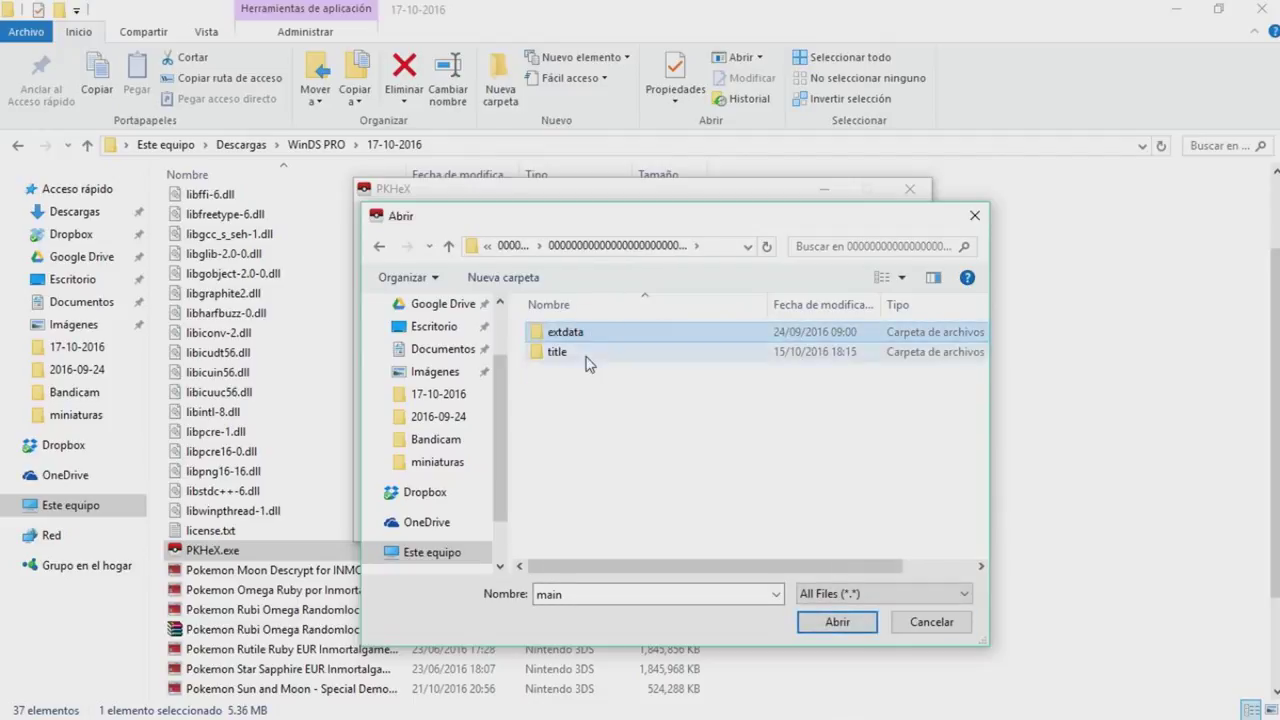
double_click(586, 353)
double_click(583, 333)
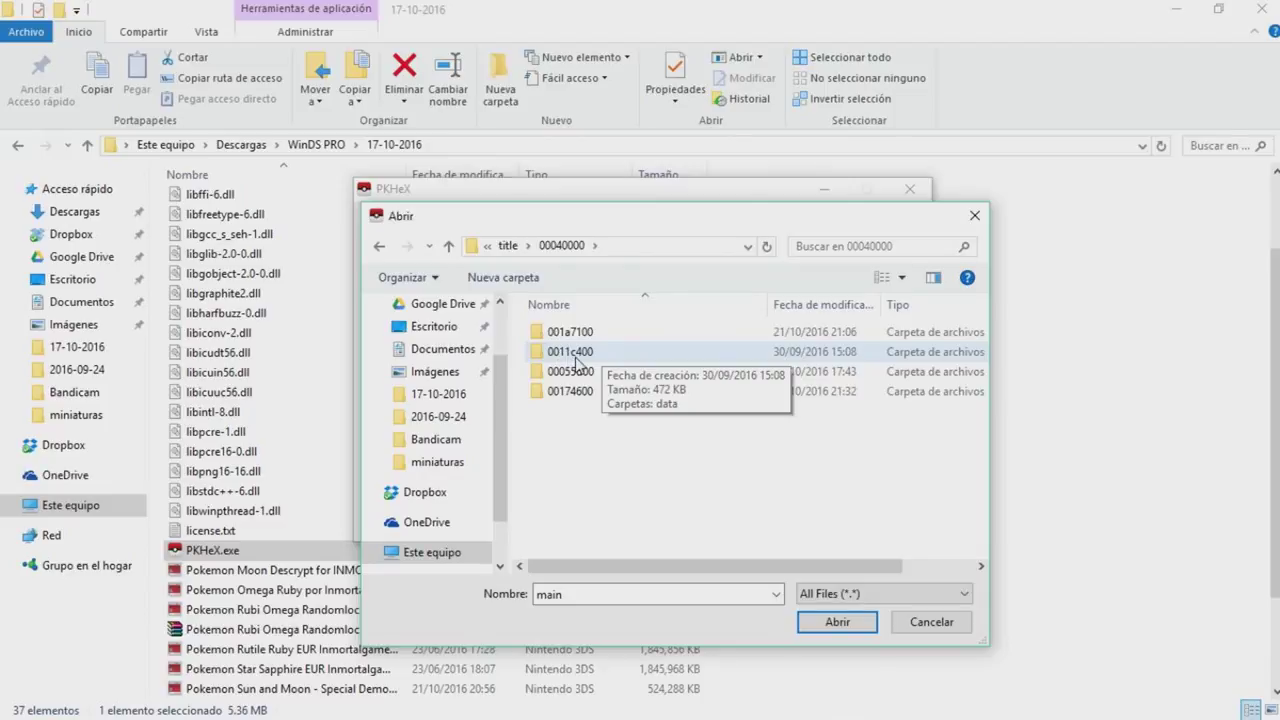
double_click(579, 356)
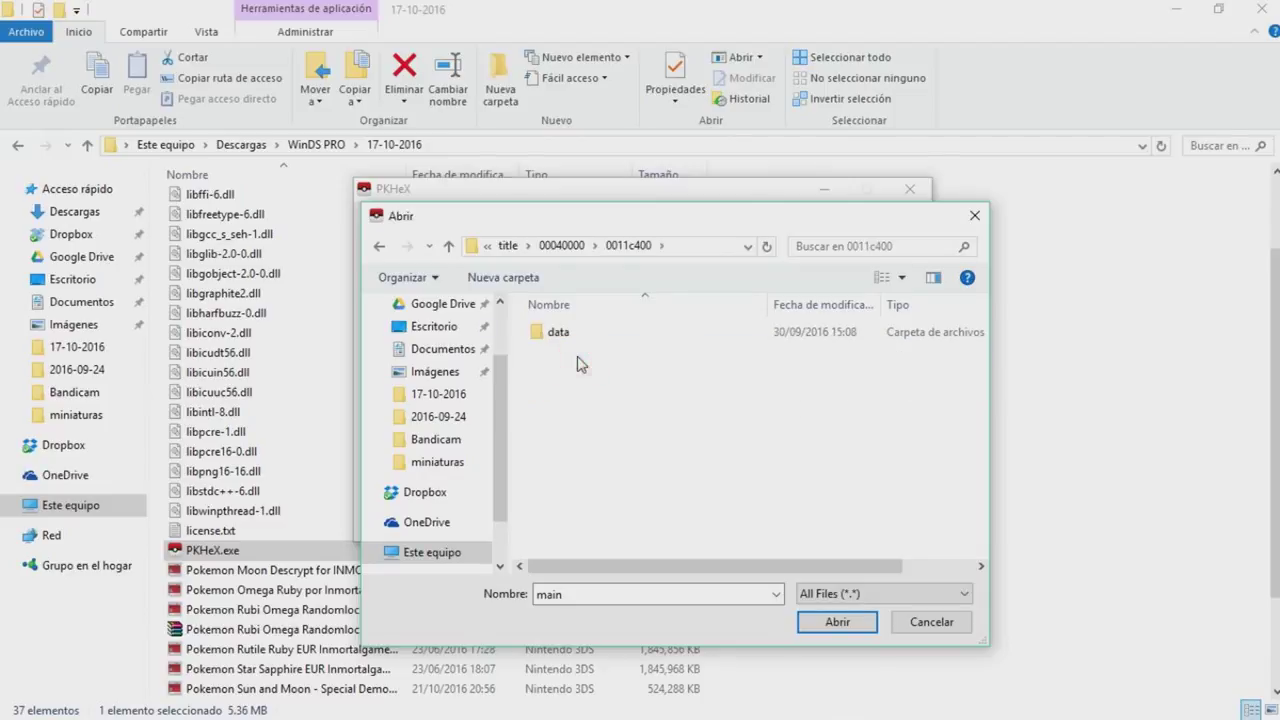
double_click(575, 333)
double_click(577, 334)
double_click(570, 333)
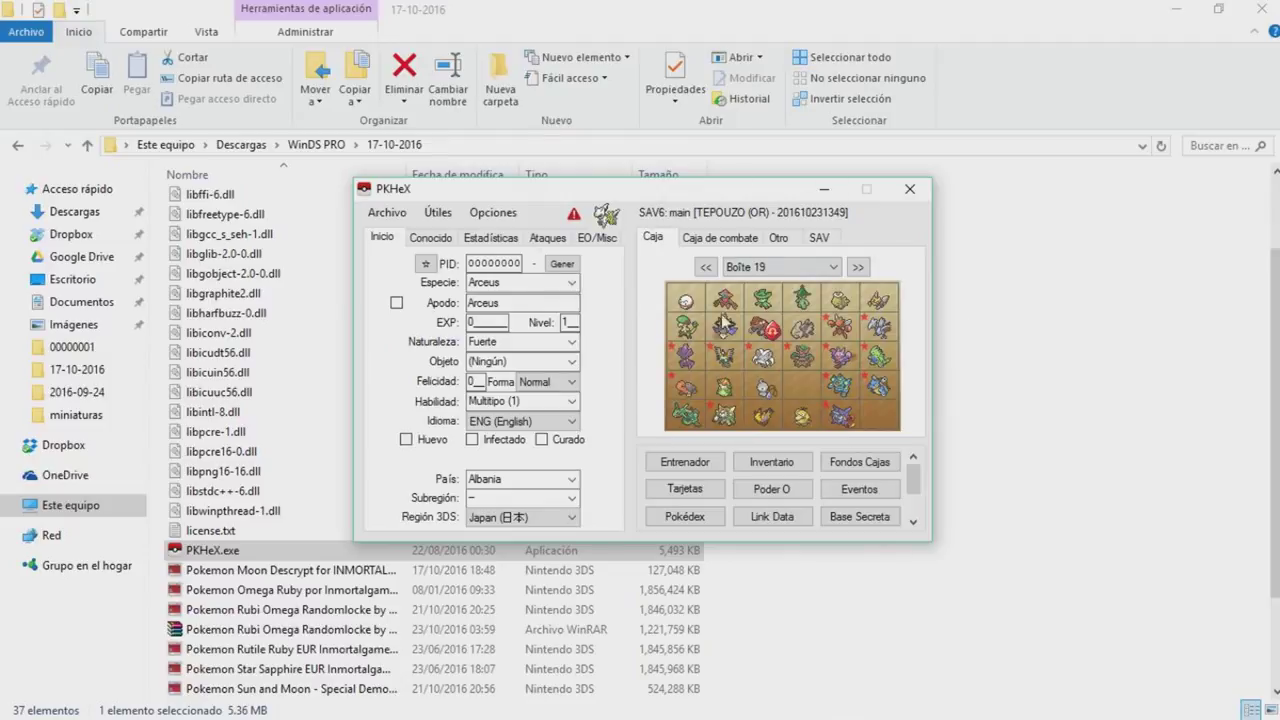
- Load the team's Wailord into the Pokémon editor and change its species to Lucario
left_click(728, 240)
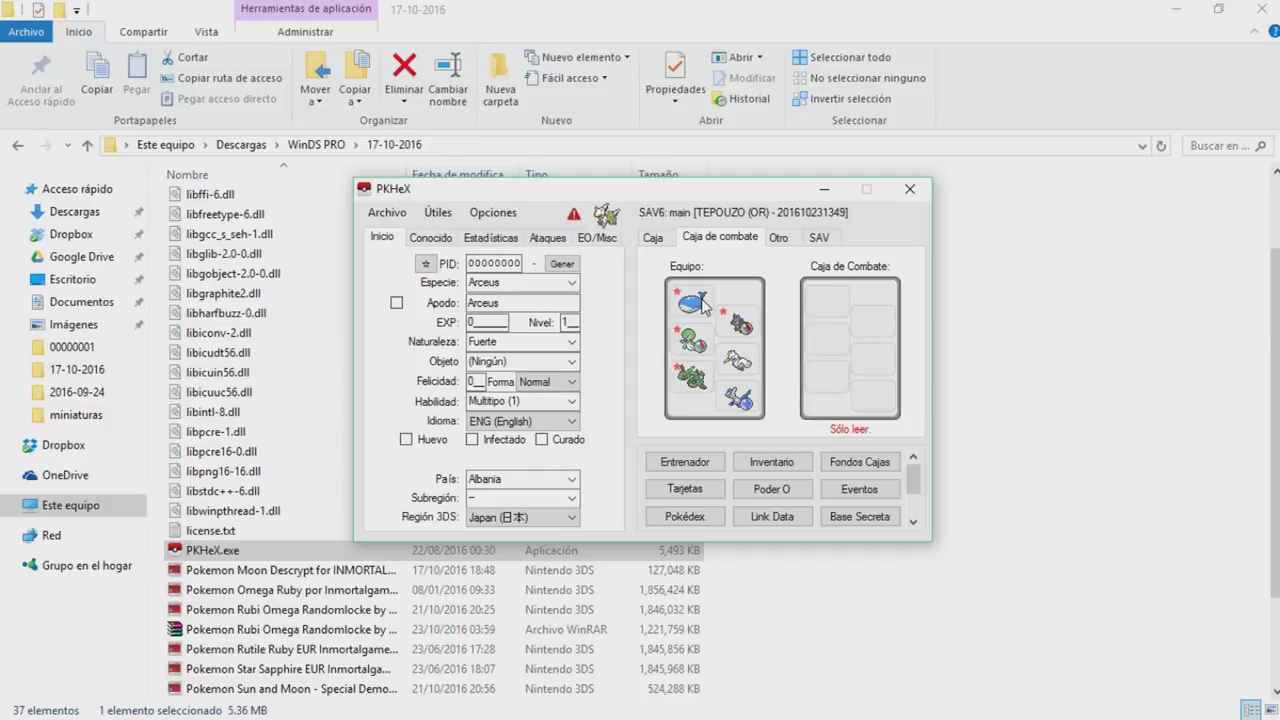
left_click_drag(697, 306, 612, 222)
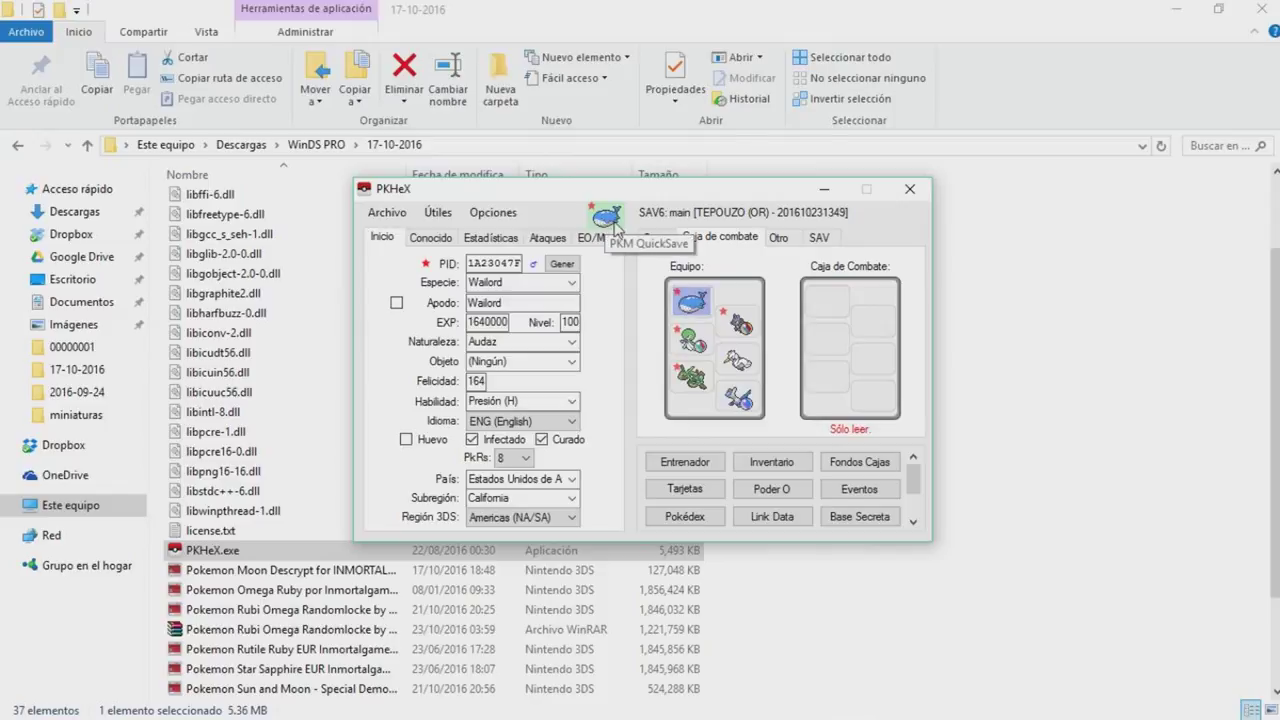
left_click(515, 282)
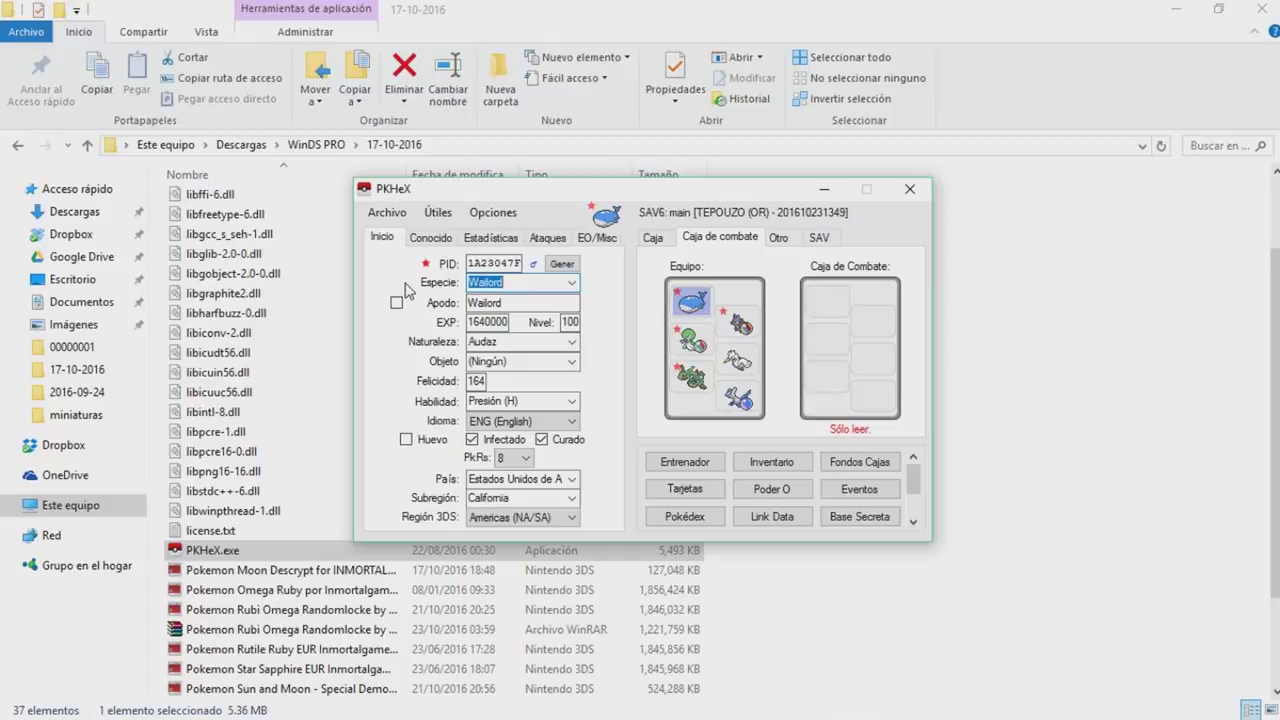
type("l")
key("Escape")
type("Lucario")
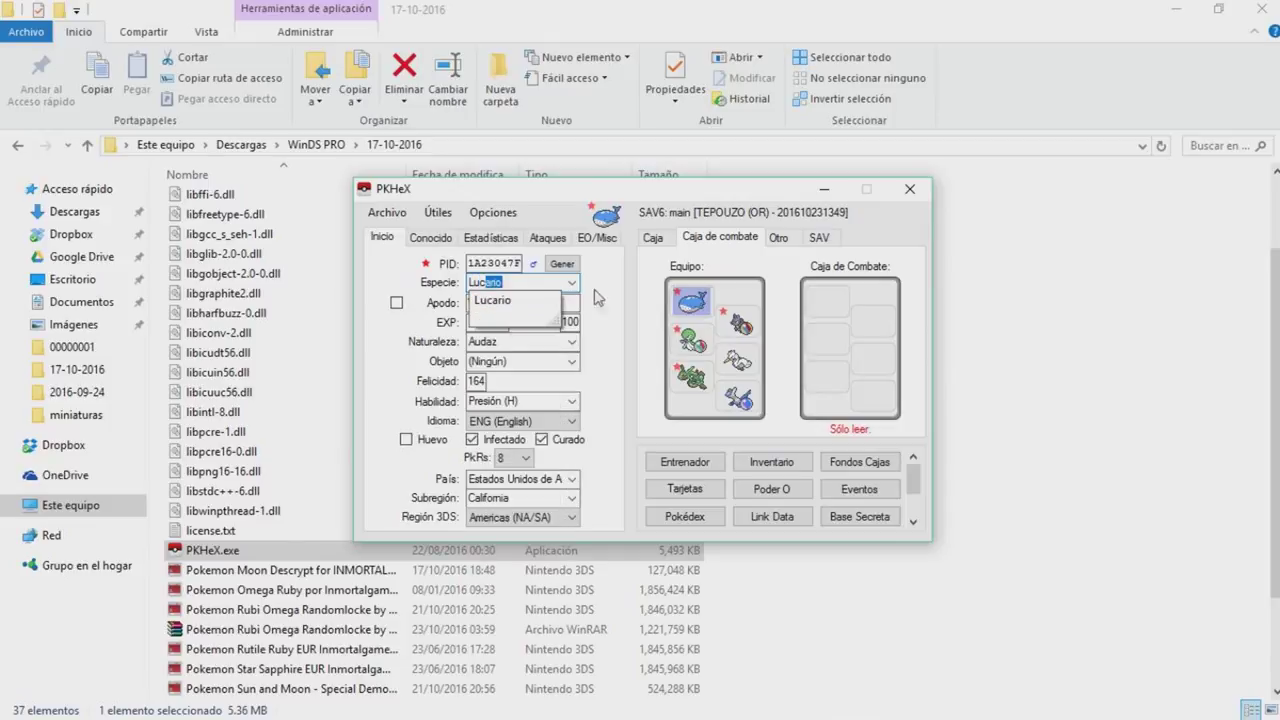
key("Down")
key("Return")
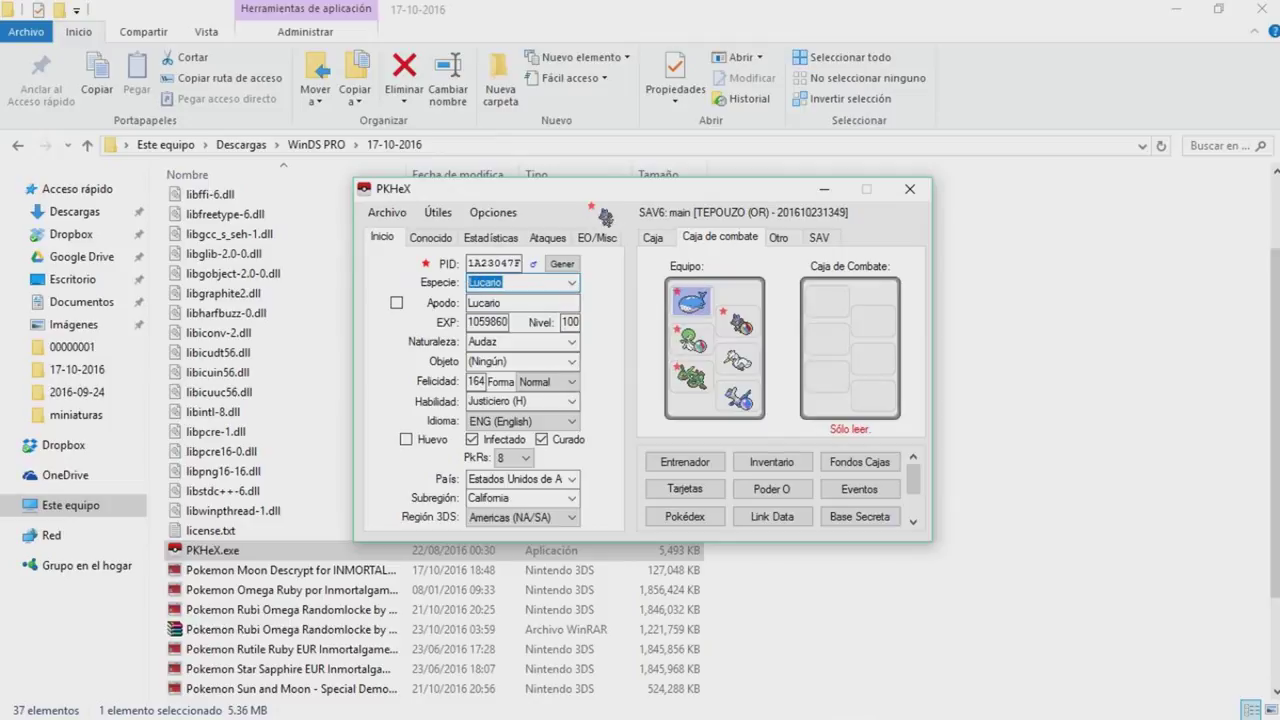
- Regenerate the Lucario's PID until it is a non-shiny one
left_click(548, 262)
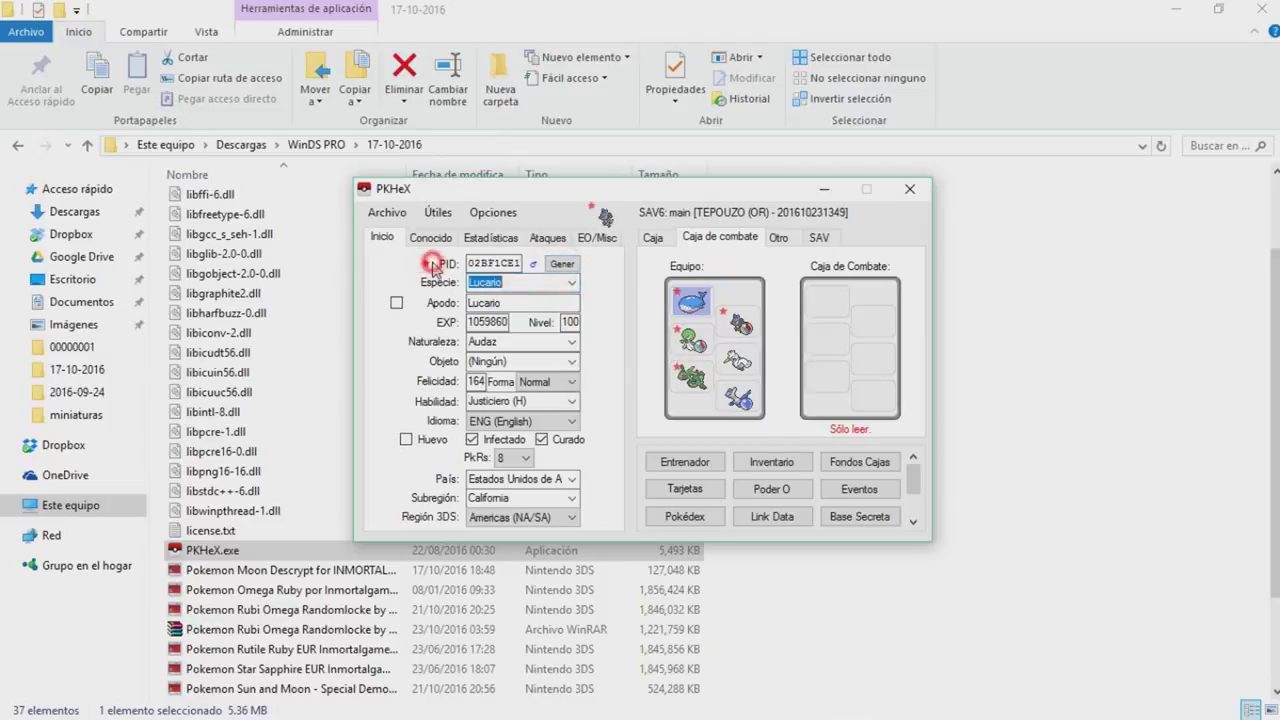
left_click(560, 263)
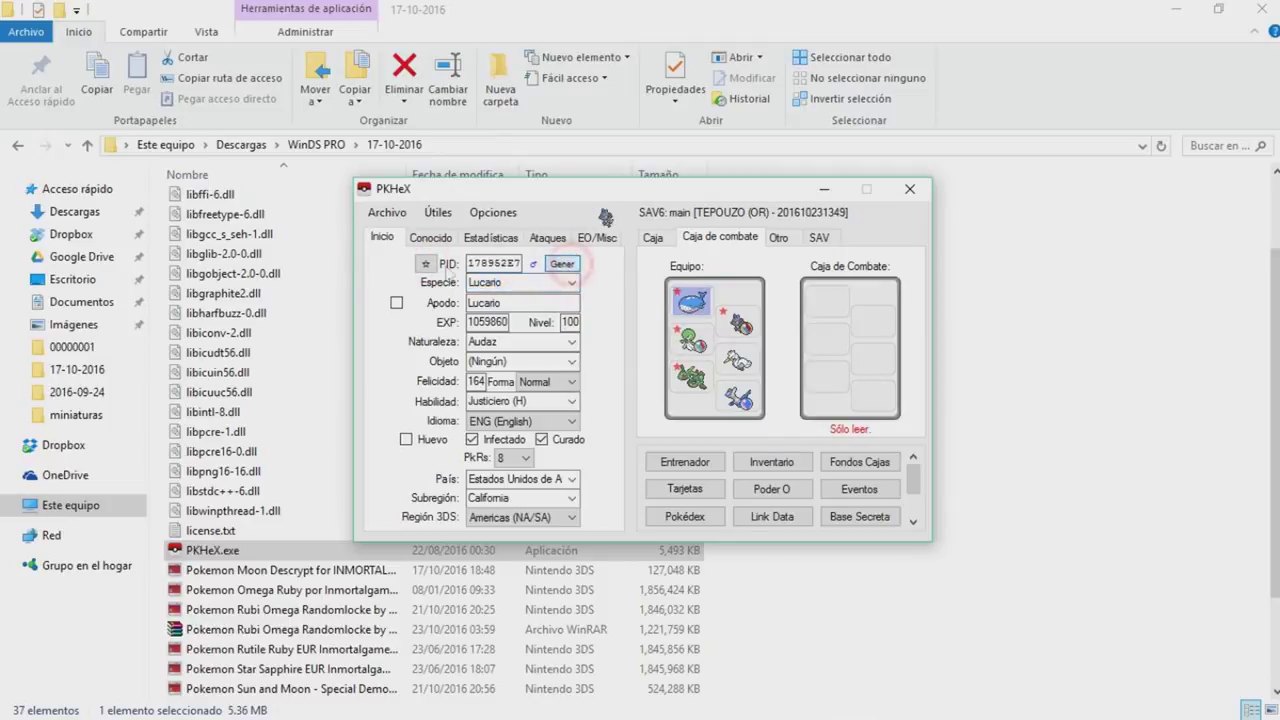
left_click(561, 264)
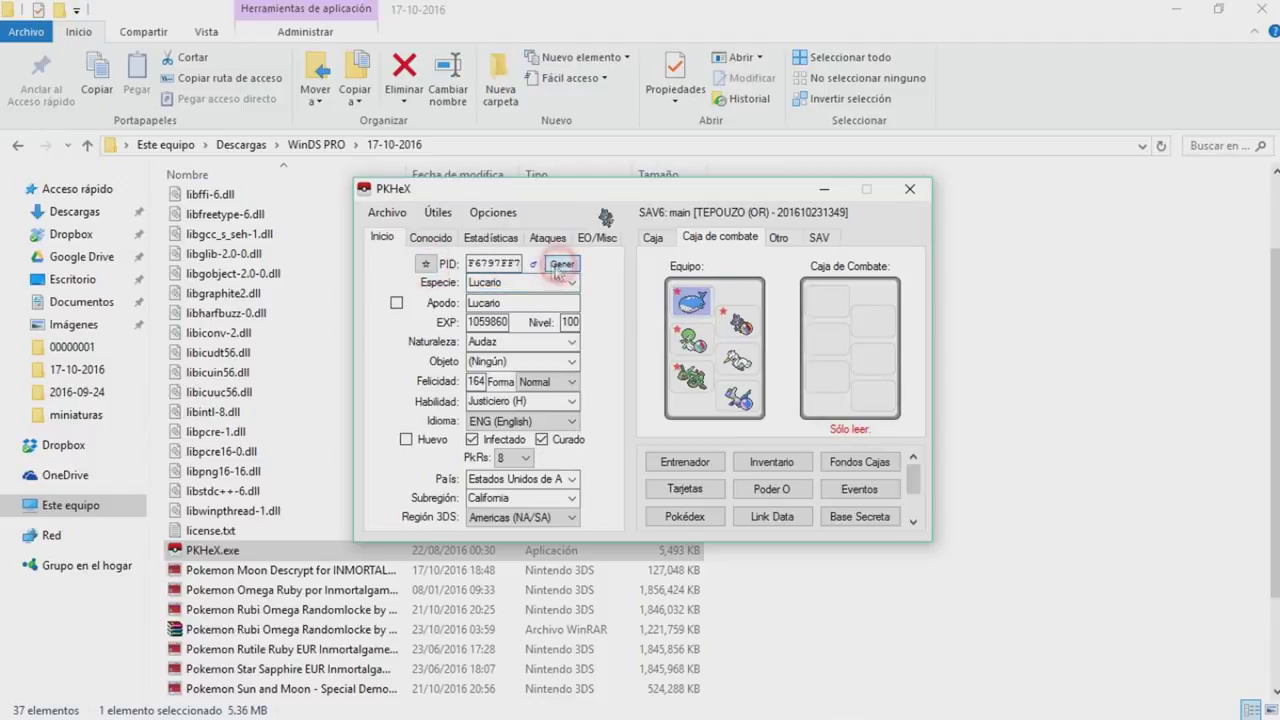
- Set the Lucario's nickname to asgdsdg and its level to 25
double_click(525, 301)
type("asgdsdg")
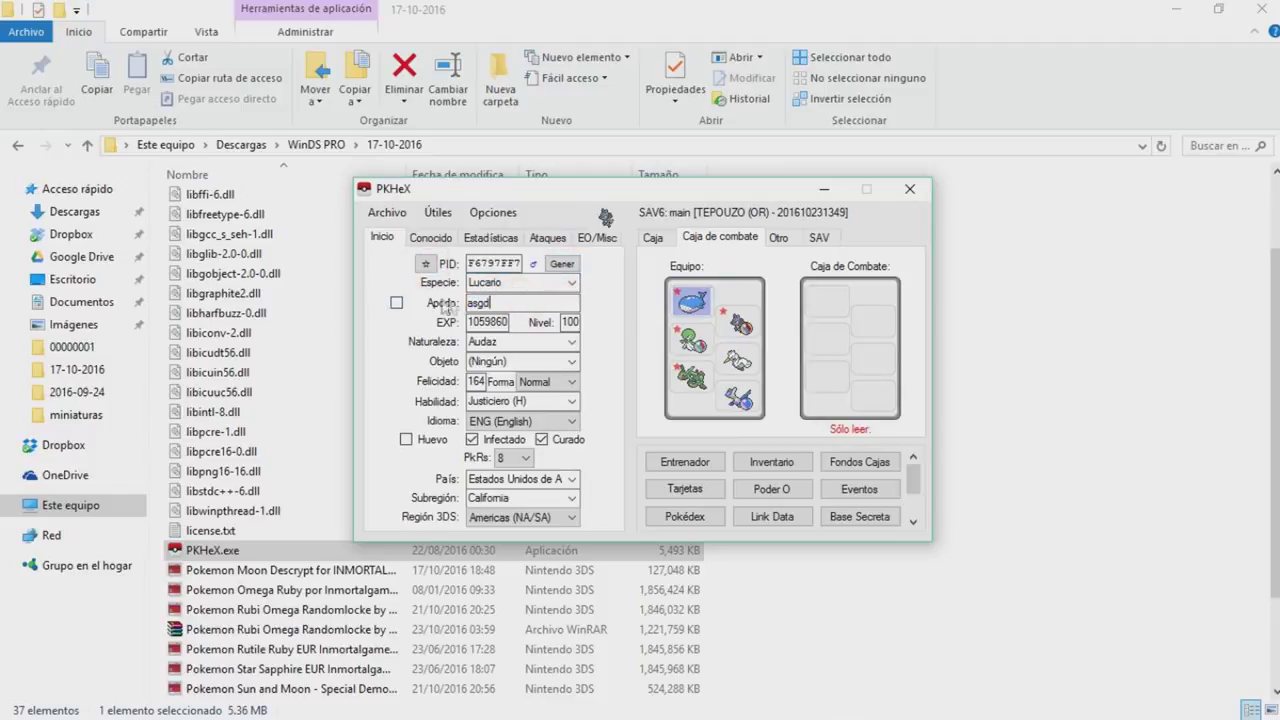
left_click(600, 290)
left_click(437, 240)
left_click(383, 240)
double_click(570, 322)
type("25")
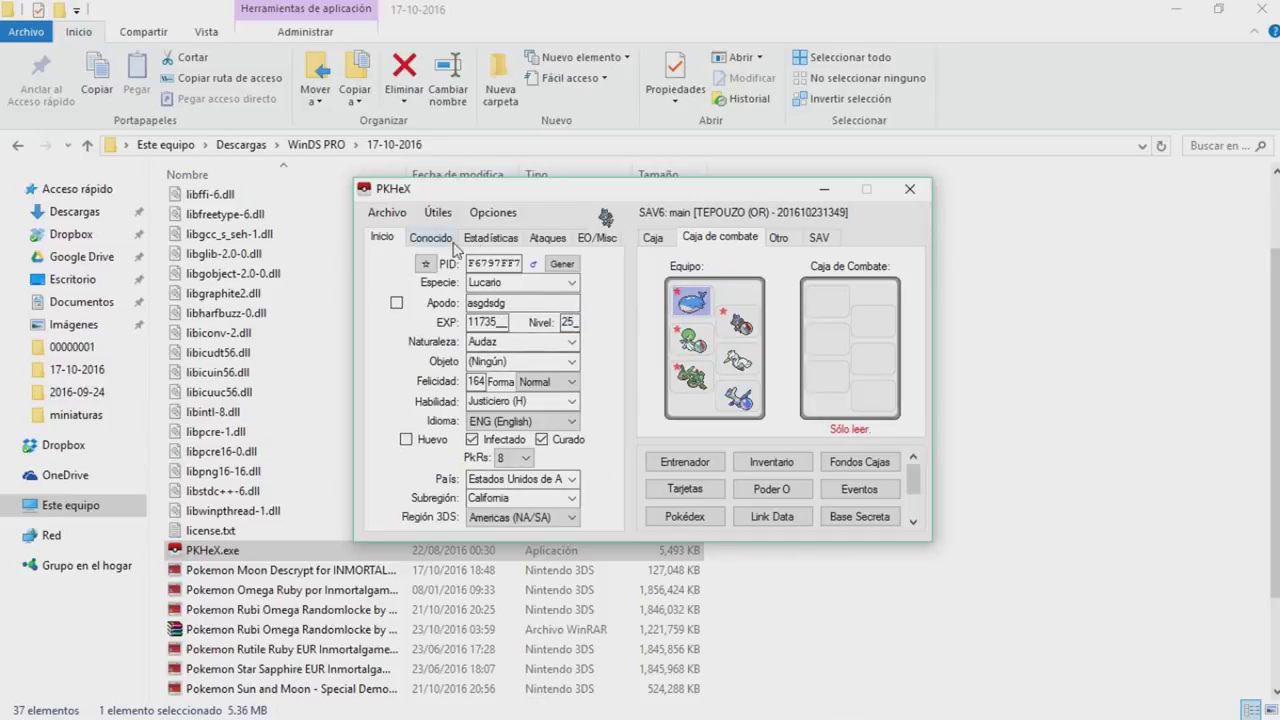
- Set the Lucario's first current move to Puño Bala and place the Lucario in the team slot directly below Wailord
left_click(547, 238)
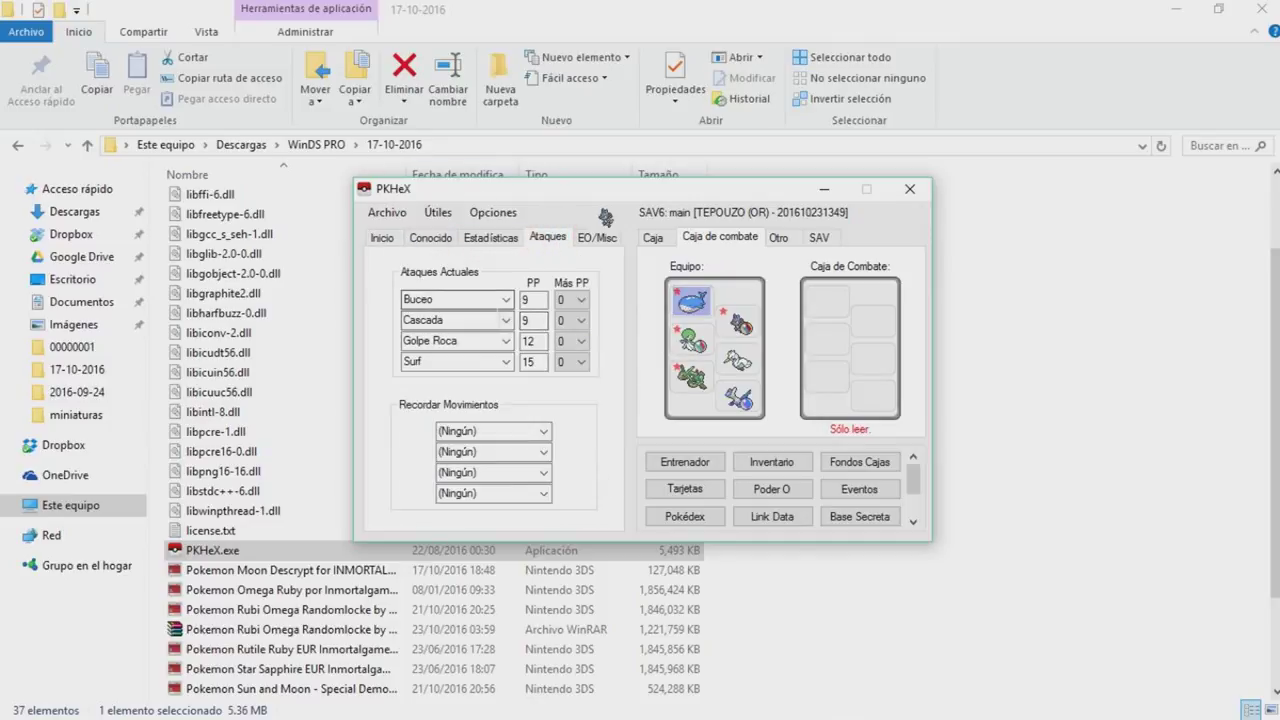
left_click(470, 299)
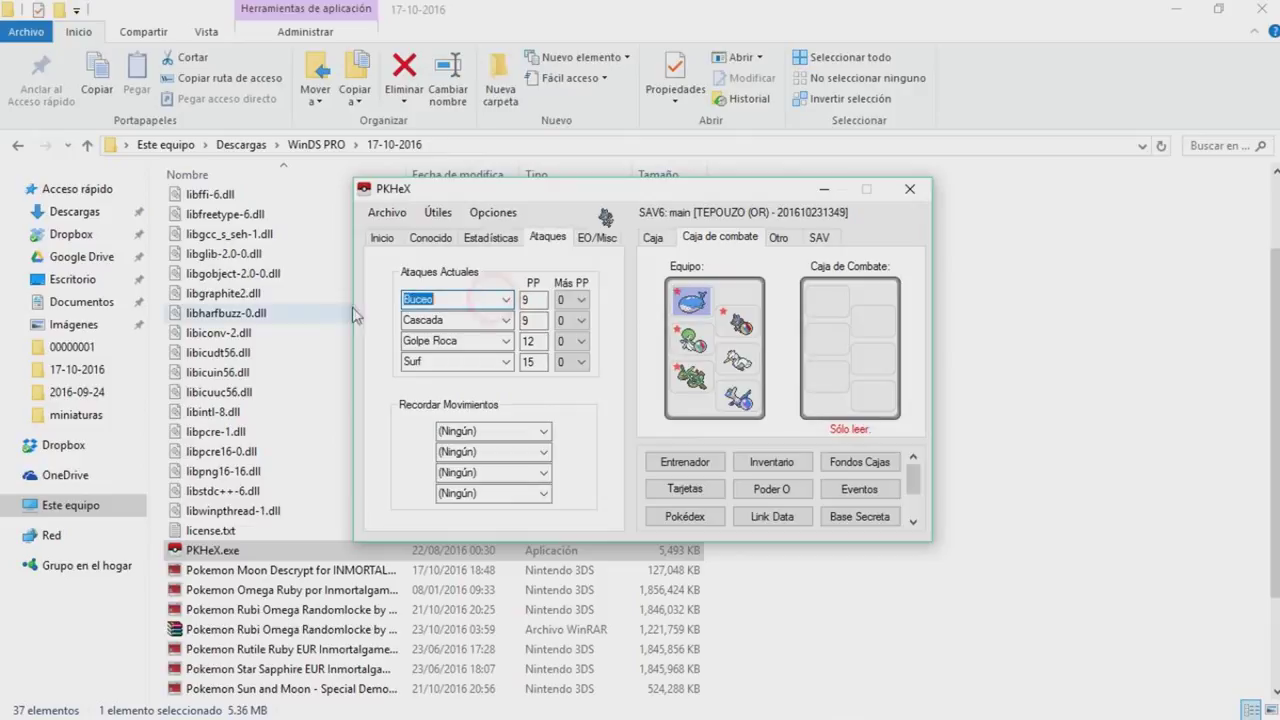
type("pu")
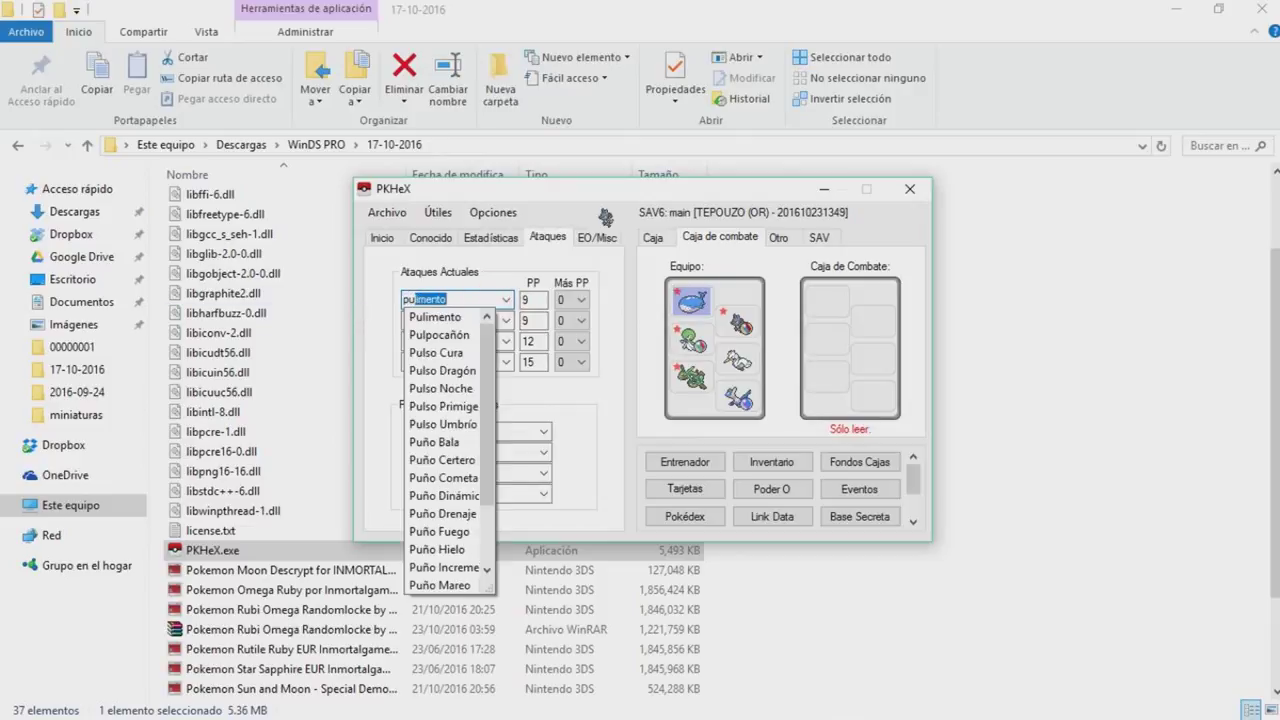
type("ño Bala")
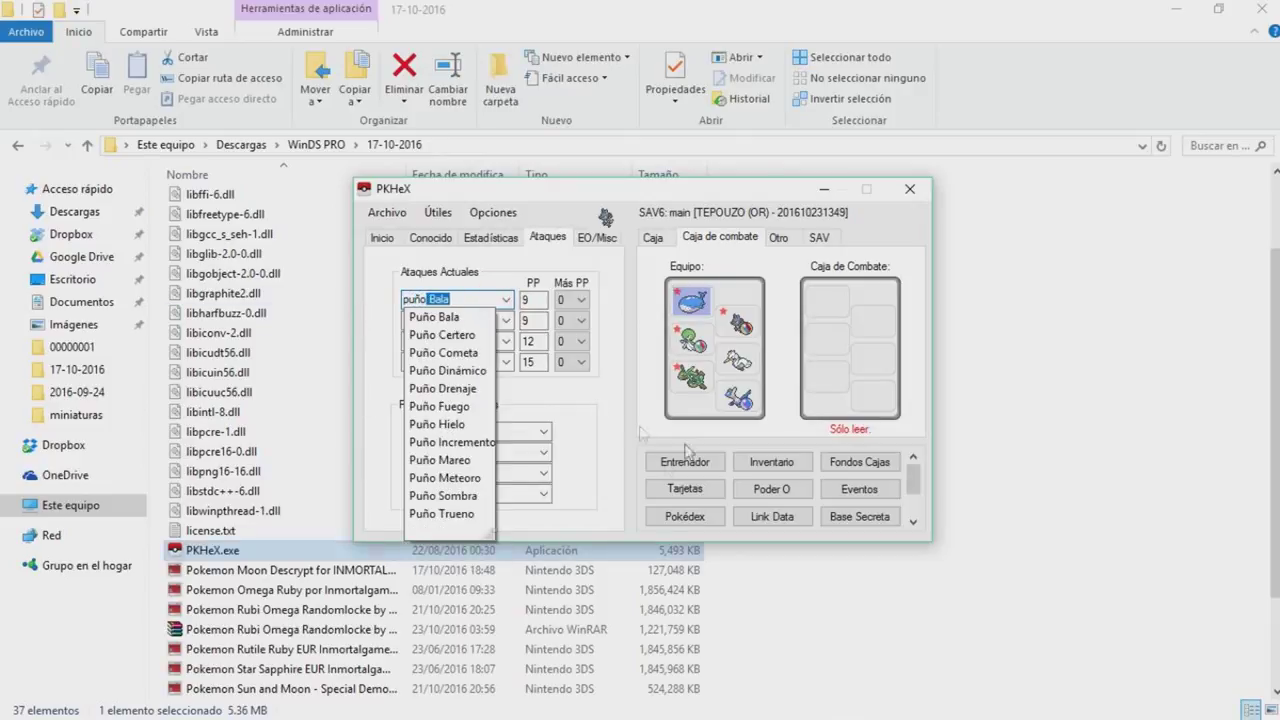
left_click(445, 318)
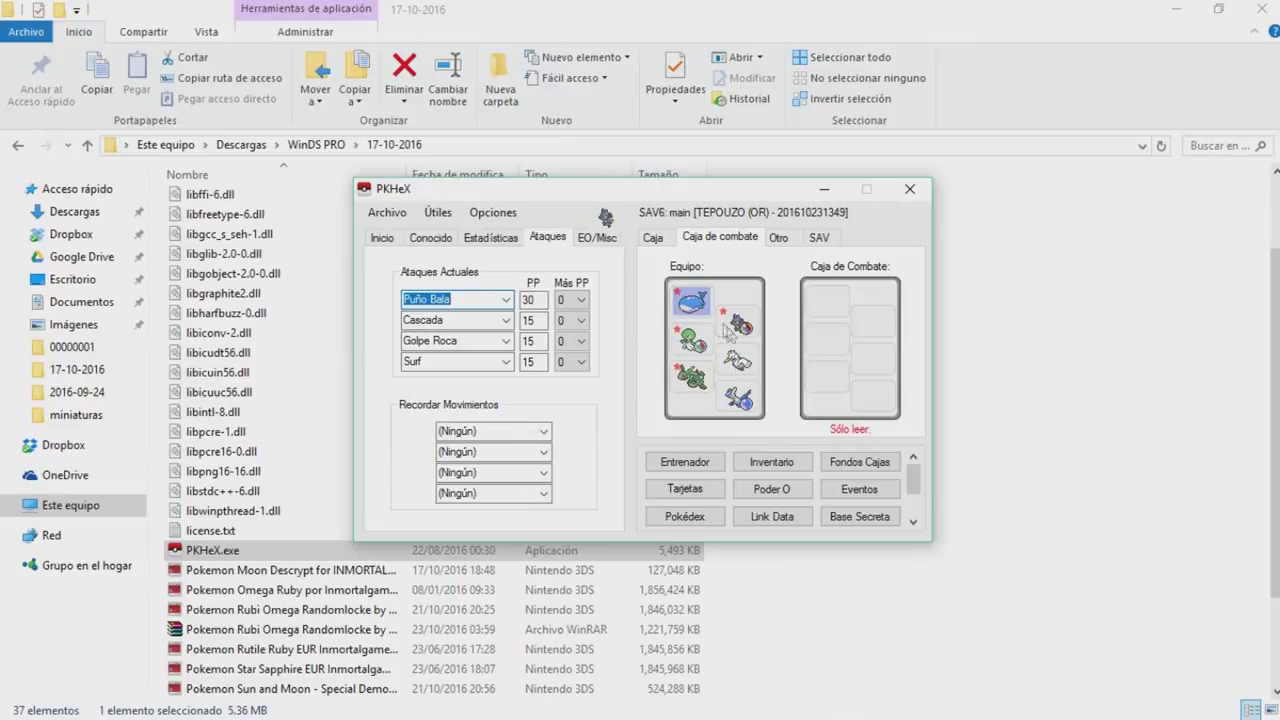
right_click(697, 345)
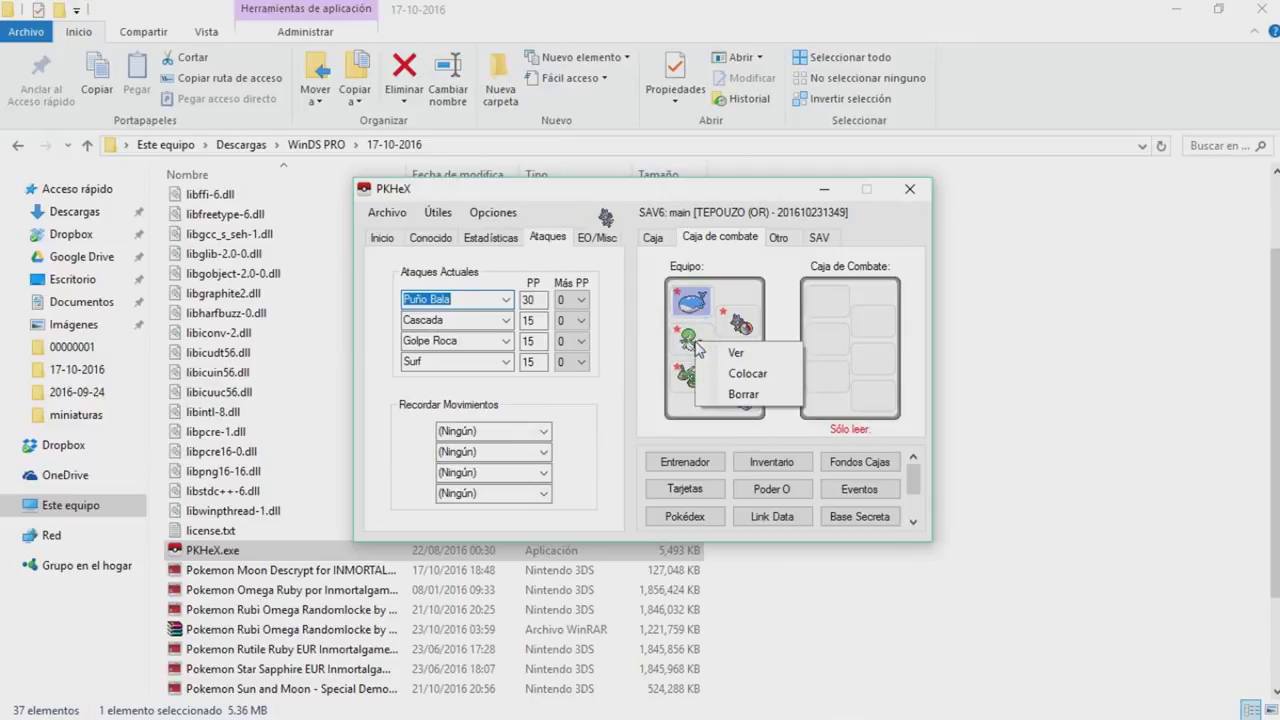
left_click(741, 374)
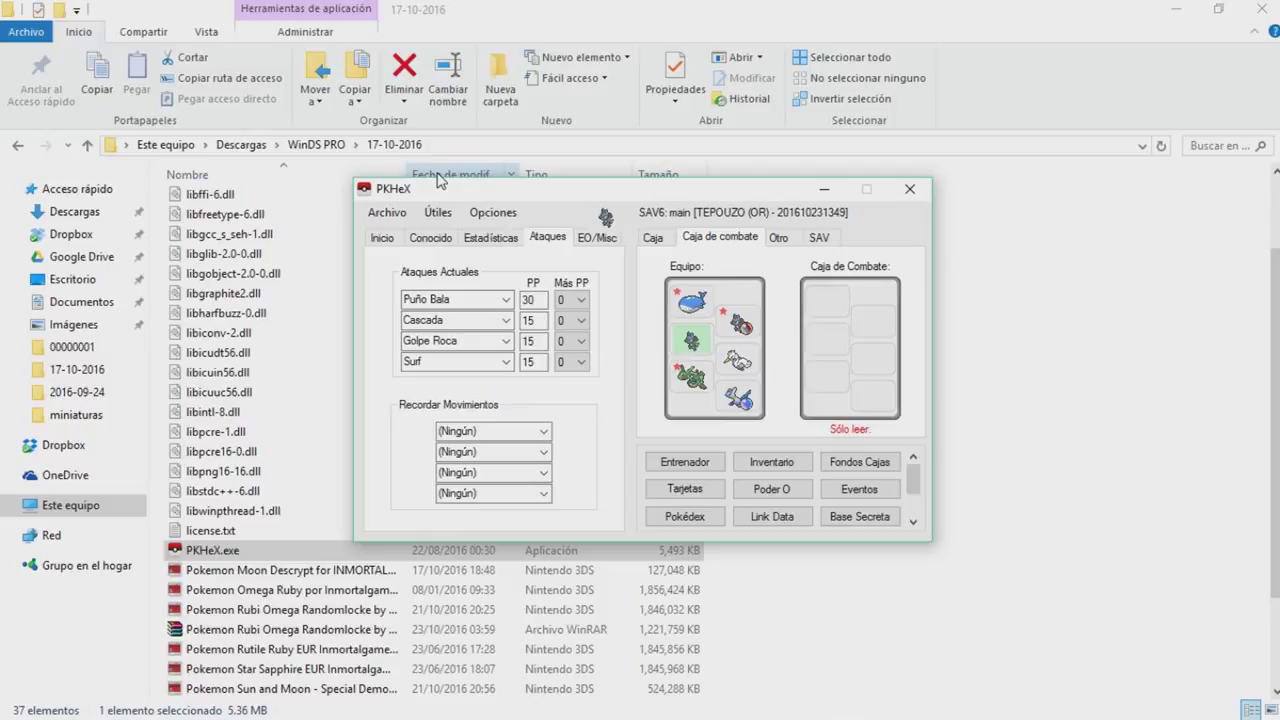
- Export the edited save over the existing main file in the 00000001 folder, continuing past the Pokedex prompt, and close PKHeX
left_click(379, 219)
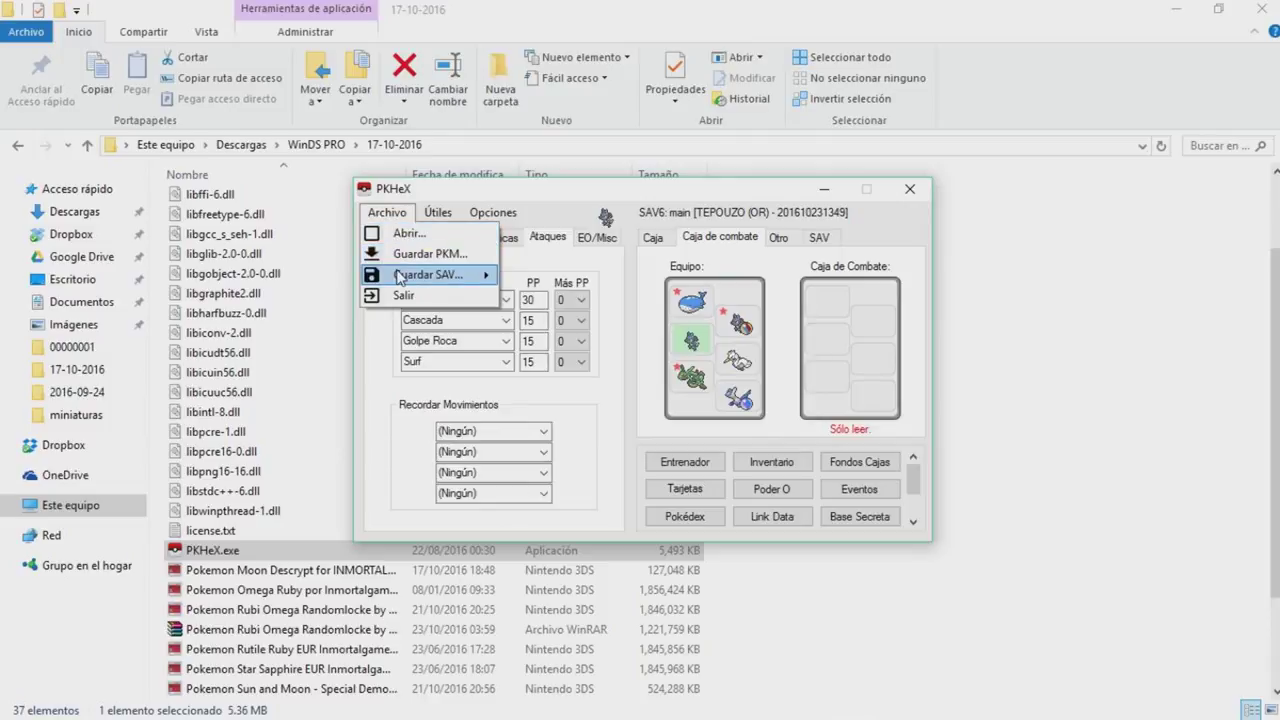
mouse_move(400, 276)
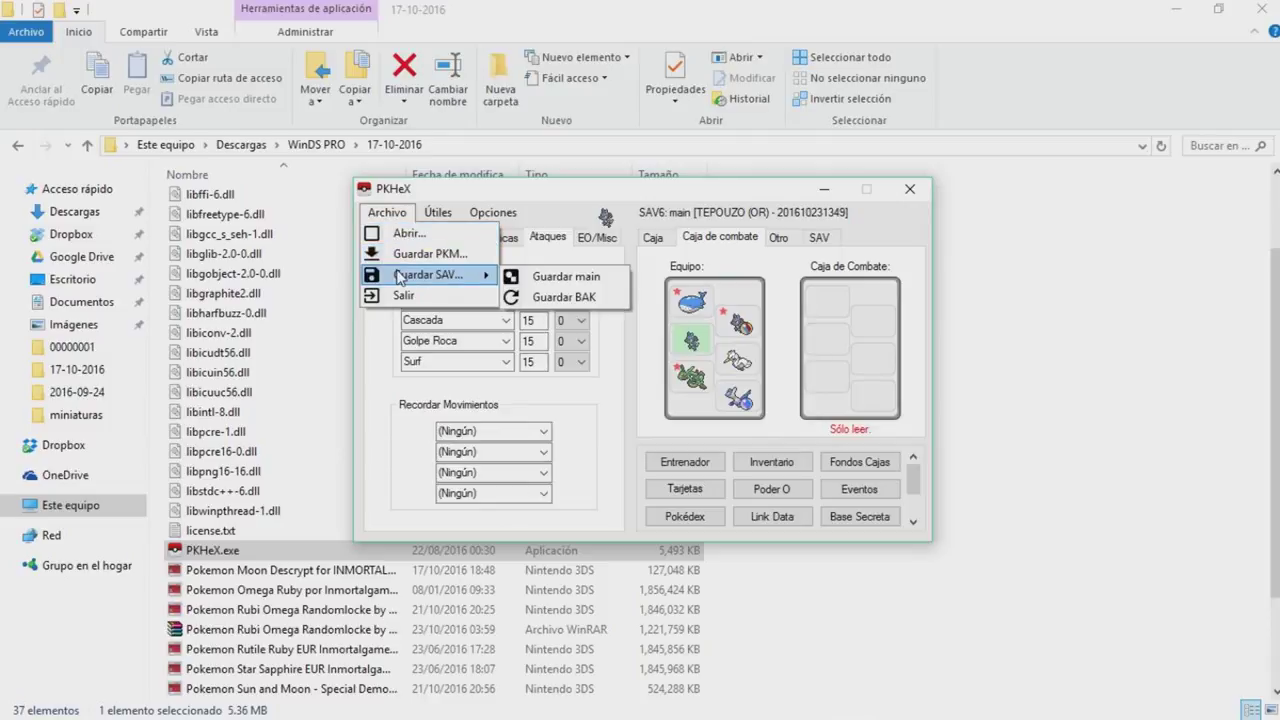
left_click(583, 284)
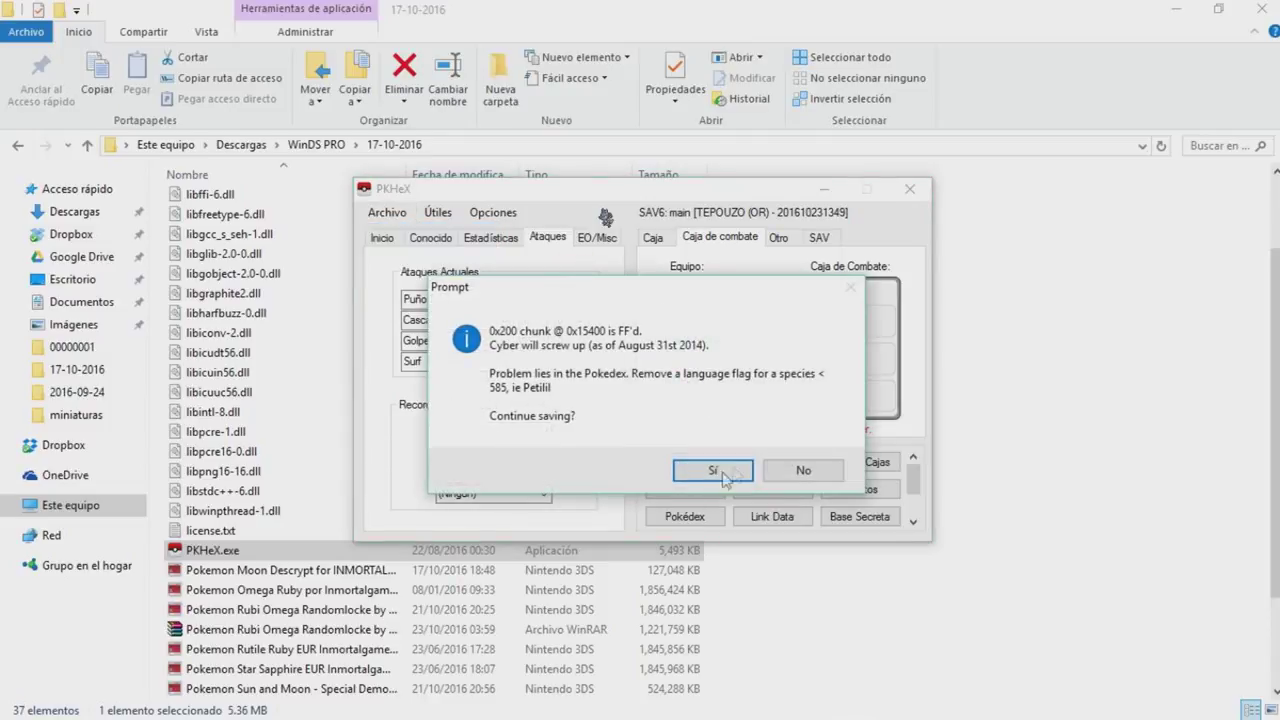
left_click(738, 478)
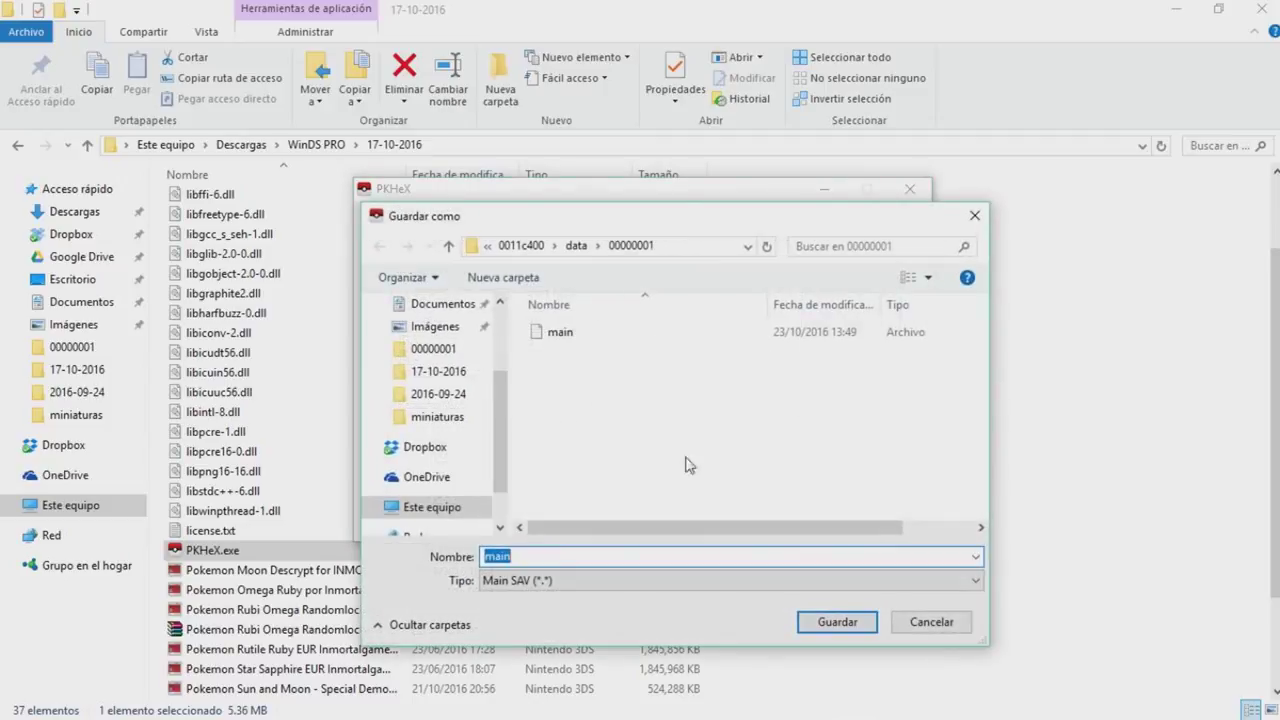
left_click(830, 624)
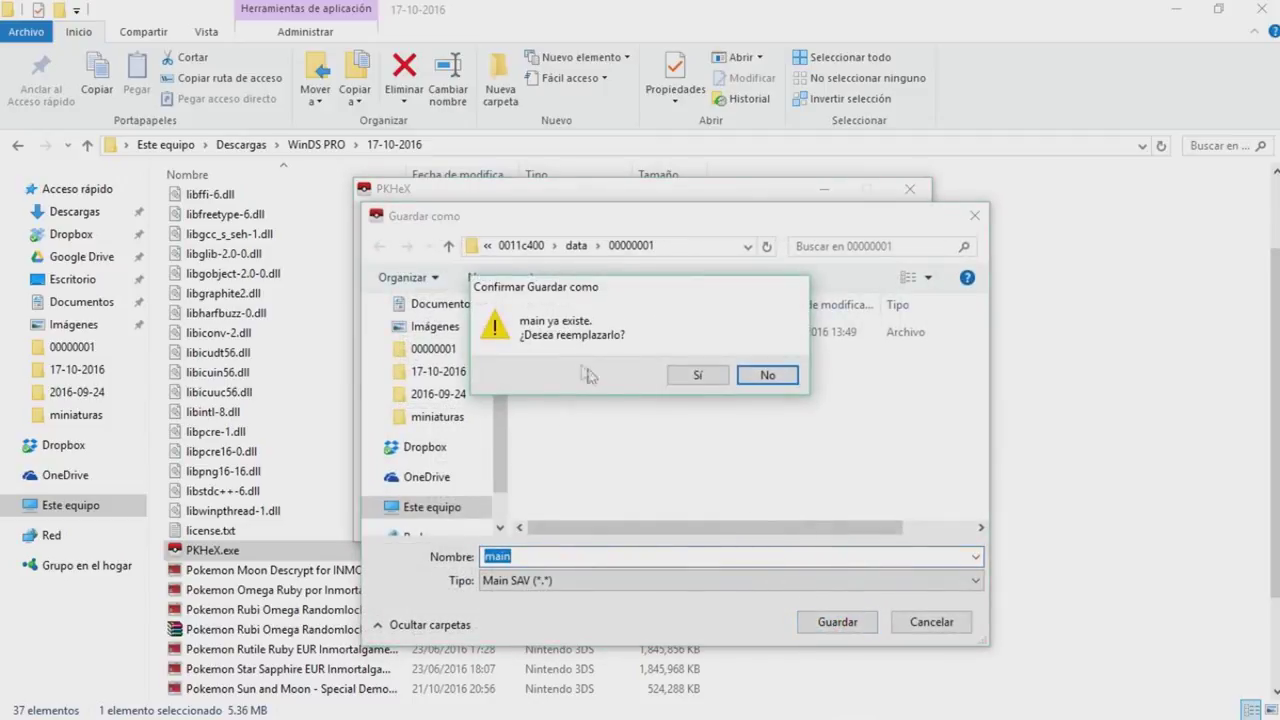
left_click(704, 375)
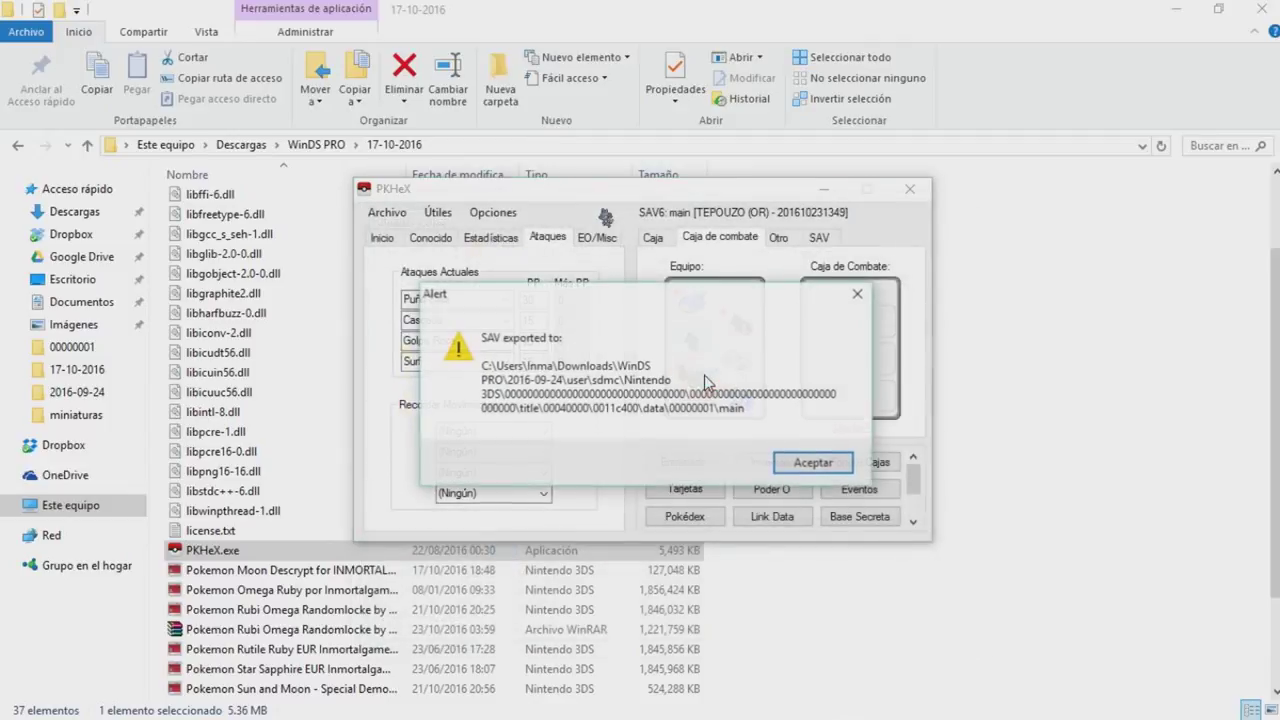
left_click(813, 463)
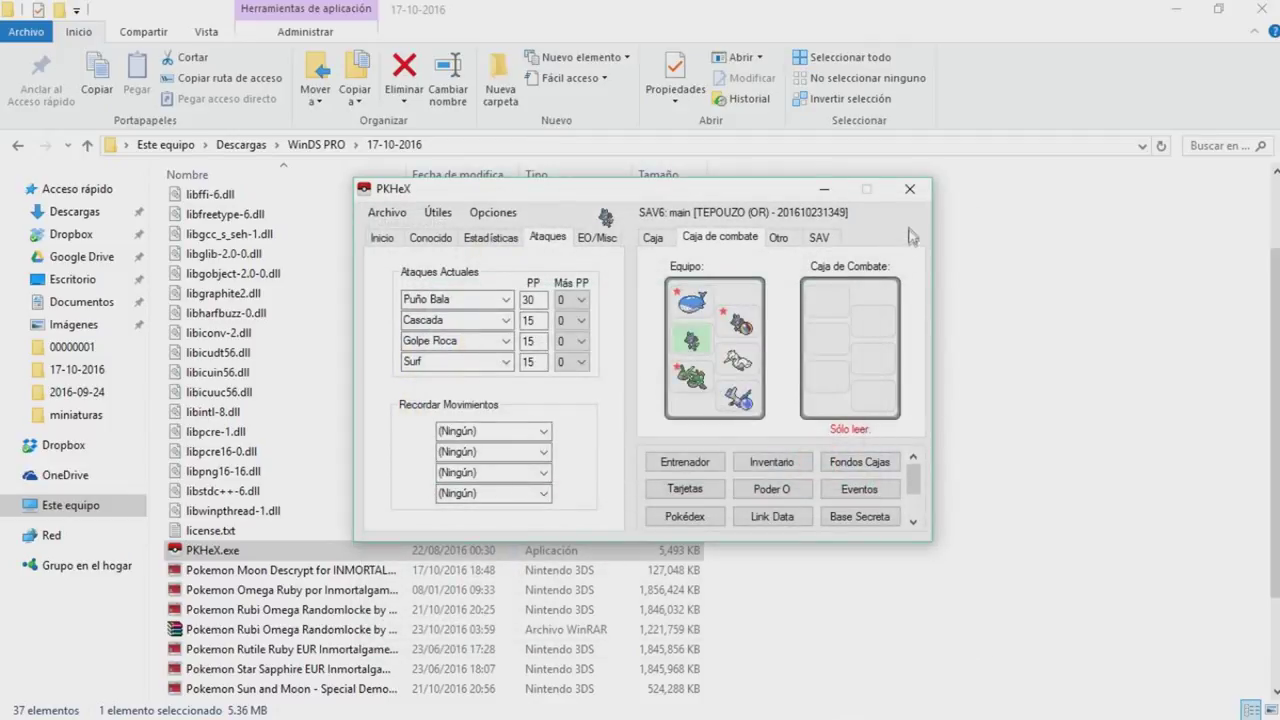
left_click(909, 189)
scroll(425, 412, "up", 2)
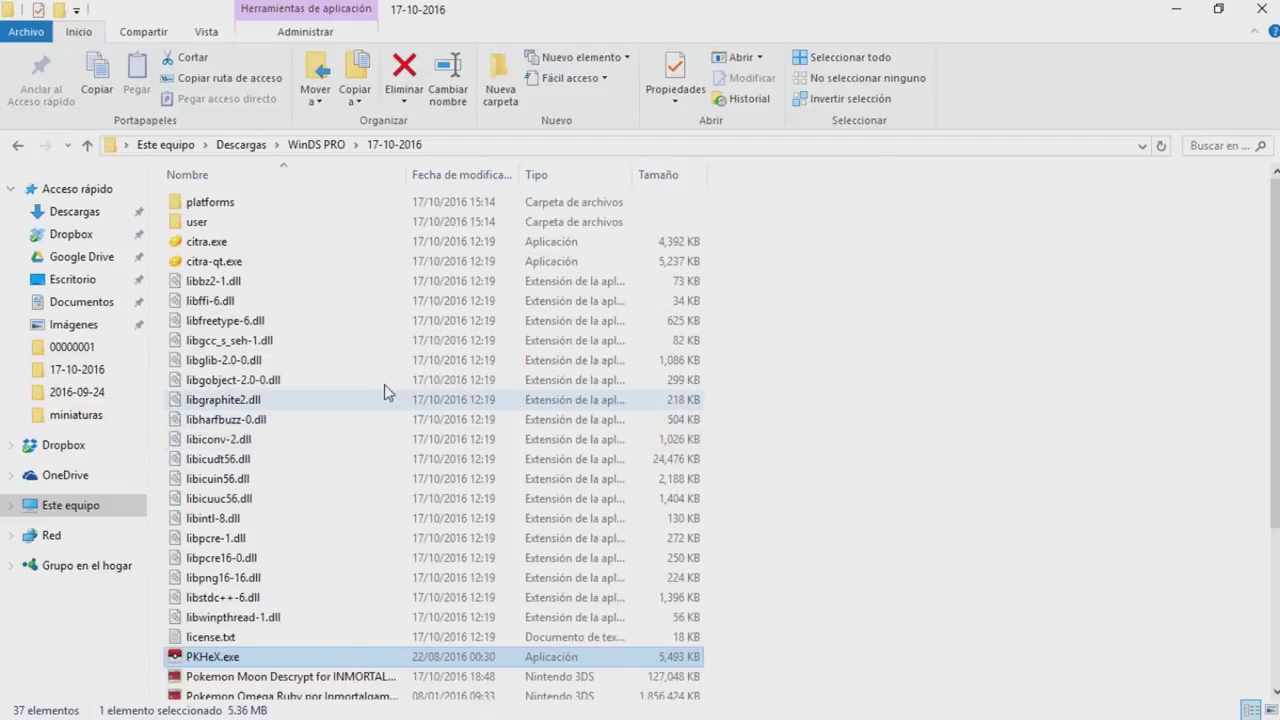
- Launch citra-qt-gcc-jit-sse3-15.exe from the 2016-09-24 folder inside WinDS PRO, allowing it to run despite the security warning
left_click(330, 145)
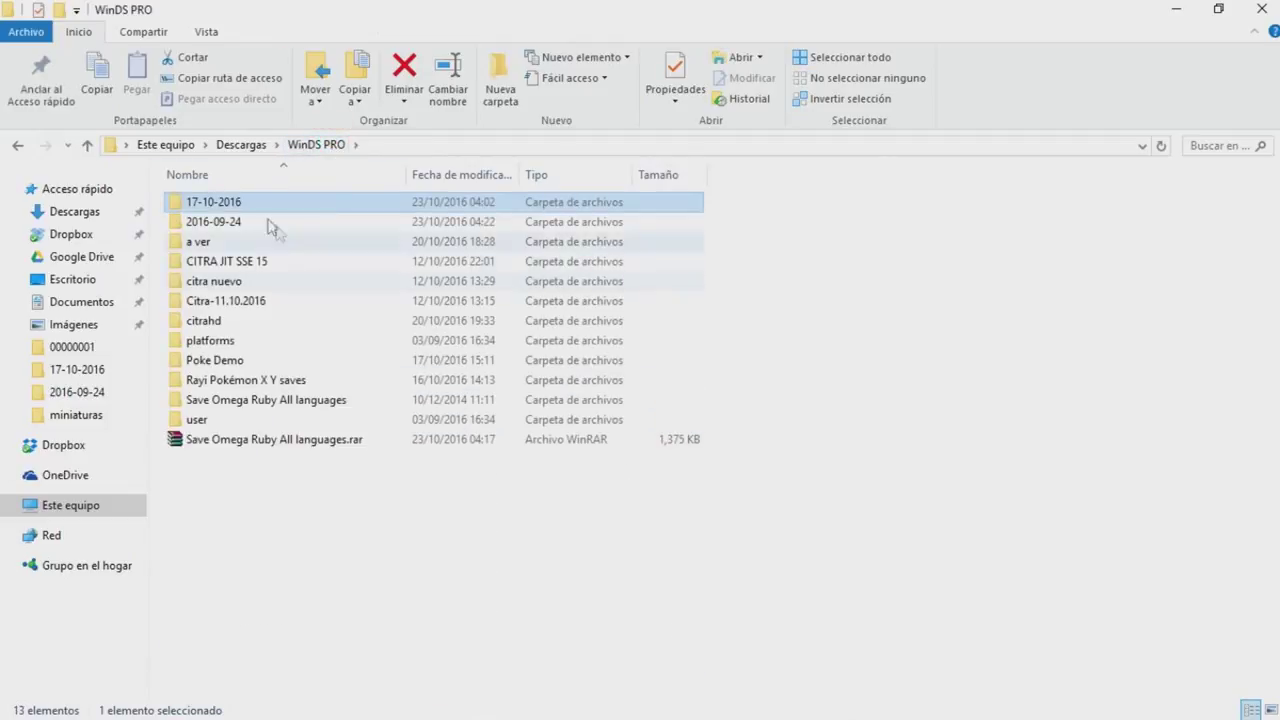
double_click(257, 225)
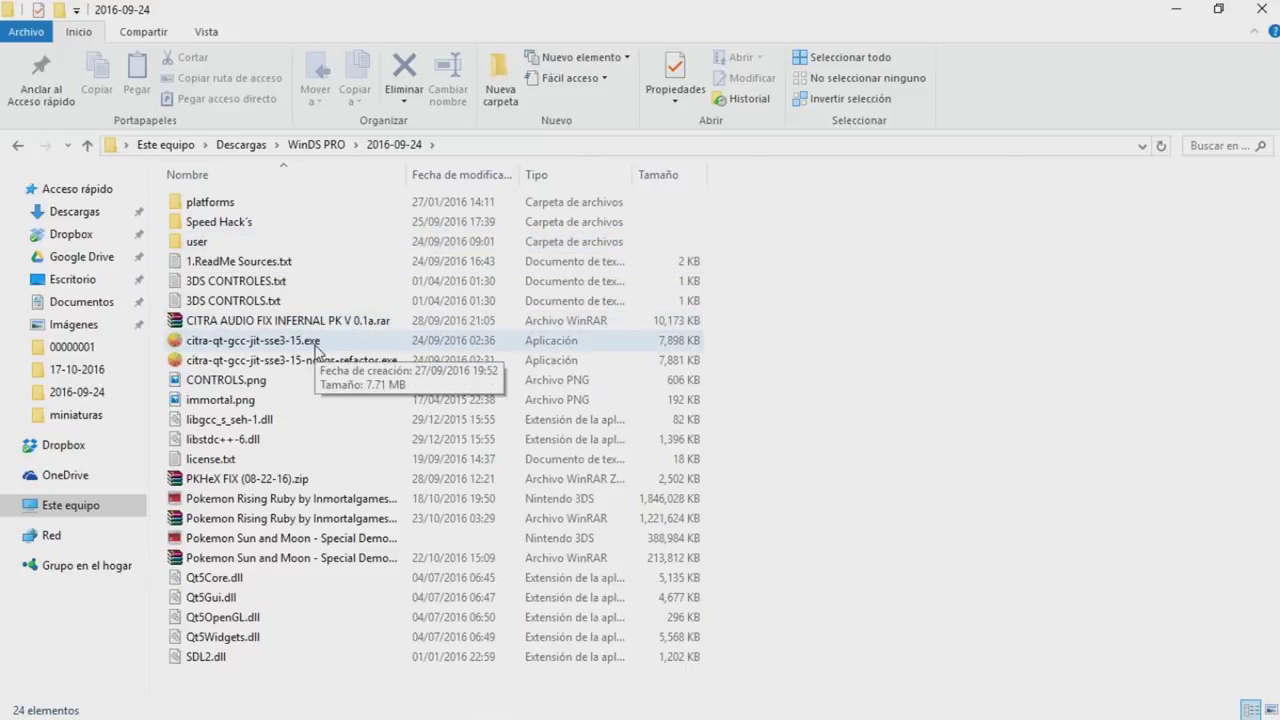
double_click(316, 343)
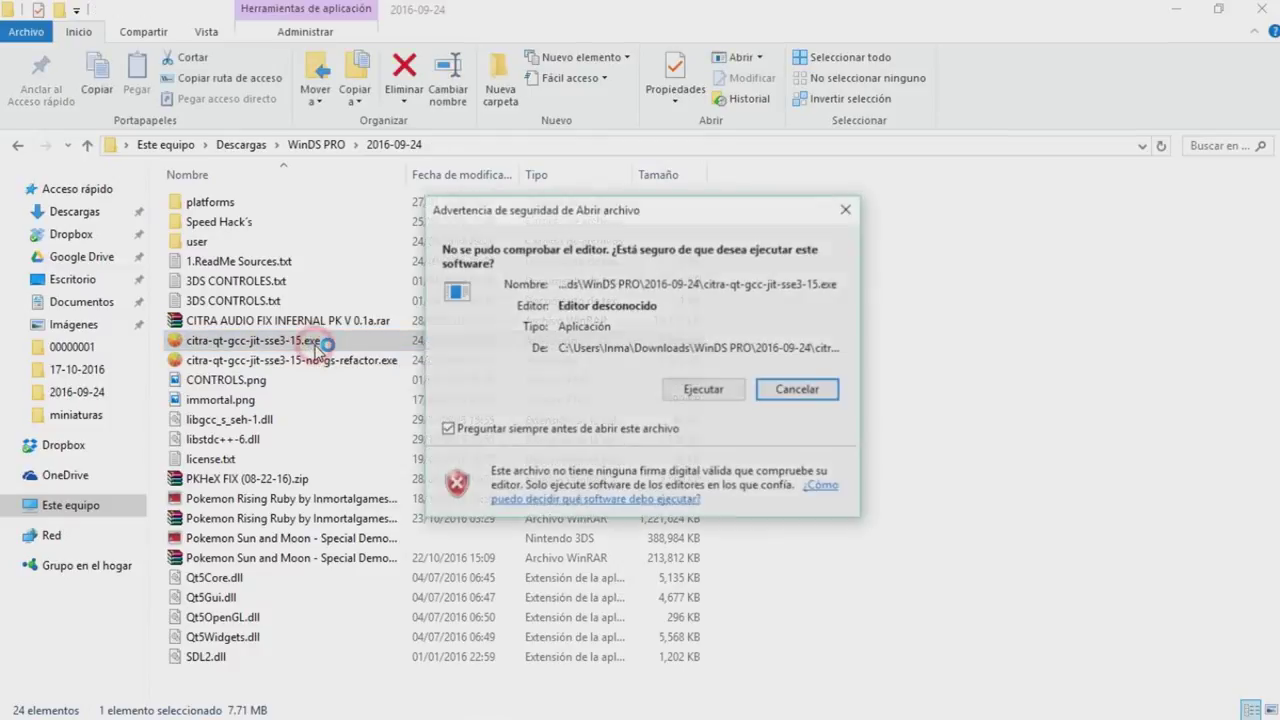
left_click(720, 390)
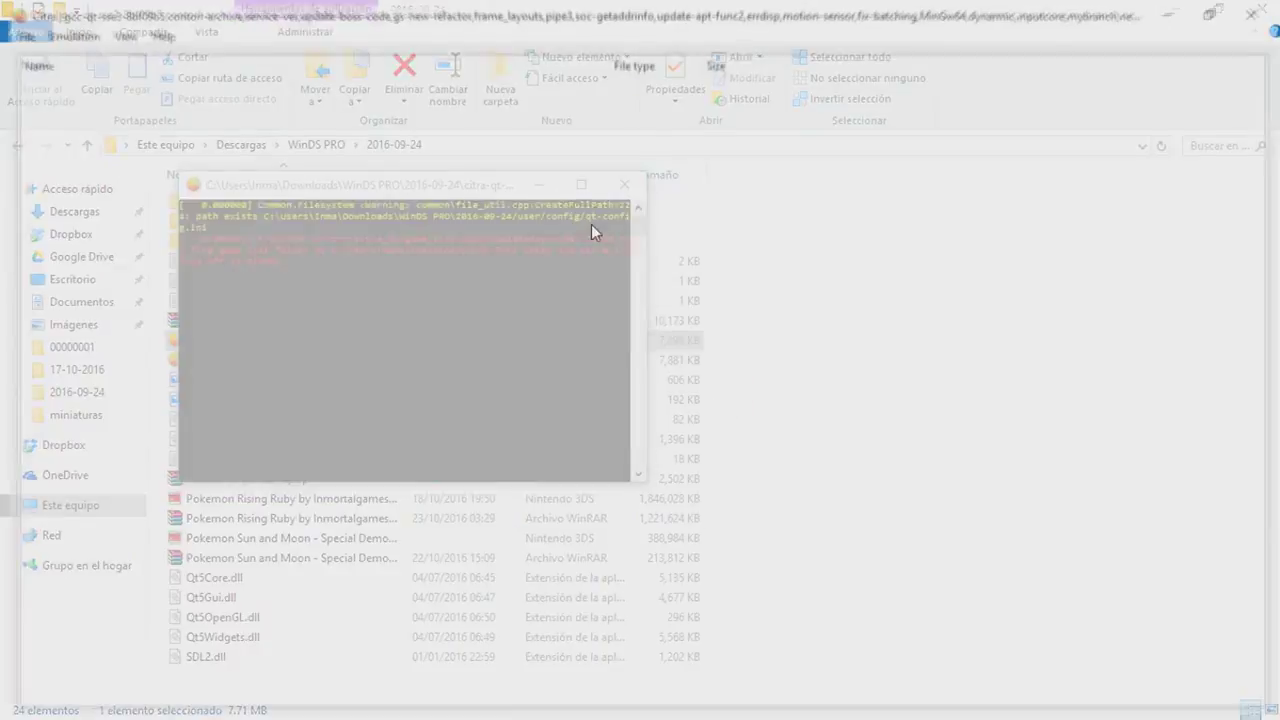
- Load the Pokemon Rutile Ruby EUR game file from the 17-10-2016 folder and continue the saved game
left_click(15, 31)
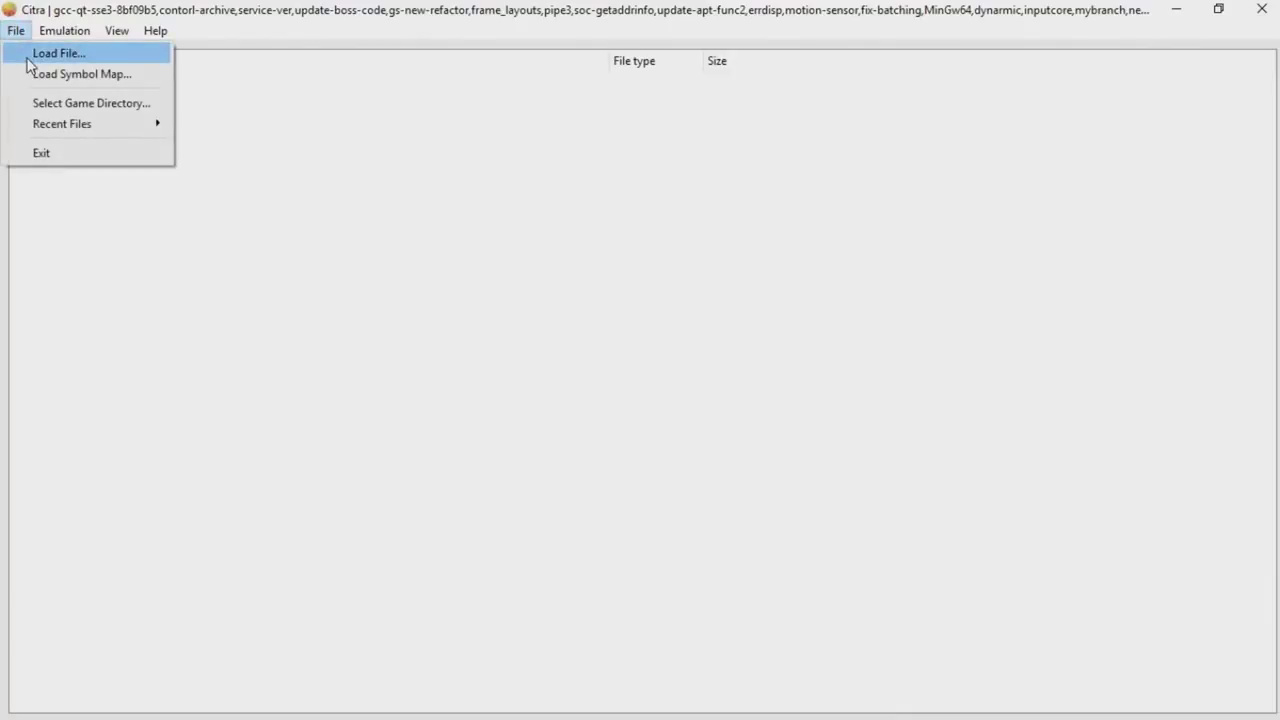
left_click(27, 60)
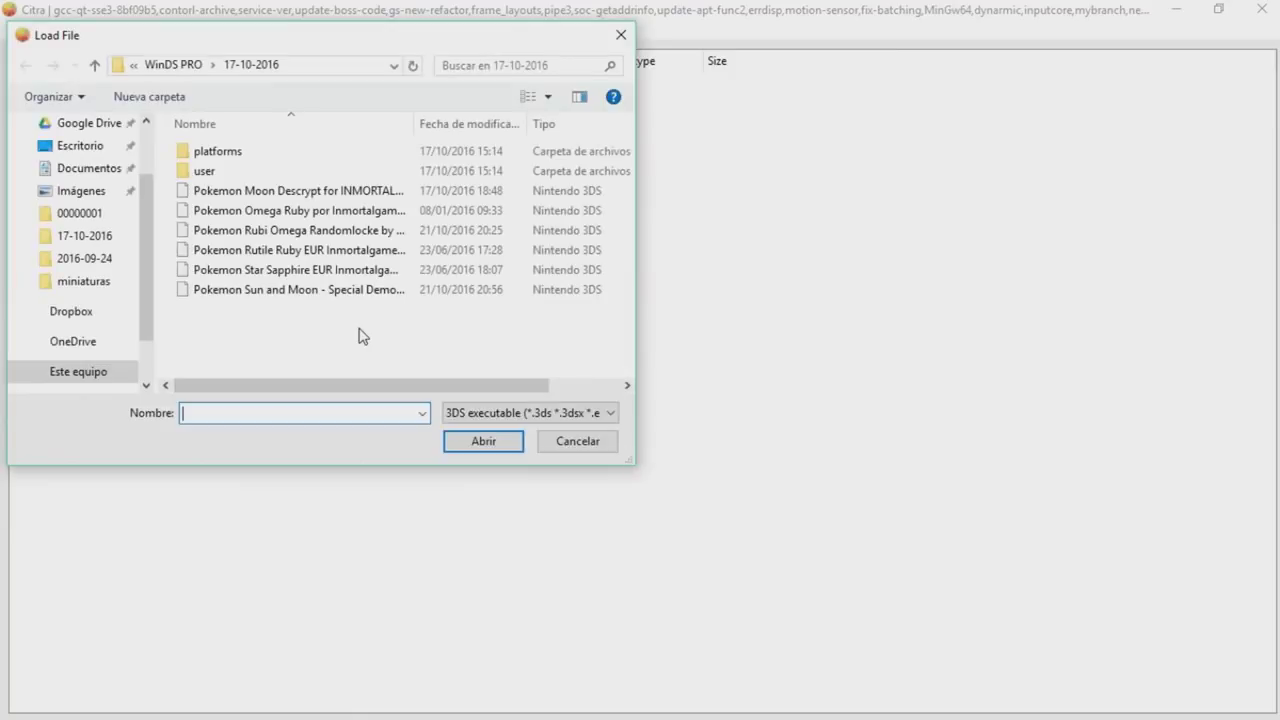
double_click(262, 252)
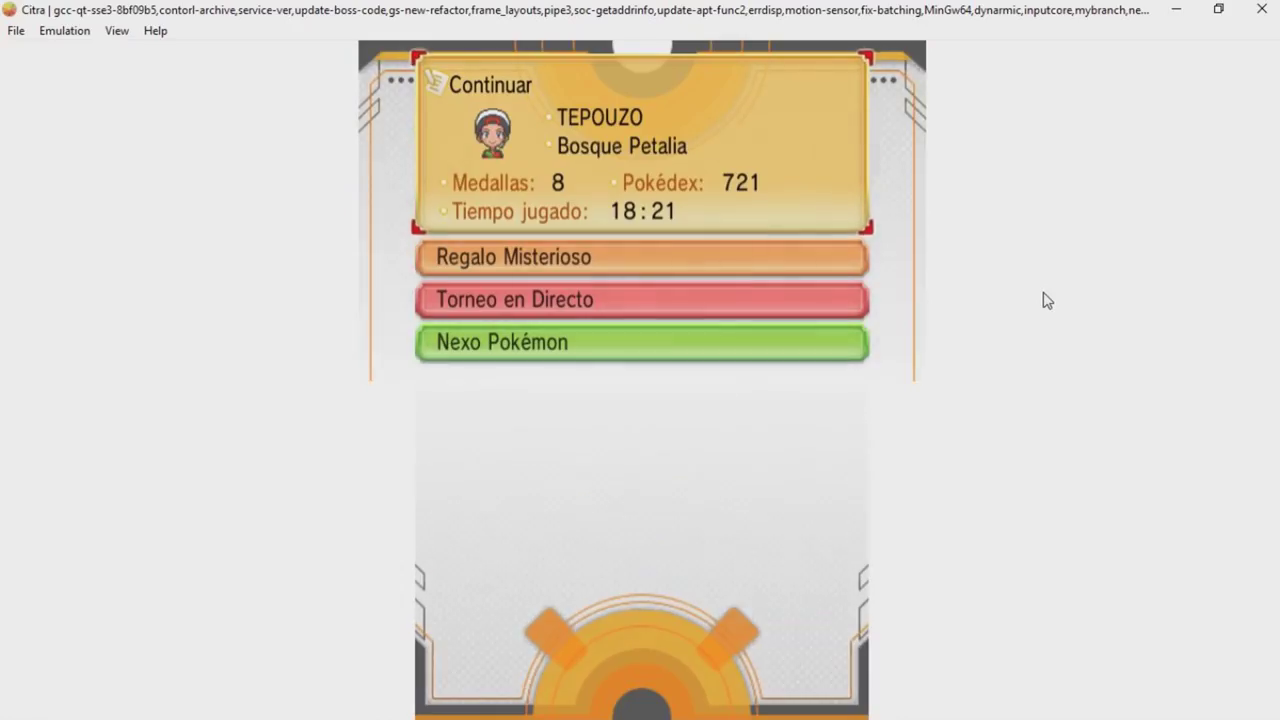
key("a")
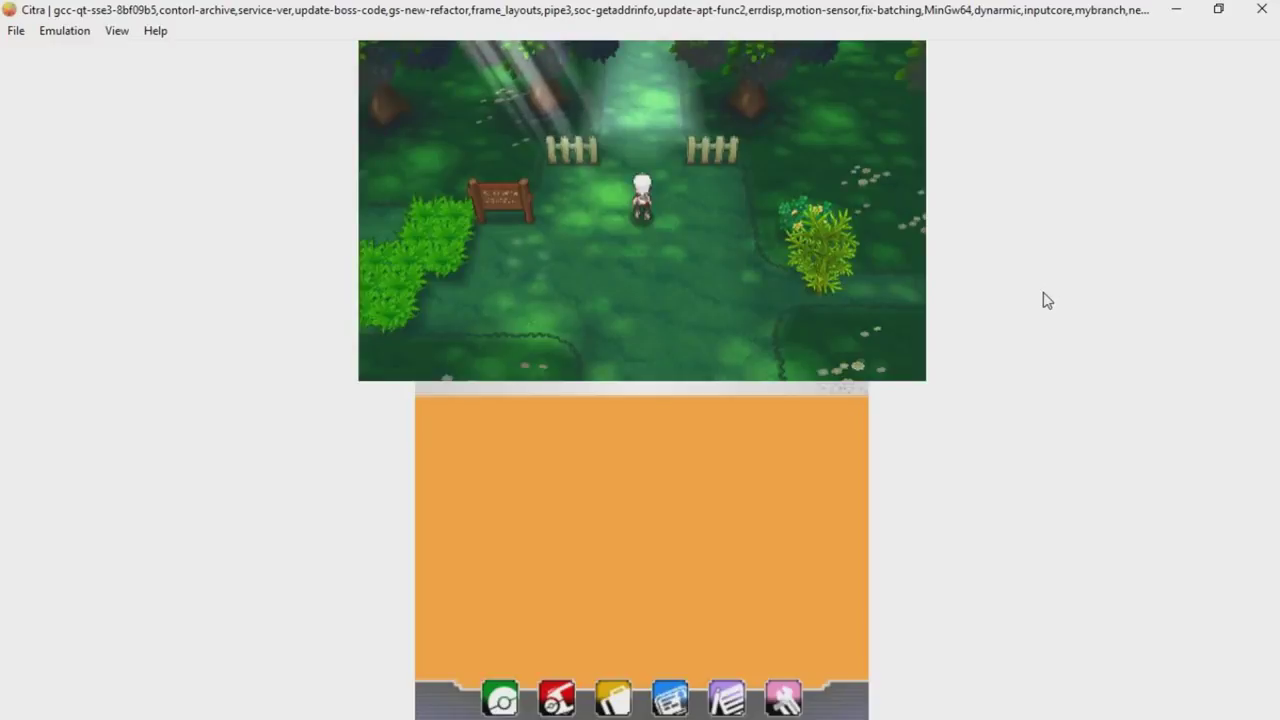
- Walk north out of Bosque Petalia onto Ruta 104 and decline using another repellent
key("Up")
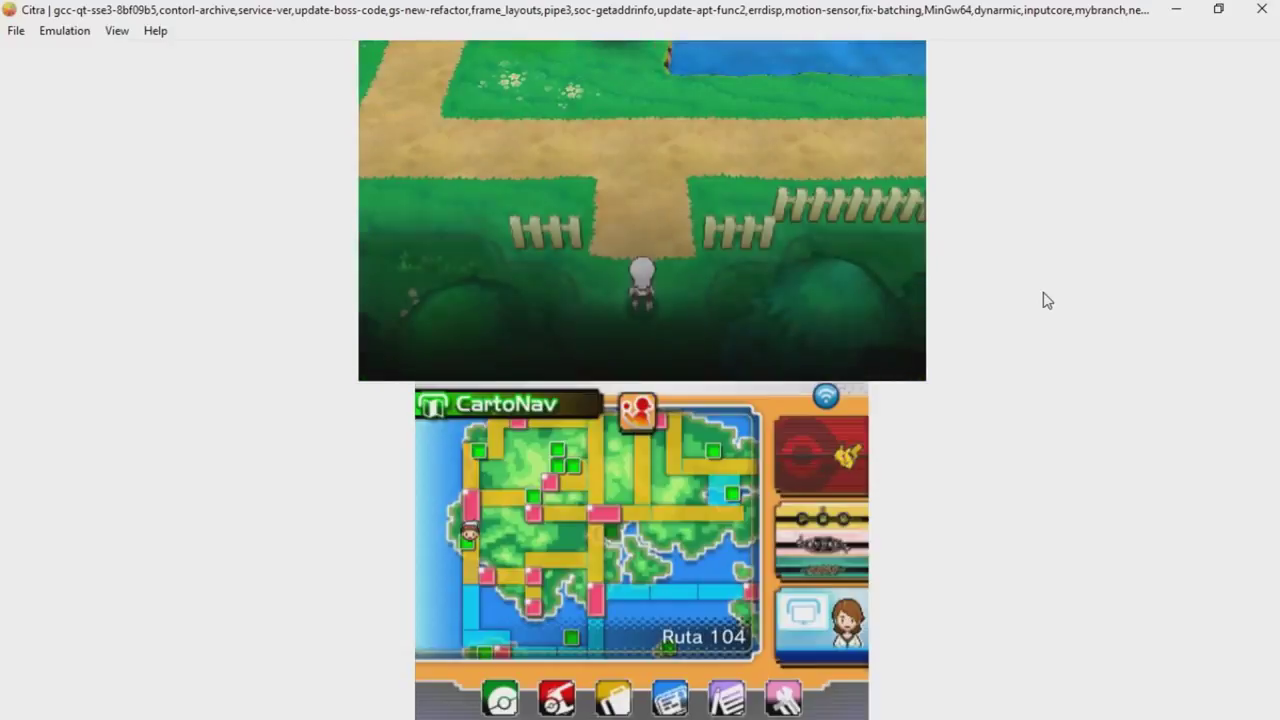
key("Up")
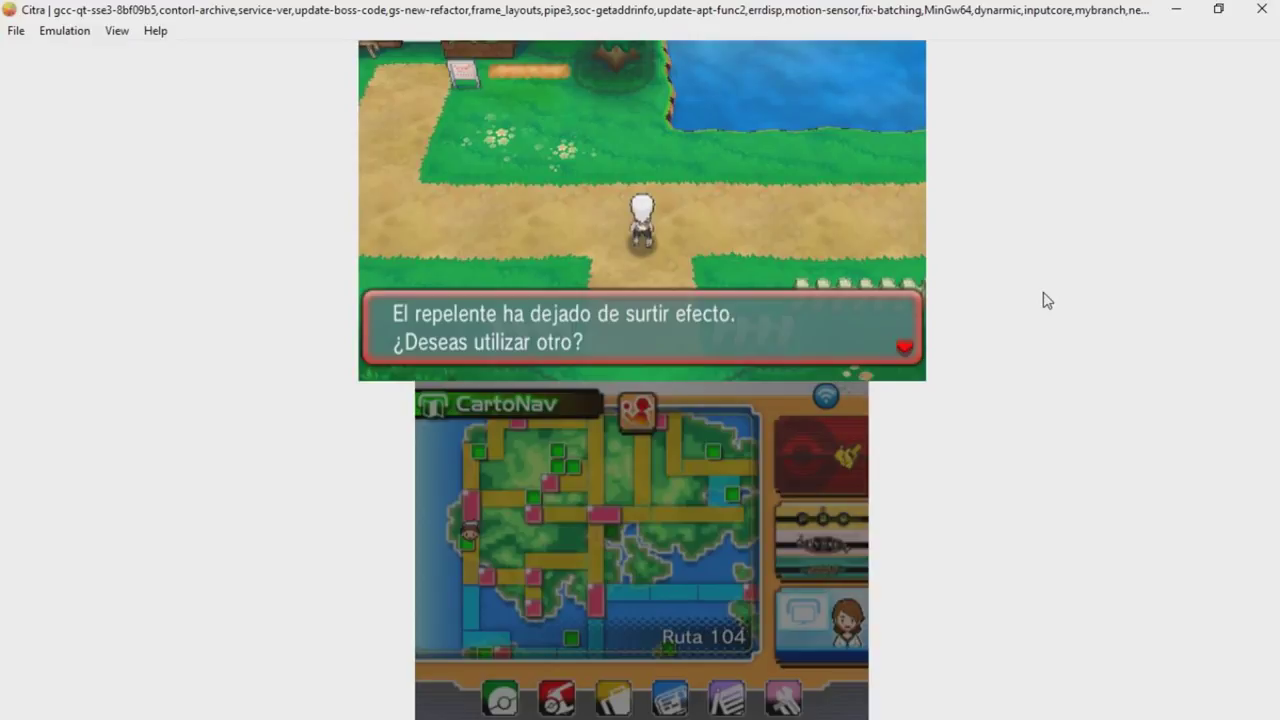
key("Down")
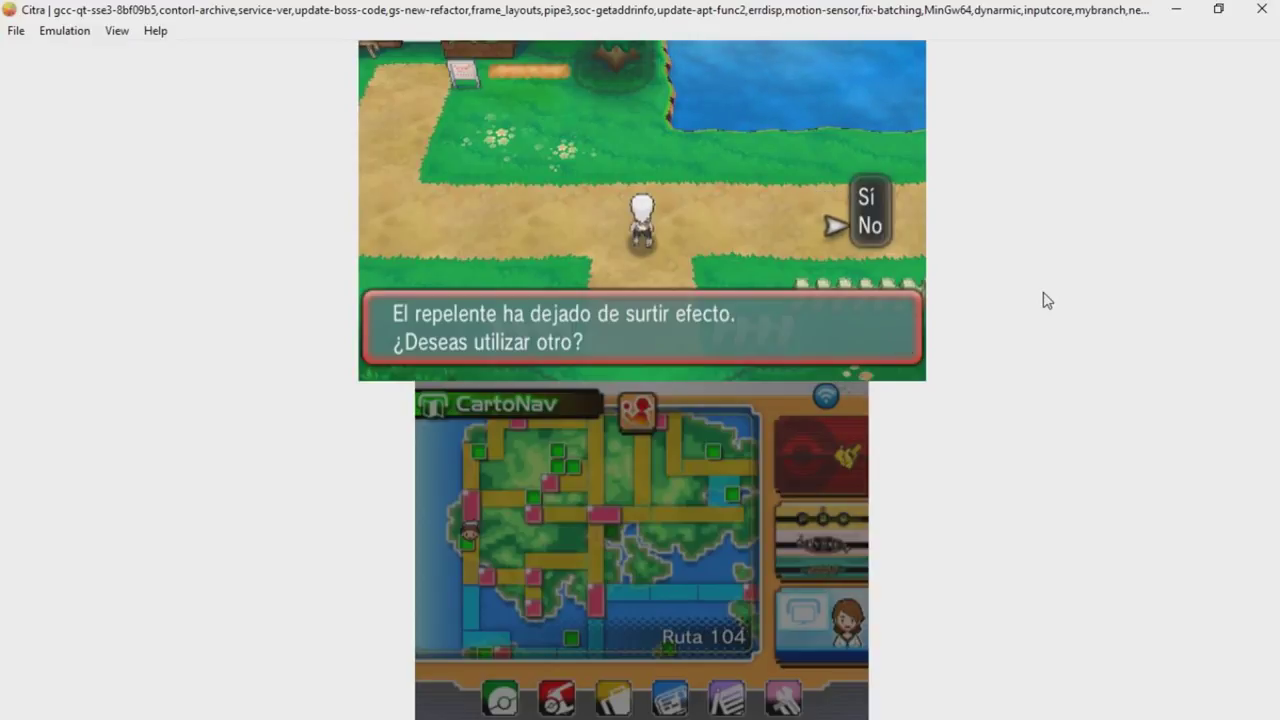
key("a")
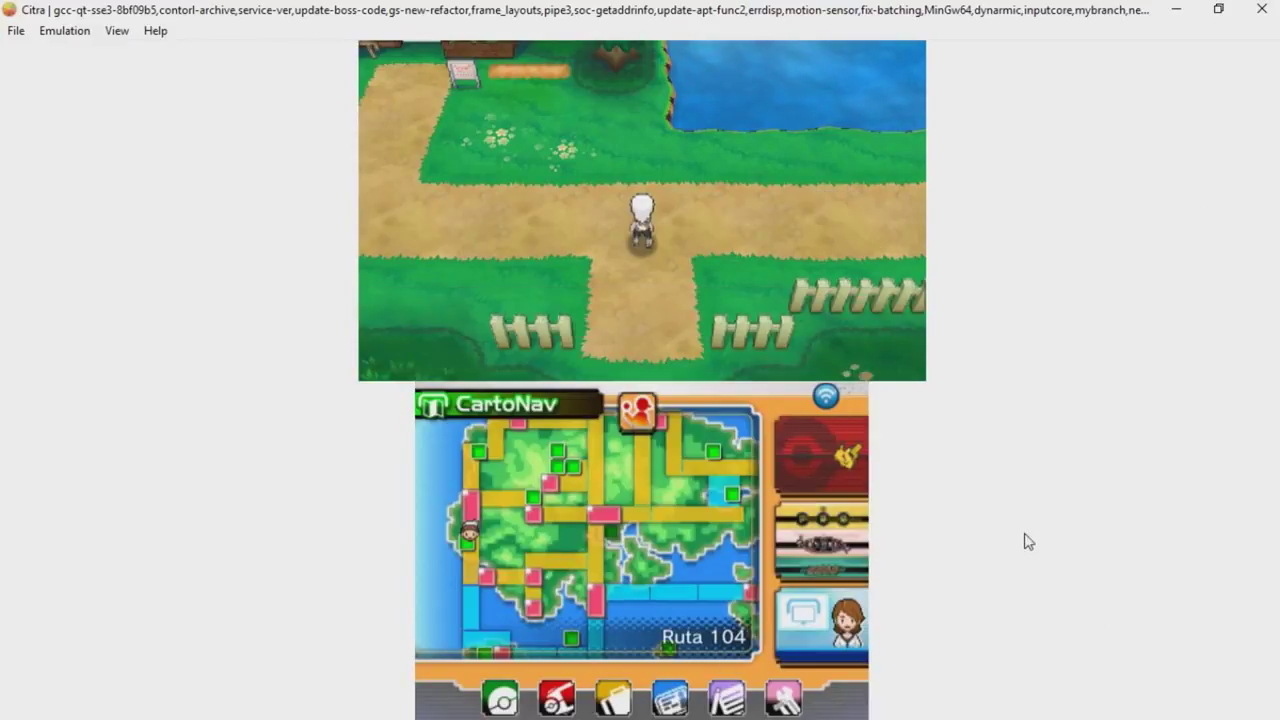
key("z")
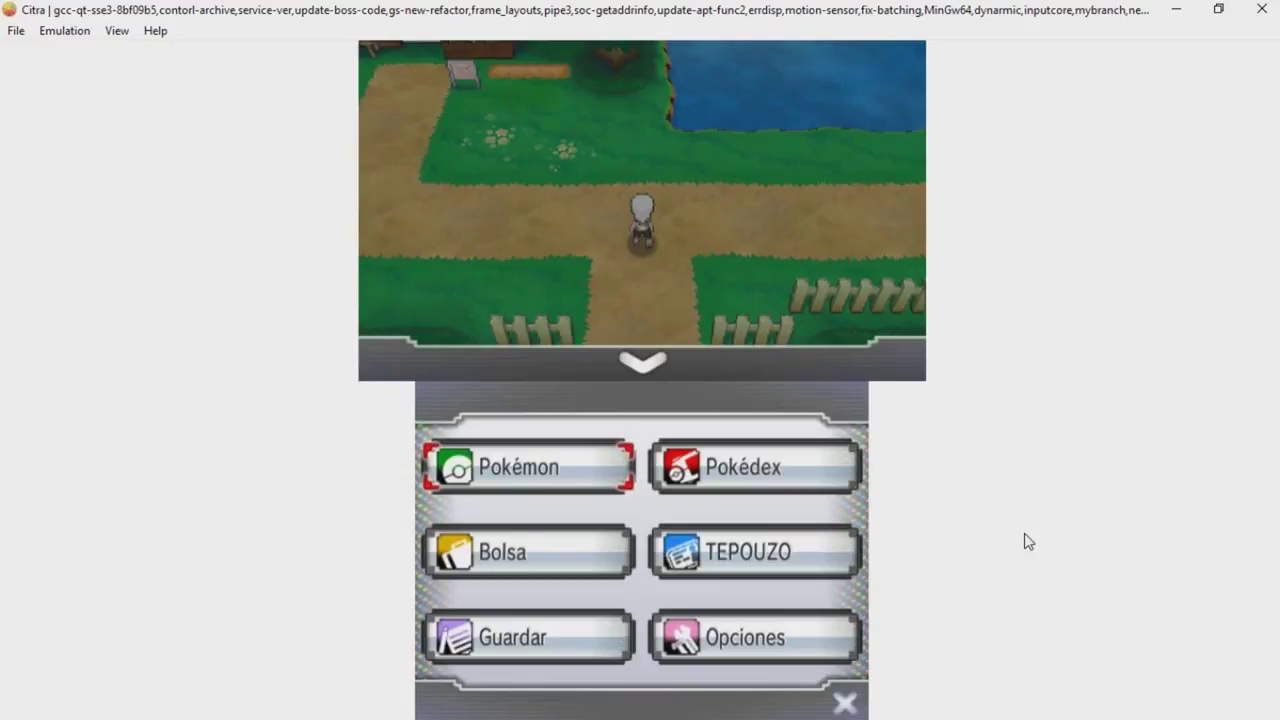
key("z")
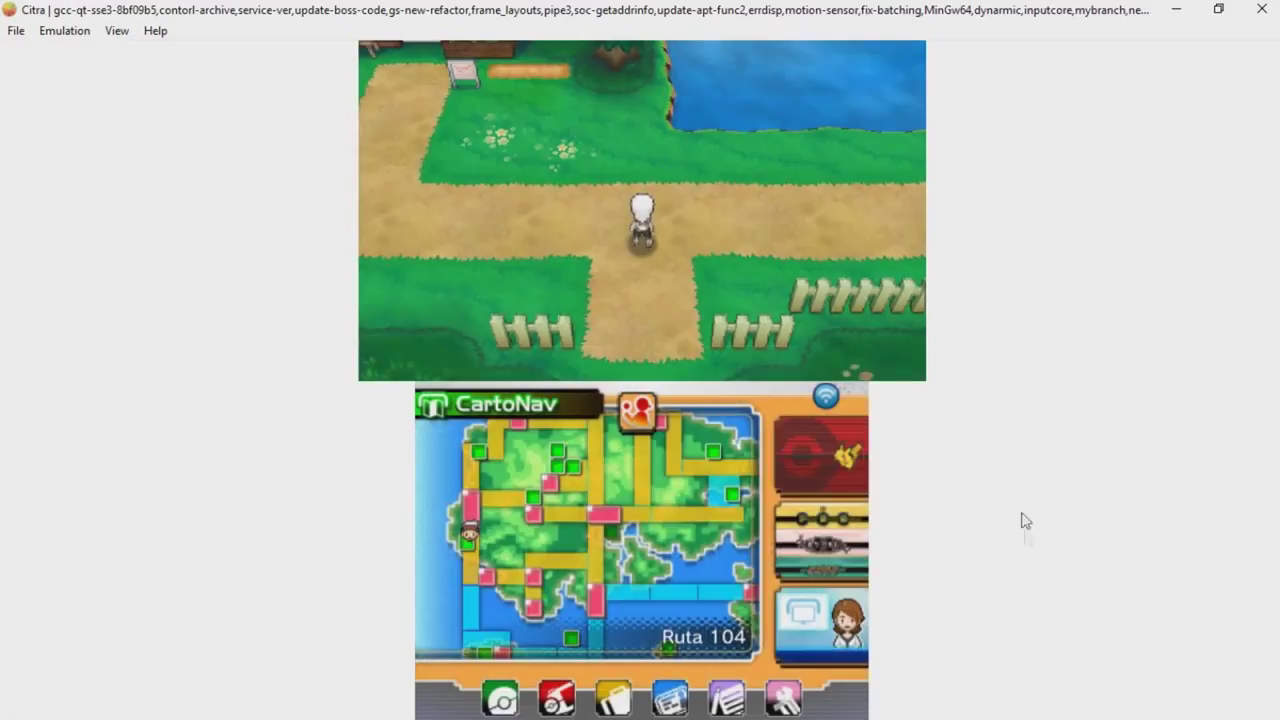
- Fly to Túnel Fervergal using the CartoNav map and walk into the tunnel
left_click(494, 553)
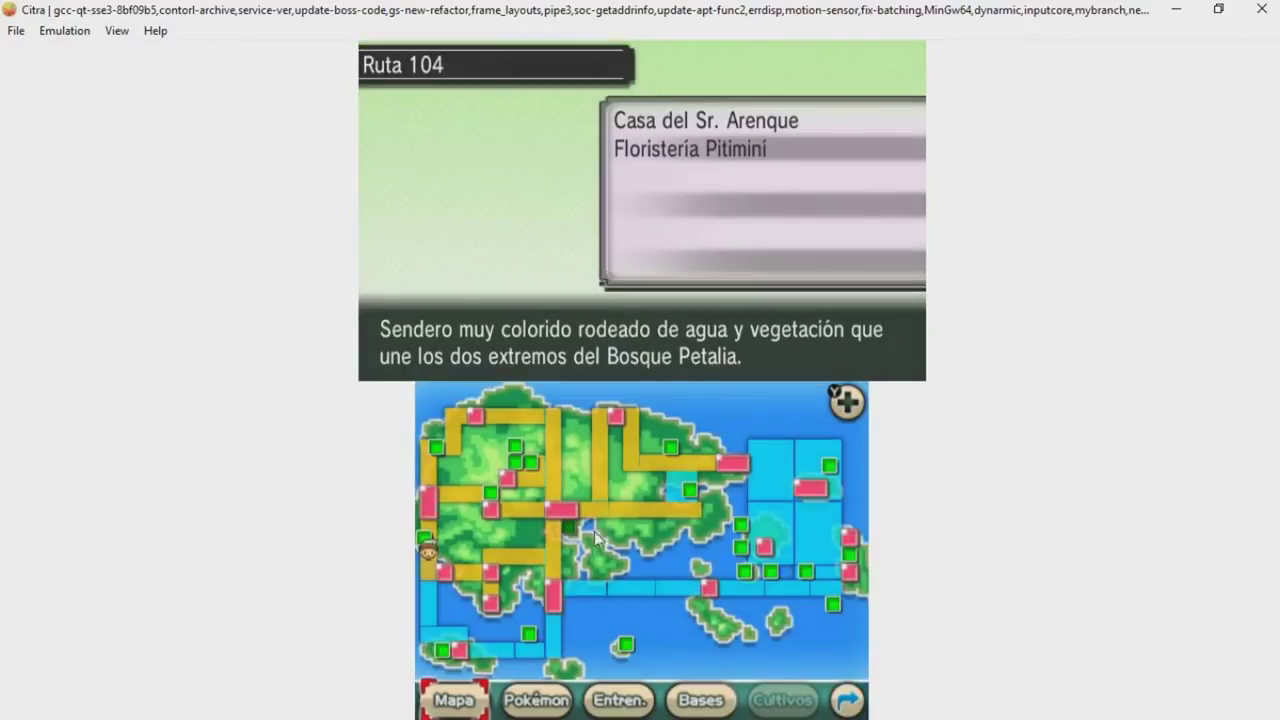
left_click(426, 546)
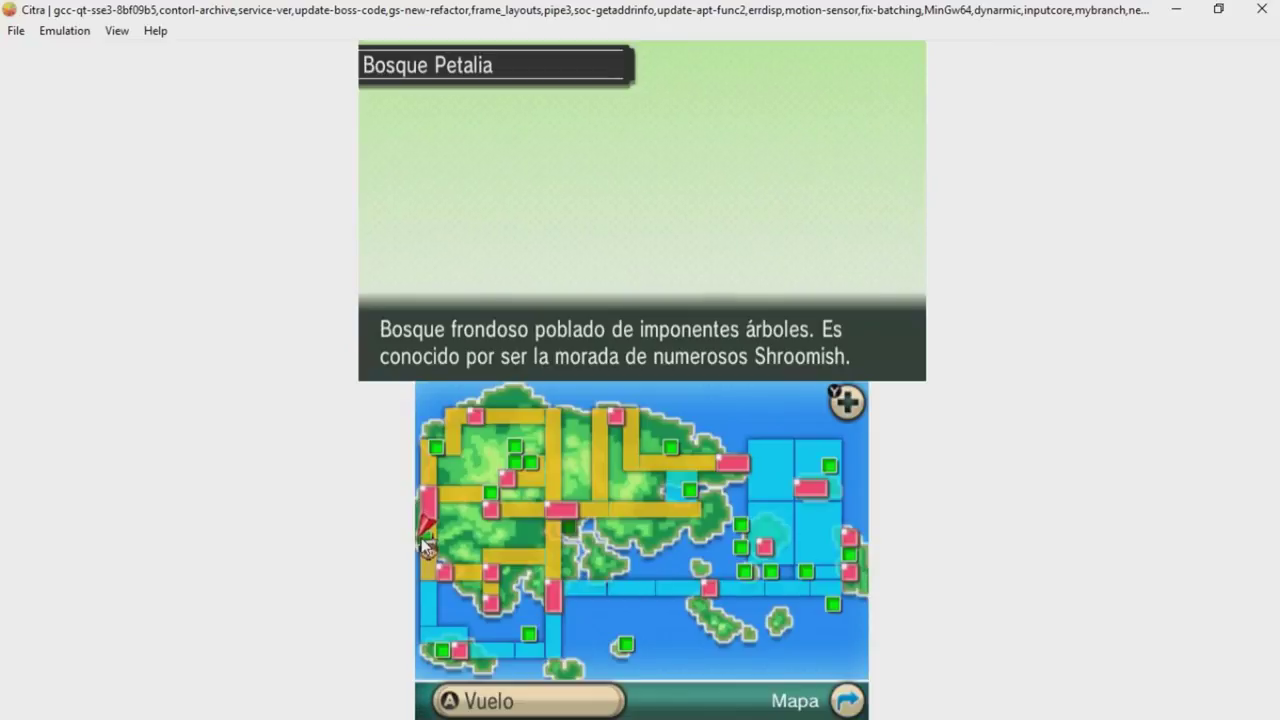
left_click(423, 535)
left_click(818, 551)
left_click(486, 493)
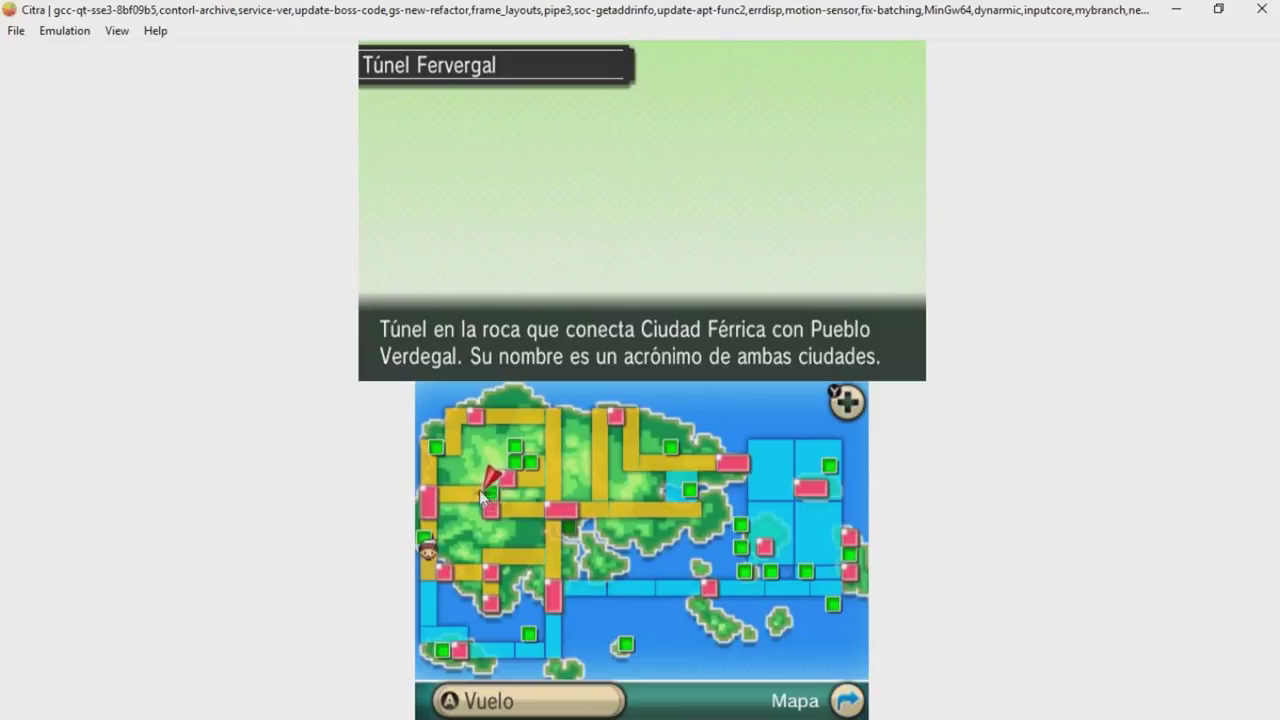
left_click(438, 452)
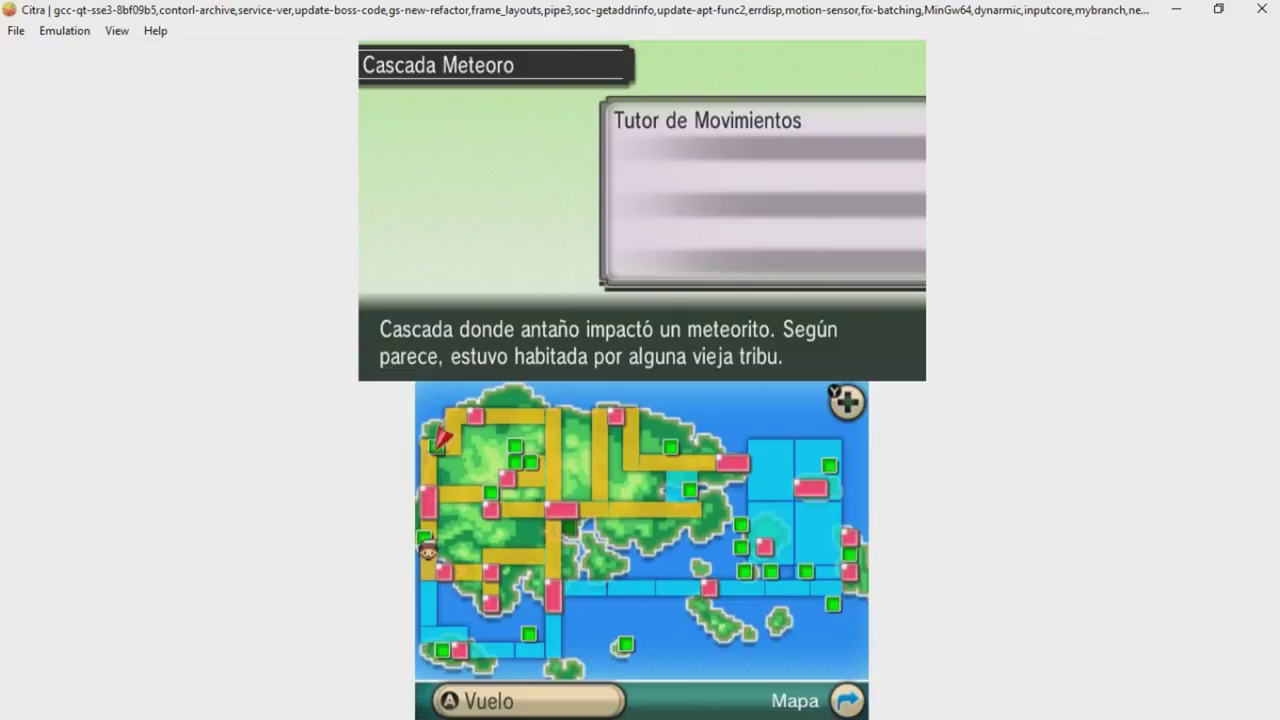
left_click(490, 492)
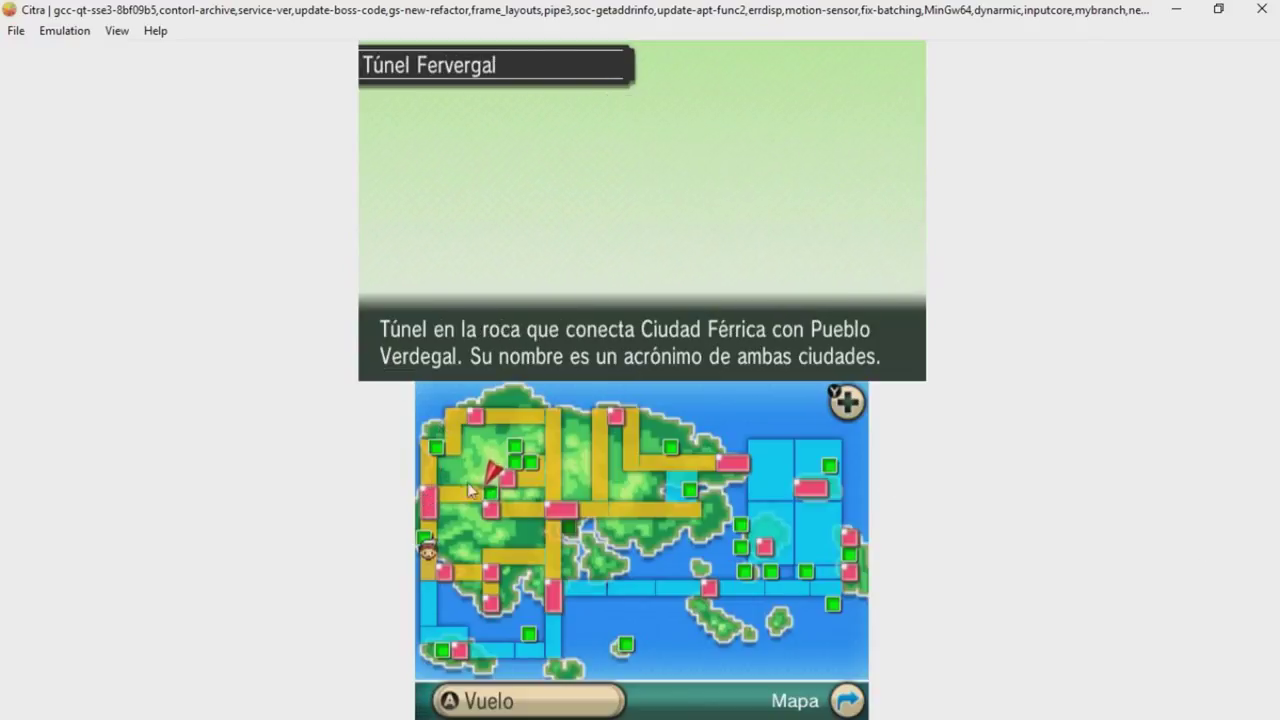
left_click(500, 478)
left_click(772, 507)
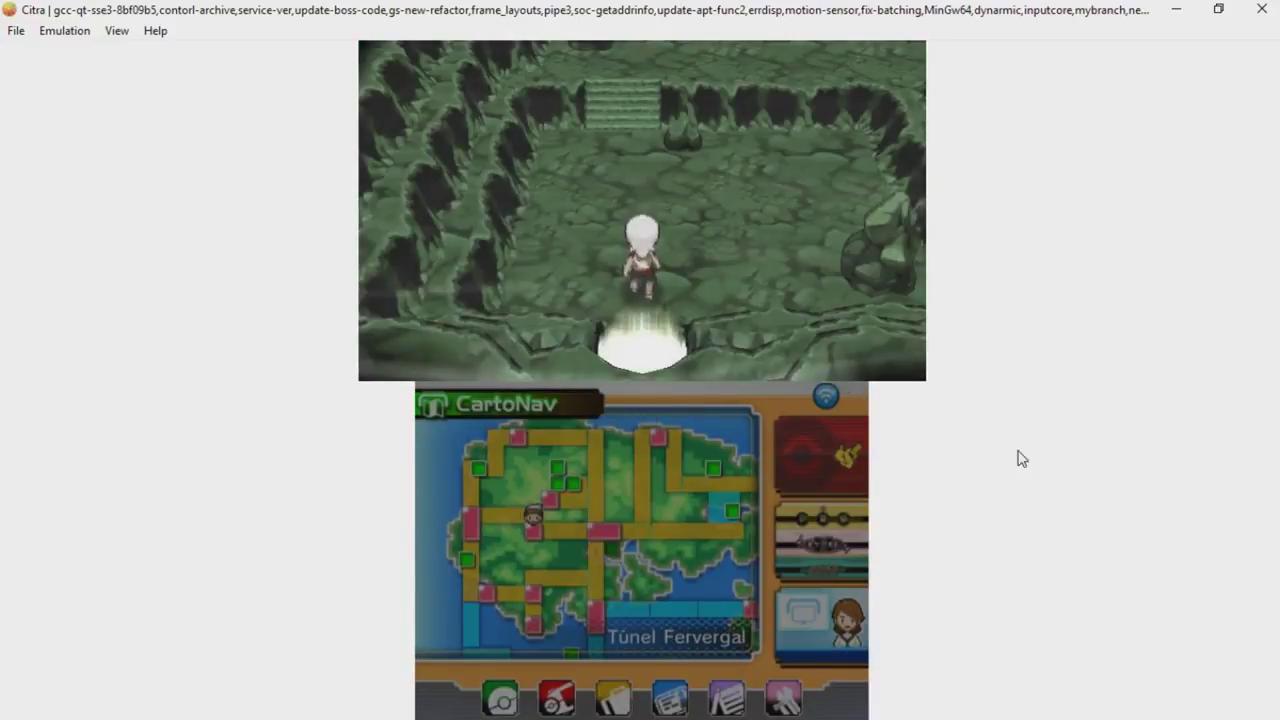
key("Up")
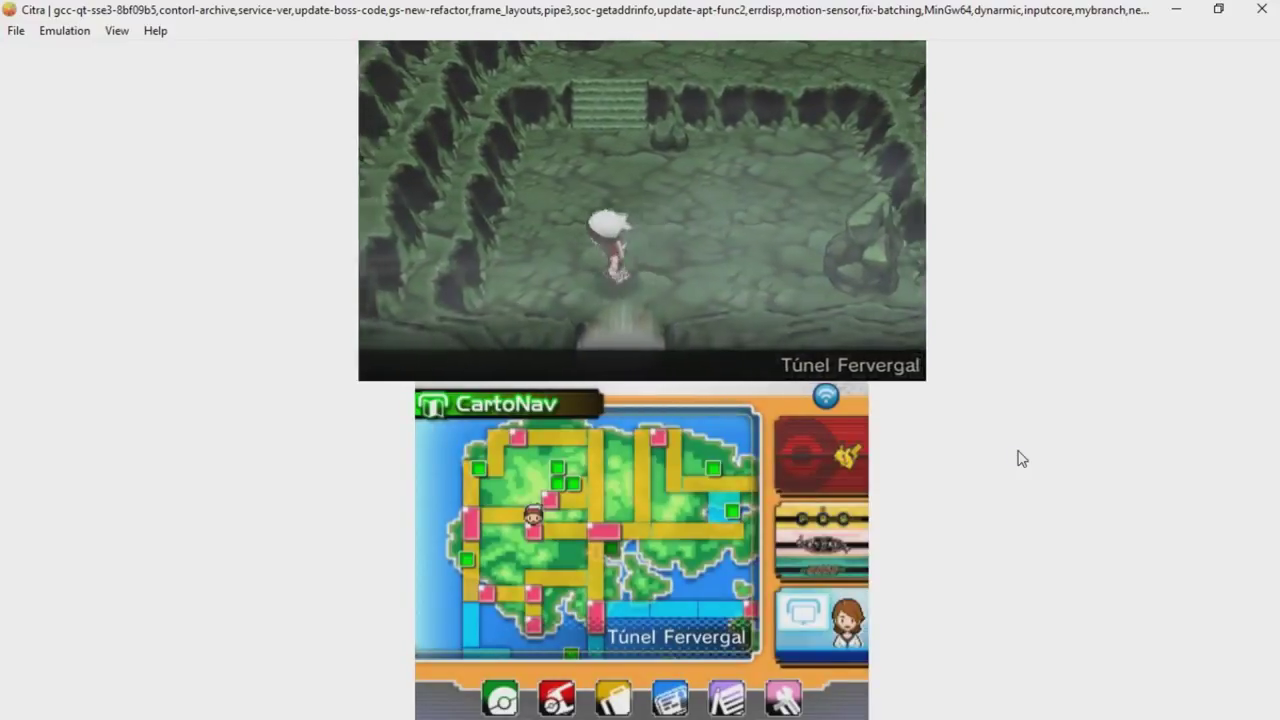
key("Up")
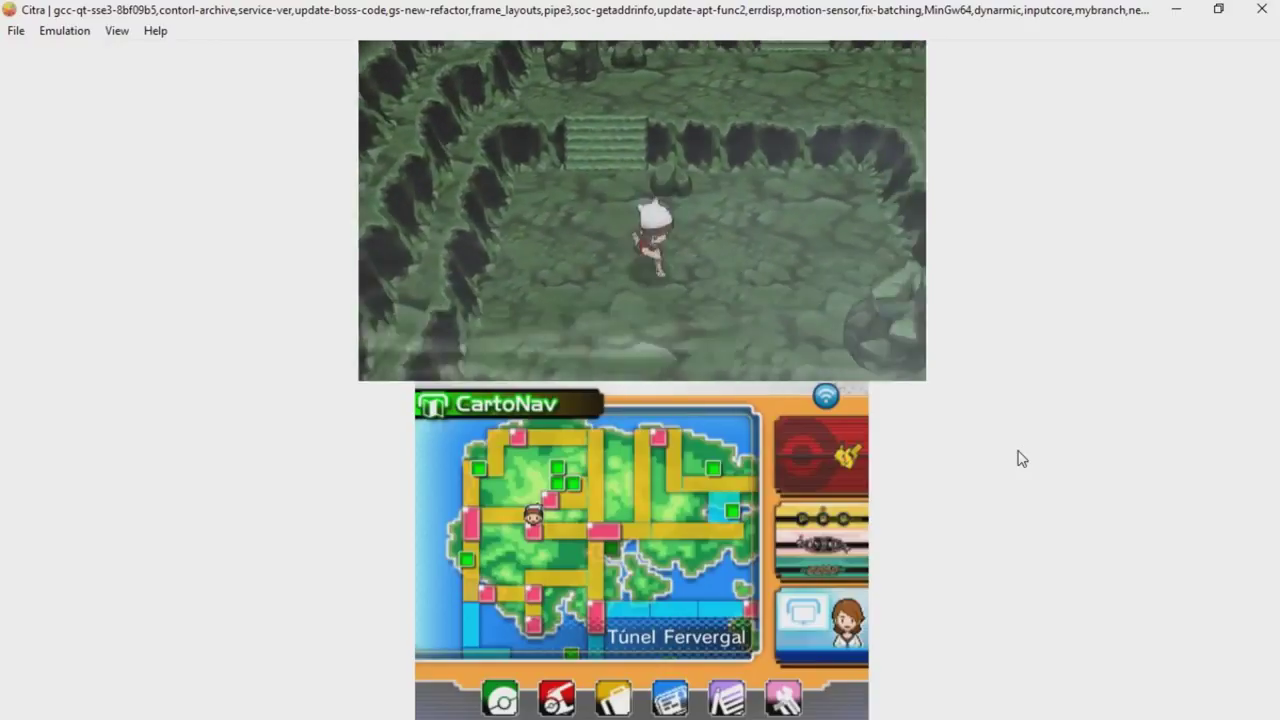
- Try to choose Cascada Meteoro as a flight destination on the CartoNav map while inside Túnel Fervergal, and leave the map
left_click(480, 470)
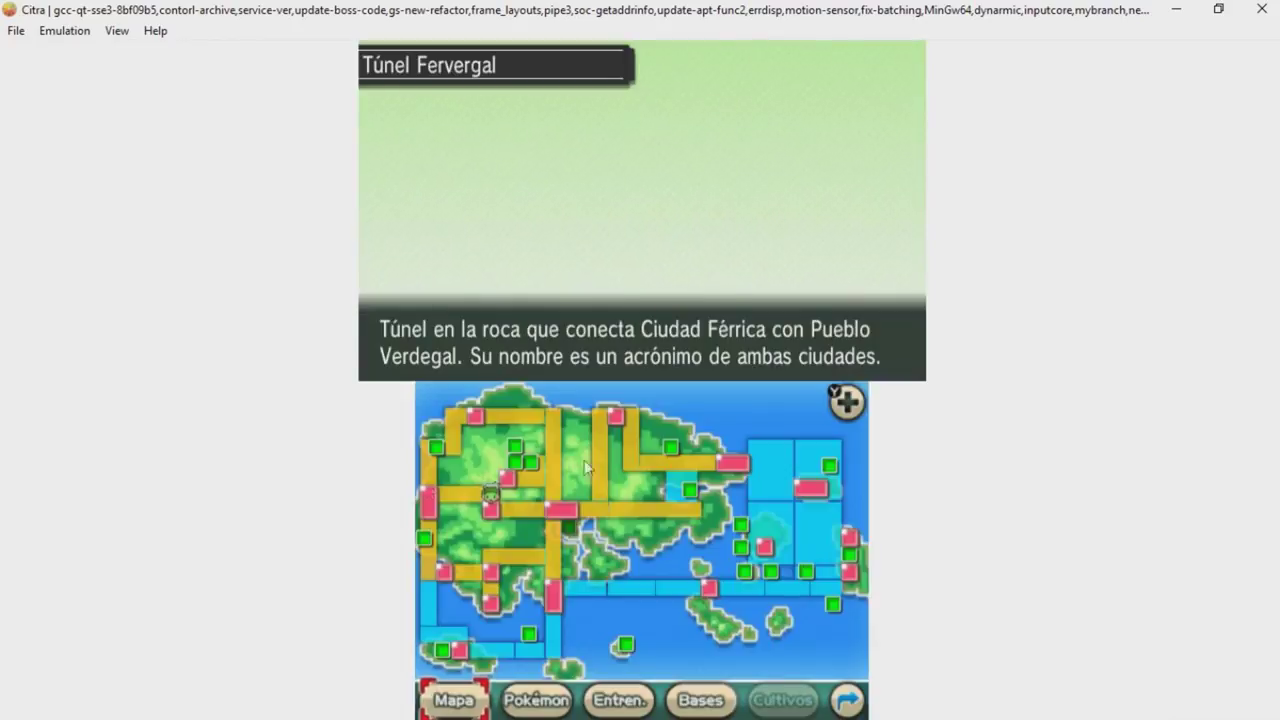
left_click(436, 446)
left_click(429, 455)
left_click(432, 453)
left_click(435, 451)
left_click(437, 450)
left_click(846, 700)
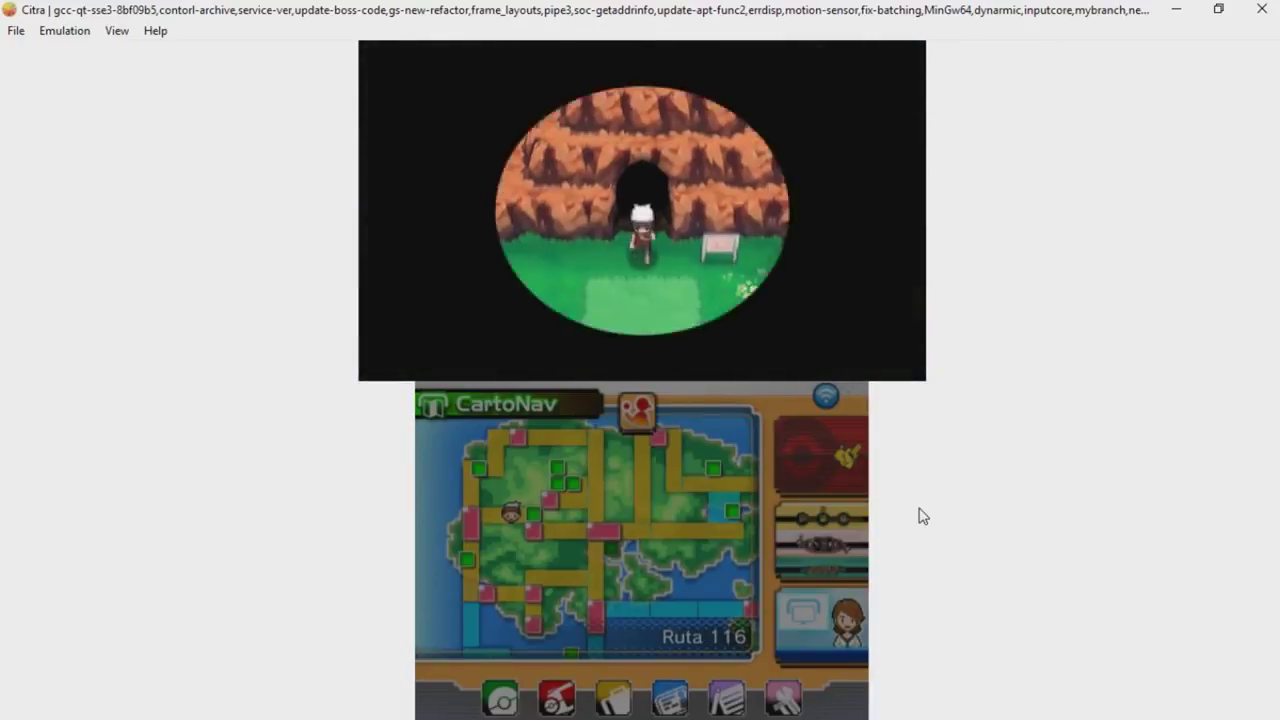
- Check the Pokémon team and have Lakmécygne use Vuelo to fly to Cascada Meteoro
key("z")
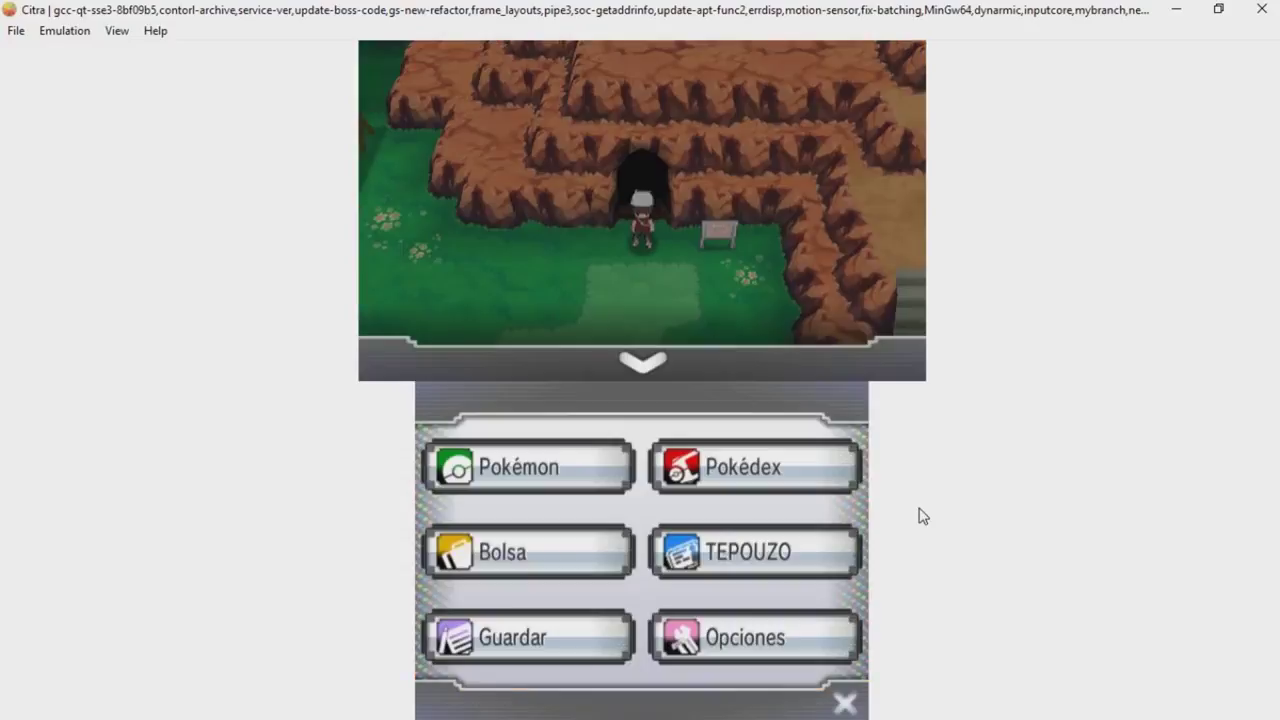
key("a")
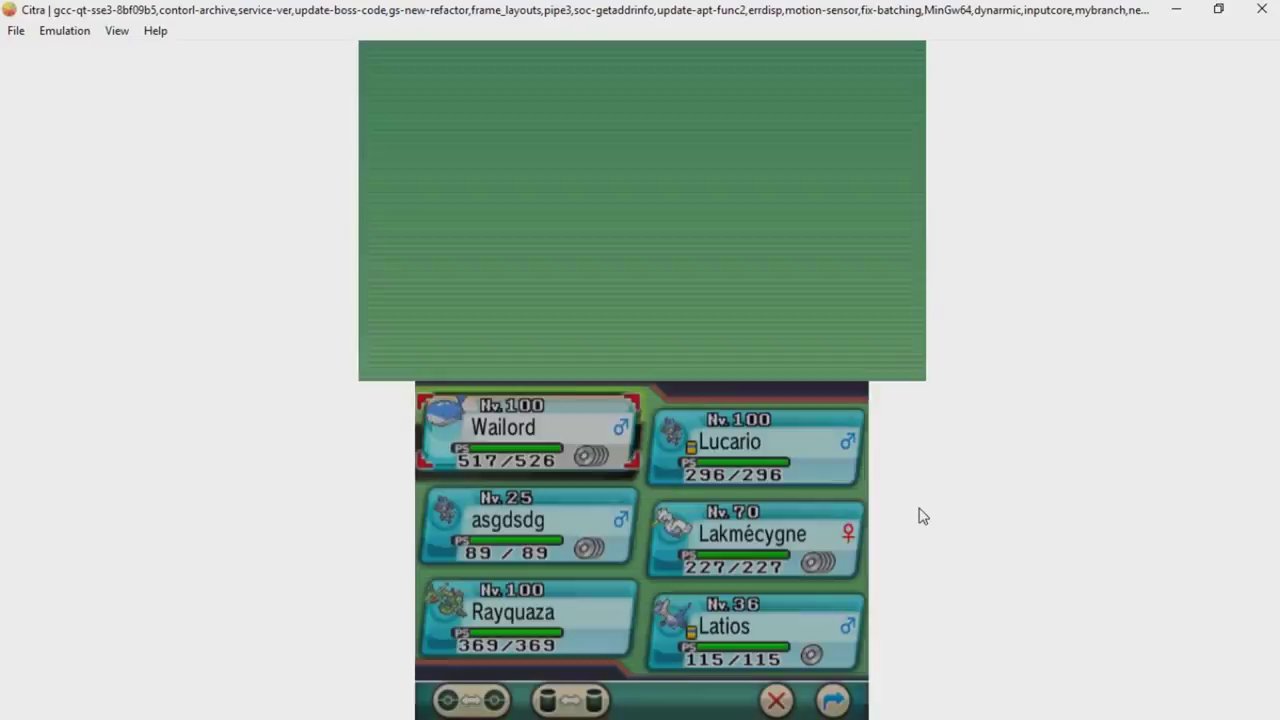
key("Down")
key("Down")
key("Right")
key("Up")
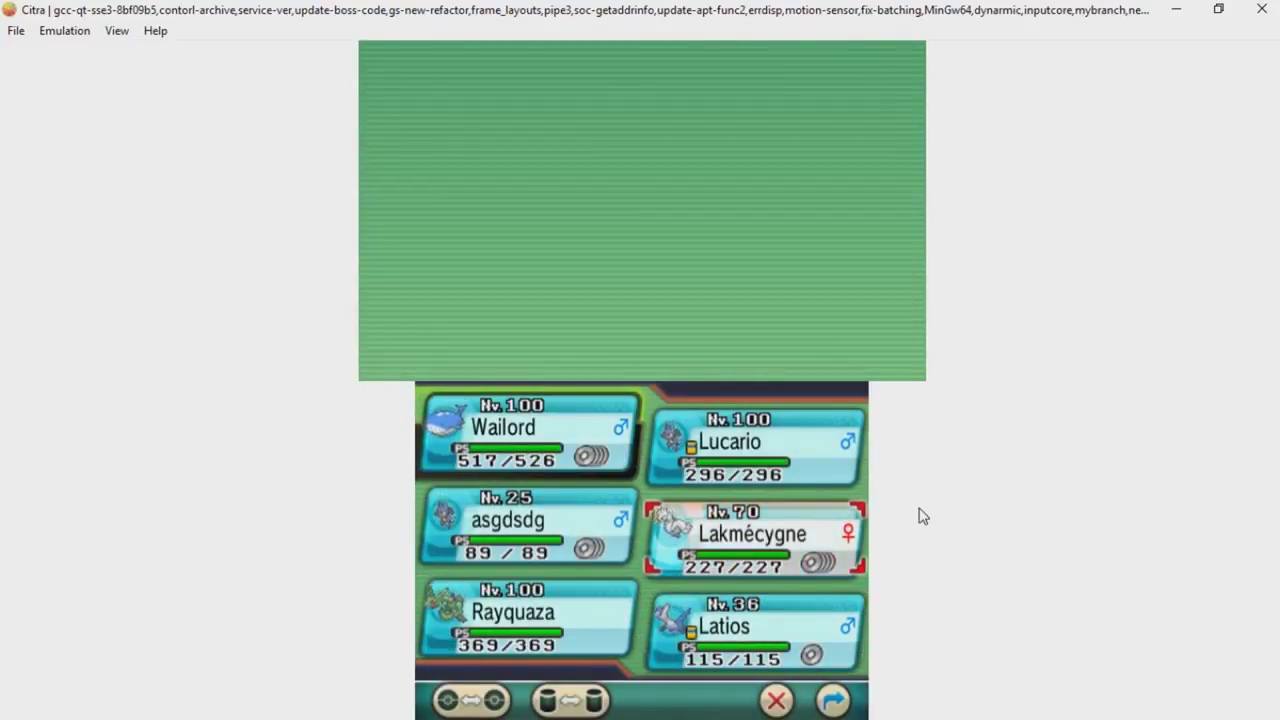
key("a")
key("Down")
key("a")
key("a")
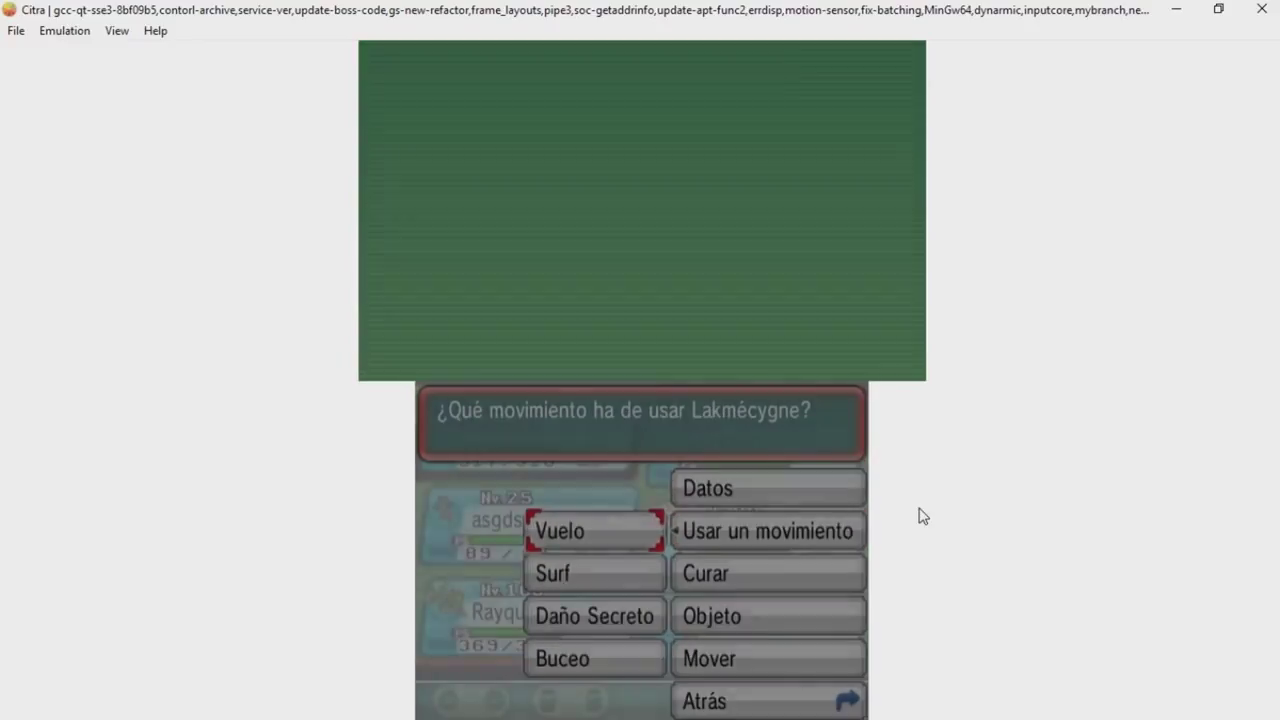
key("Up")
key("Up")
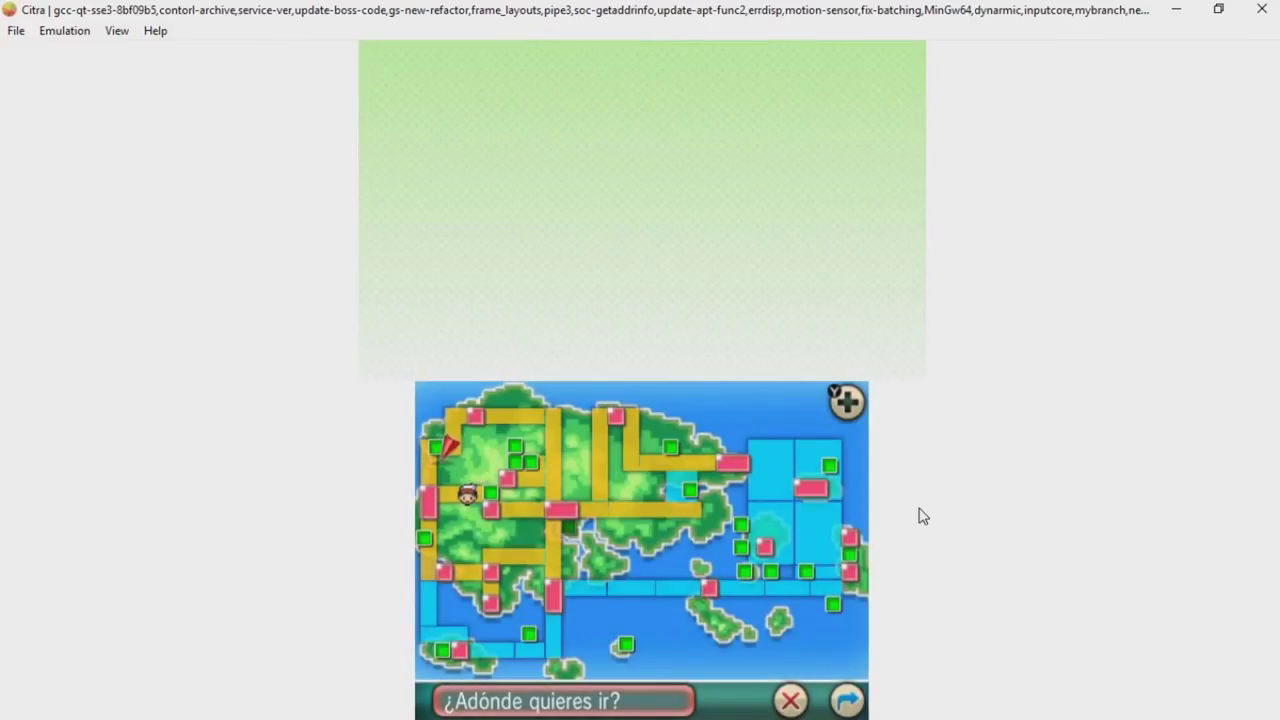
key("a")
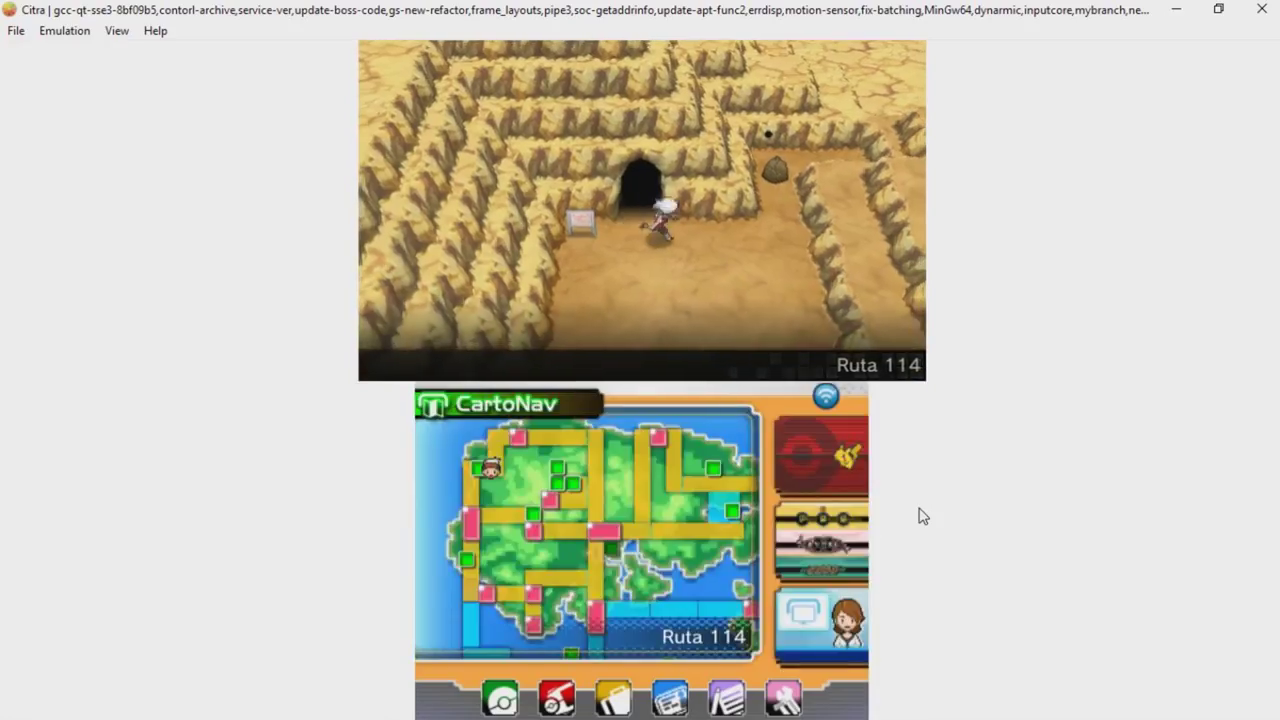
- Cross Cascada Meteoro from the Ruta 114 entrance to the Ruta 115 exit, getting past the wild Lunatone battle
key("Up")
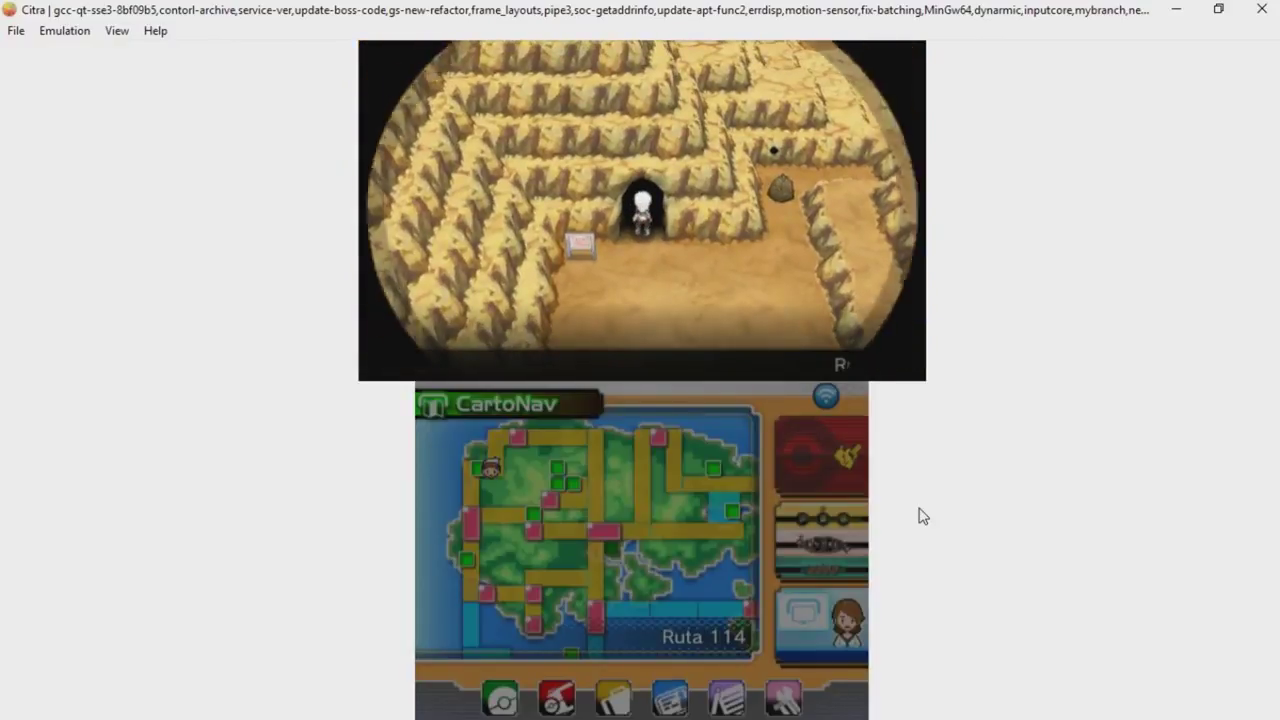
key("Left")
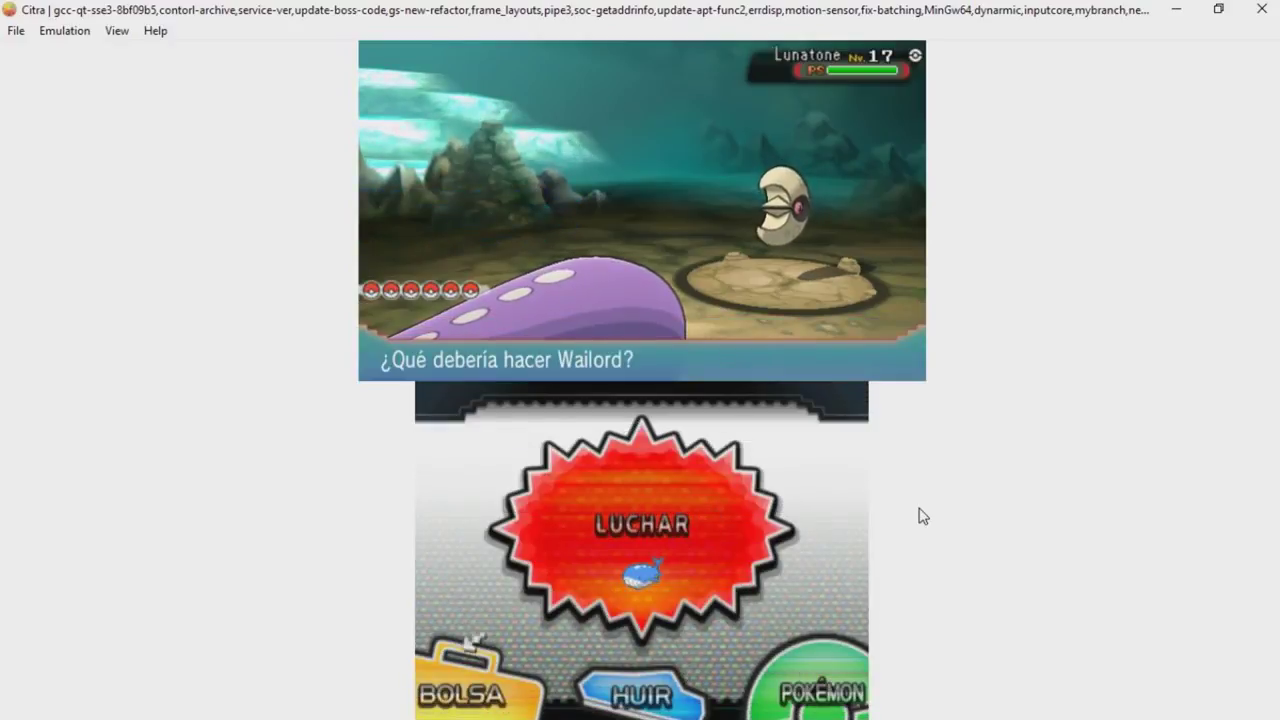
key("a")
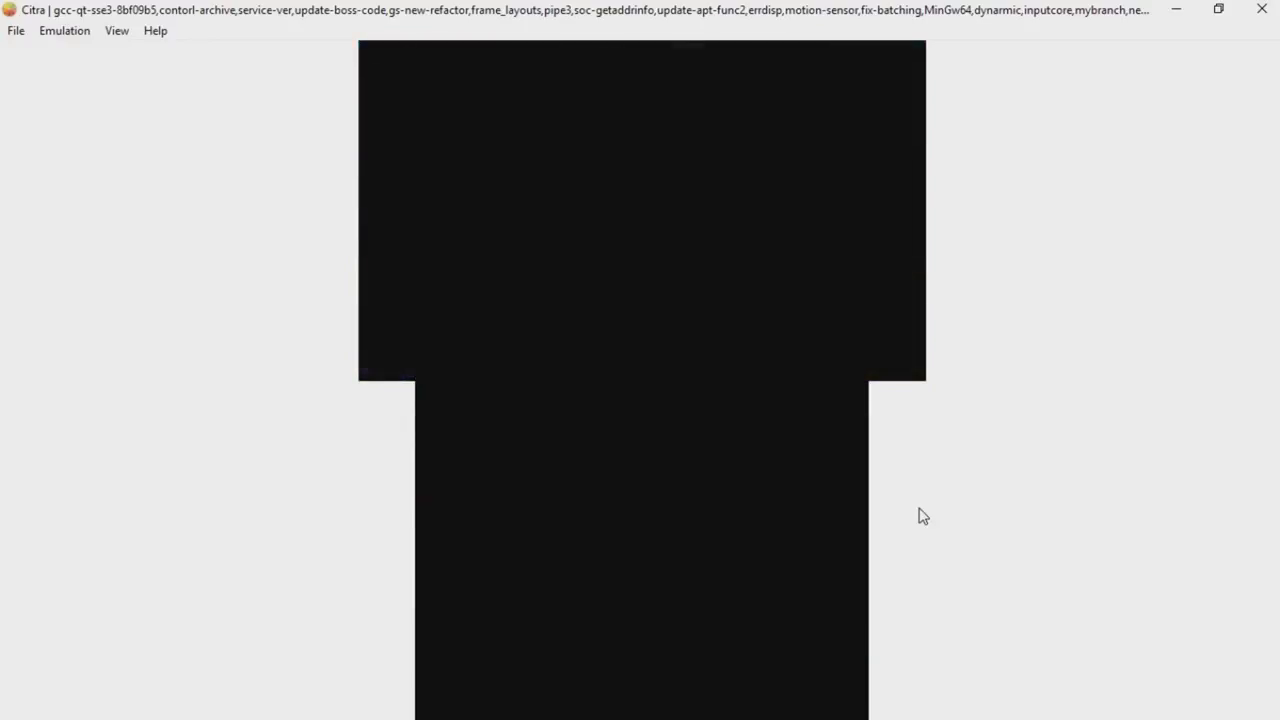
key("Down")
key("Down")
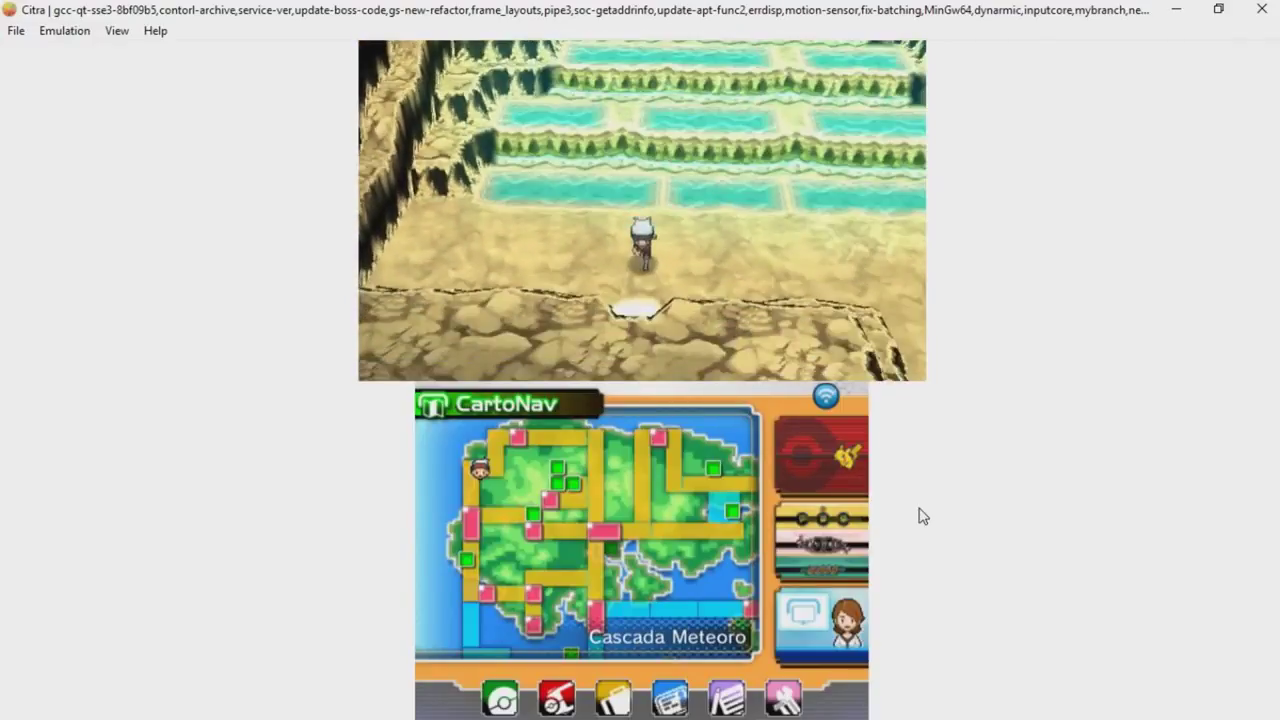
key("Down")
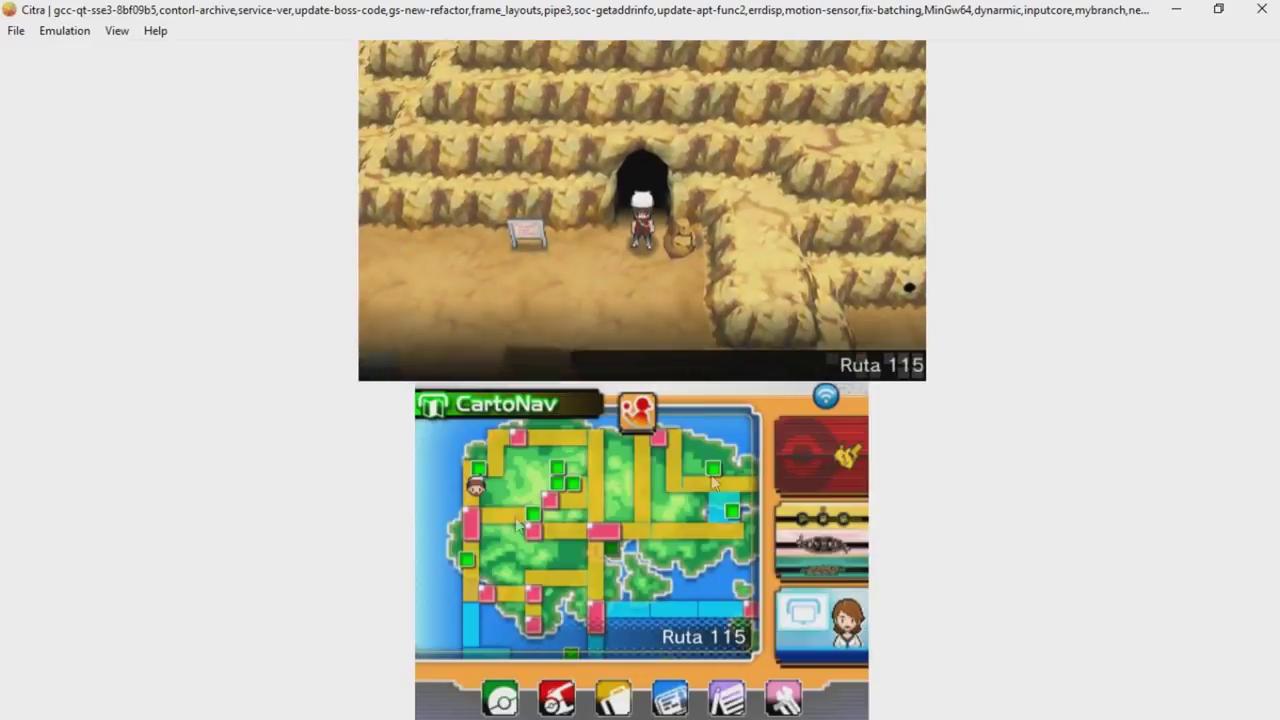
- Open the CartoNav map, browse the nearby routes for the destination, and fly from Ruta 115 to Ciudad Férrica
left_click(605, 528)
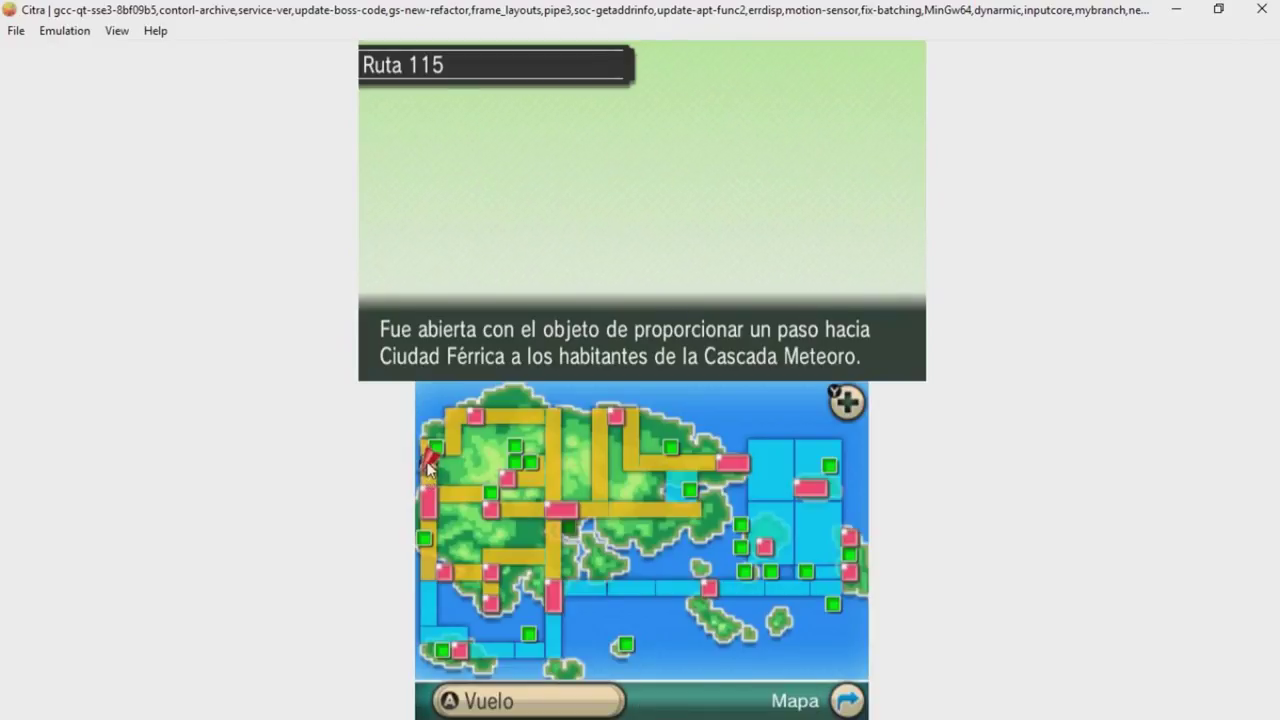
left_click(437, 492)
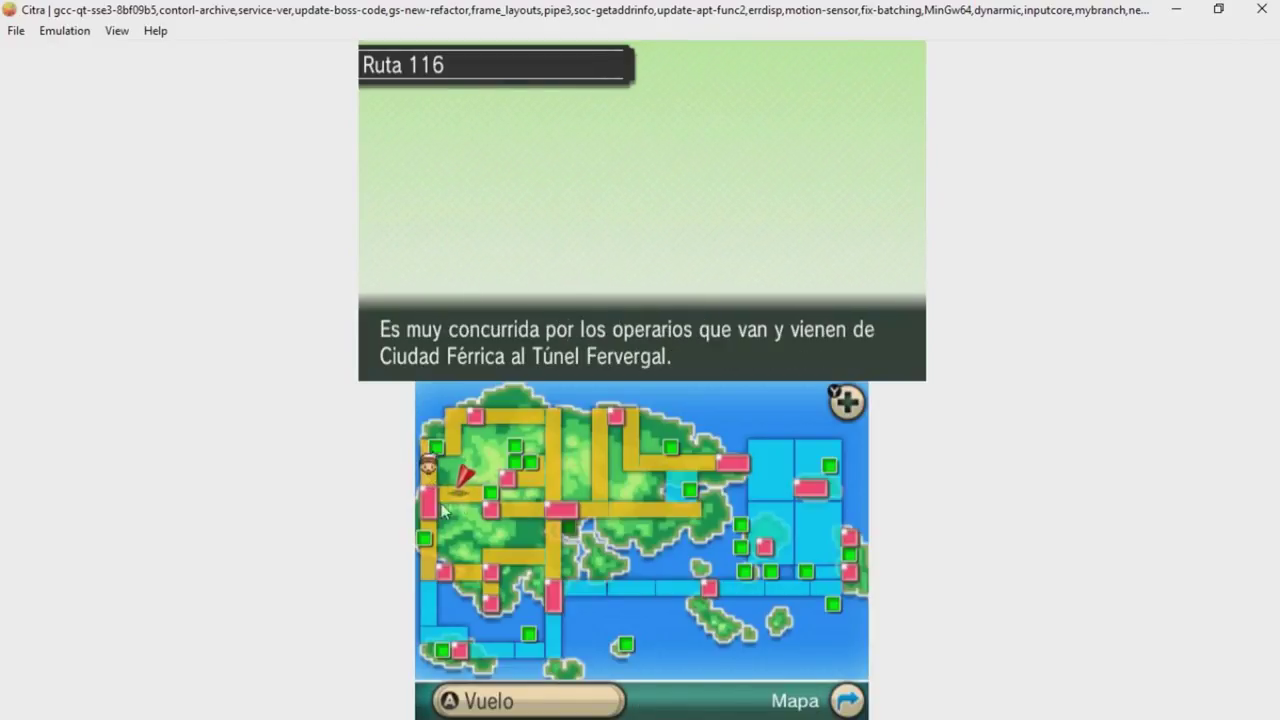
left_click(427, 540)
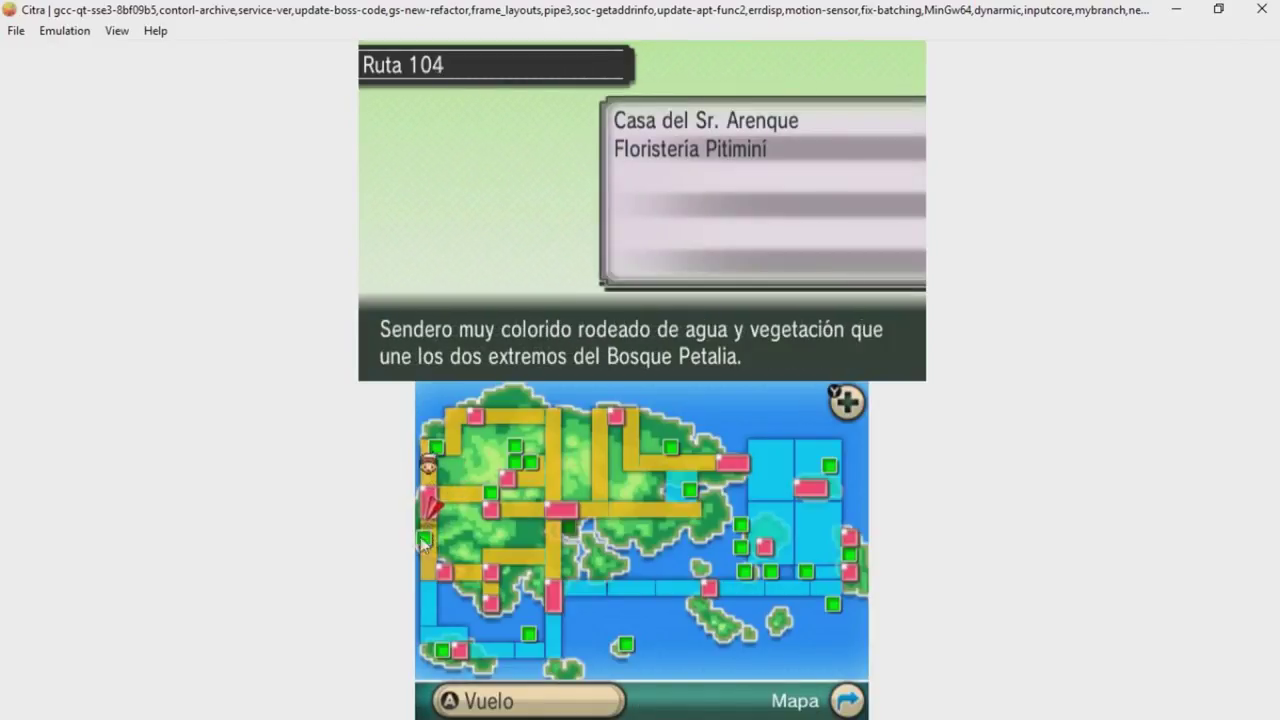
left_click(434, 505)
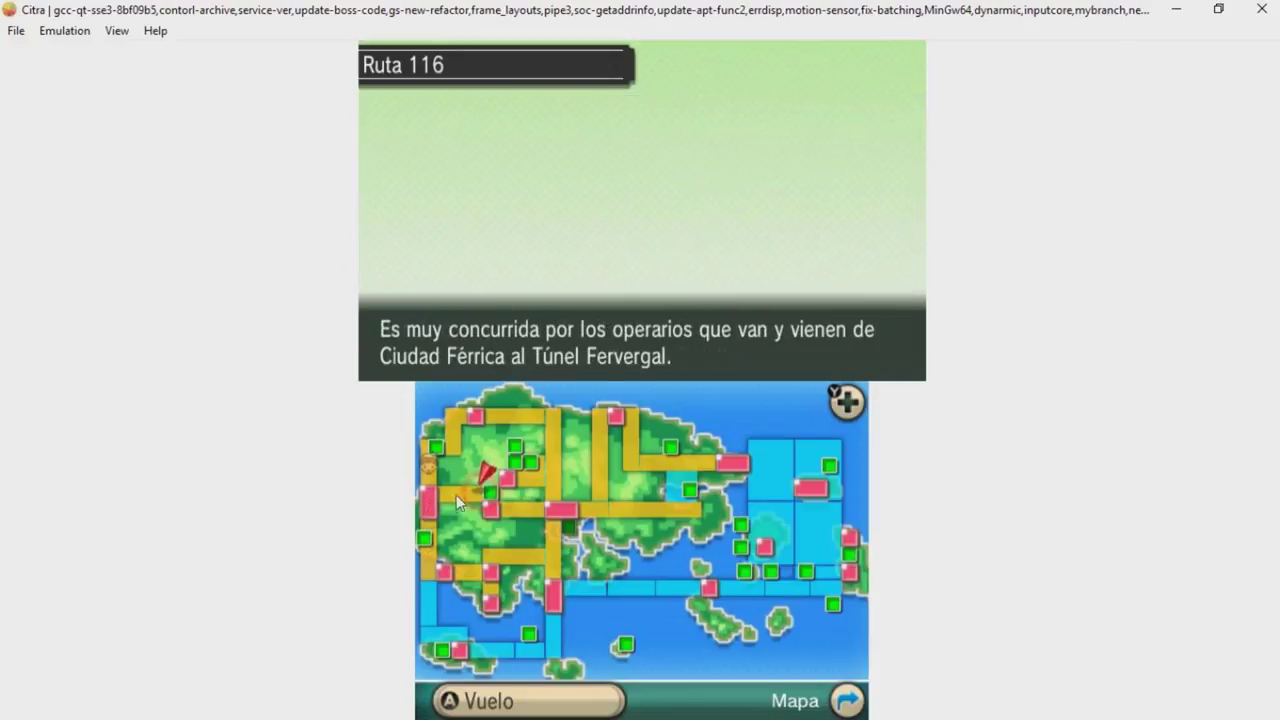
left_click(431, 503)
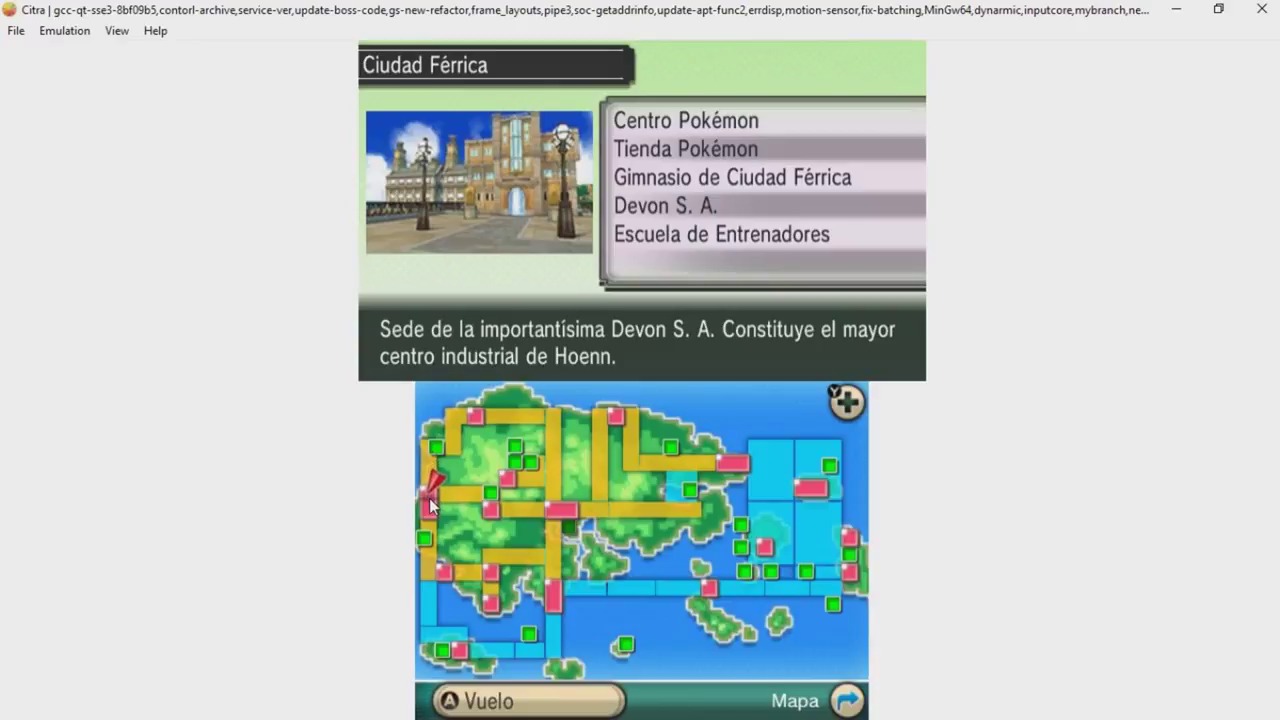
left_click(431, 505)
left_click(849, 497)
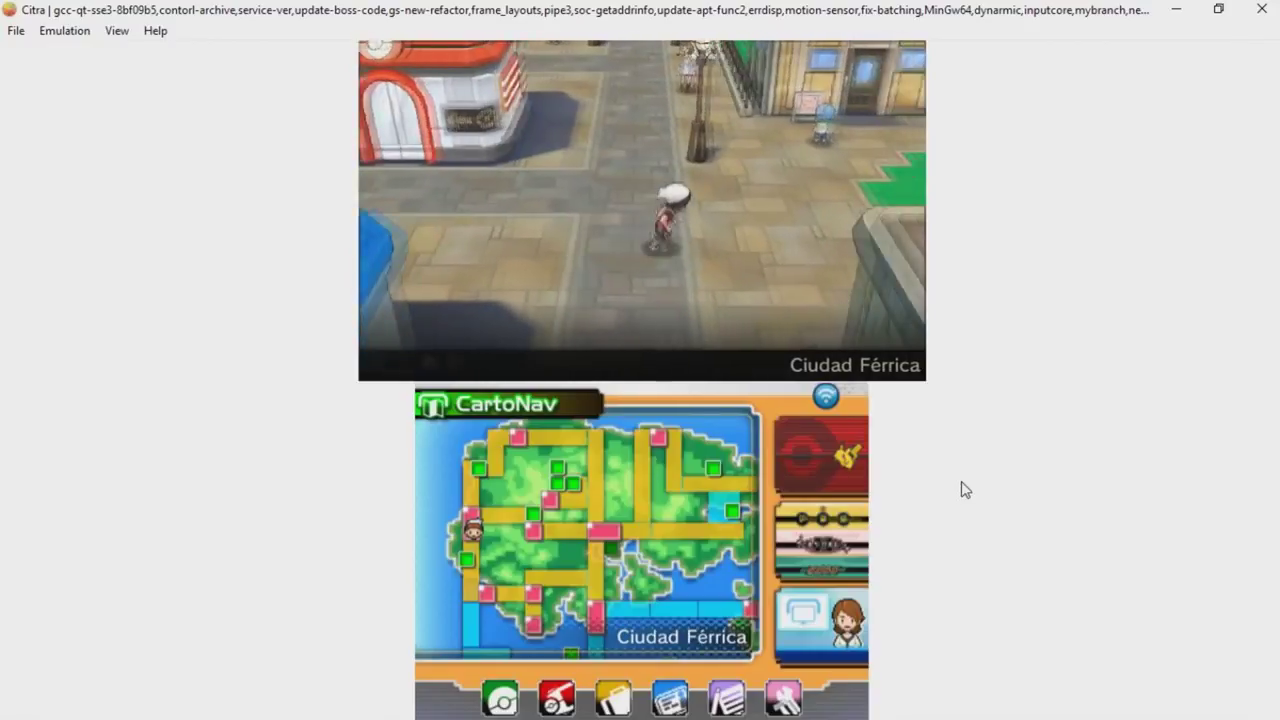
- Walk through Ciudad Férrica into the fossil exhibition hall and save the game there
key("Left")
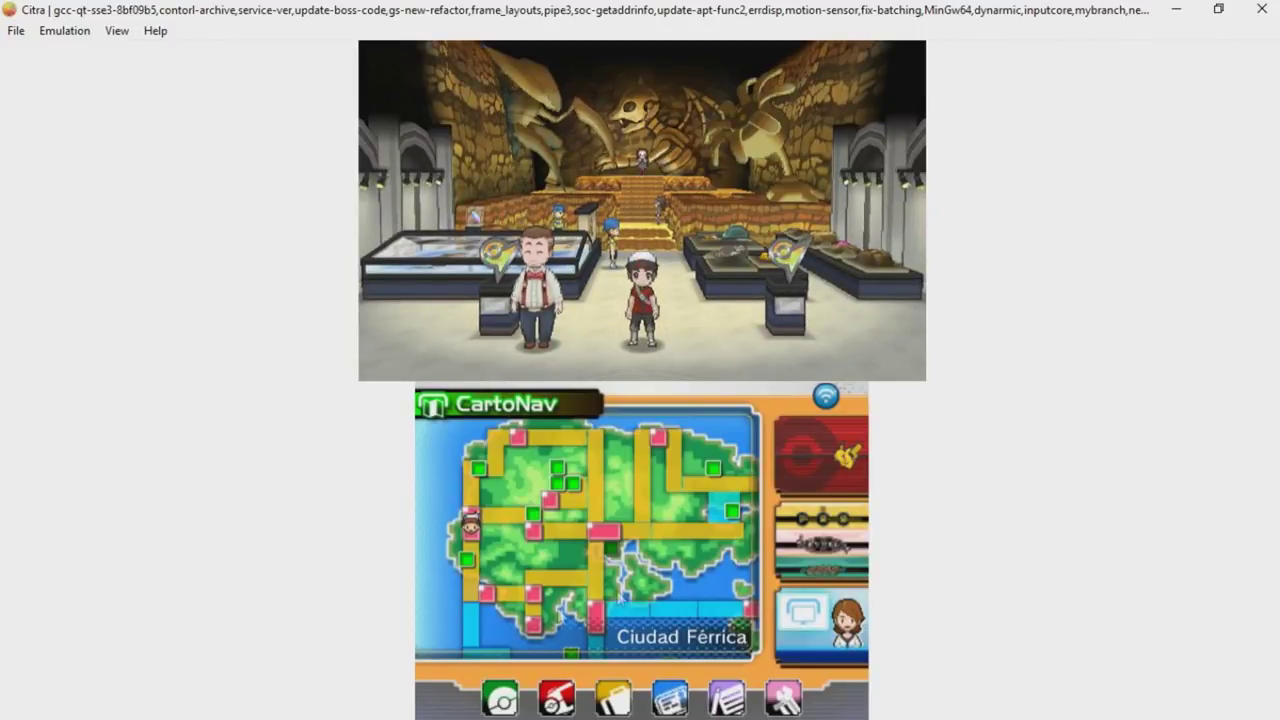
key("z")
key("Down")
key("Down")
key("a")
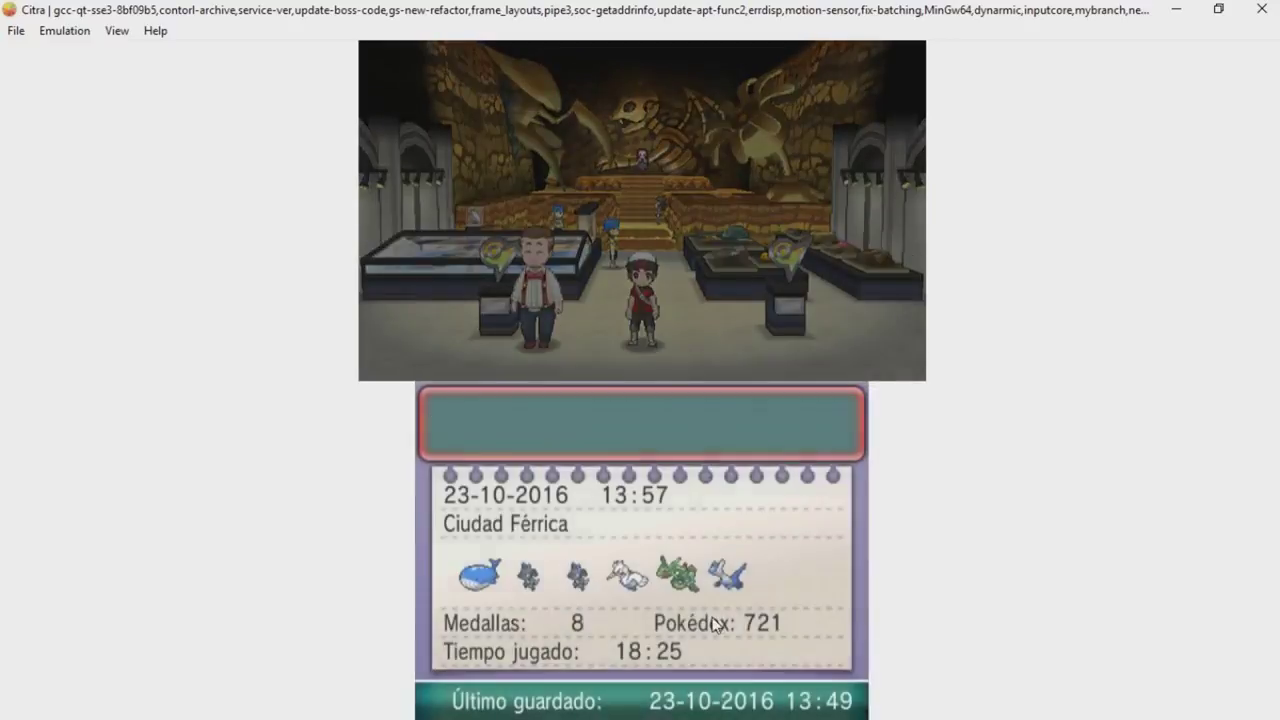
key("a")
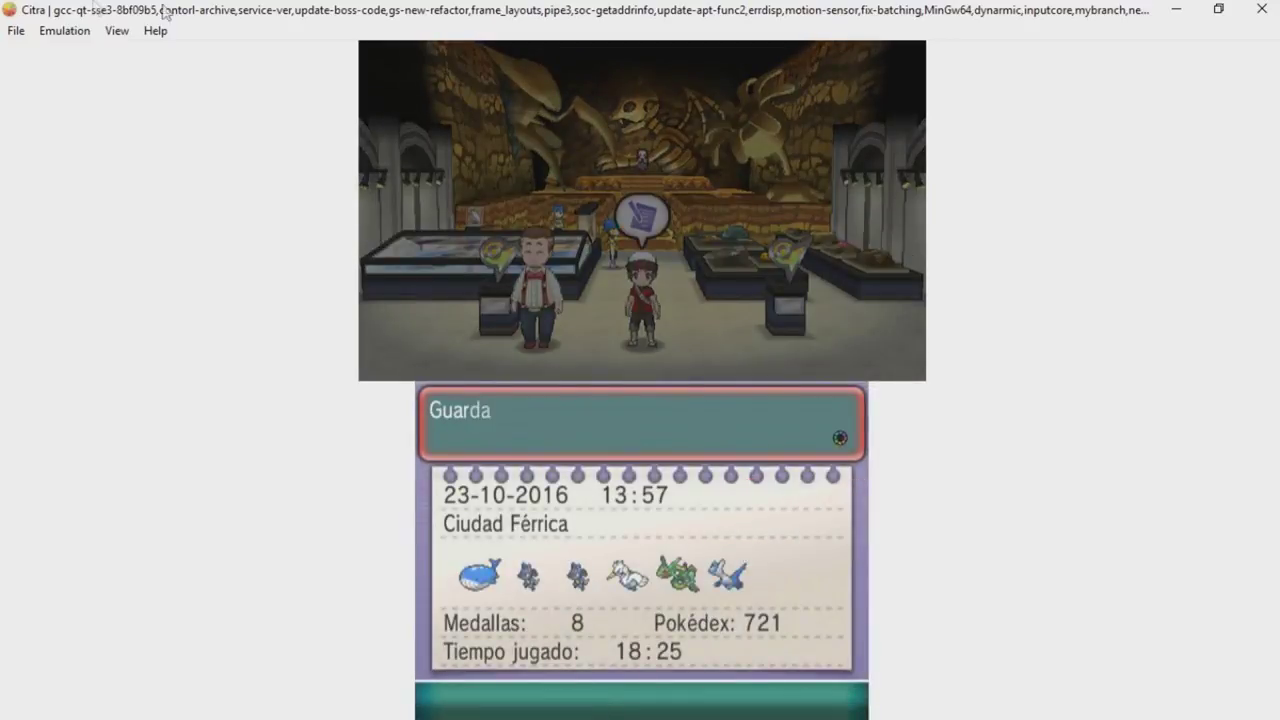
- Try to reload the Pokemon Omega Ruby game file while the current game is still running
left_click(16, 30)
left_click(42, 54)
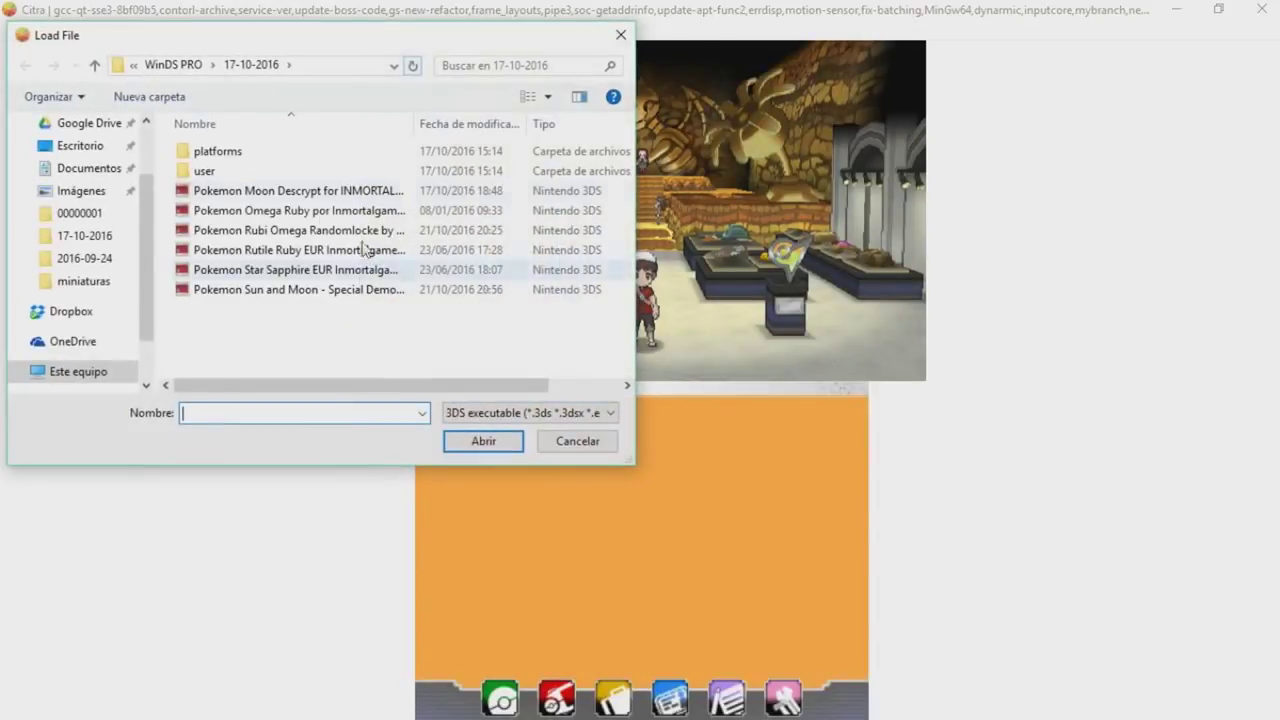
double_click(260, 210)
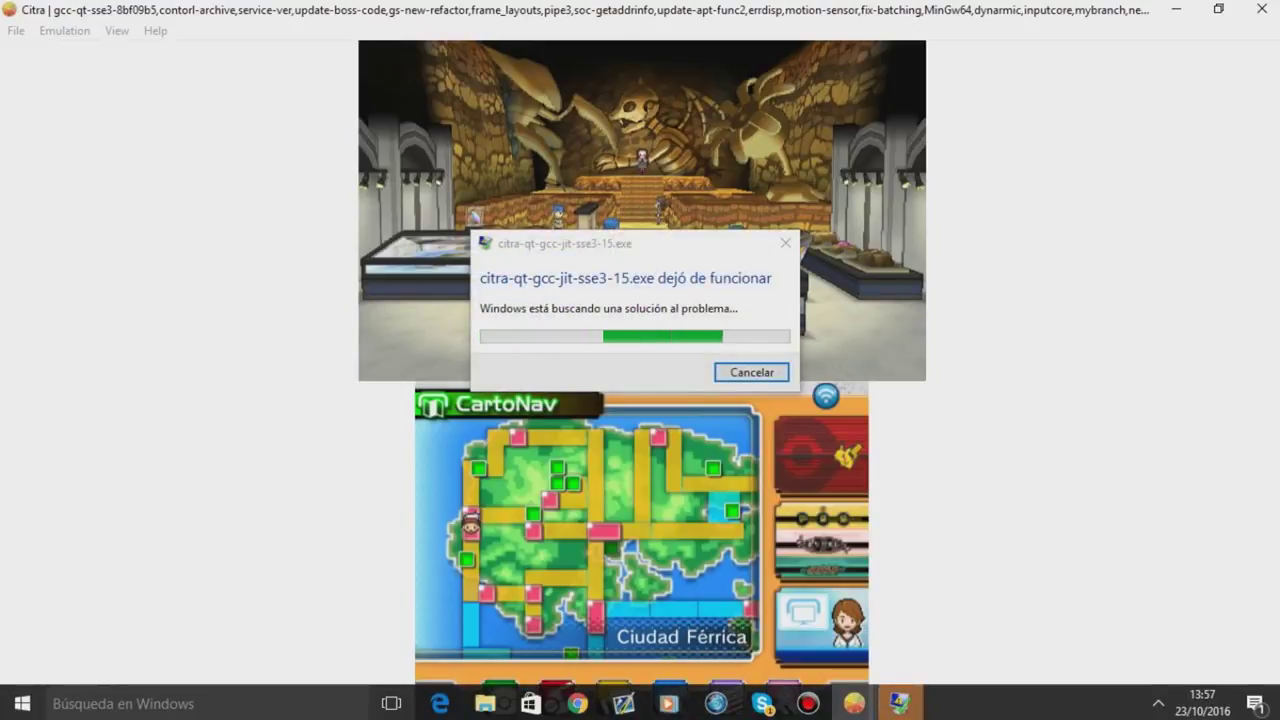
- Close the crashed emulator and run citra-qt-gcc-jit-sse3-15.exe again from the 2016-09-24 folder
mouse_move(896, 703)
left_click(836, 548)
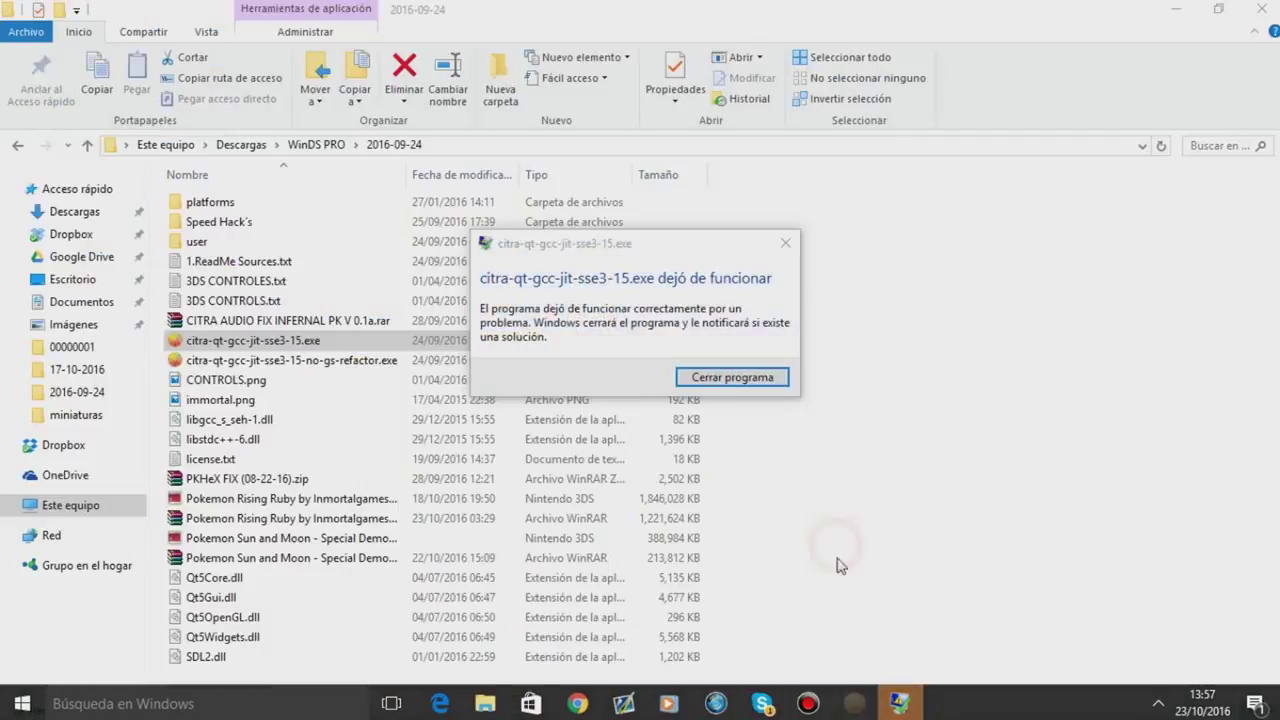
left_click(773, 376)
double_click(274, 341)
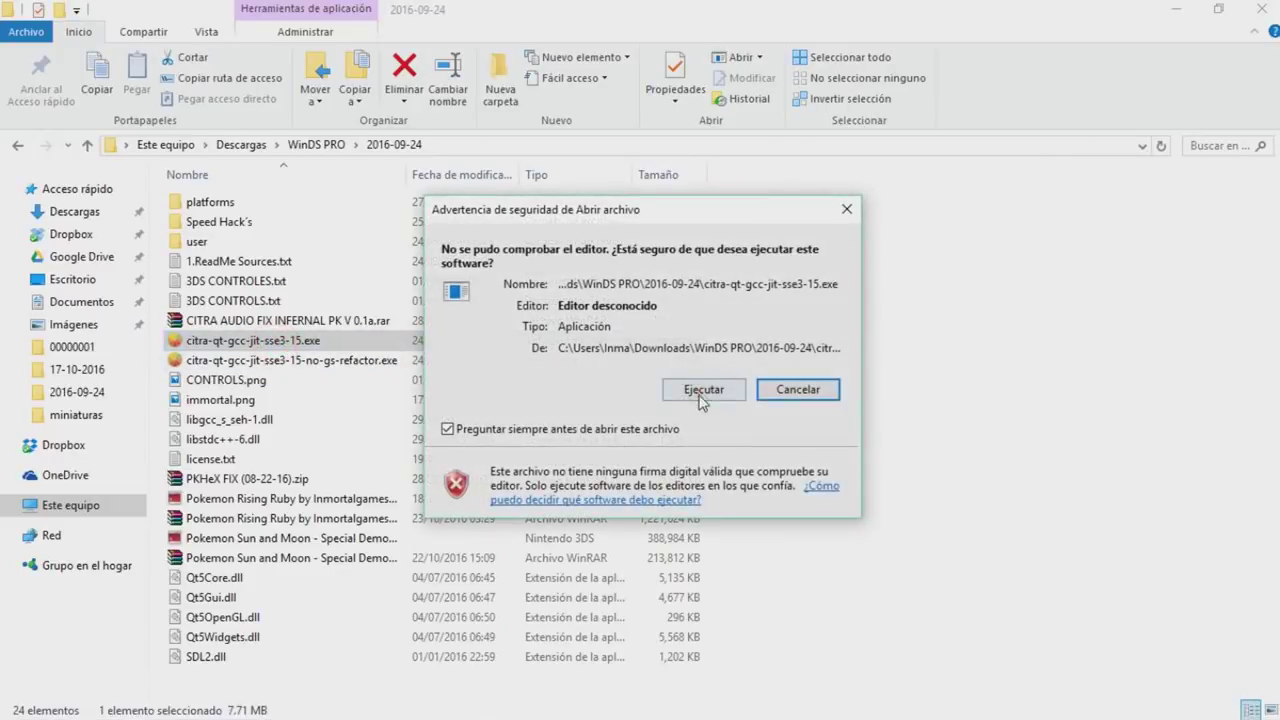
left_click(703, 389)
- Load the Pokemon Omega Ruby game file from the 17-10-2016 folder and continue the saved game
left_click(16, 30)
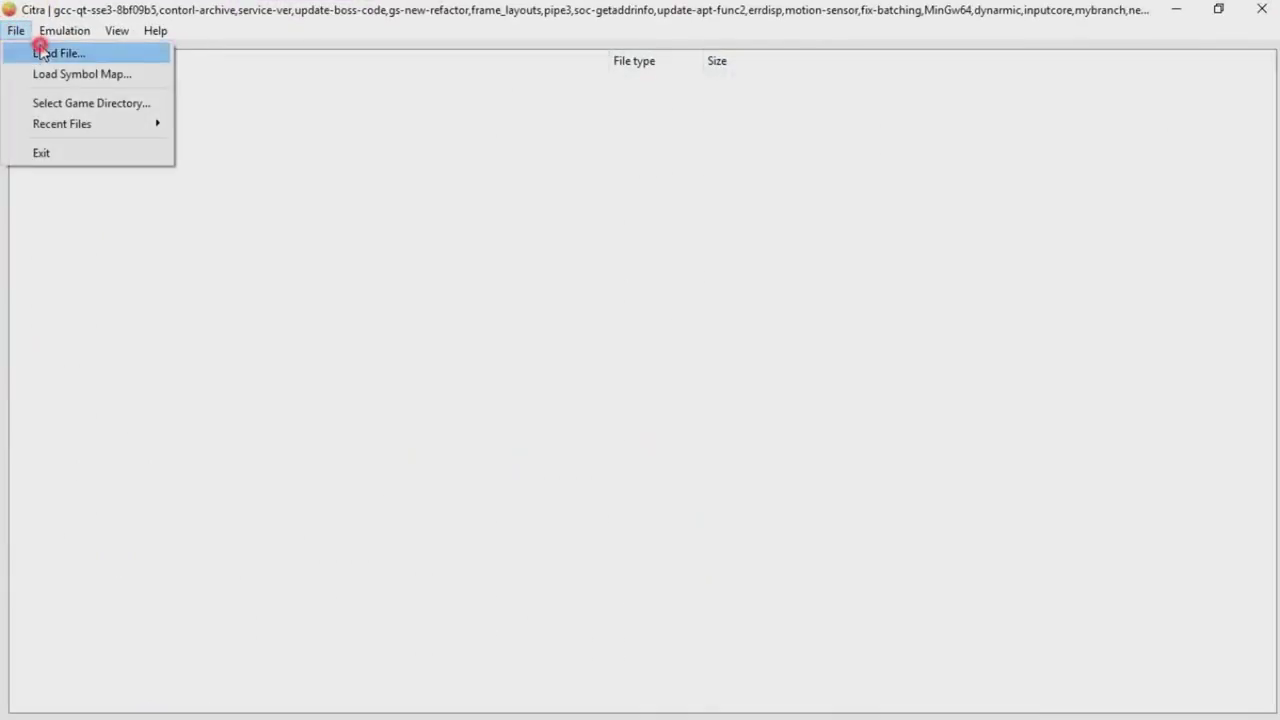
left_click(58, 53)
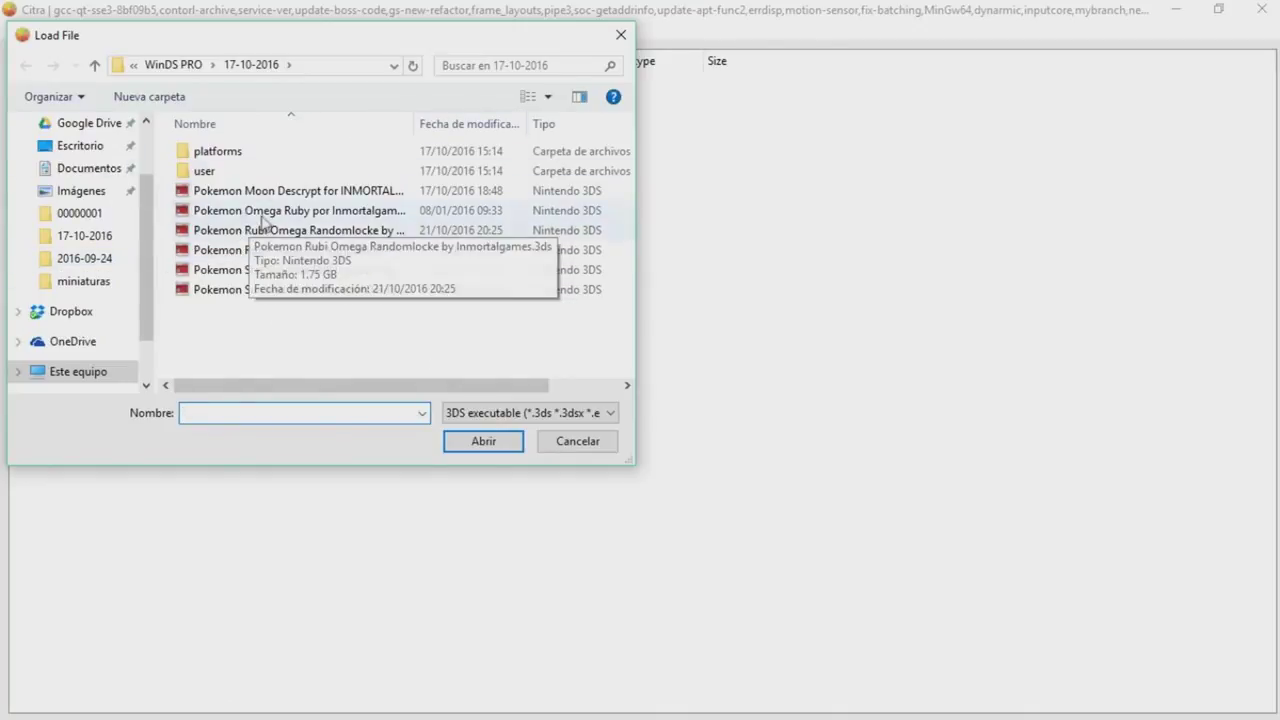
double_click(275, 212)
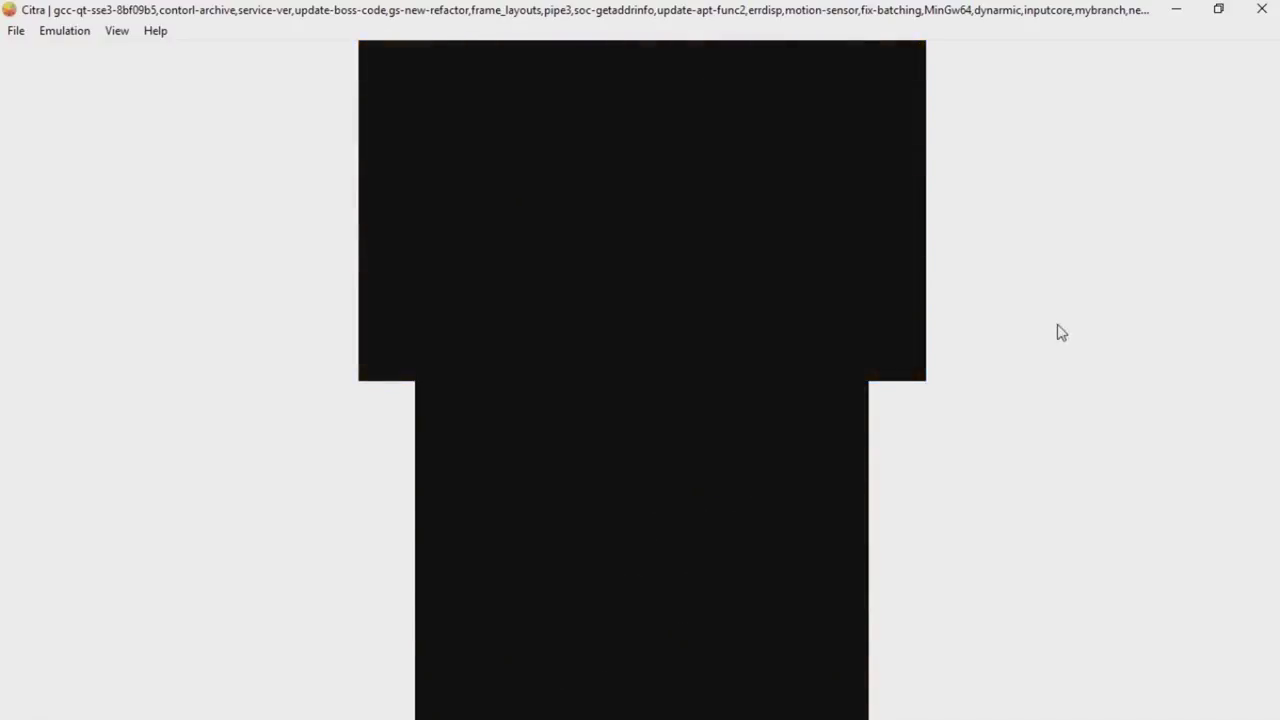
key("a")
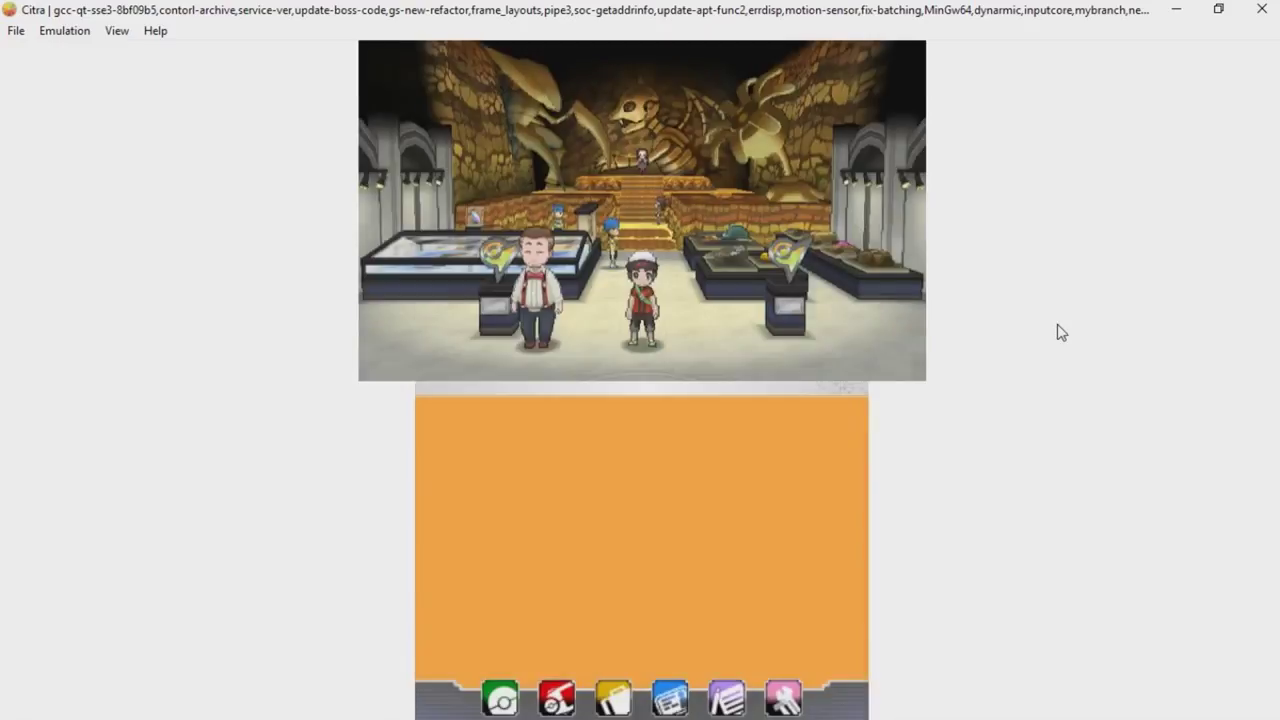
- Walk around the fossil exhibition hall among the display cases, dismiss the Windows security notification, and leave through the exit
key("Down")
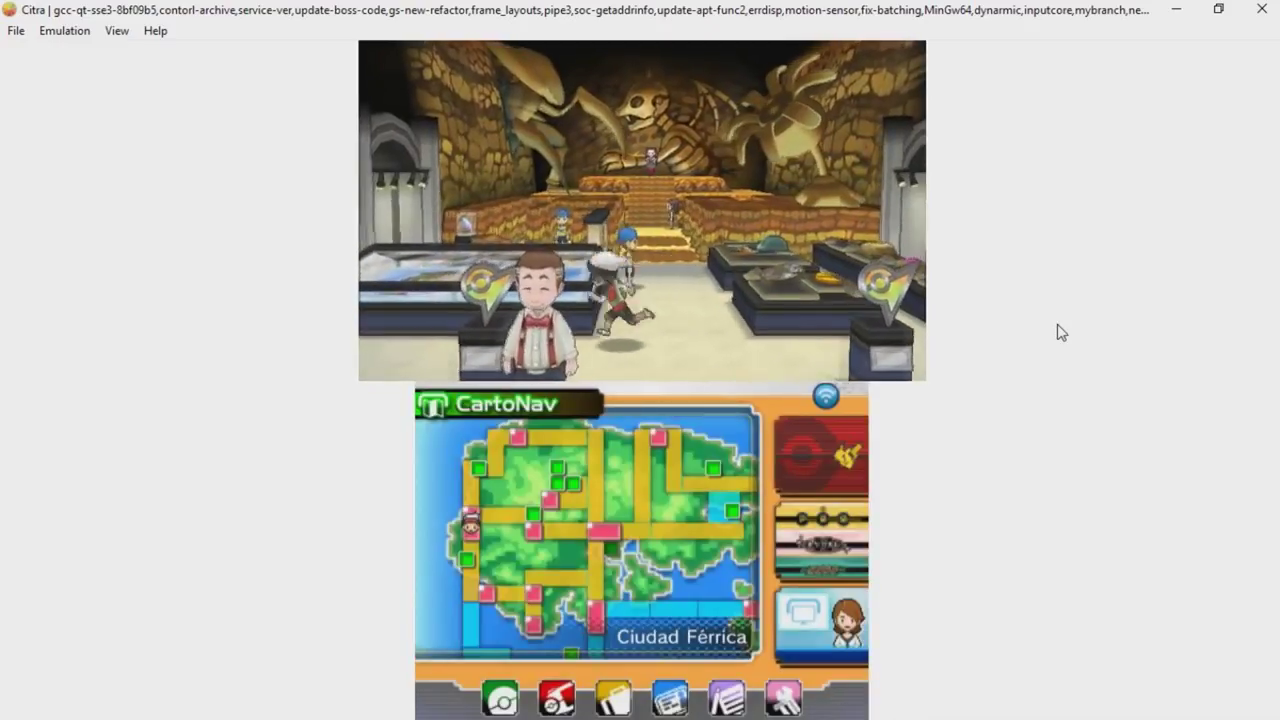
key("Up")
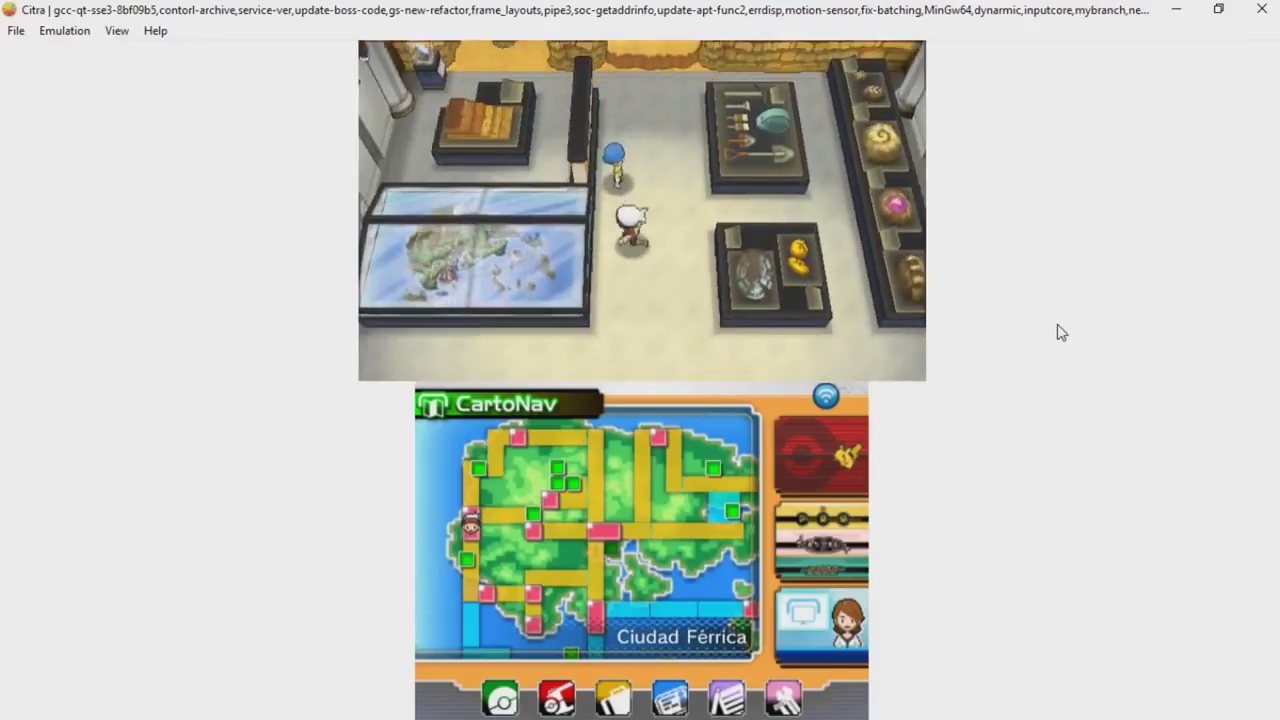
key("Up")
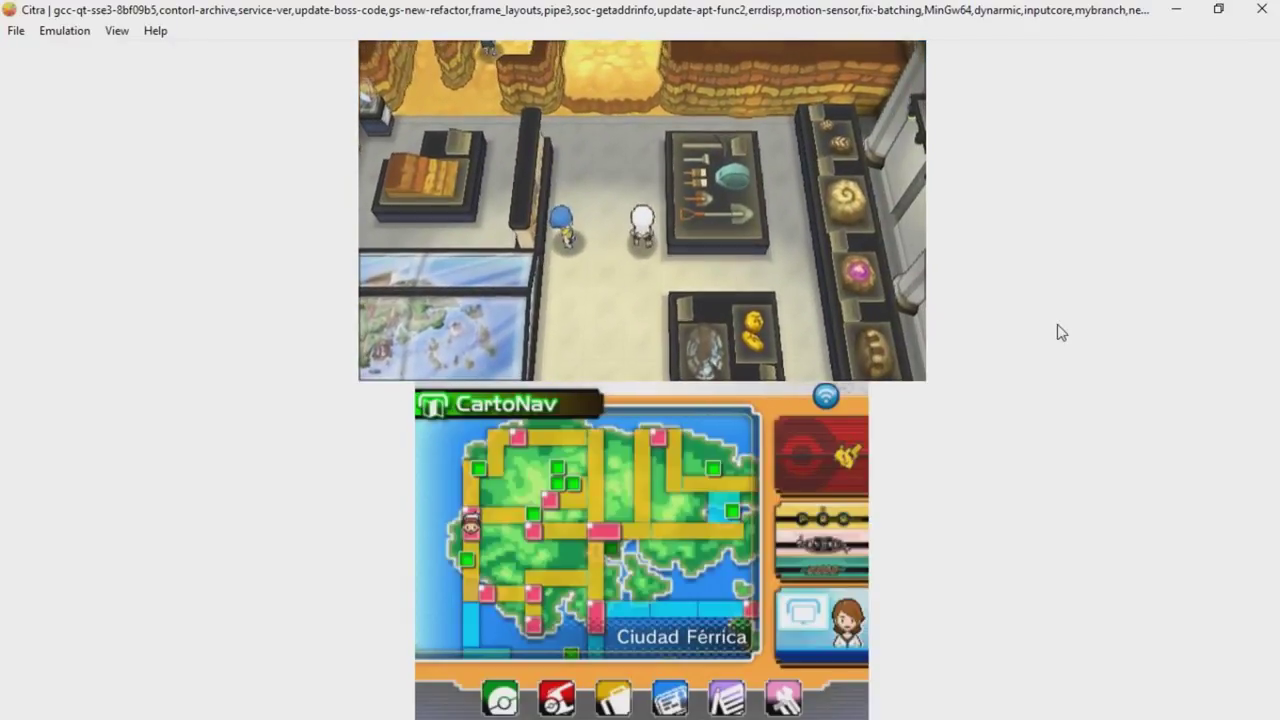
key("Down")
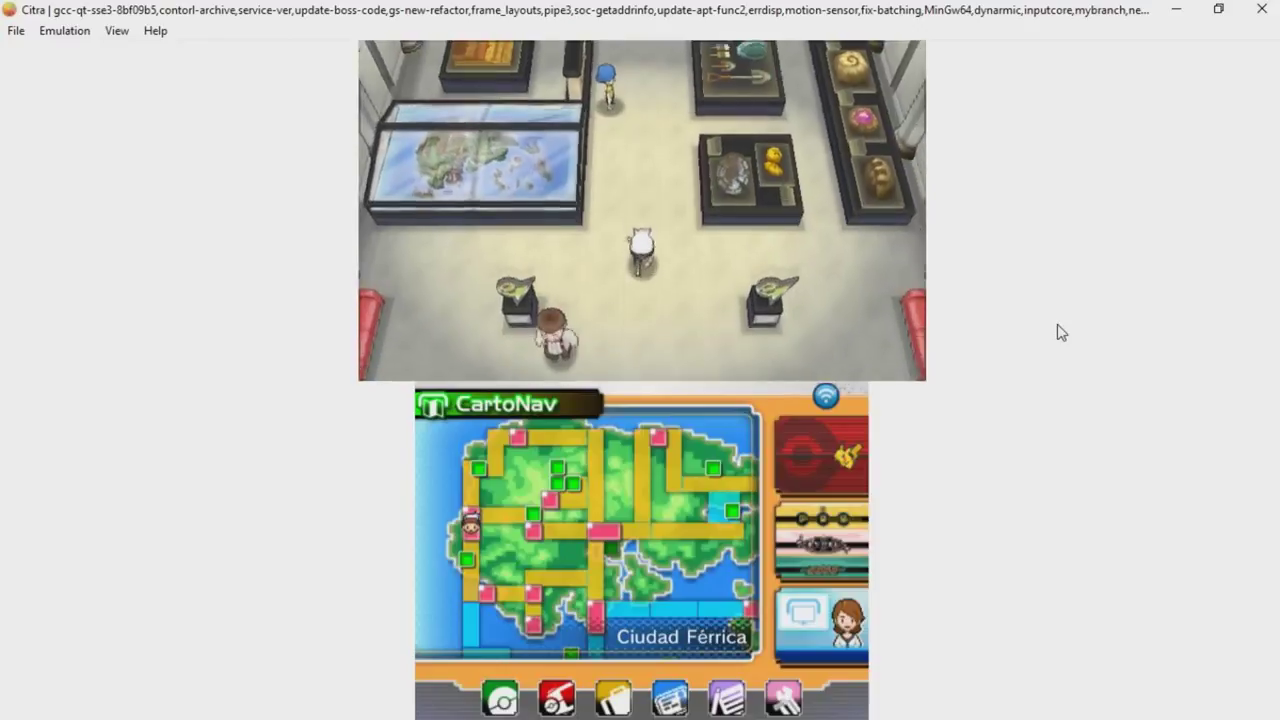
key("Down")
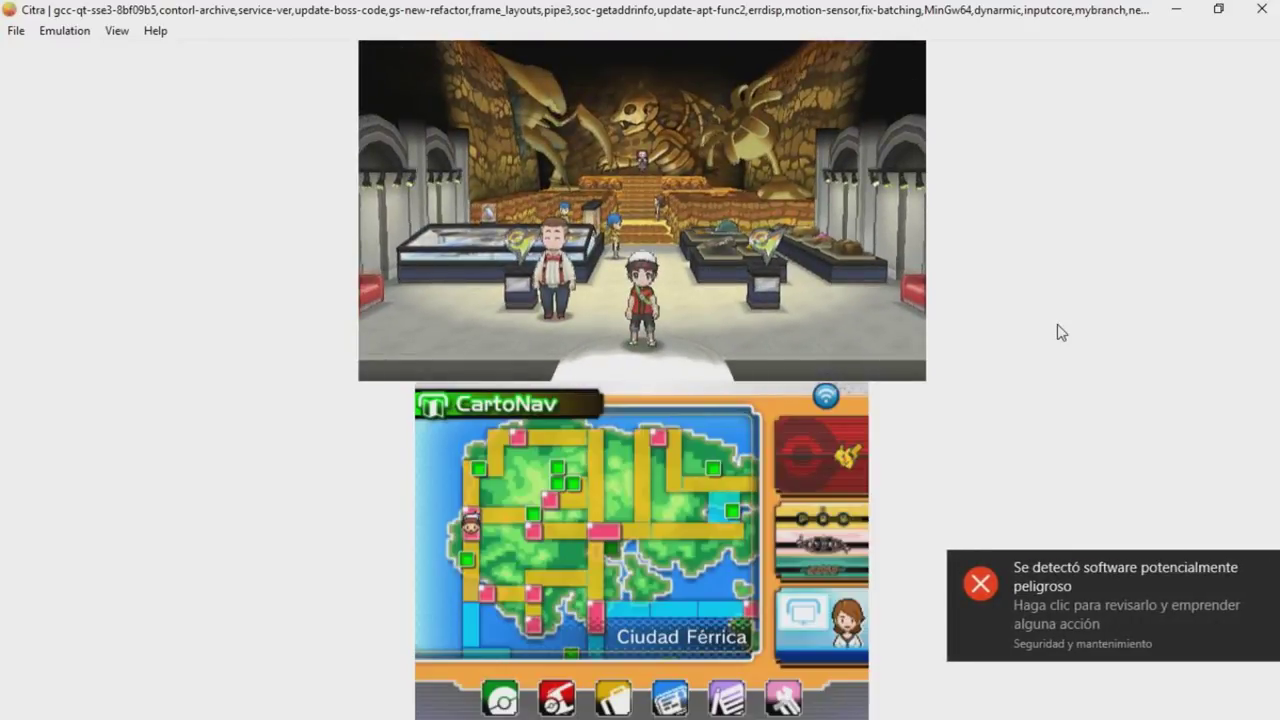
left_click(1268, 567)
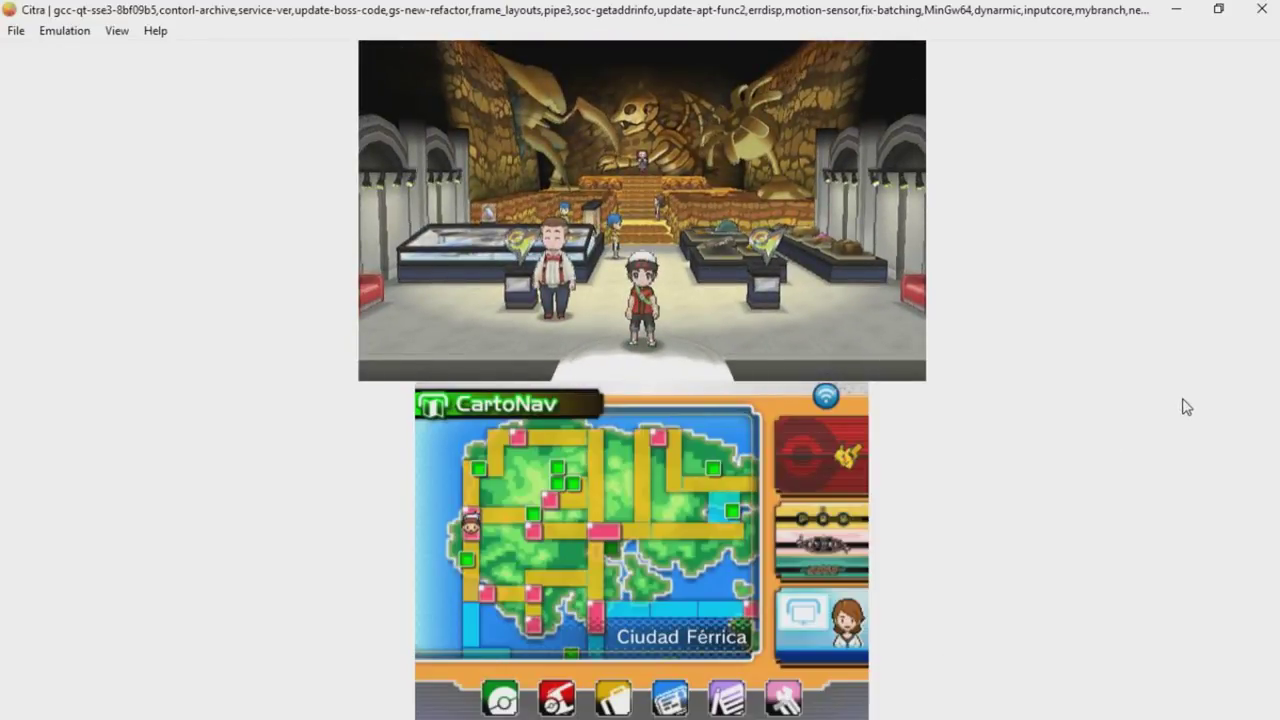
key("Down")
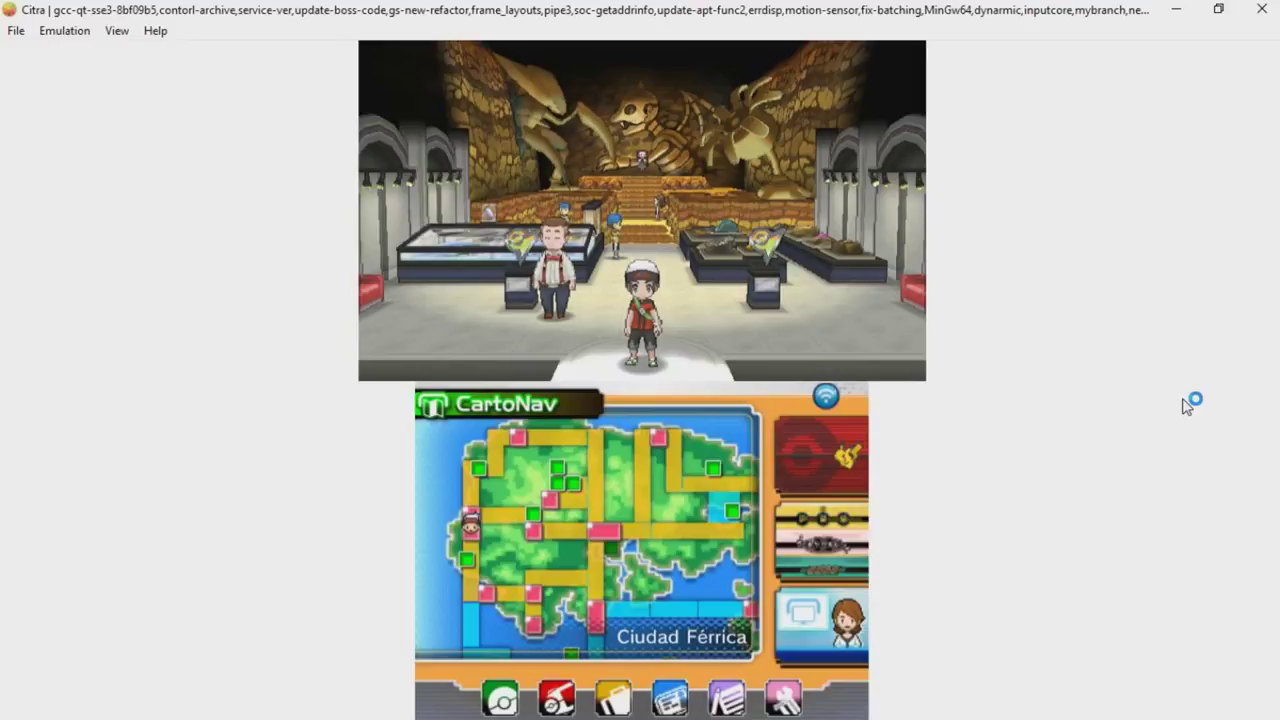
key("Down")
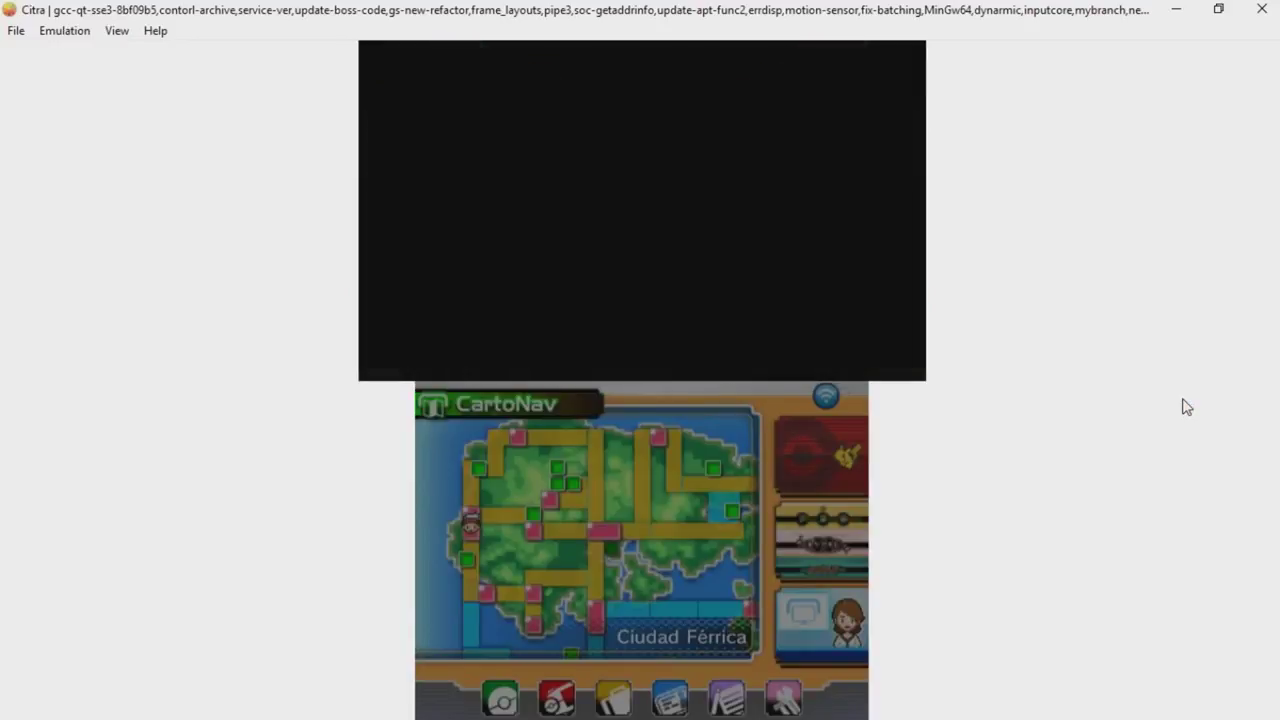
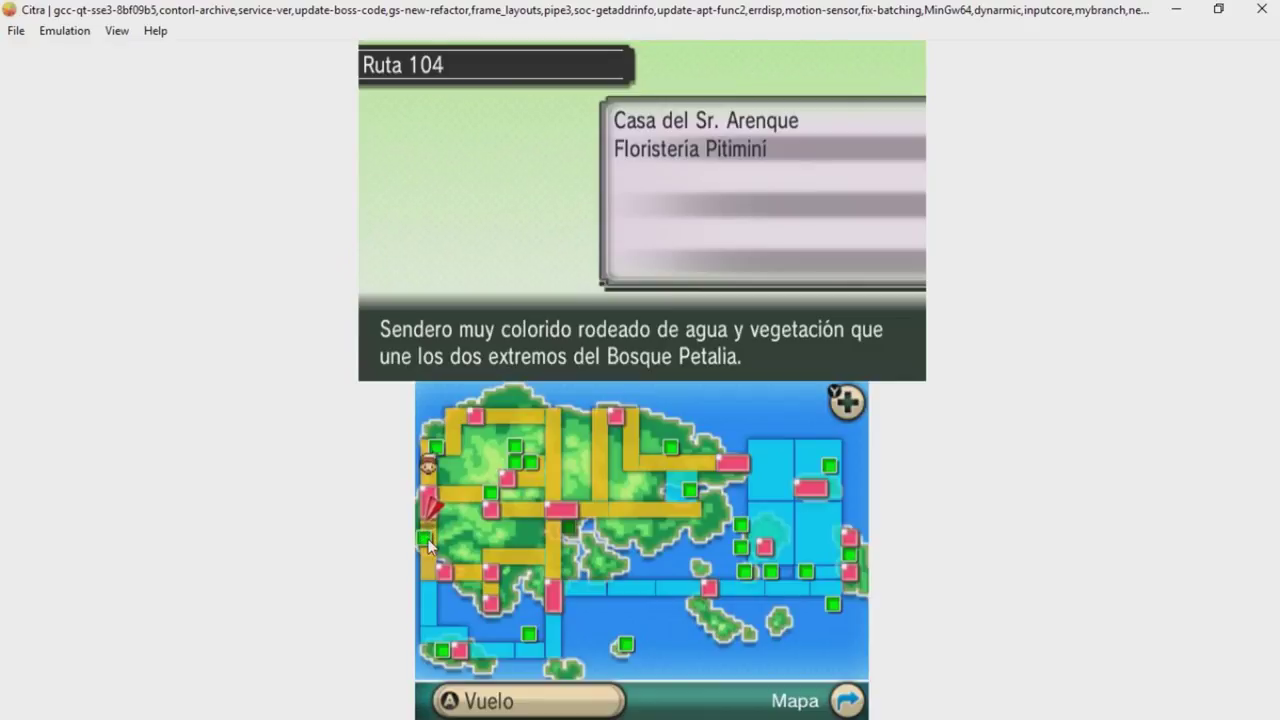
- Select Ciudad Férrica on the CartoNav flight map and confirm flying there
left_click(480, 490)
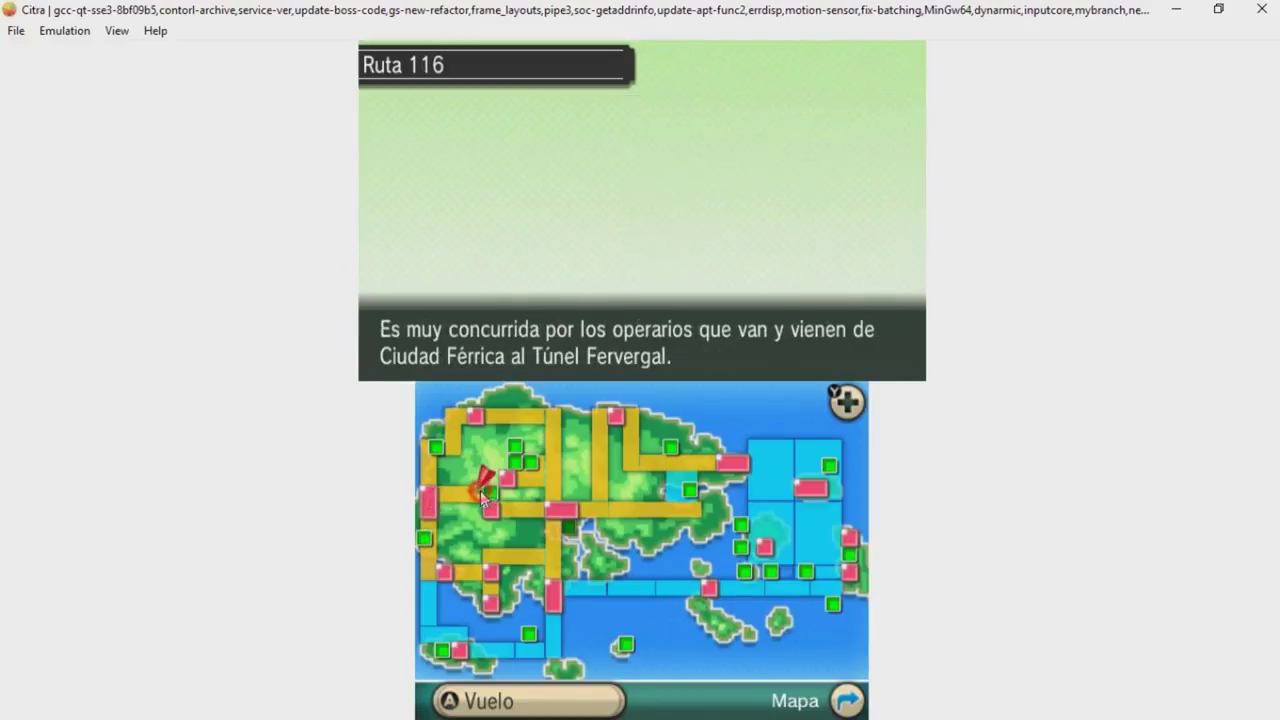
left_click(430, 505)
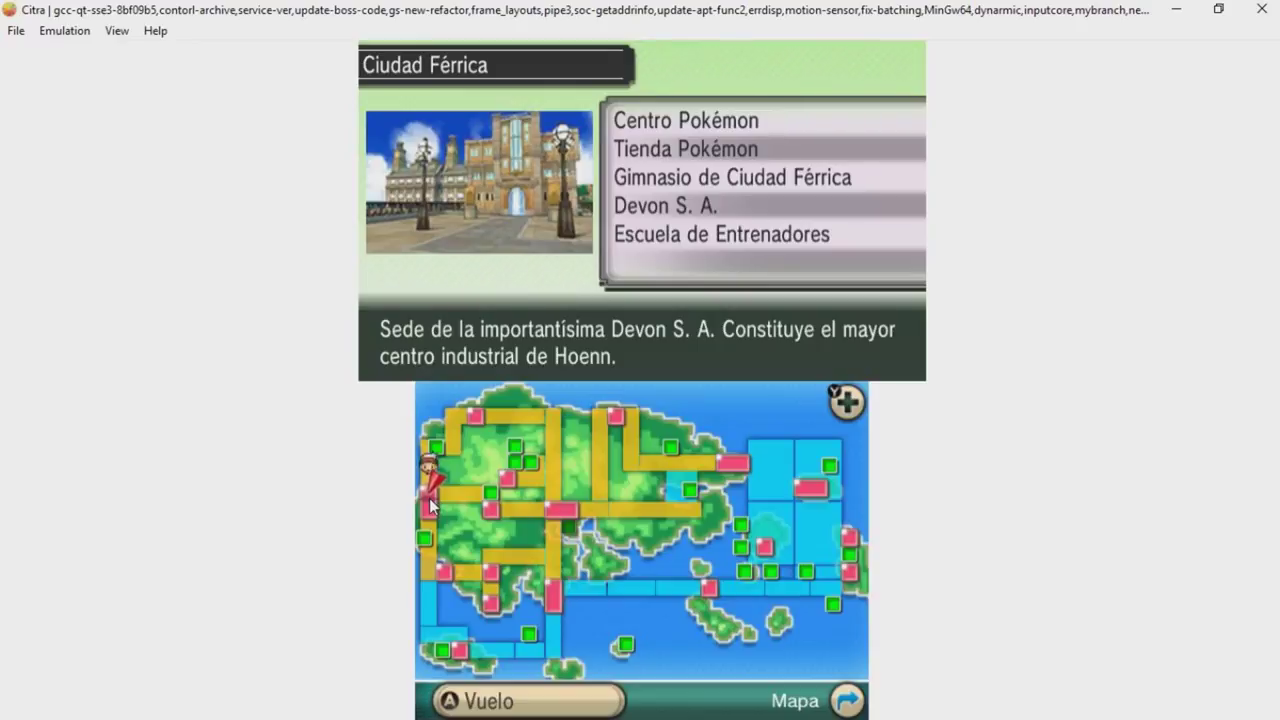
left_click(430, 505)
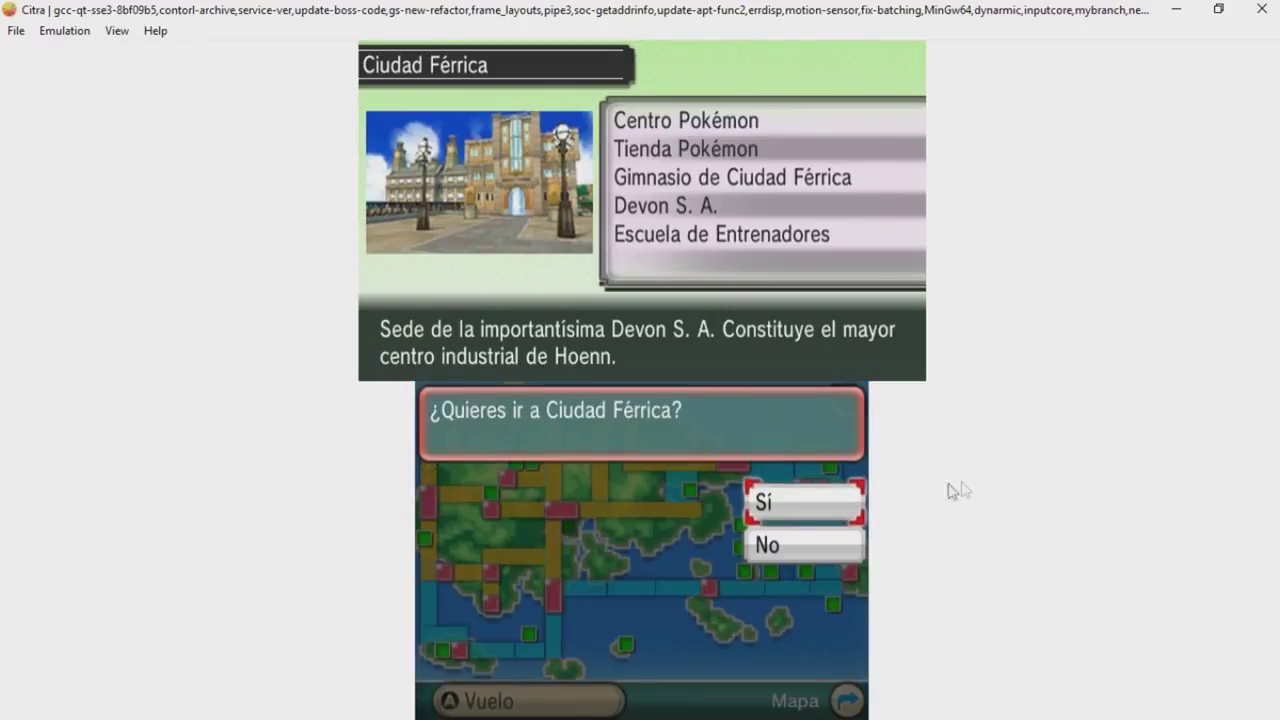
key("a")
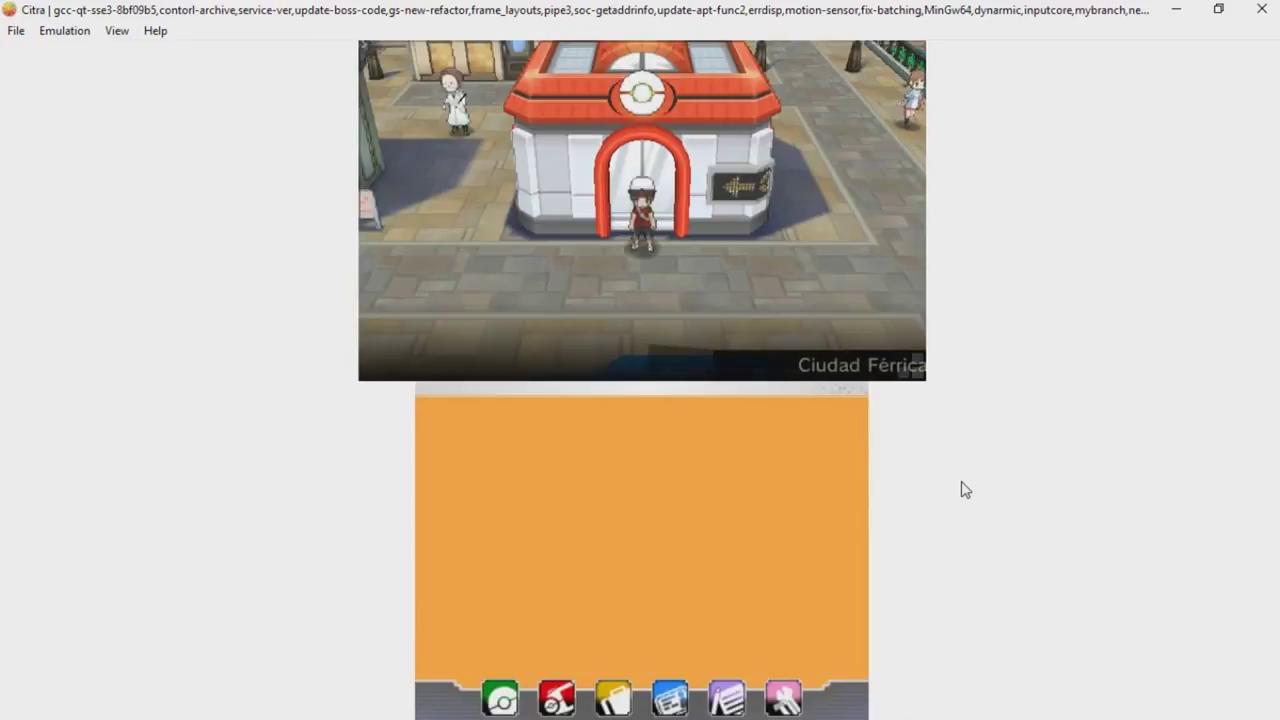
- Go from the Centro Pokémon to the fossil exhibition hall in Ciudad Férrica and save the game inside
key("Right")
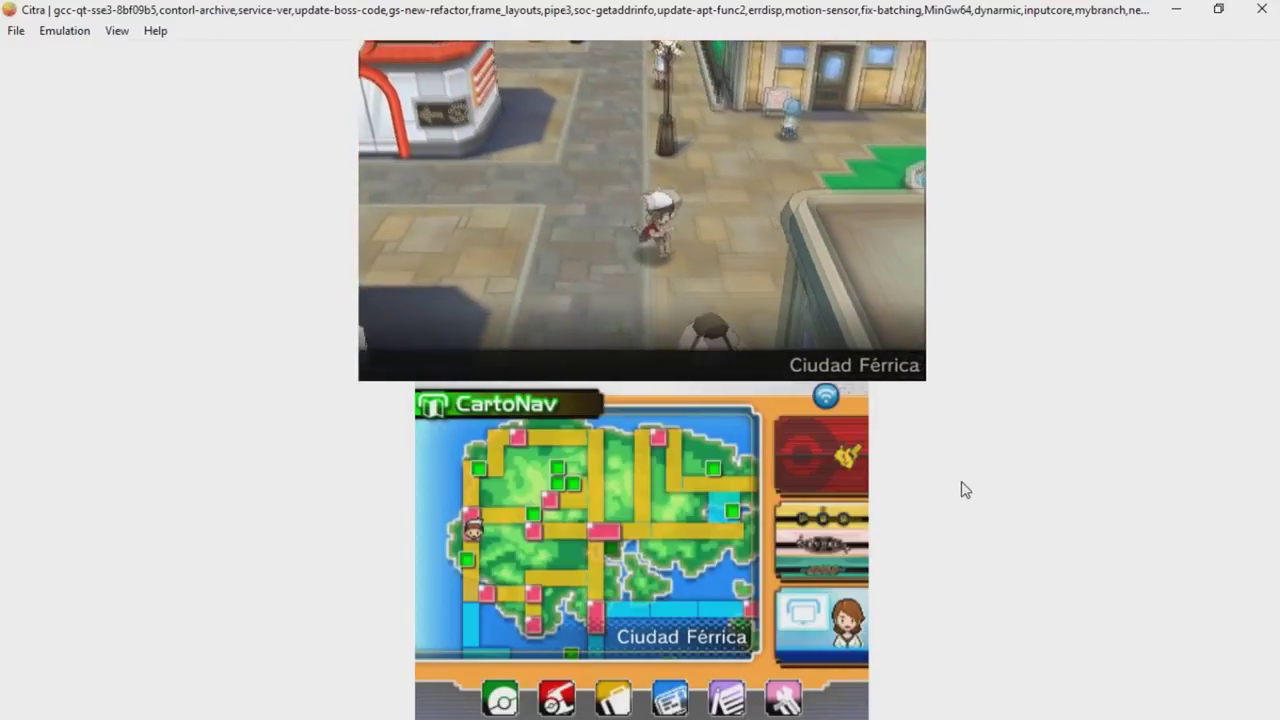
key("Left")
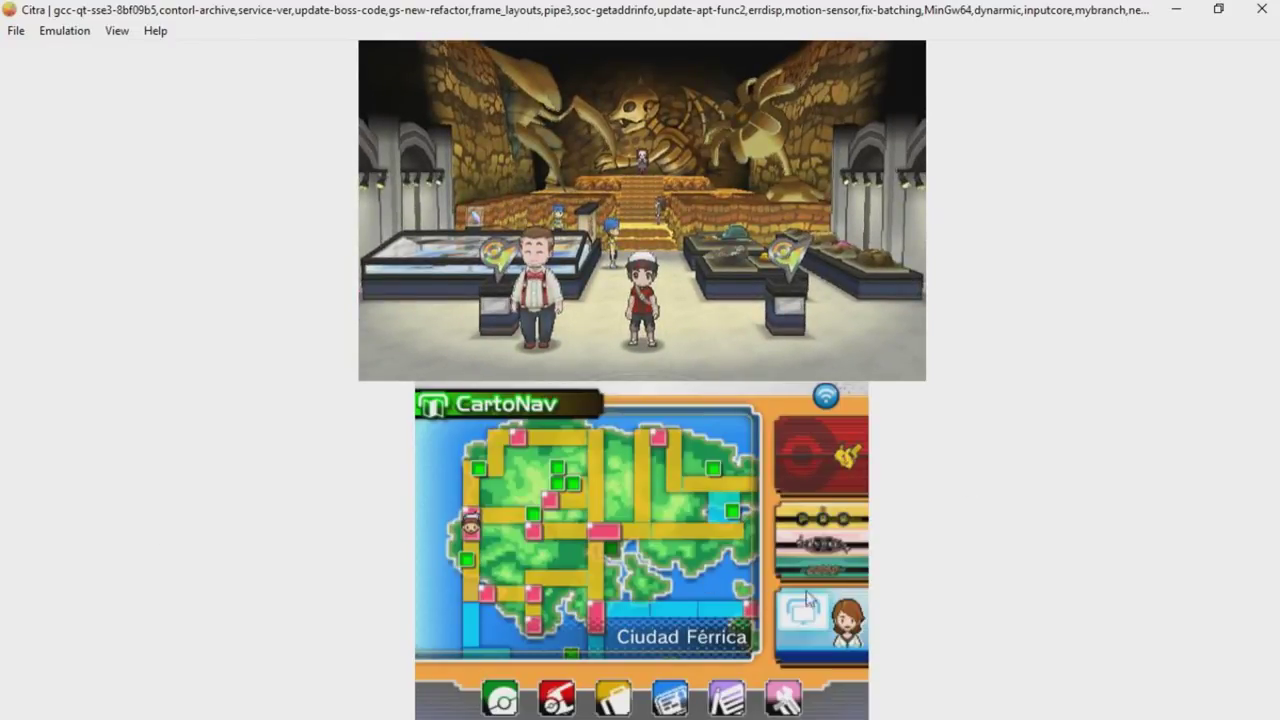
key("z")
key("Down")
key("Down")
key("a")
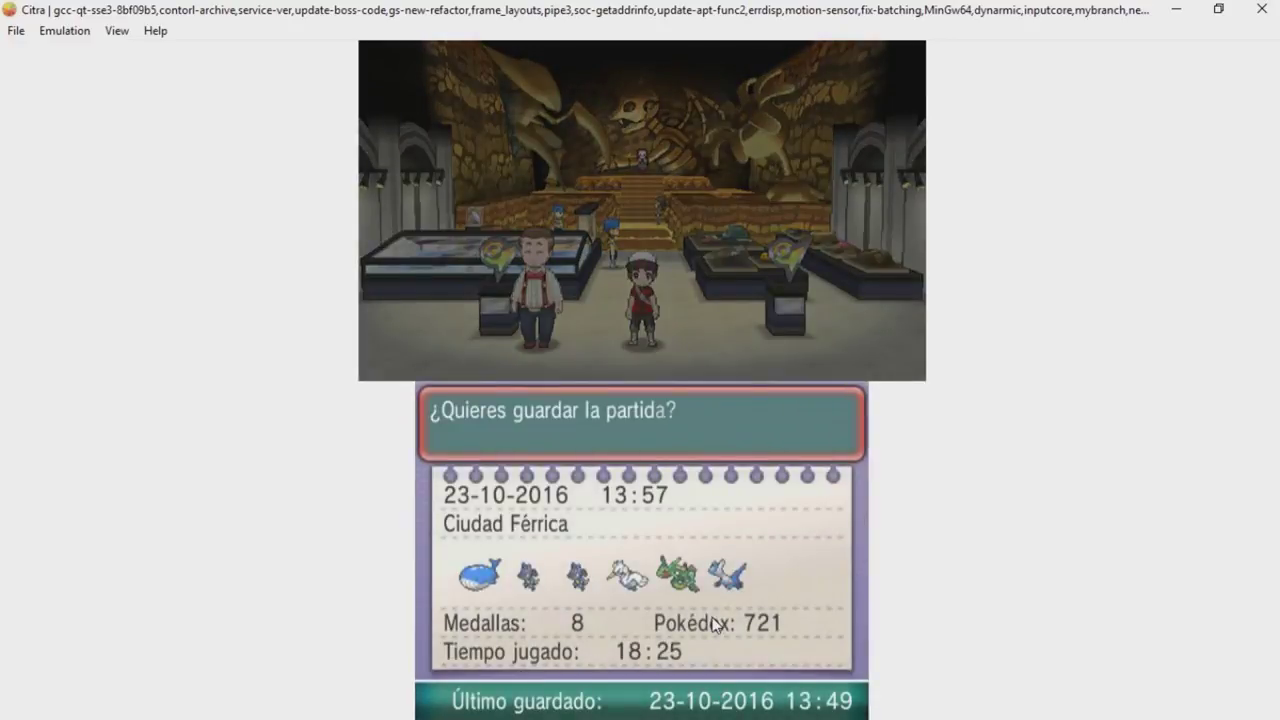
key("a")
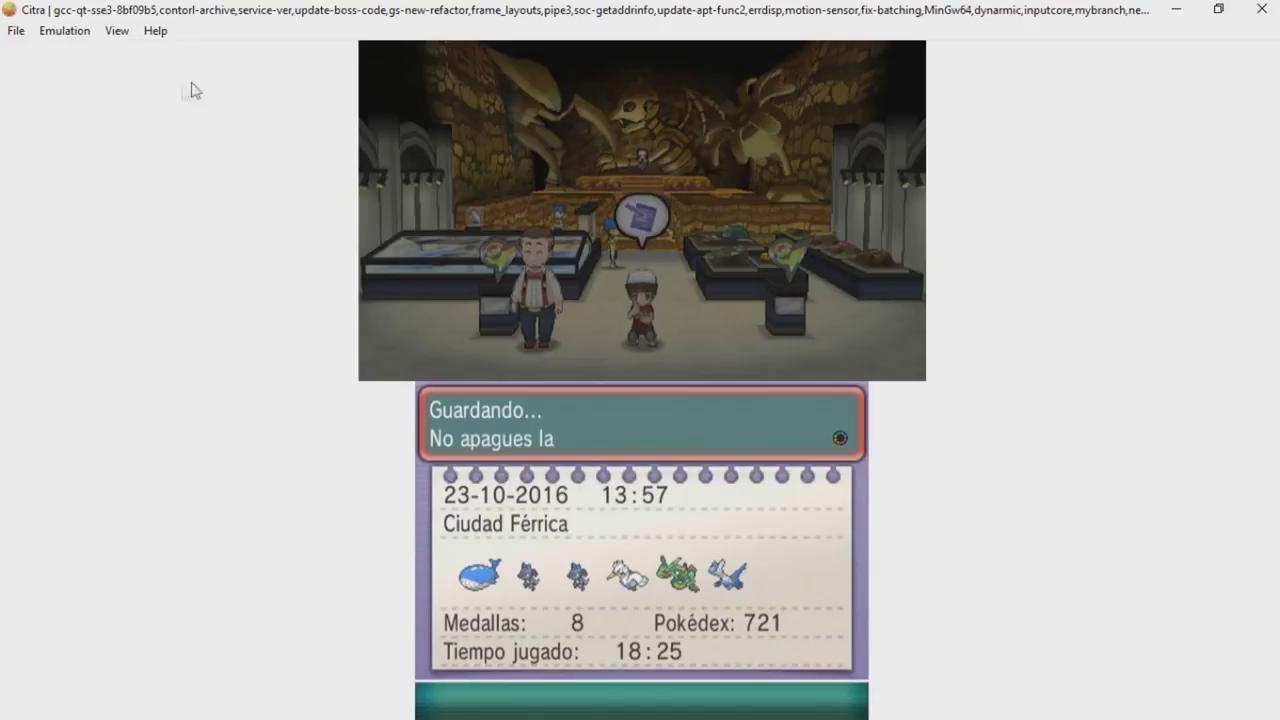
- Try to reload the Pokemon Omega Ruby game from the 17-10-2016 folder, and close the emulator
left_click(15, 30)
left_click(50, 51)
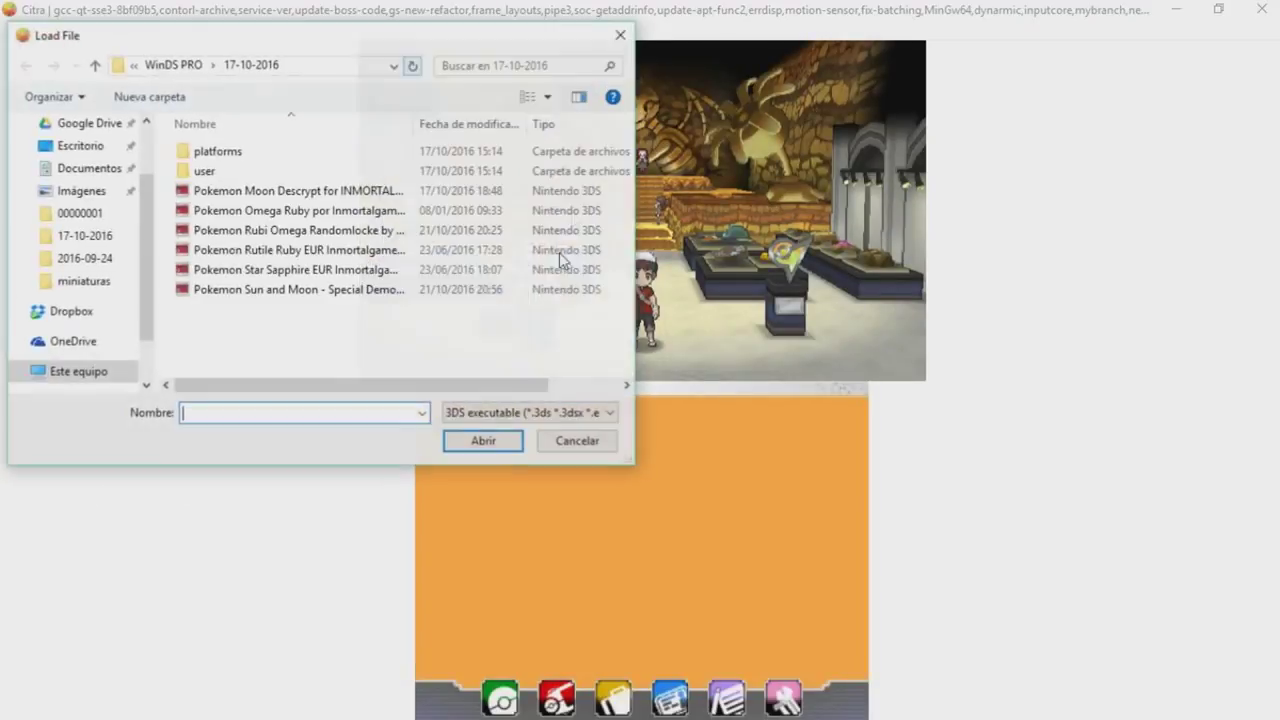
double_click(250, 211)
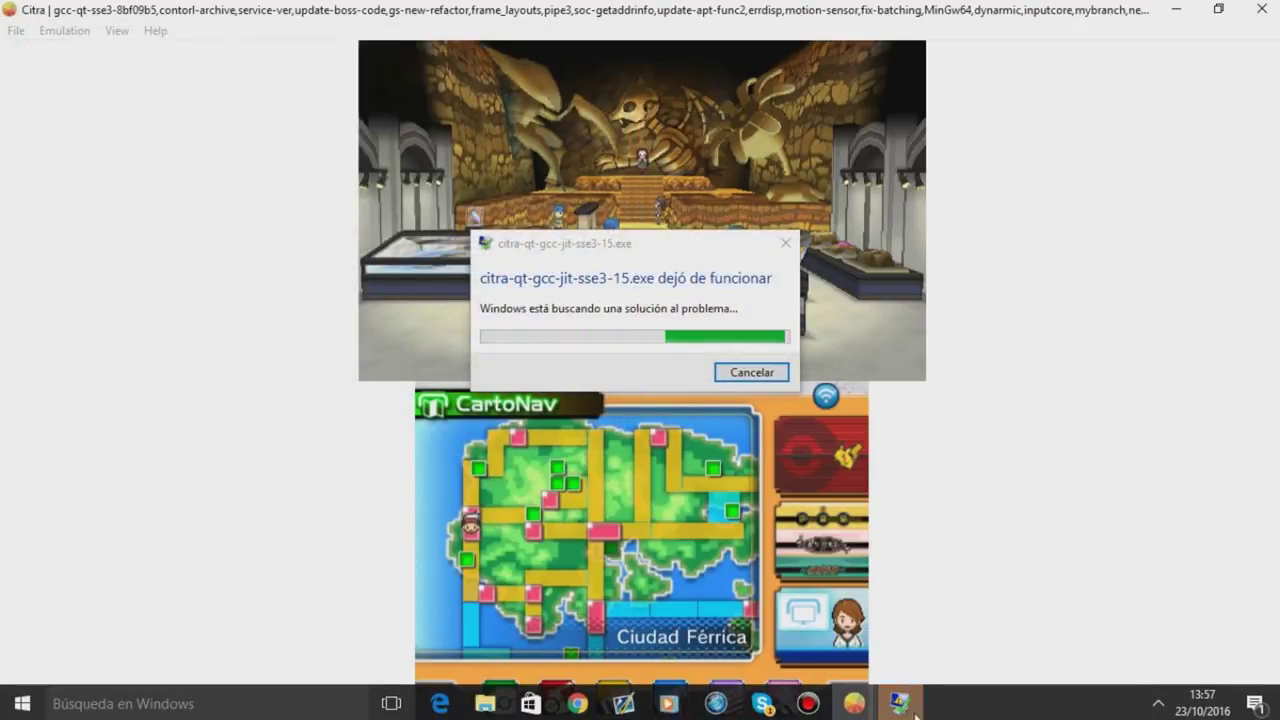
mouse_move(899, 703)
left_click(835, 550)
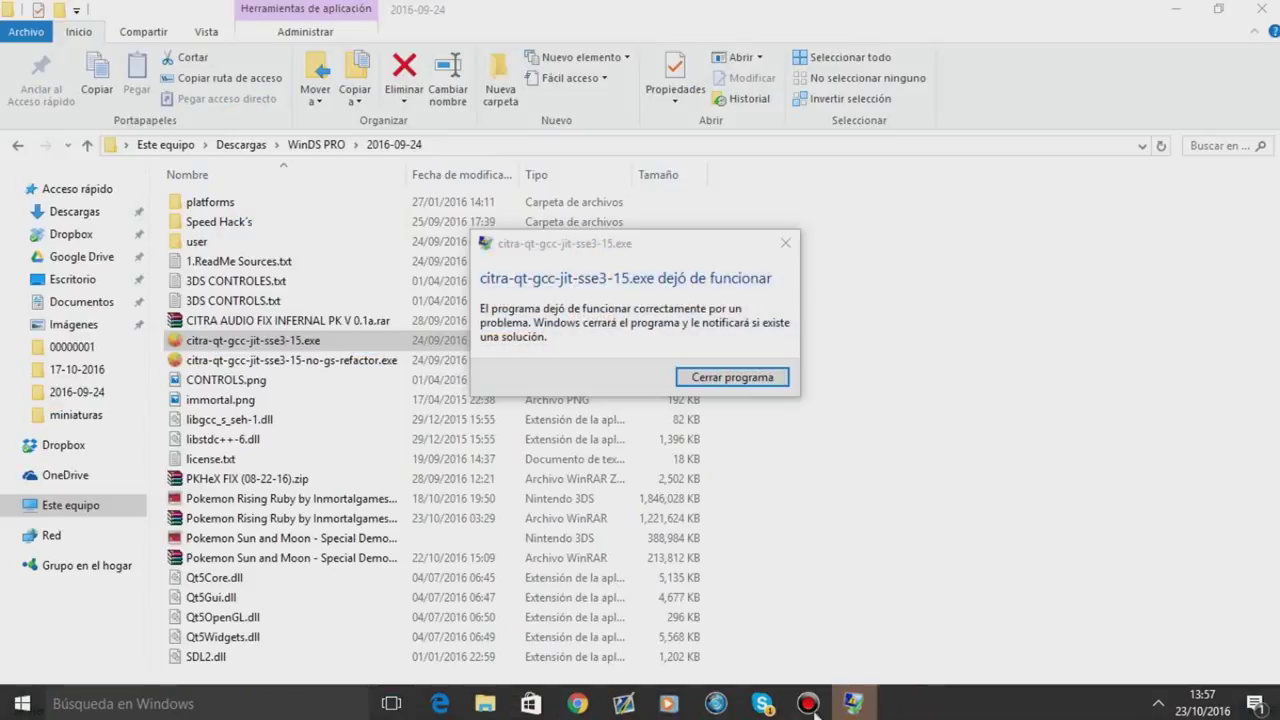
left_click(774, 377)
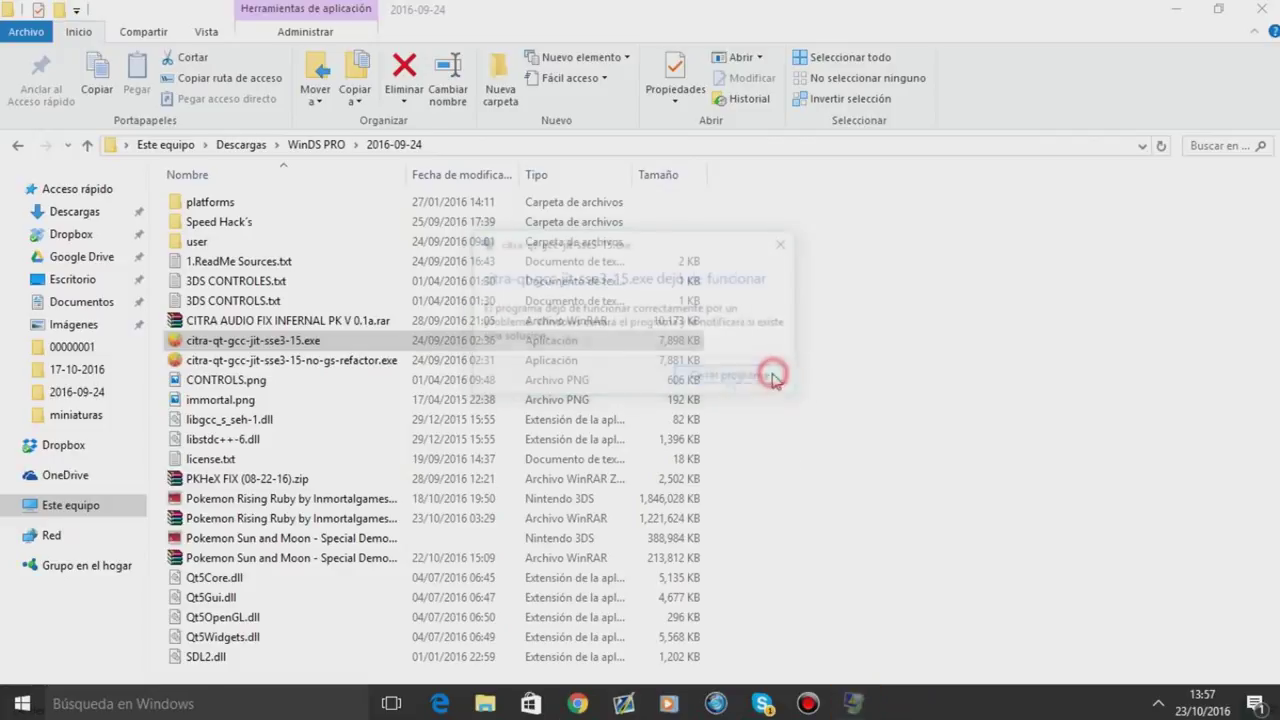
- Relaunch citra-qt-gcc-jit-sse3-15.exe, load Pokemon Omega Ruby from the 17-10-2016 folder and continue the saved game in Ciudad Férrica
double_click(268, 342)
left_click(704, 390)
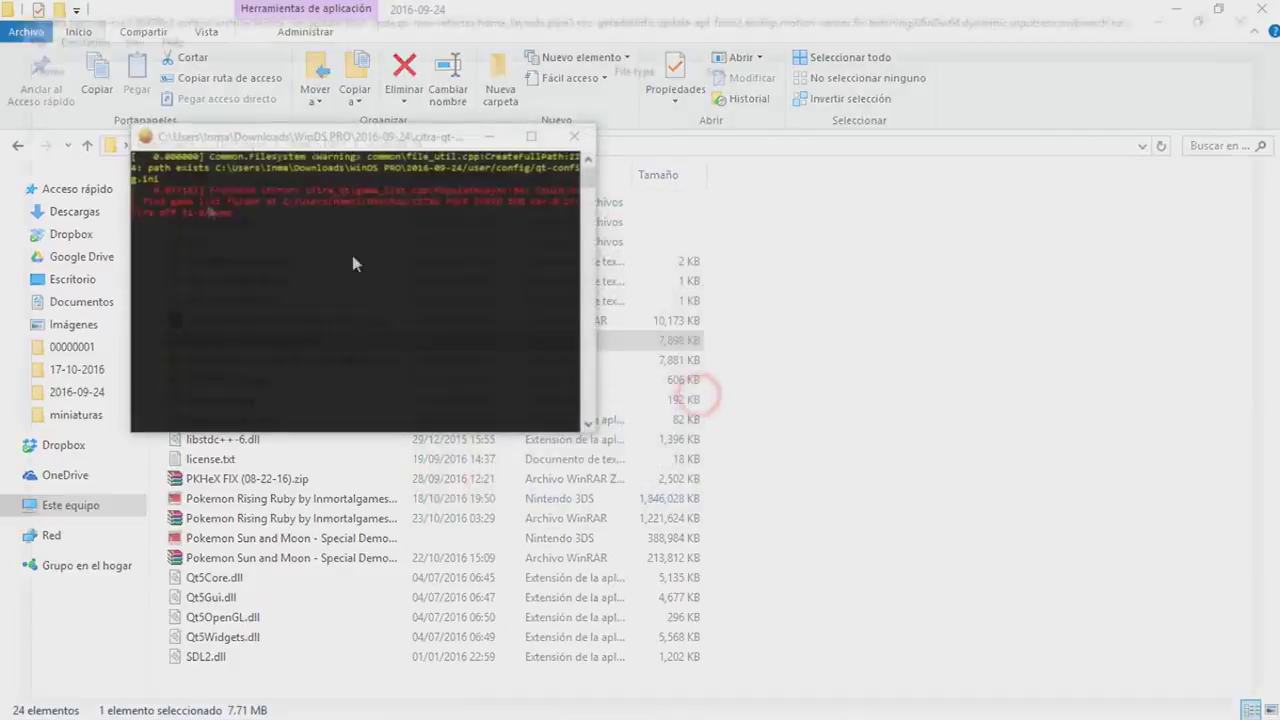
left_click(14, 29)
left_click(57, 51)
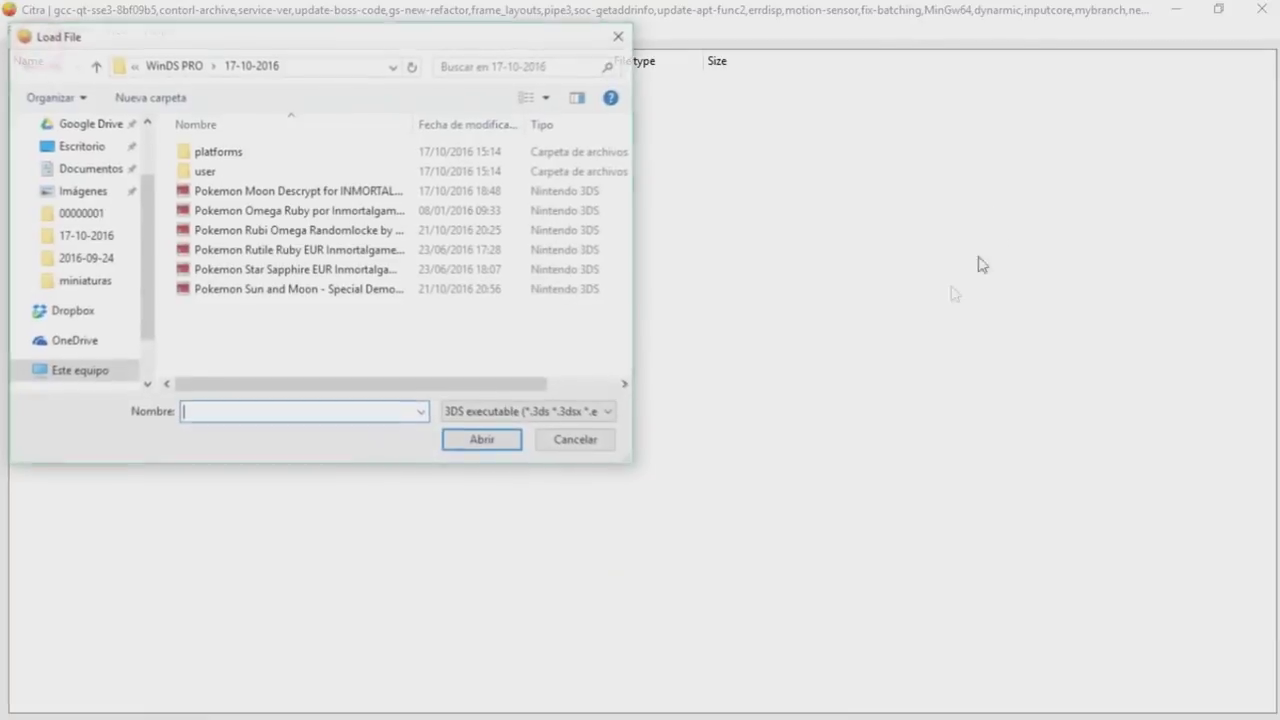
double_click(277, 212)
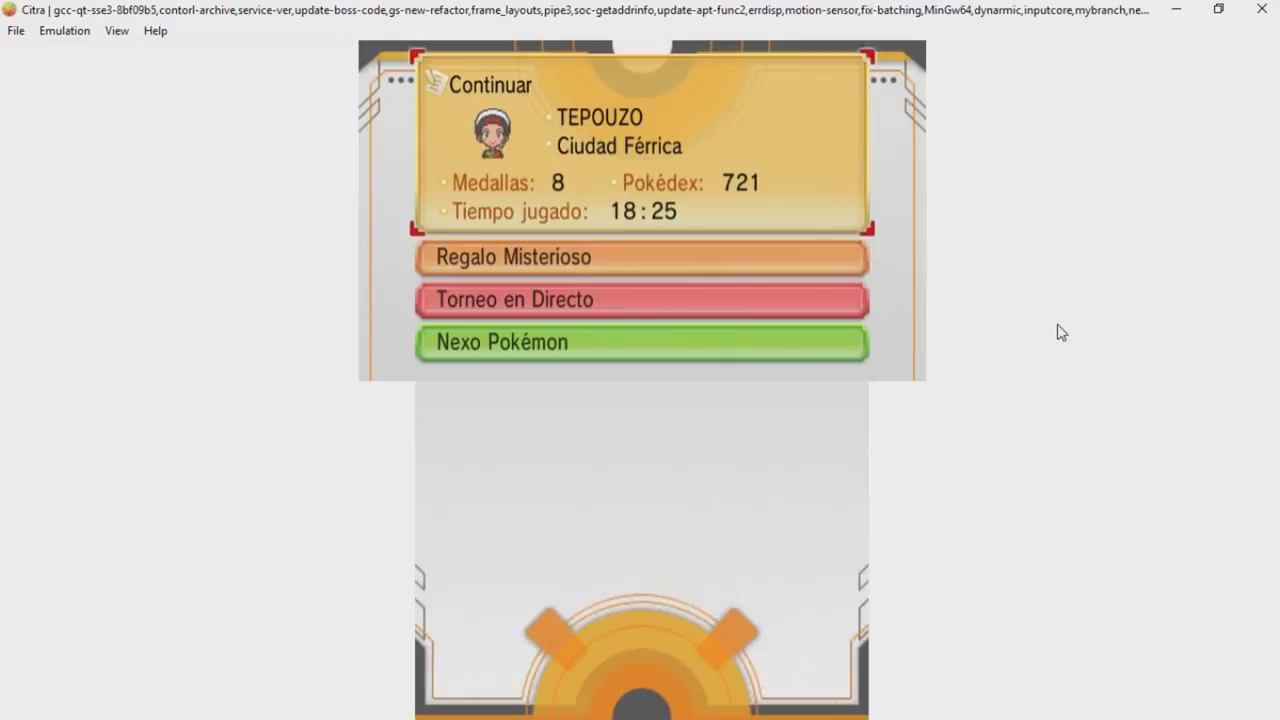
key("a")
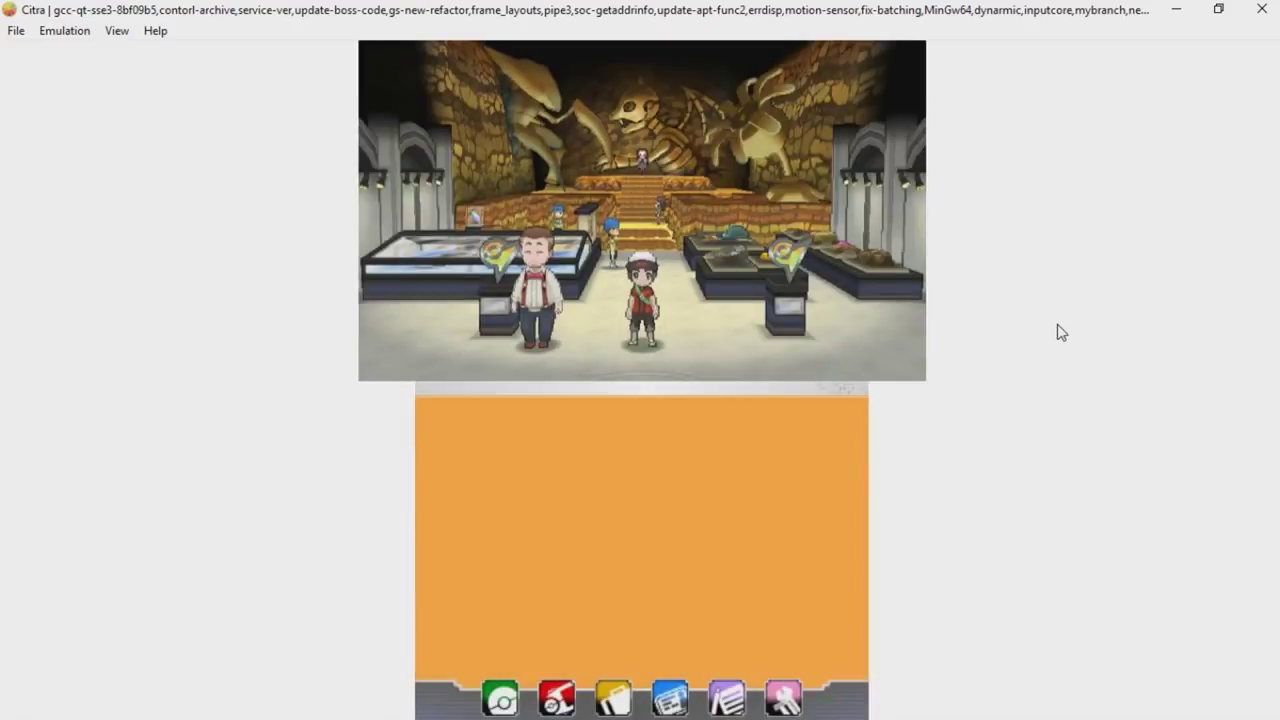
- Walk through the fossil exhibition hall to the blue-haired visitor and return to the entrance
key("Up")
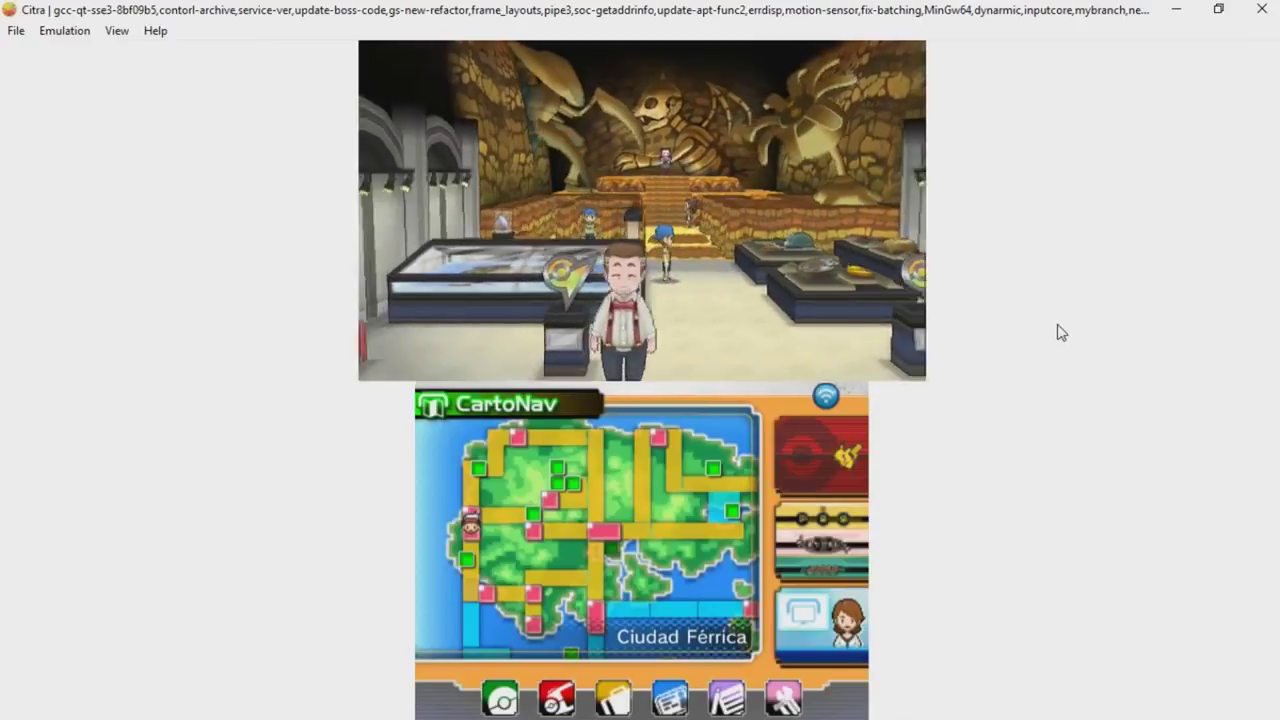
key("Up")
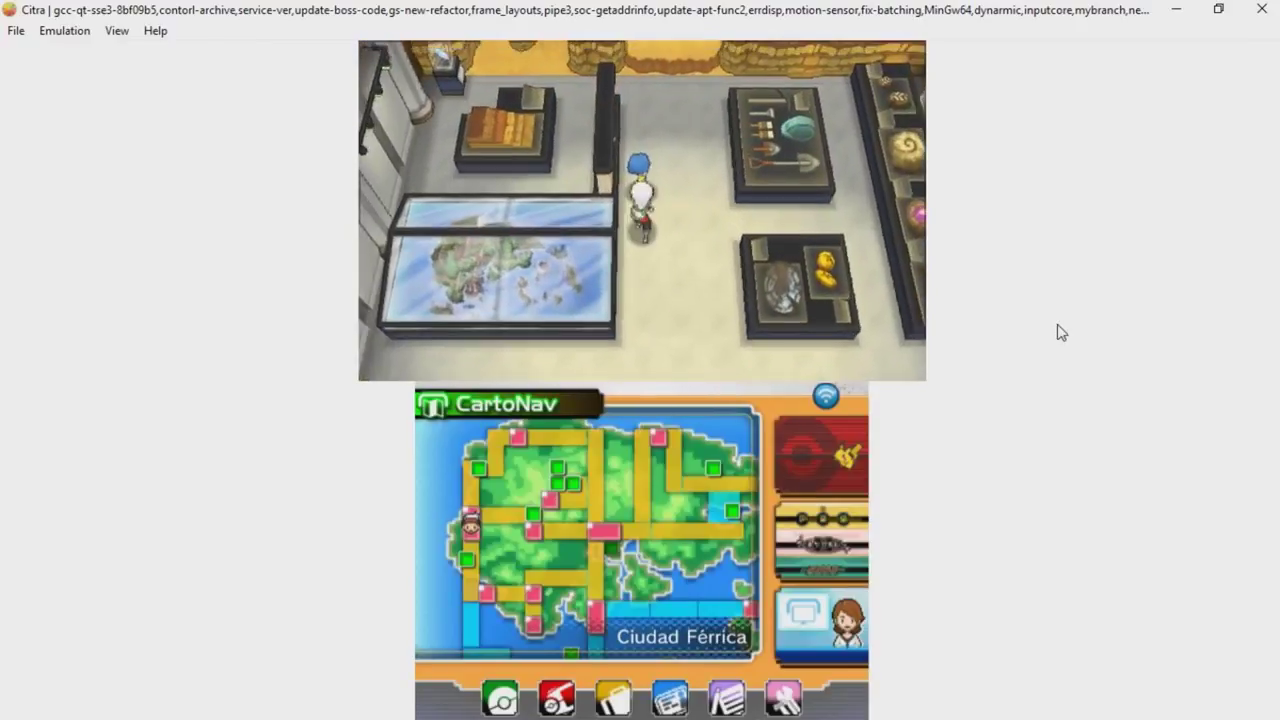
key("Down")
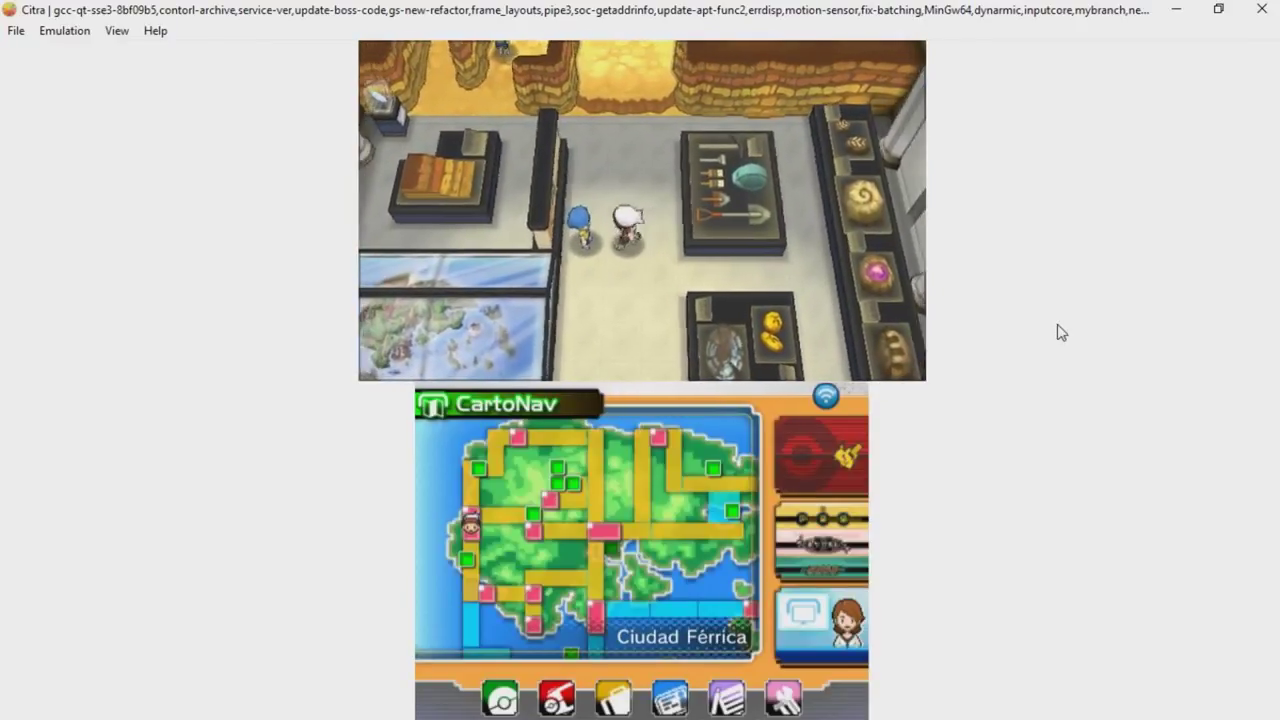
key("Down")
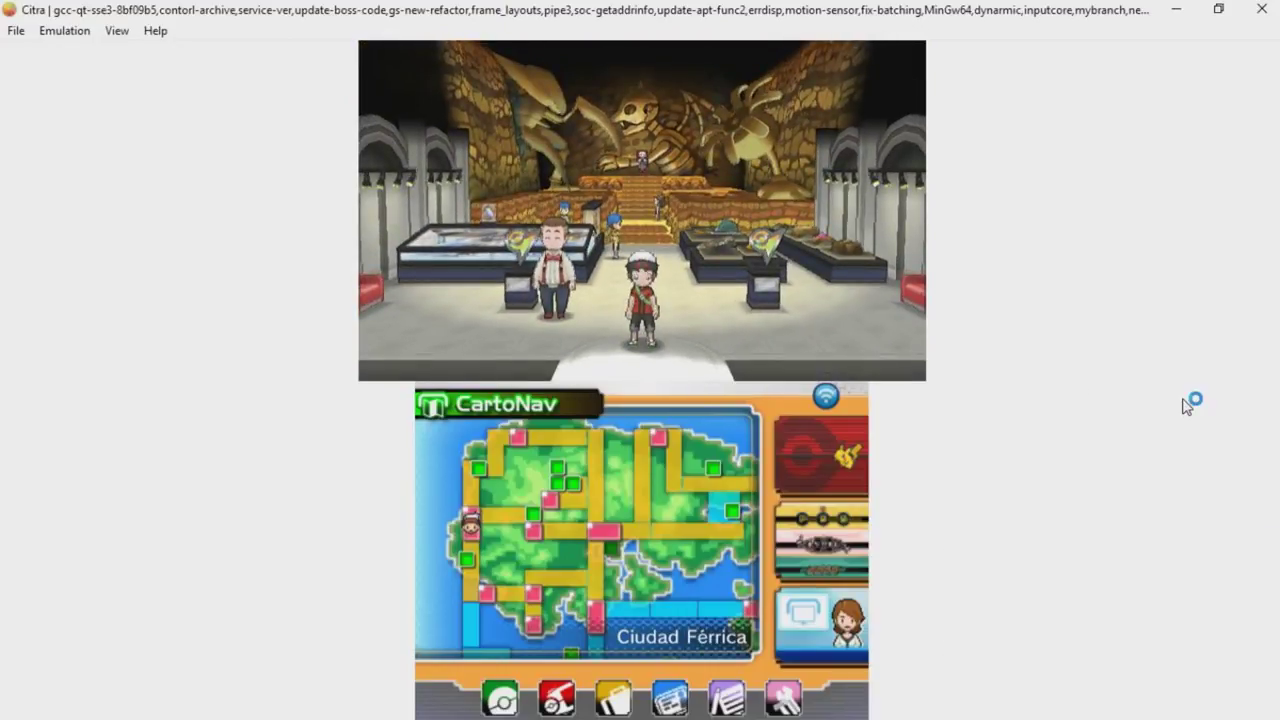
key("Down")
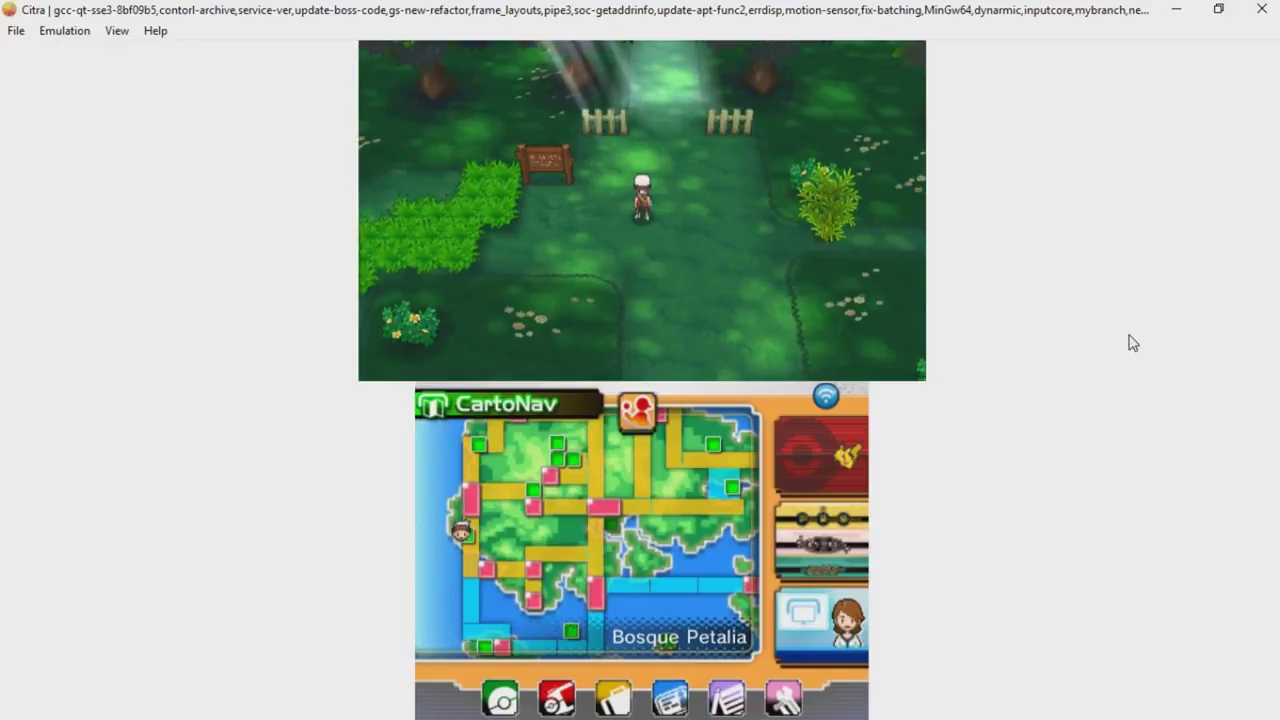
- Move the character back and forth in Bosque Petalia between the wooden sign and the fences
key("Up")
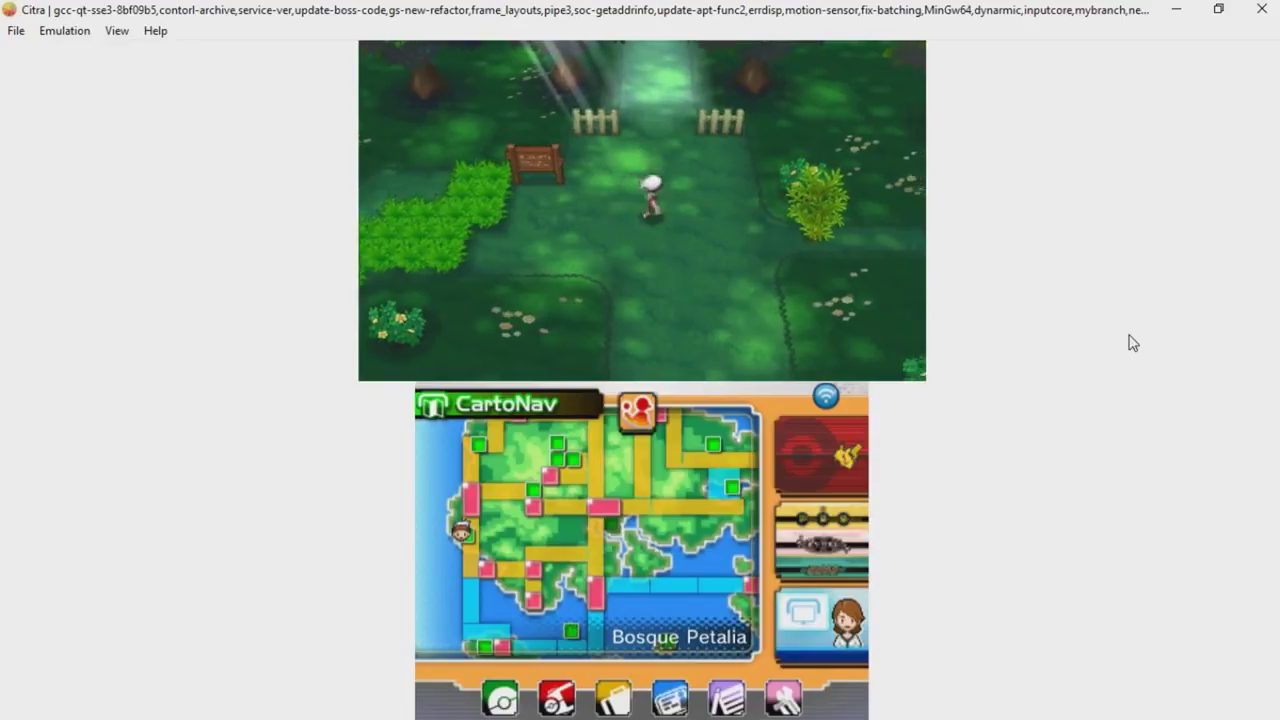
key("Down")
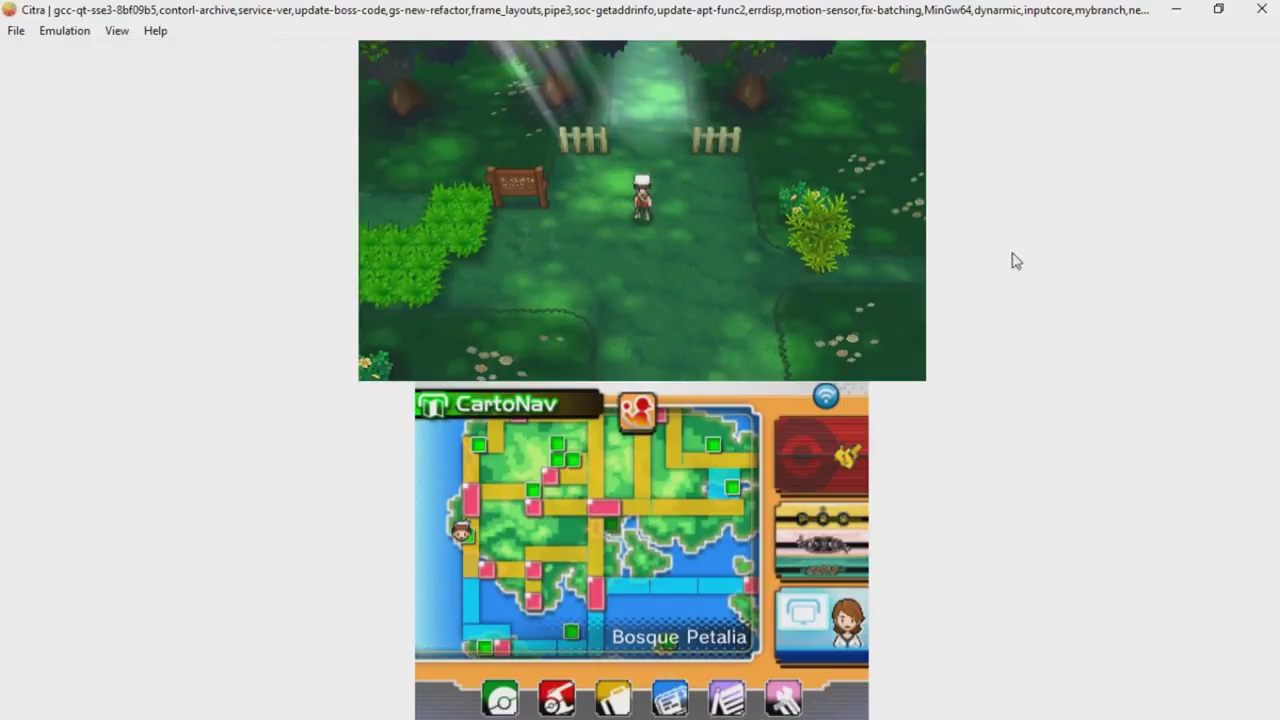
key("Up")
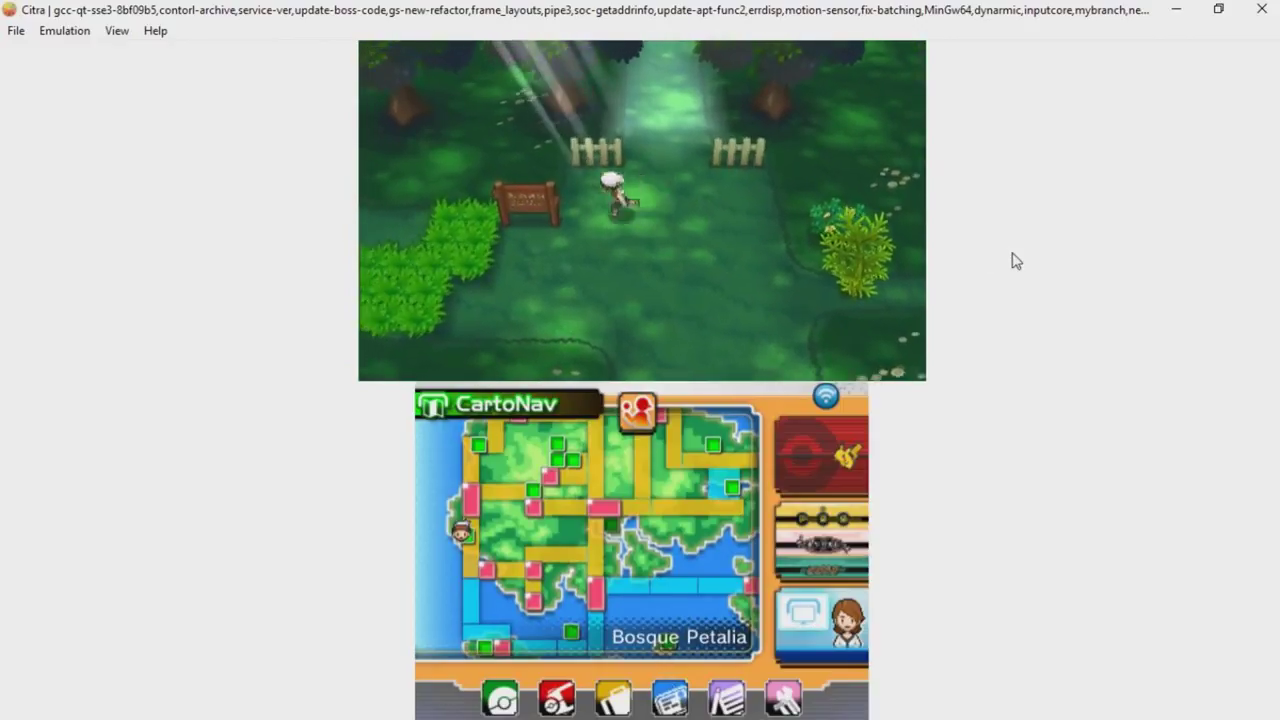
key("Left")
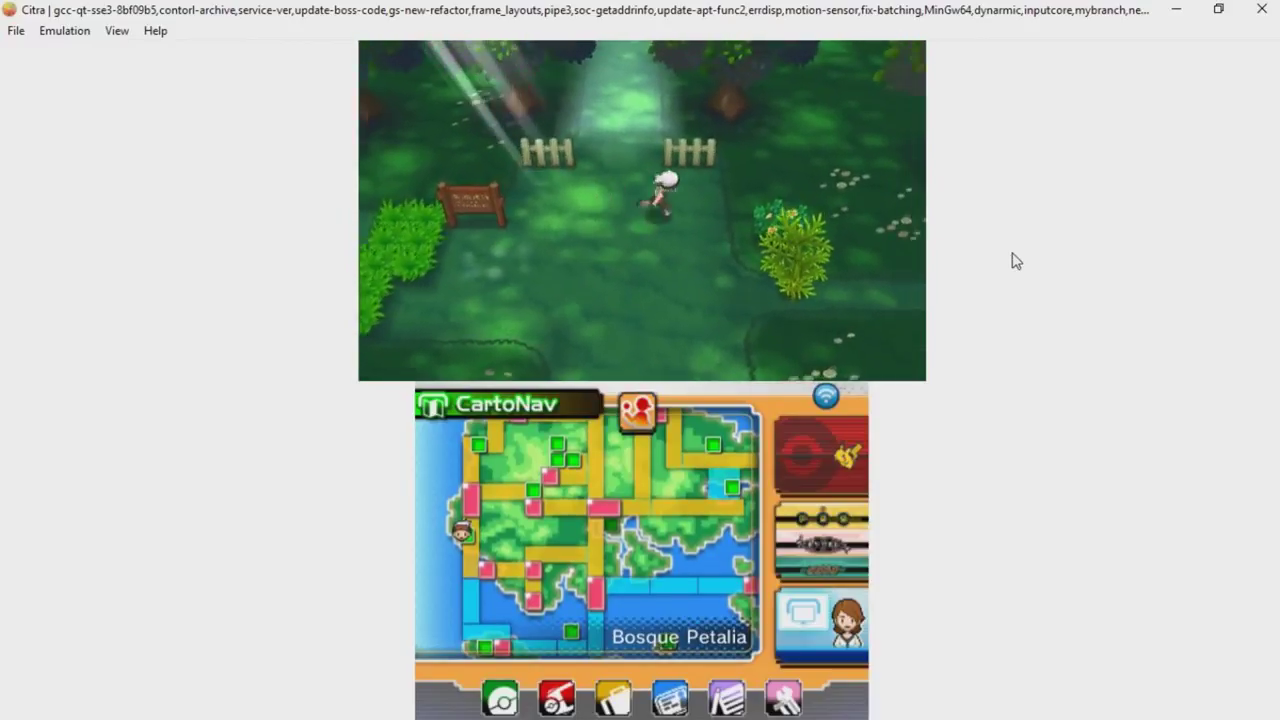
key("Up")
- Save the game in Bosque Petalia and confirm with Sí
key("z")
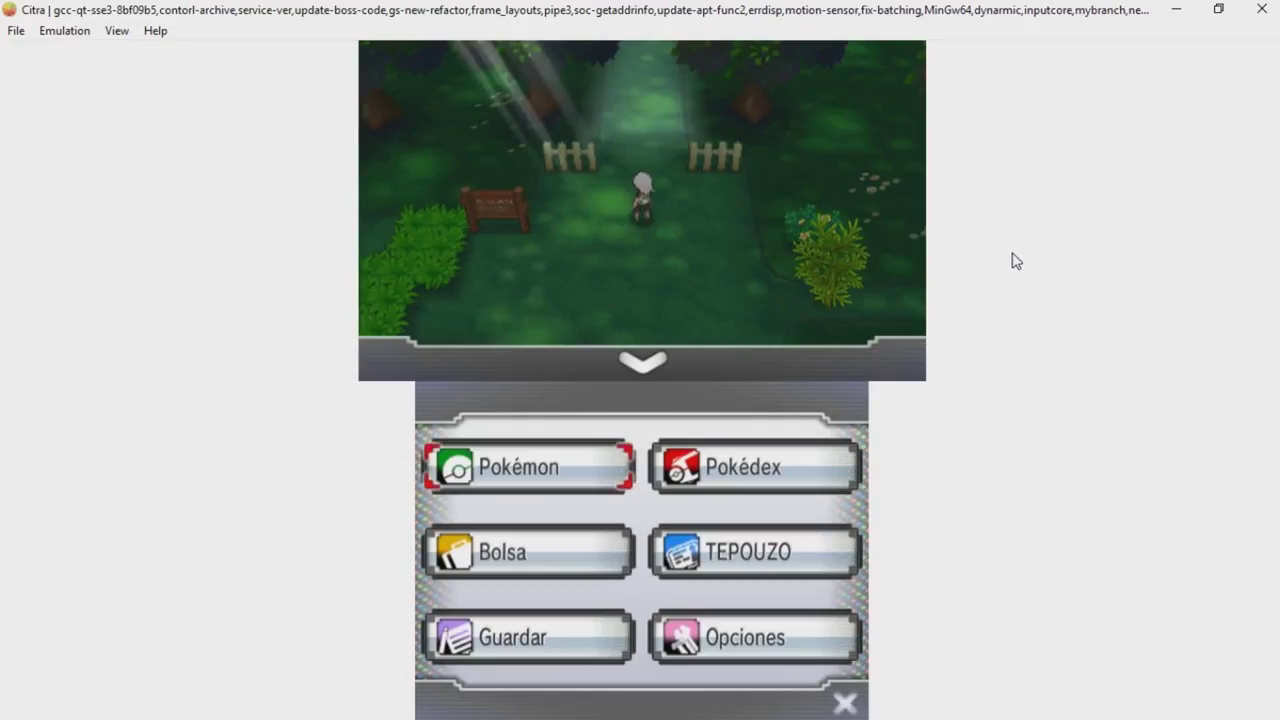
key("Up")
key("a")
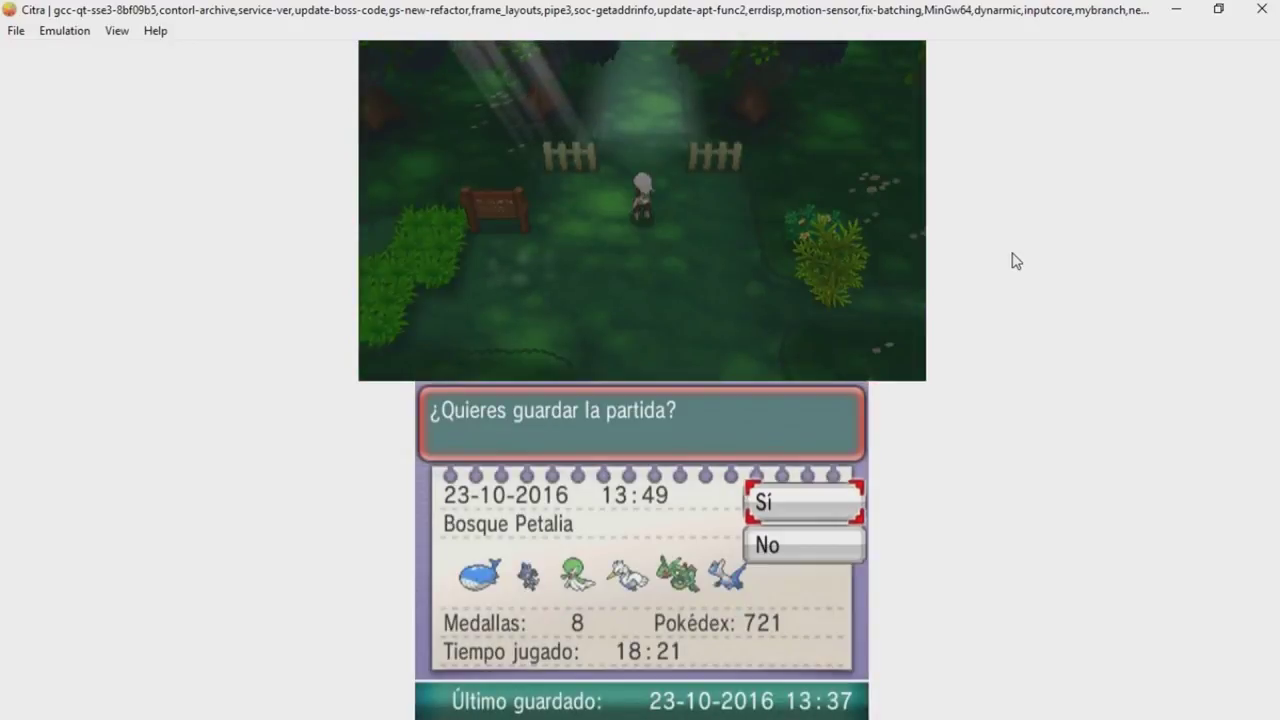
key("a")
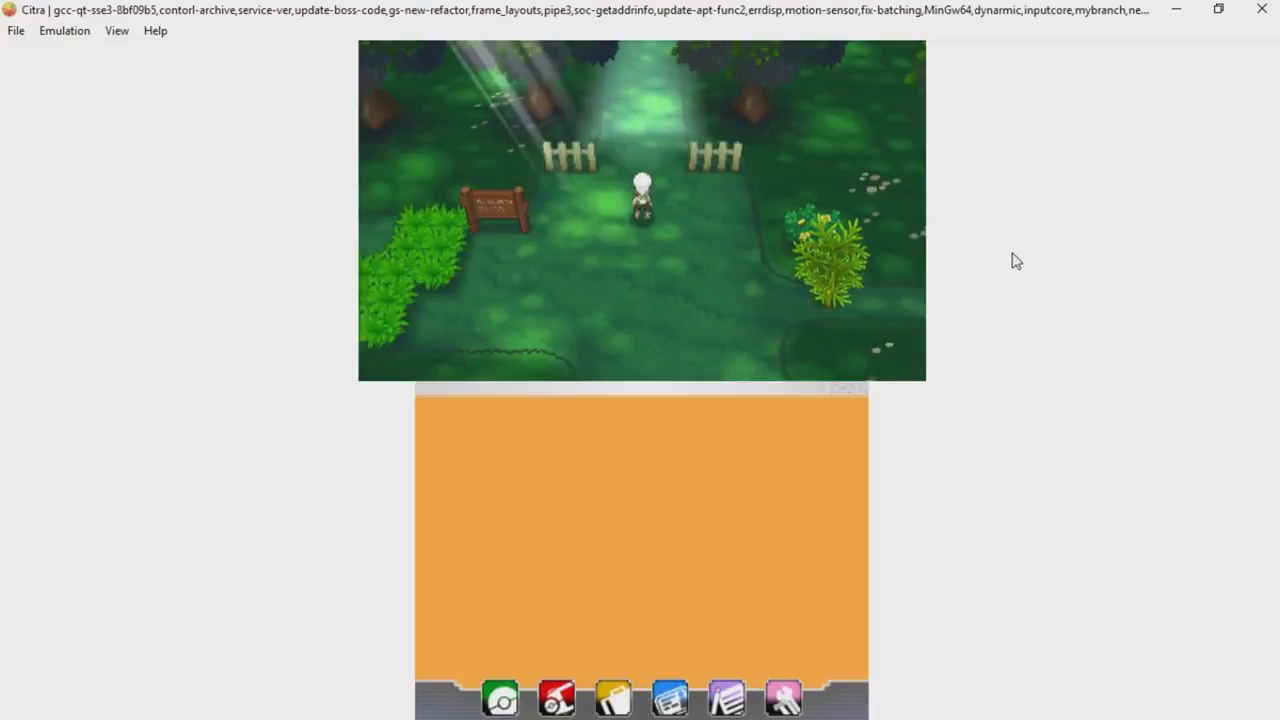
- Close the Citra emulator together with its console window
left_click(13, 31)
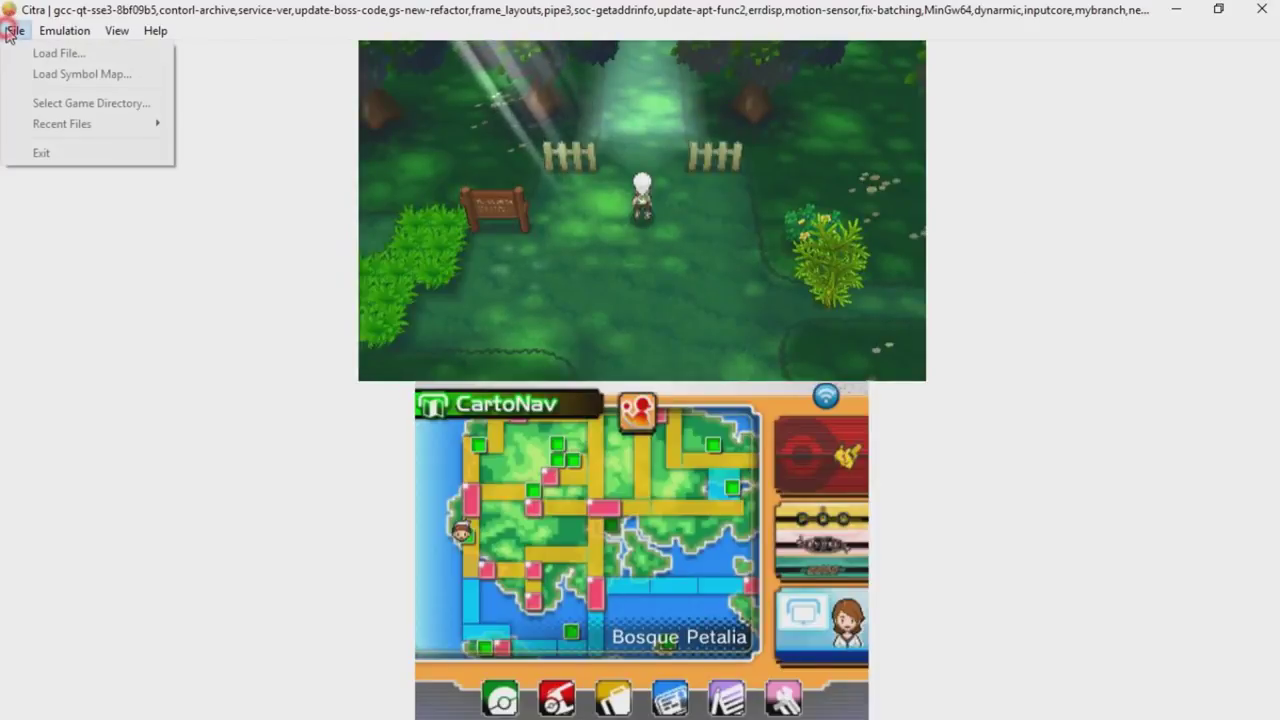
key("Right")
key("Right")
key("Right")
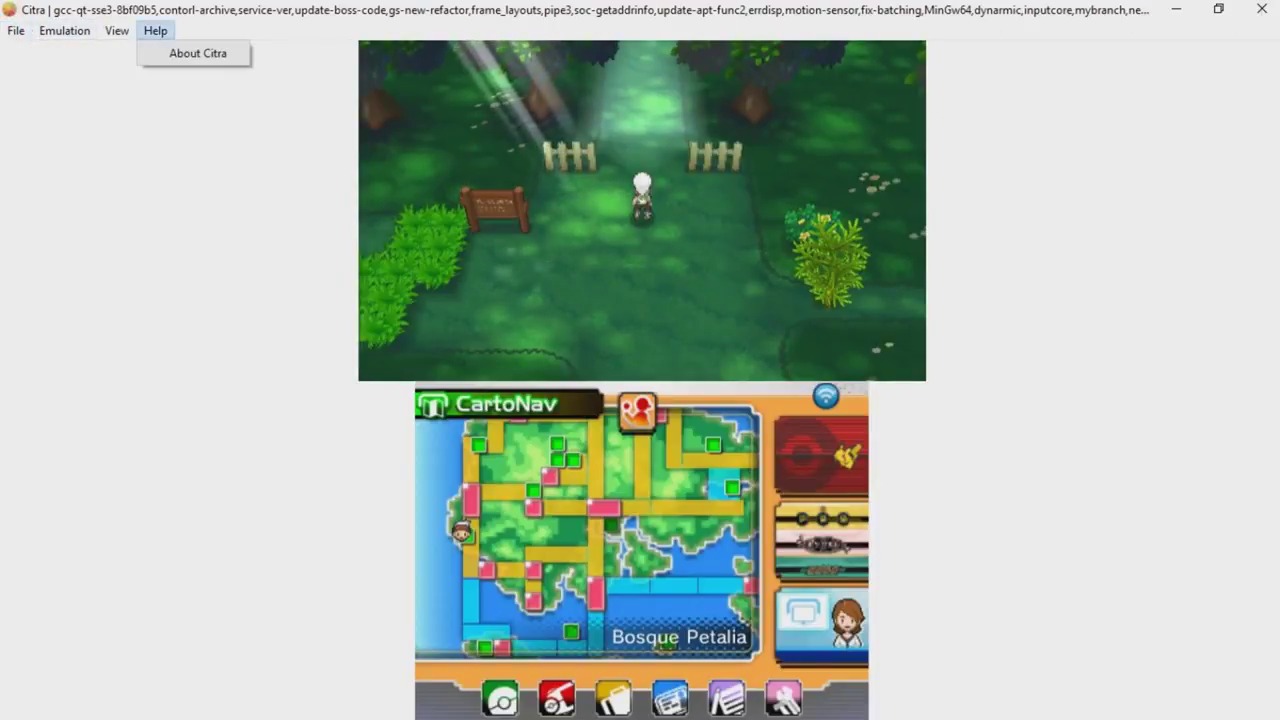
left_click(853, 703)
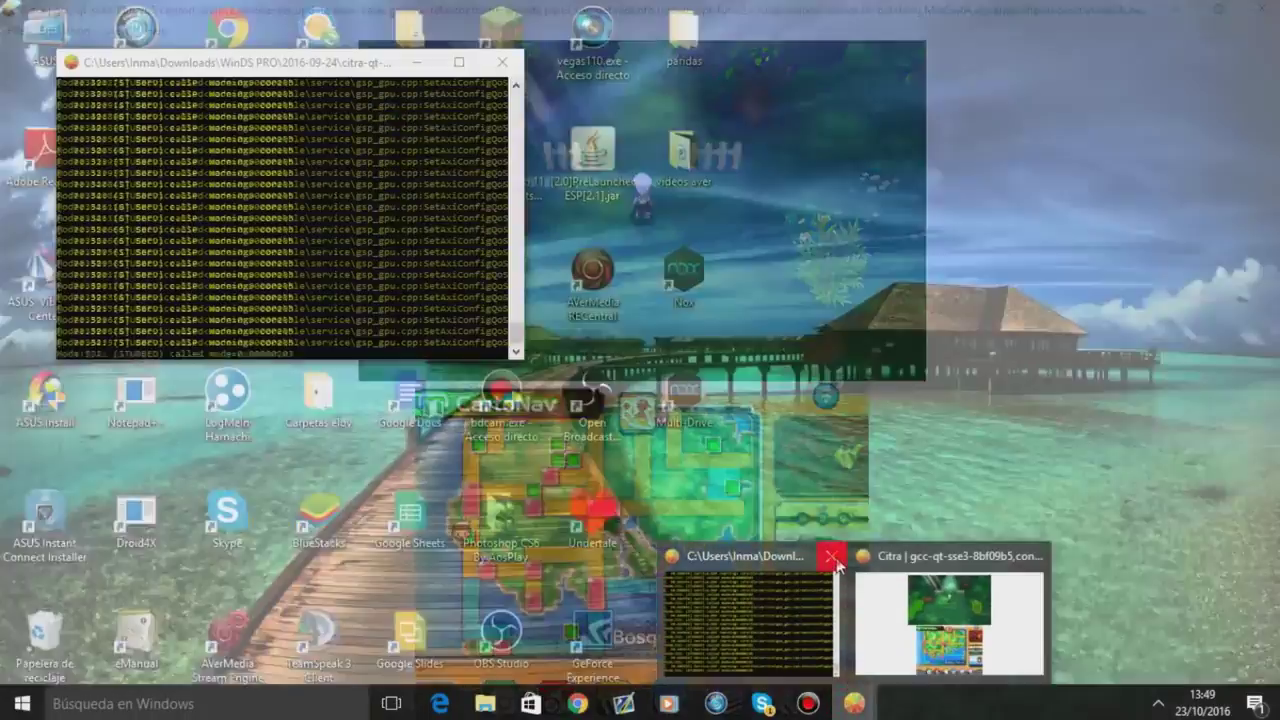
left_click(831, 557)
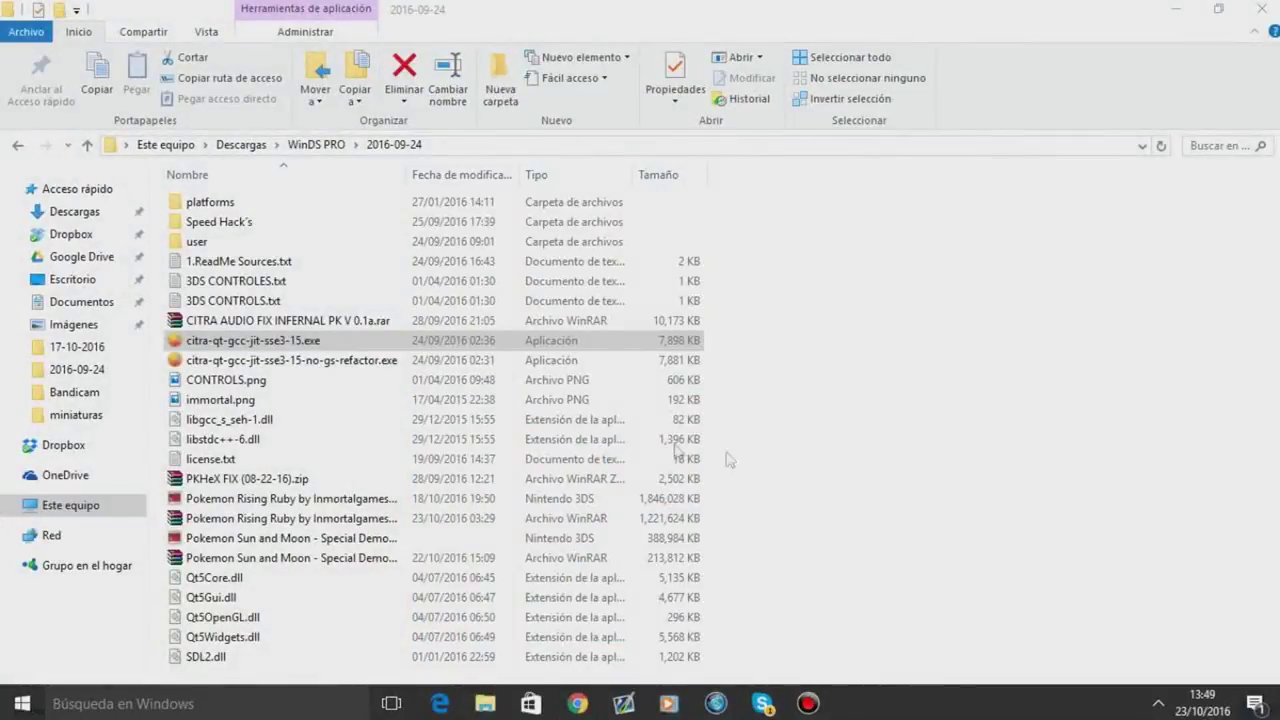
- Go to the 17-10-2016 folder inside WinDS PRO and launch PKHeX.exe, allowing it to run
left_click(272, 341)
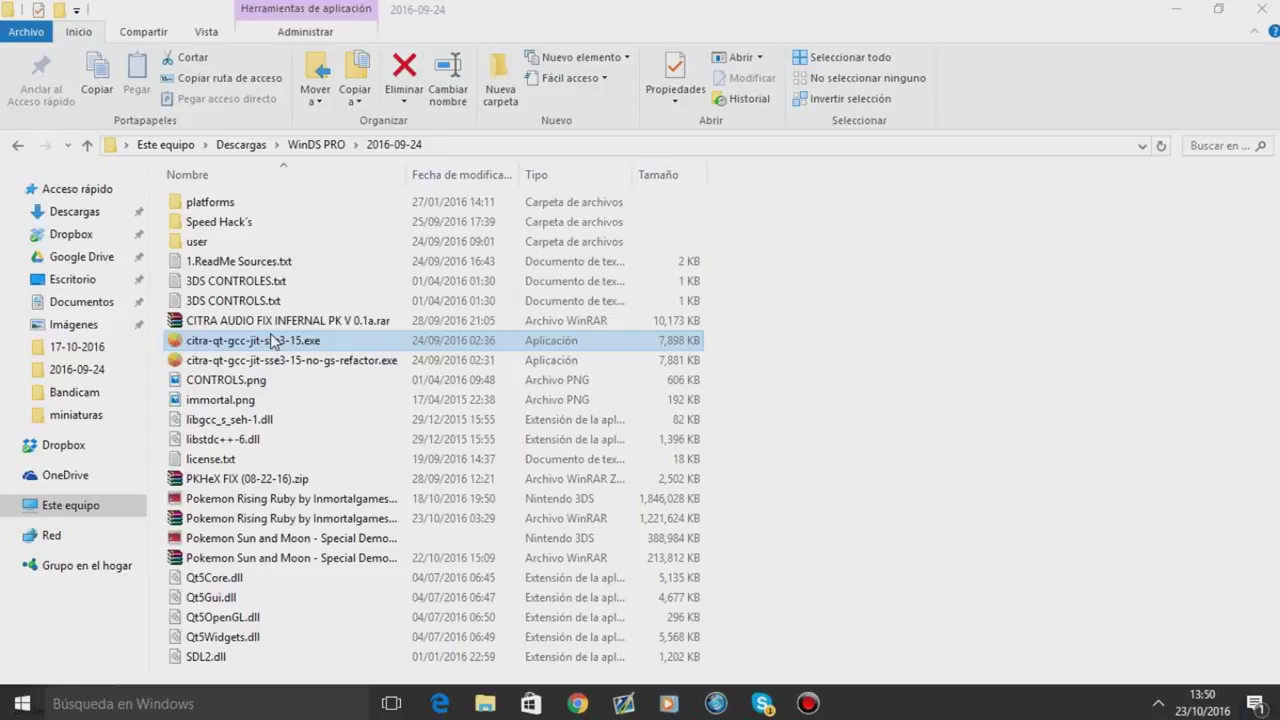
left_click(312, 144)
double_click(270, 201)
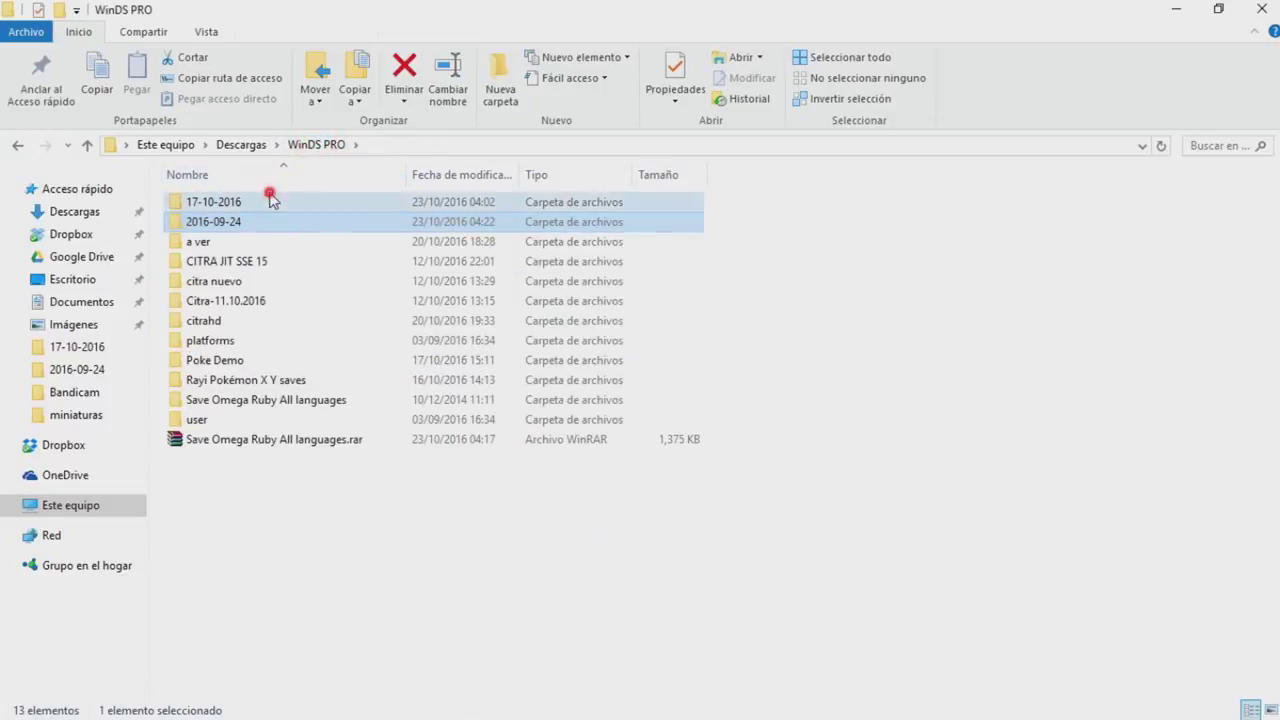
scroll(510, 398, "down", 2)
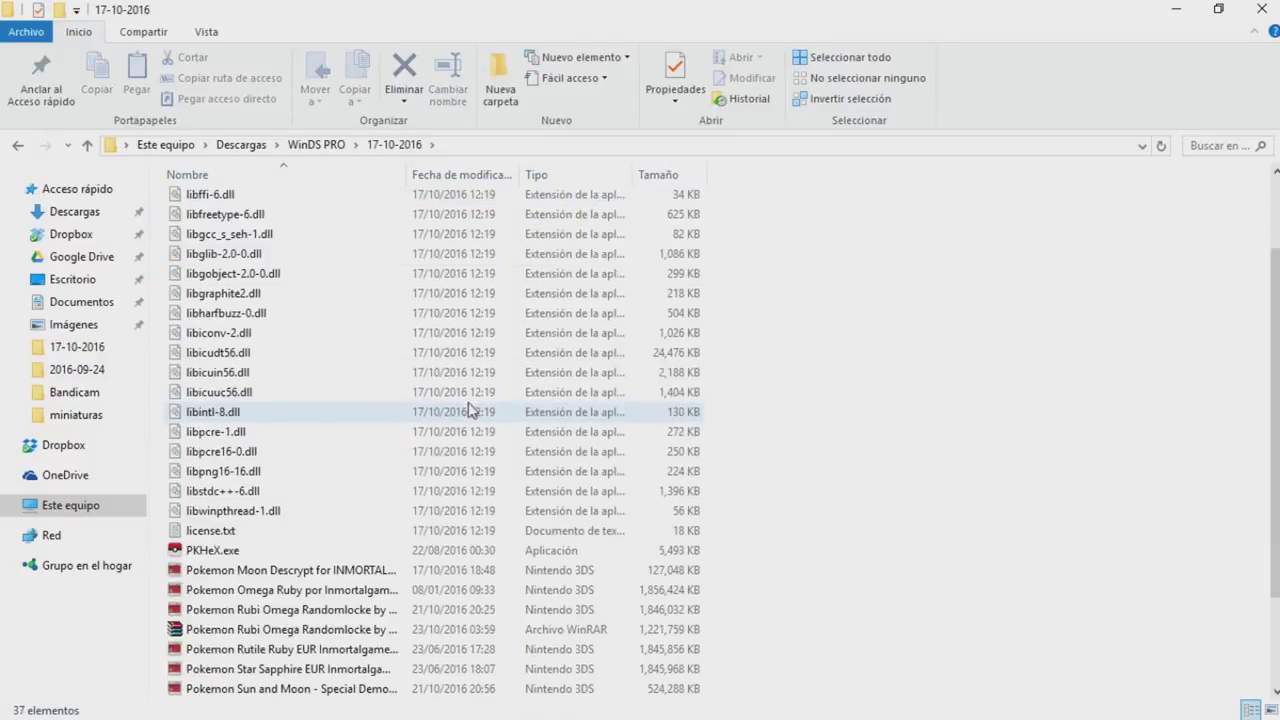
mouse_move(331, 554)
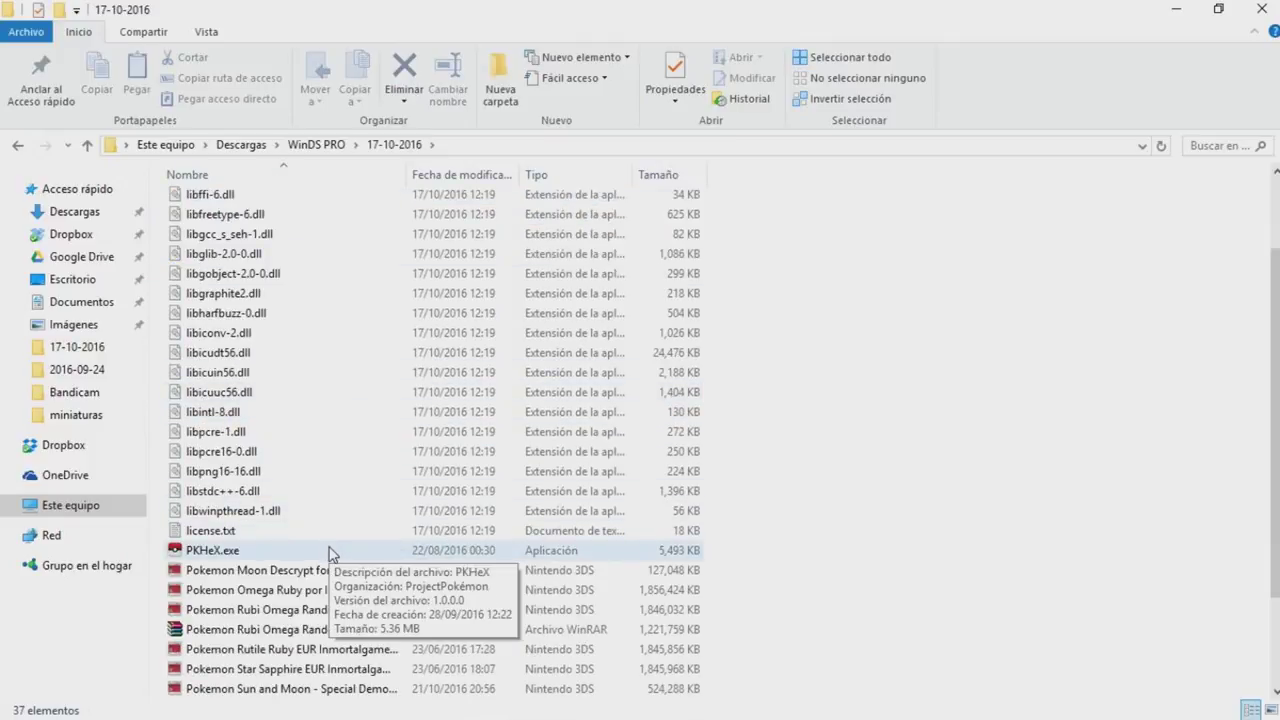
double_click(331, 552)
left_click(697, 390)
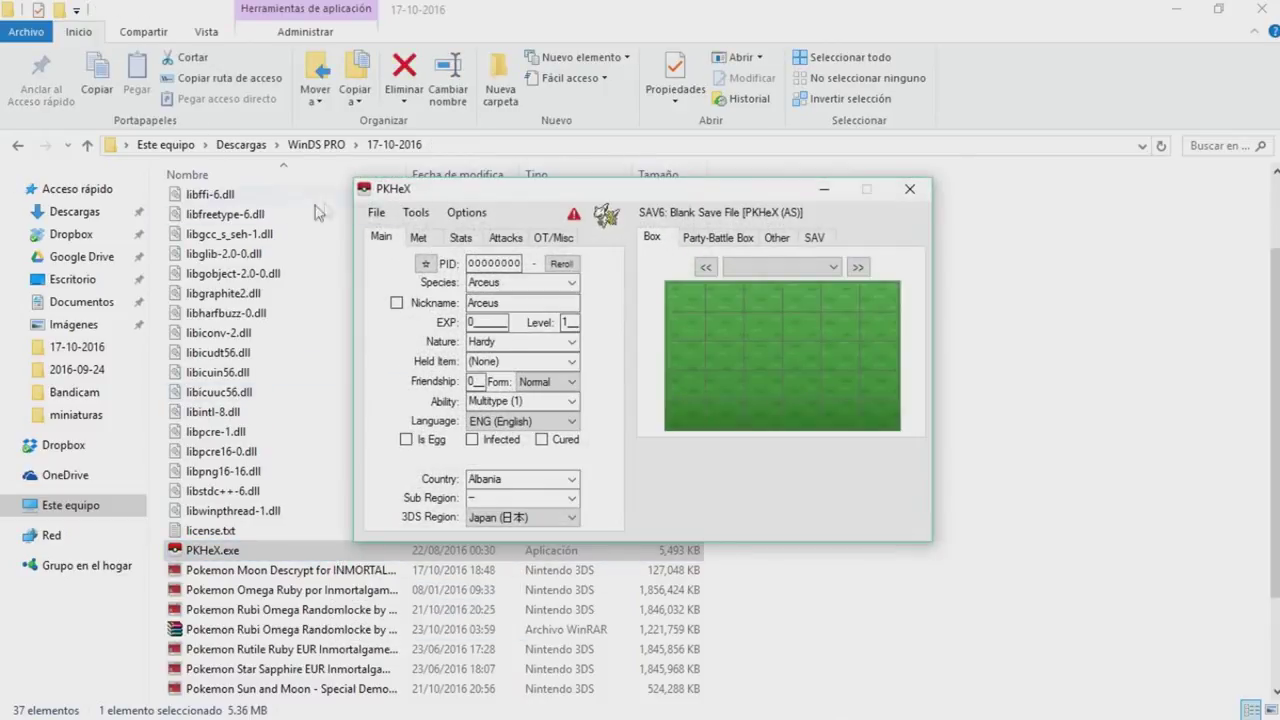
- Switch the PKHeX interface language to Español
left_click(374, 213)
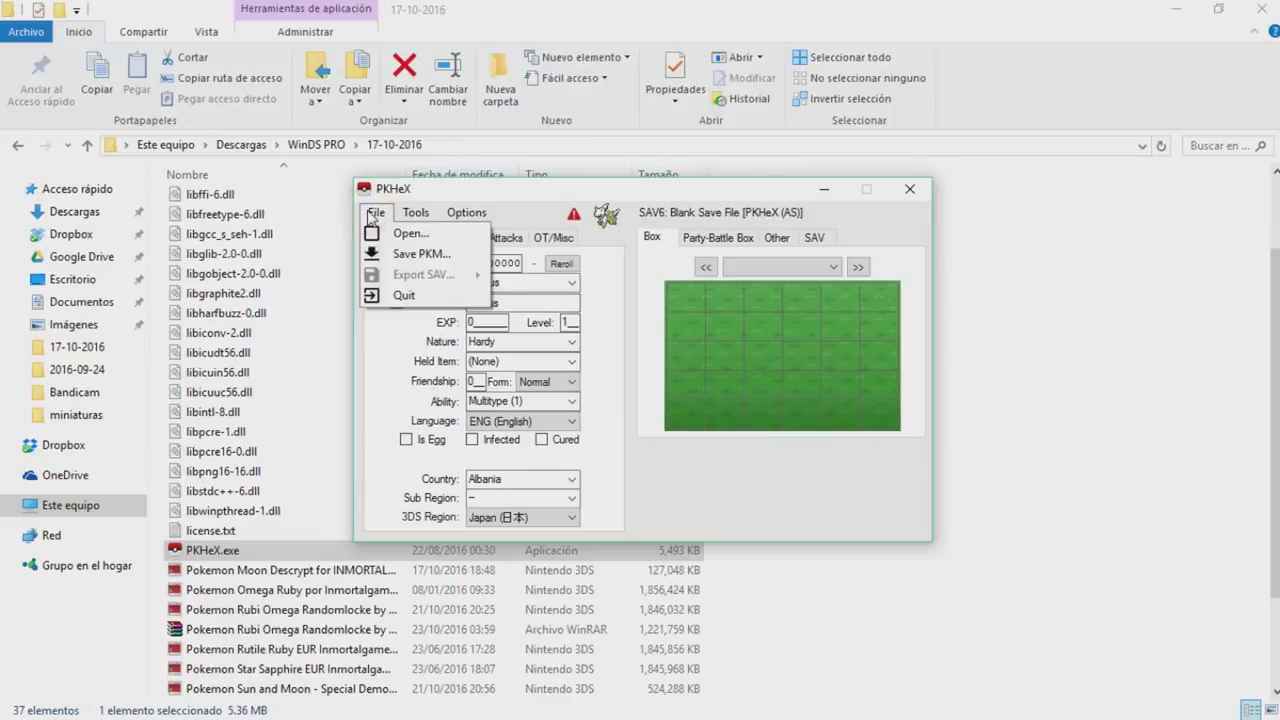
left_click(466, 212)
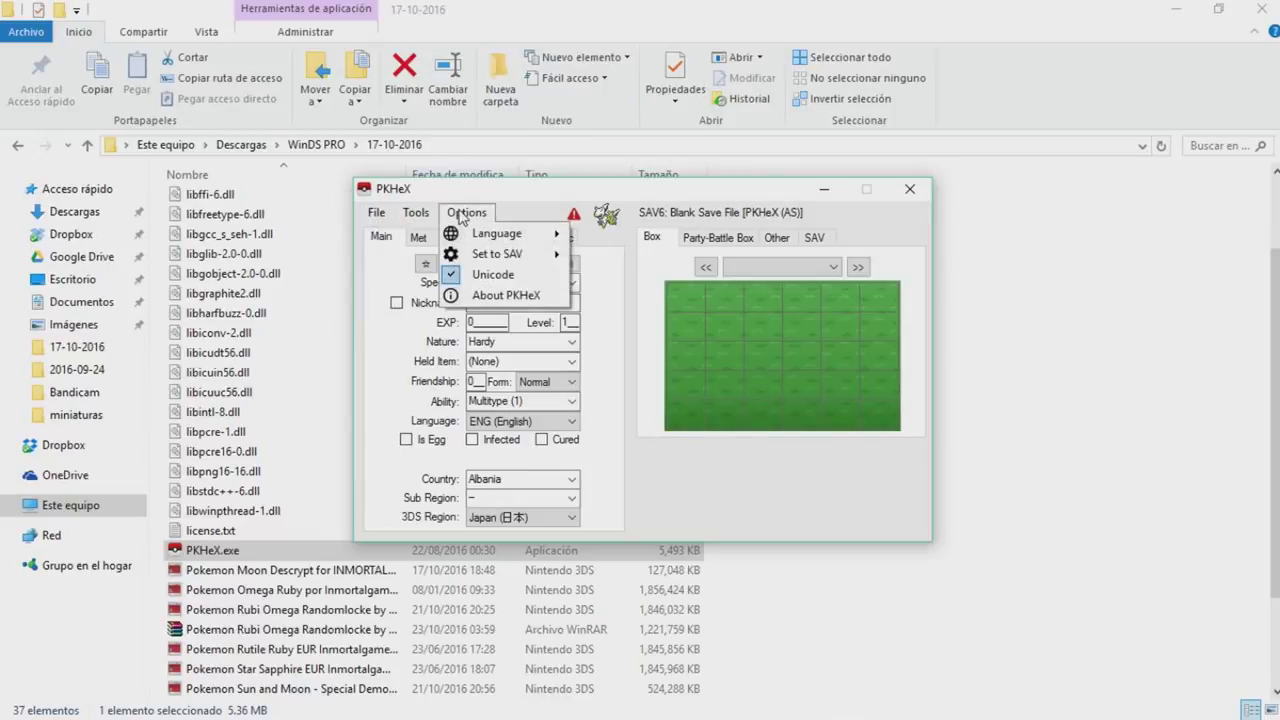
mouse_move(500, 233)
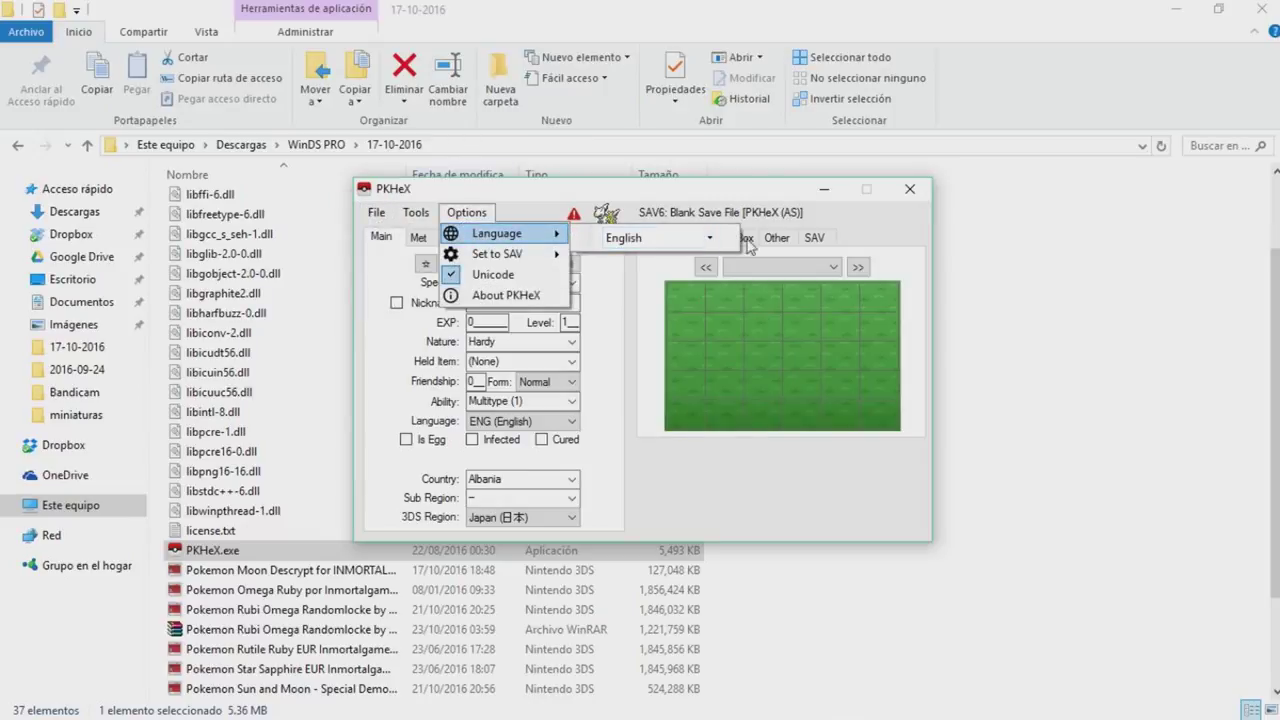
left_click(712, 239)
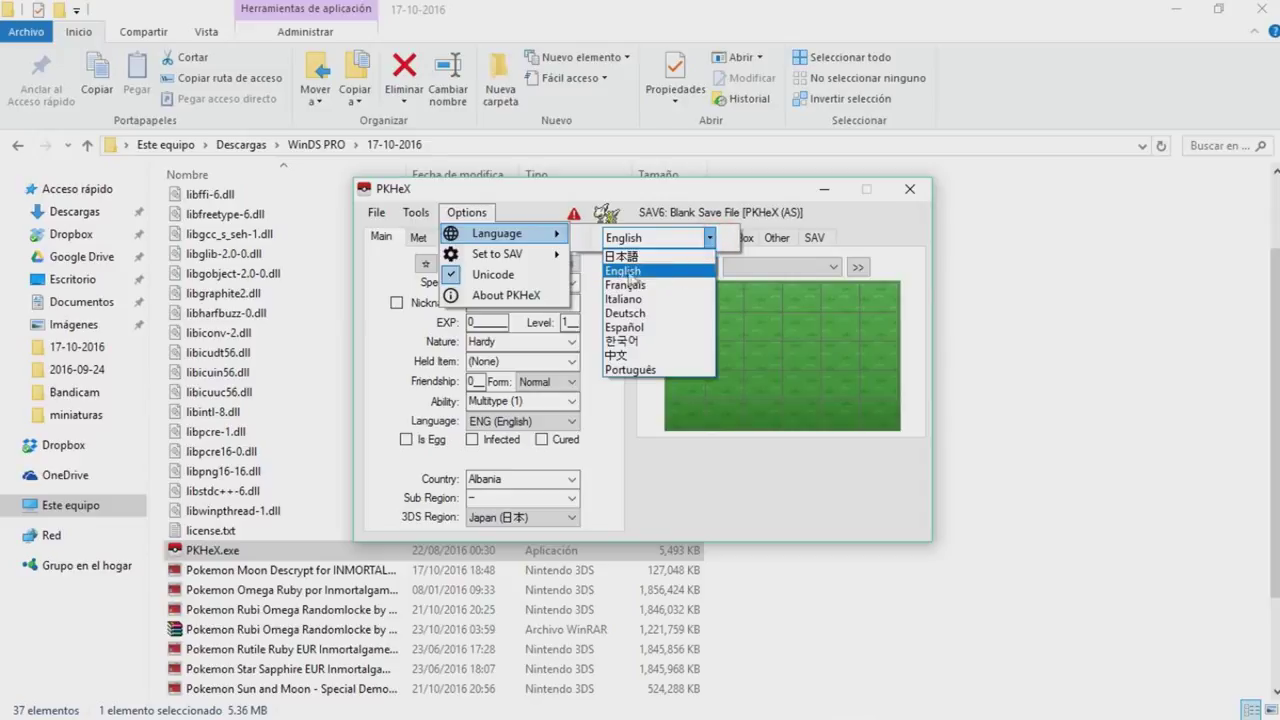
left_click(638, 327)
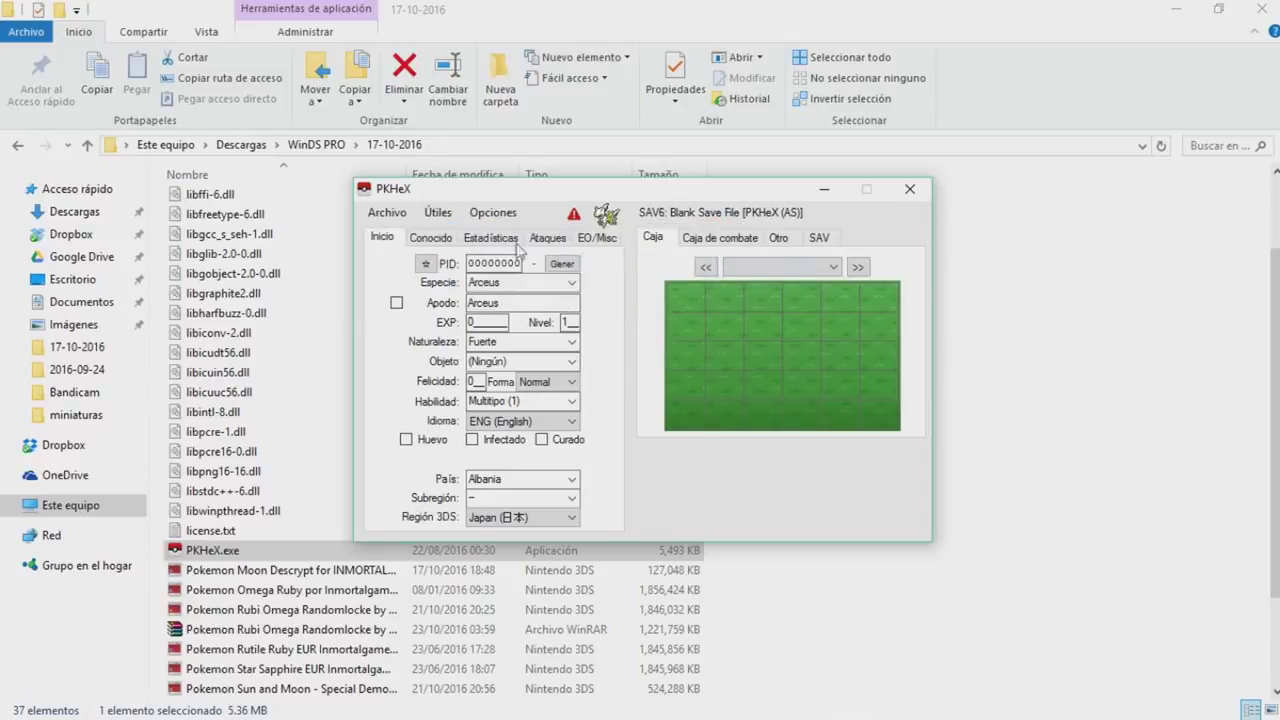
- Start opening a save file in PKHeX and browse from WinDS PRO\2016-09-24\user\sdmc down to the title\00040000 folder
left_click(390, 215)
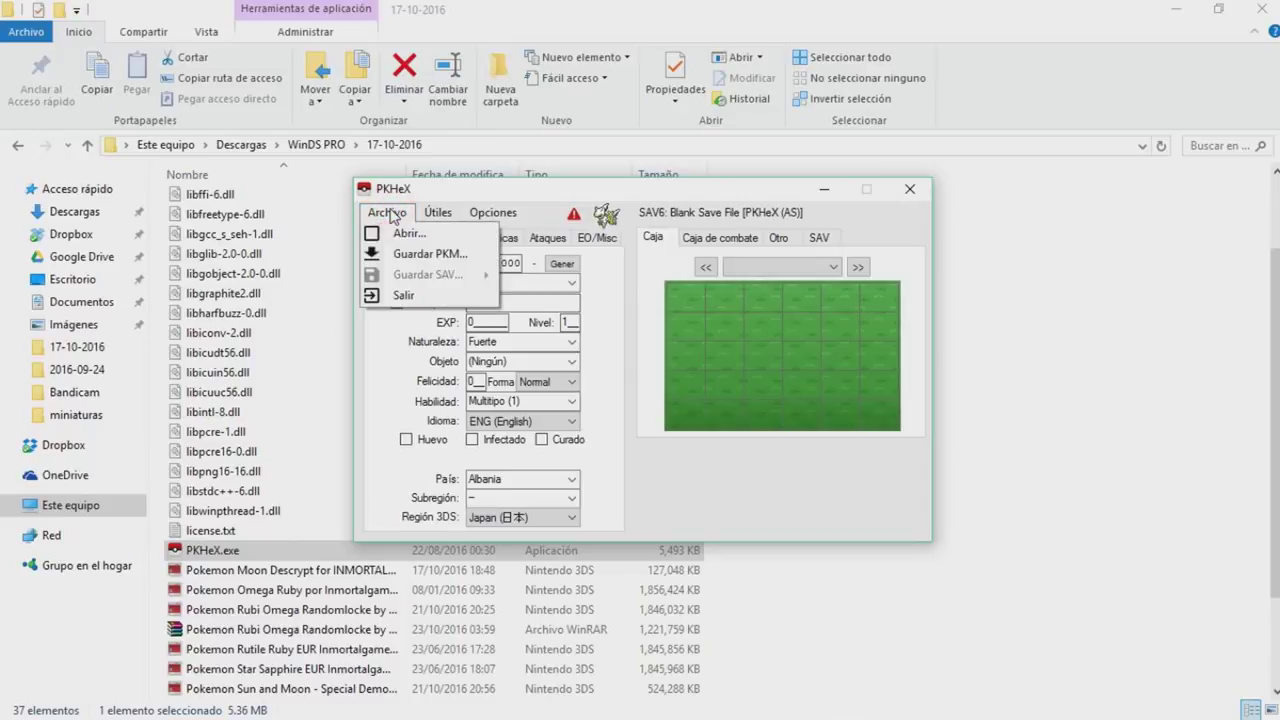
left_click(393, 234)
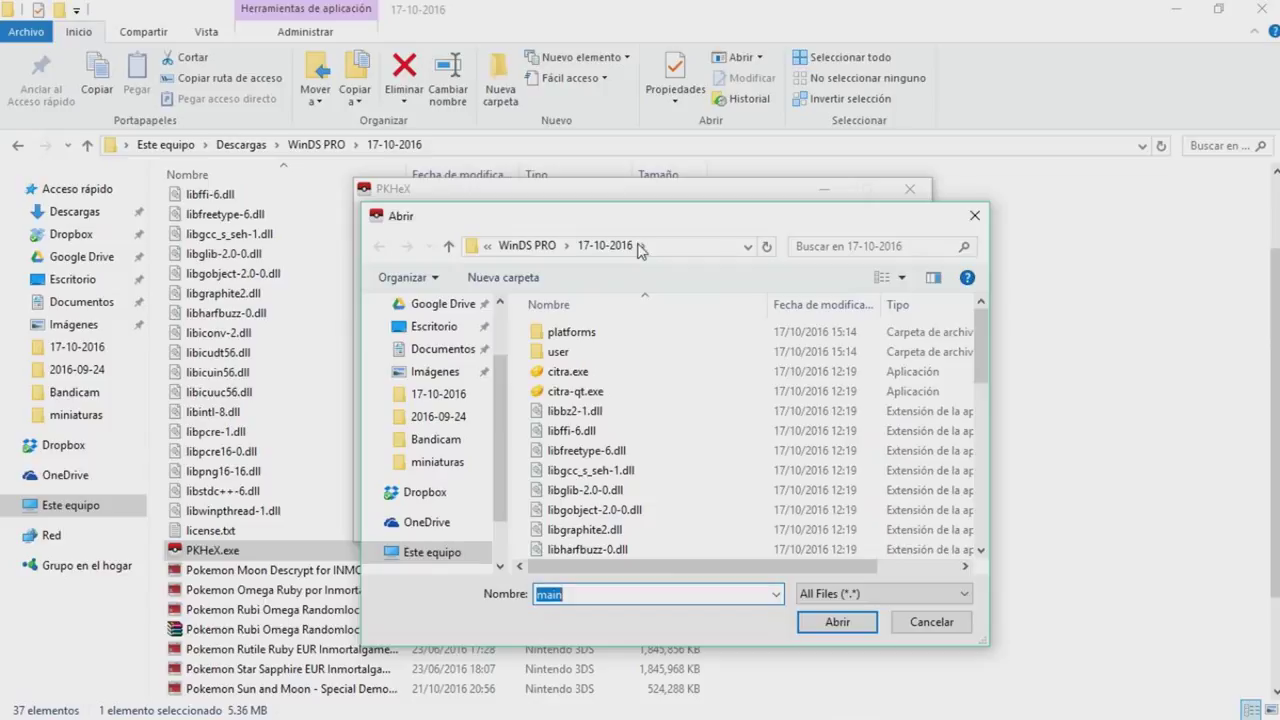
left_click(520, 245)
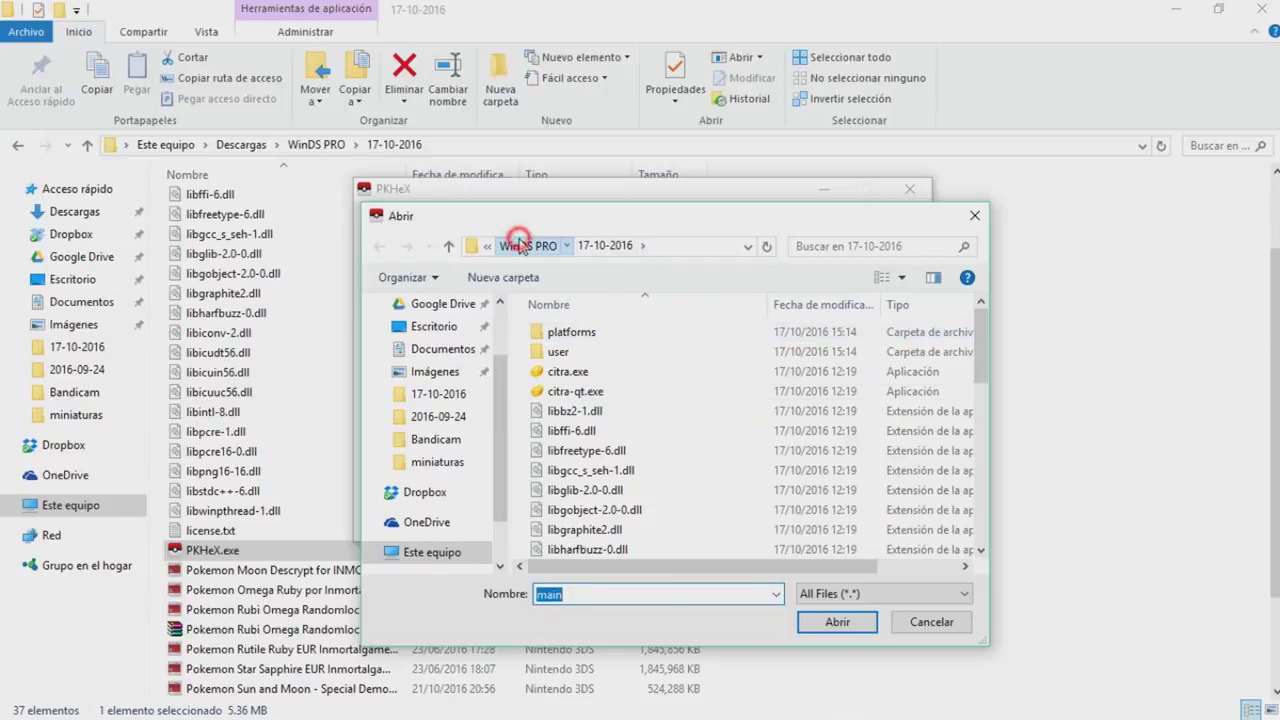
double_click(588, 355)
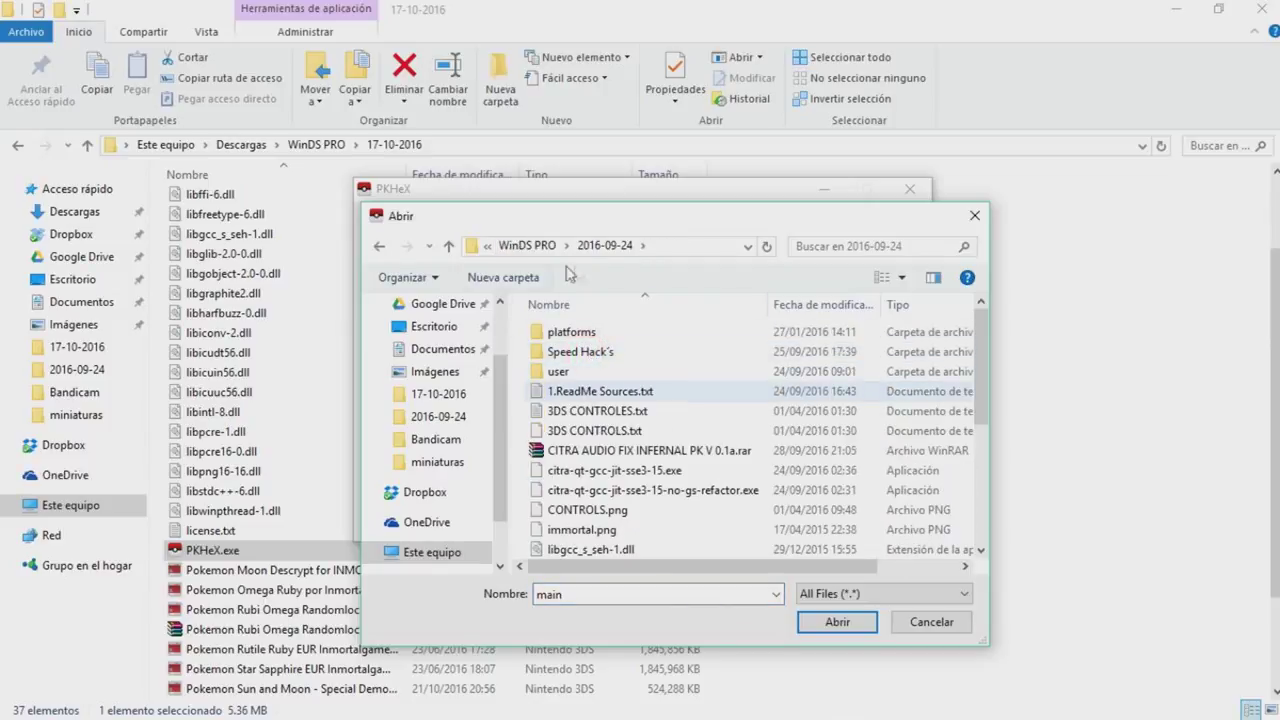
double_click(588, 372)
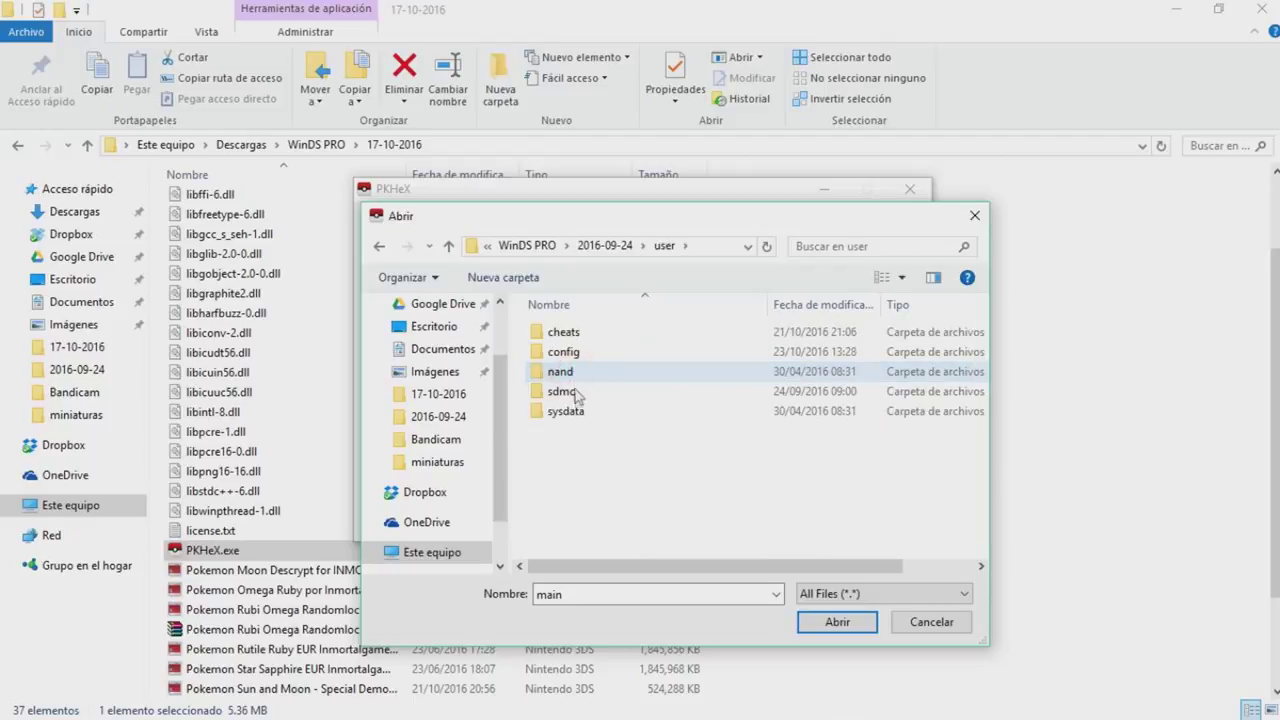
left_click(576, 394)
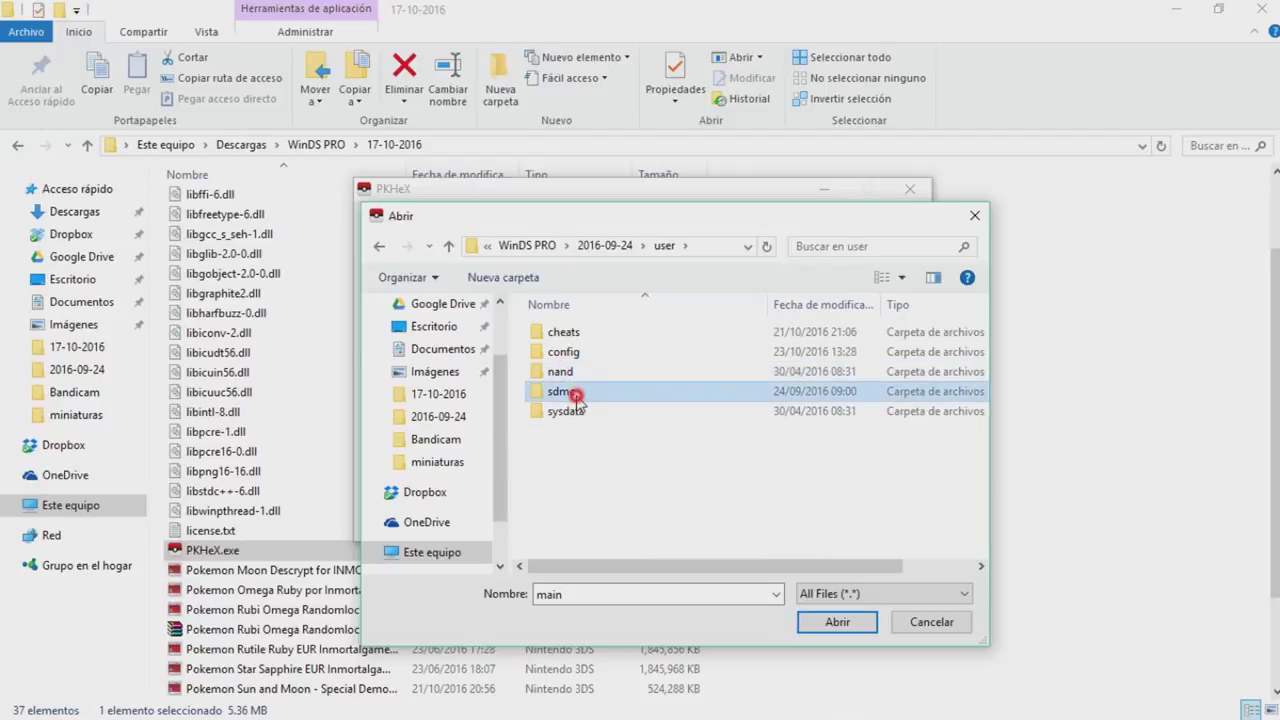
double_click(576, 394)
double_click(597, 354)
double_click(594, 336)
double_click(594, 336)
double_click(588, 354)
left_click(588, 336)
double_click(588, 336)
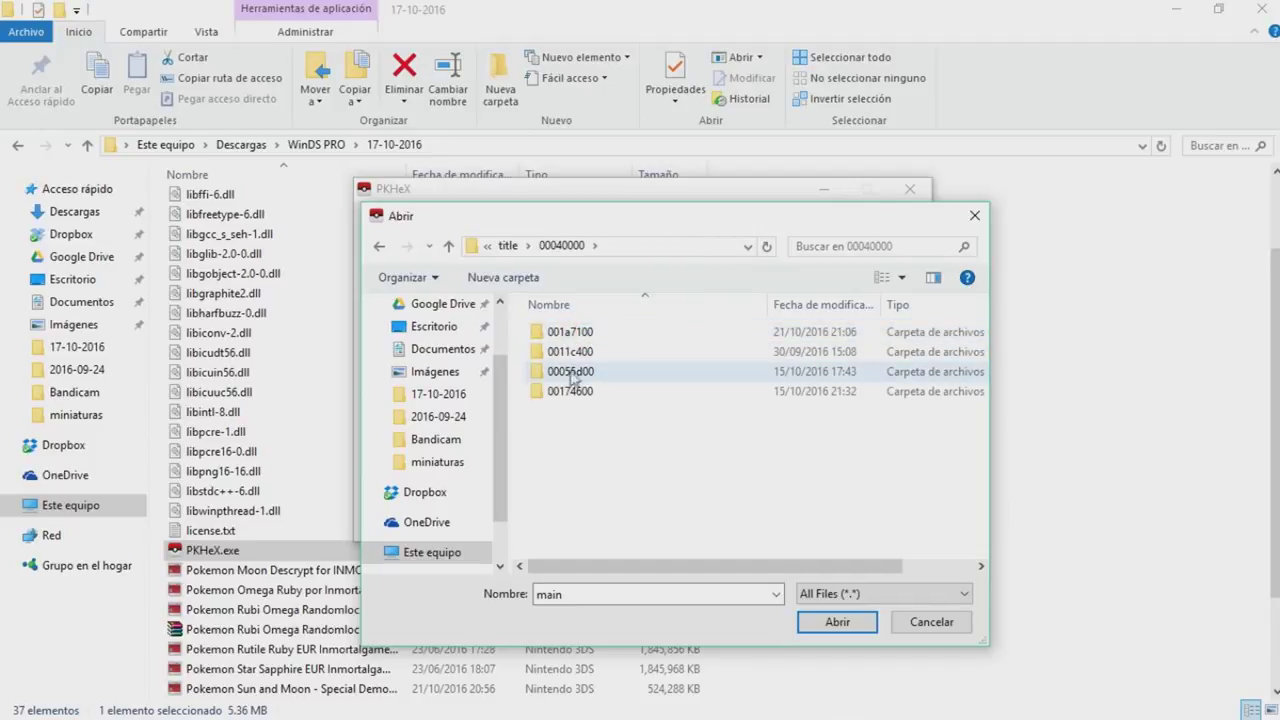
- Open the main save from the 0011c400\data\00000001 folder
mouse_move(578, 362)
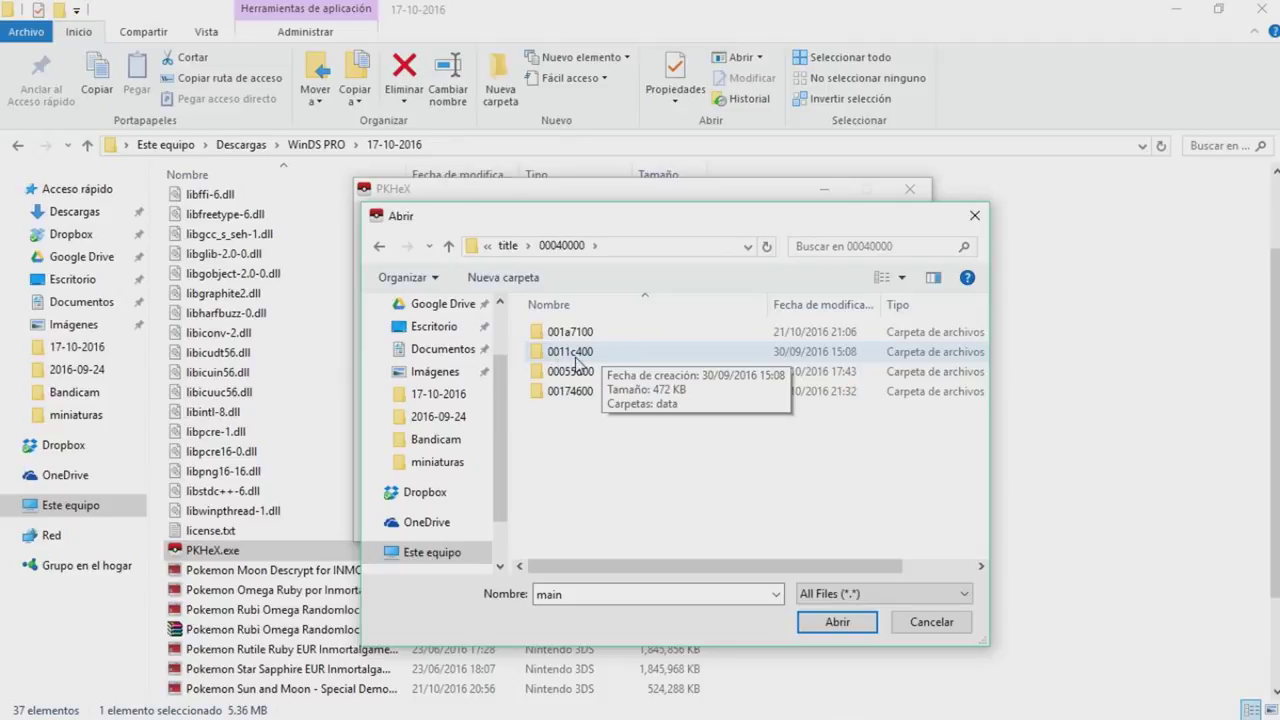
double_click(580, 358)
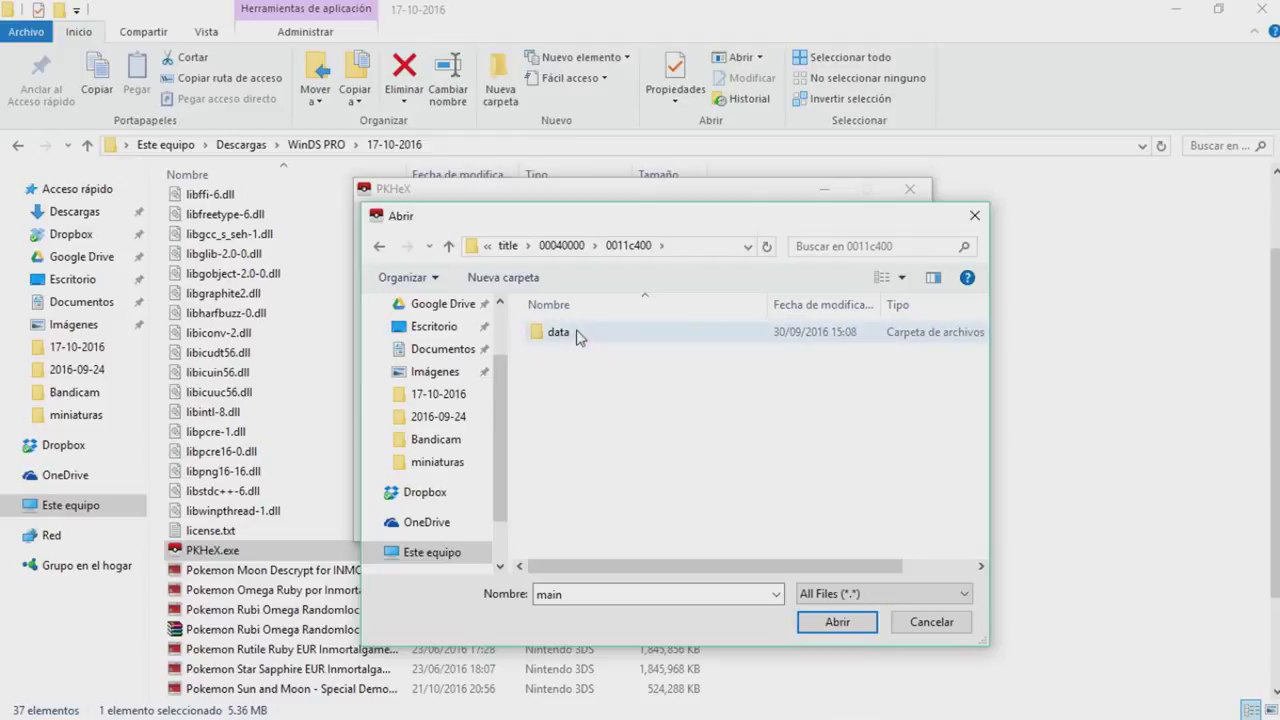
double_click(558, 332)
double_click(560, 332)
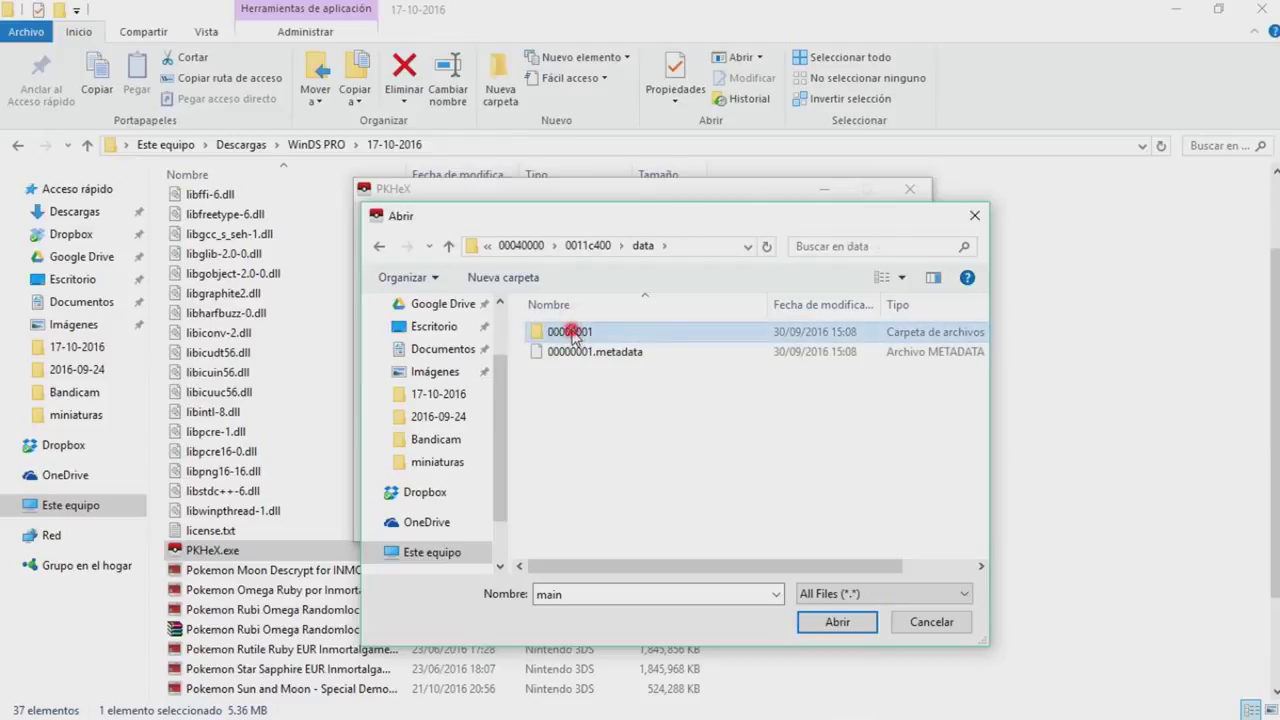
double_click(560, 332)
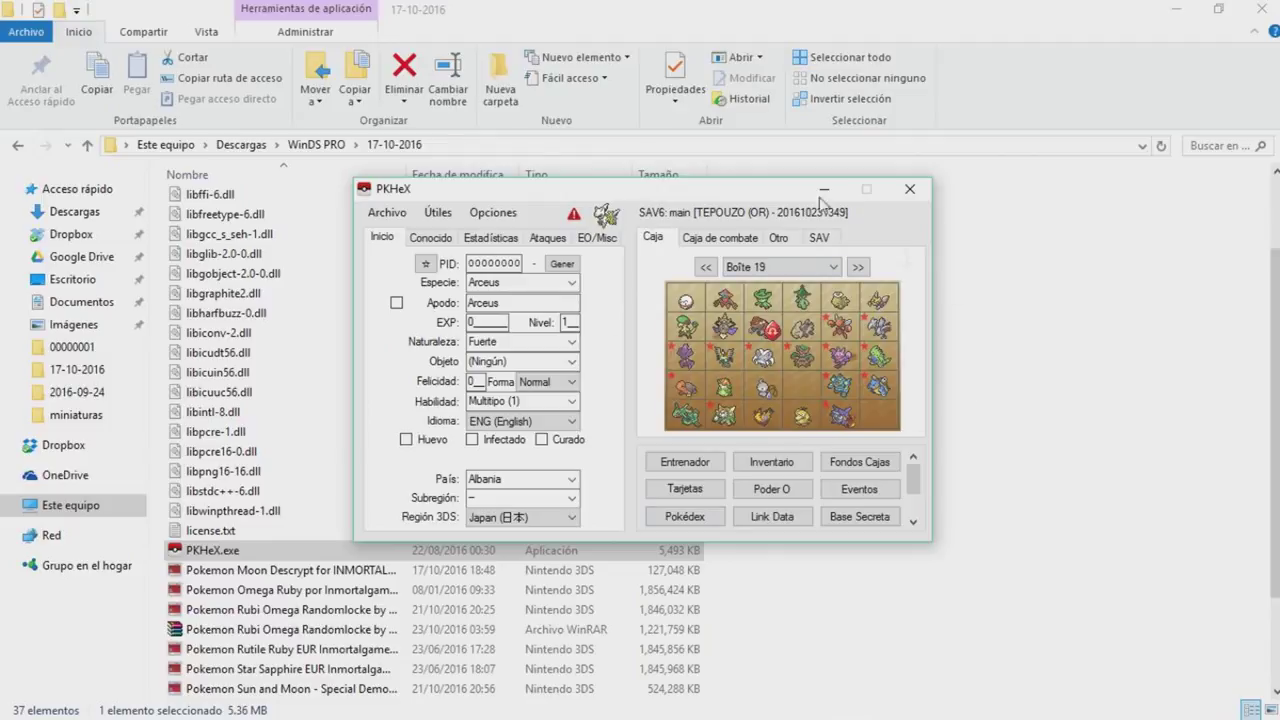
- Show the team in Caja de combate and load its Wailord into the Pokémon editor
left_click(725, 240)
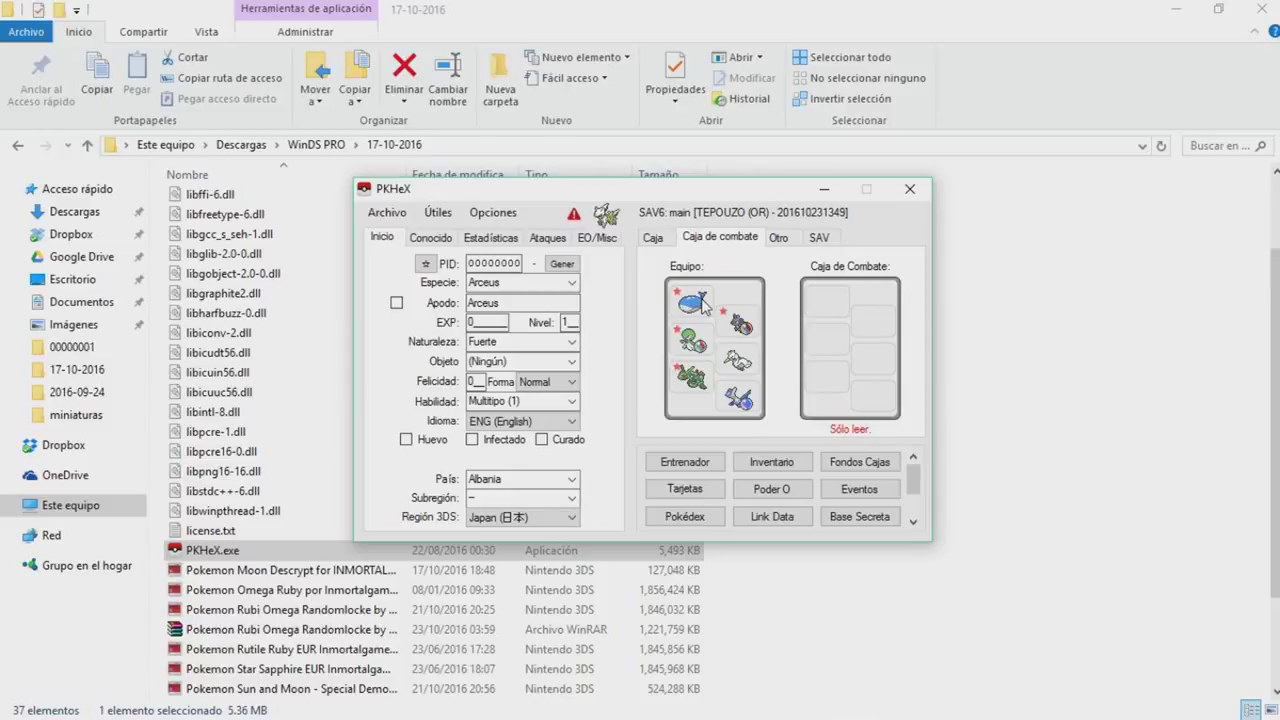
left_click_drag(703, 305, 612, 224)
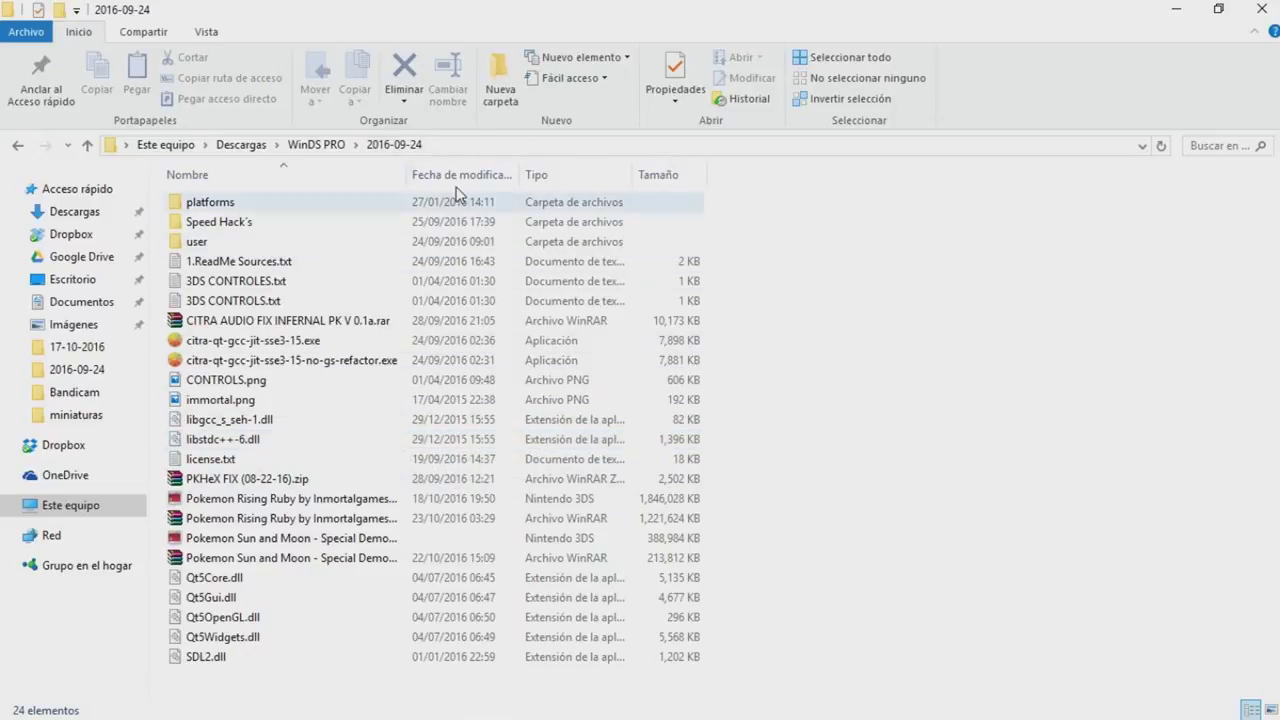
- From WinDS PRO, go to the 2016-09-24 folder and launch citra-qt-gcc-jit-sse3-15.exe, allowing it to run
left_click(320, 144)
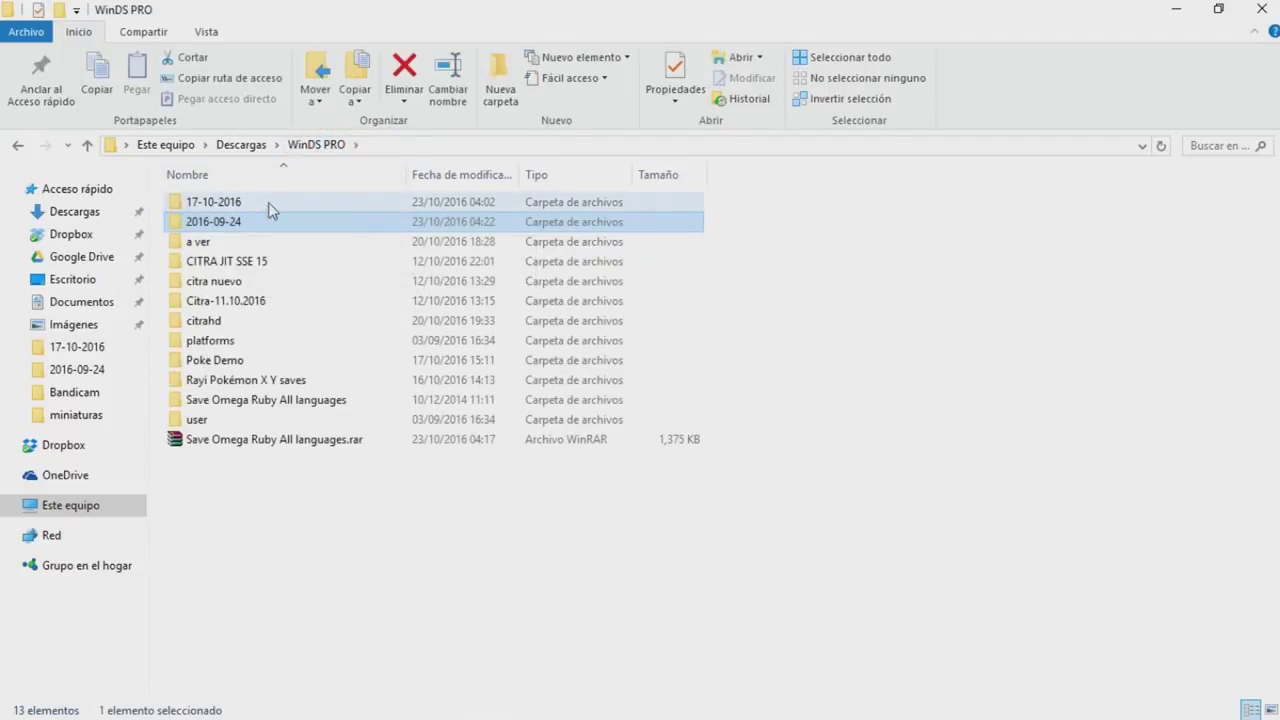
mouse_move(271, 207)
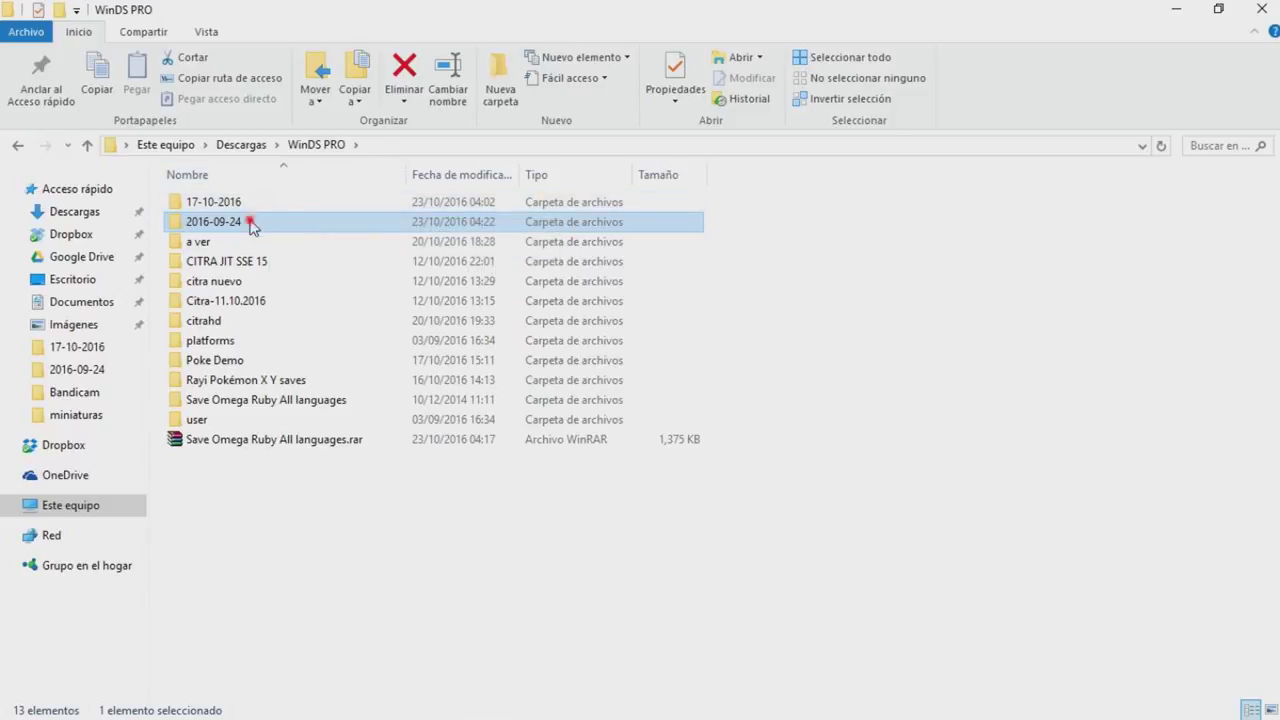
double_click(251, 223)
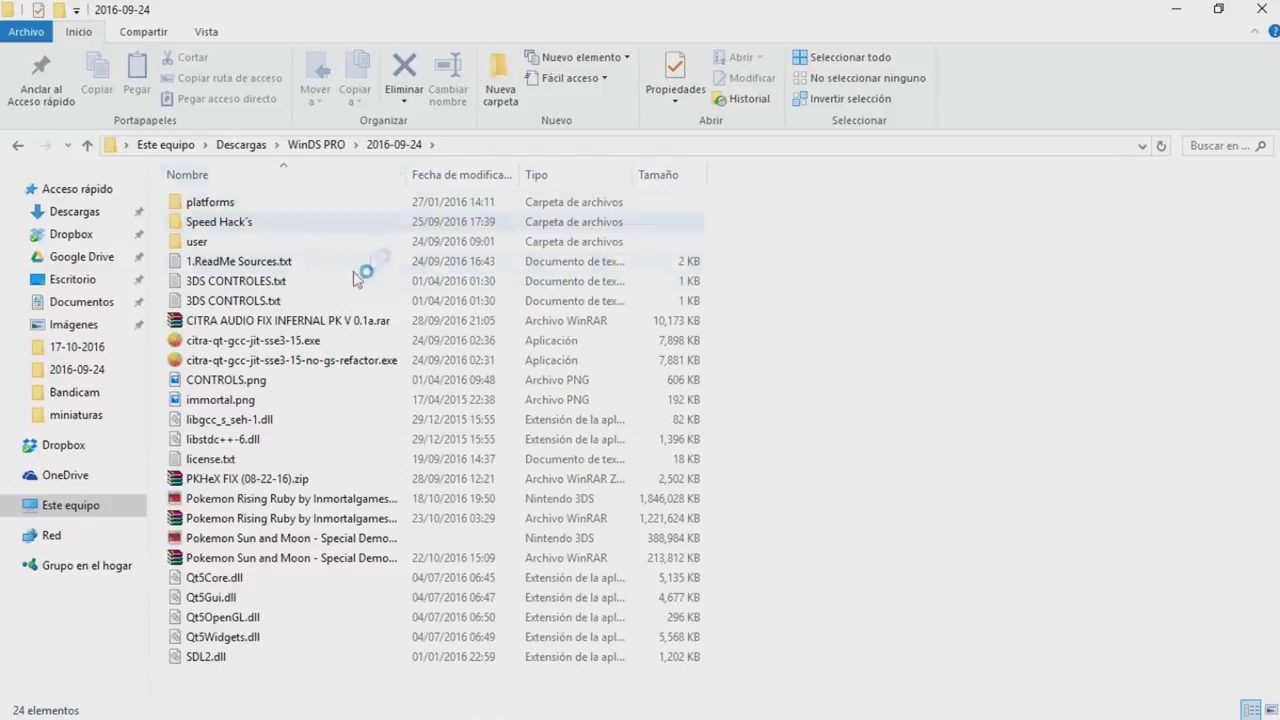
mouse_move(280, 248)
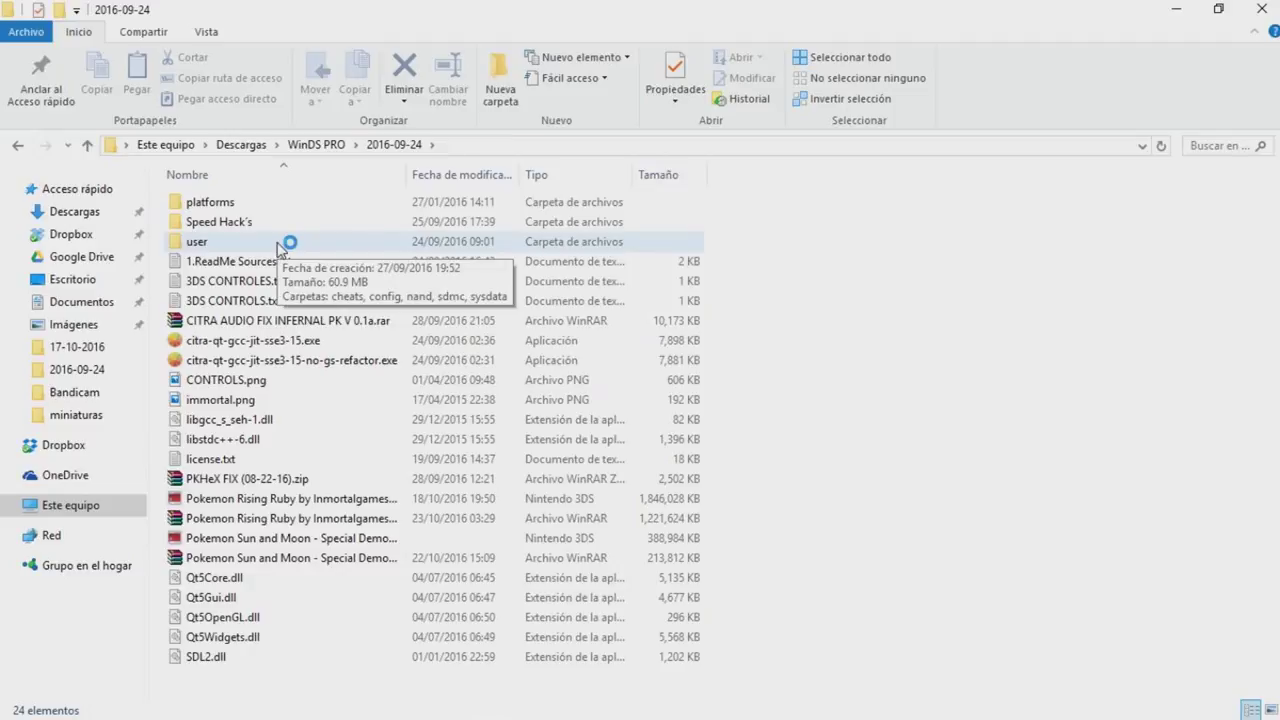
double_click(311, 344)
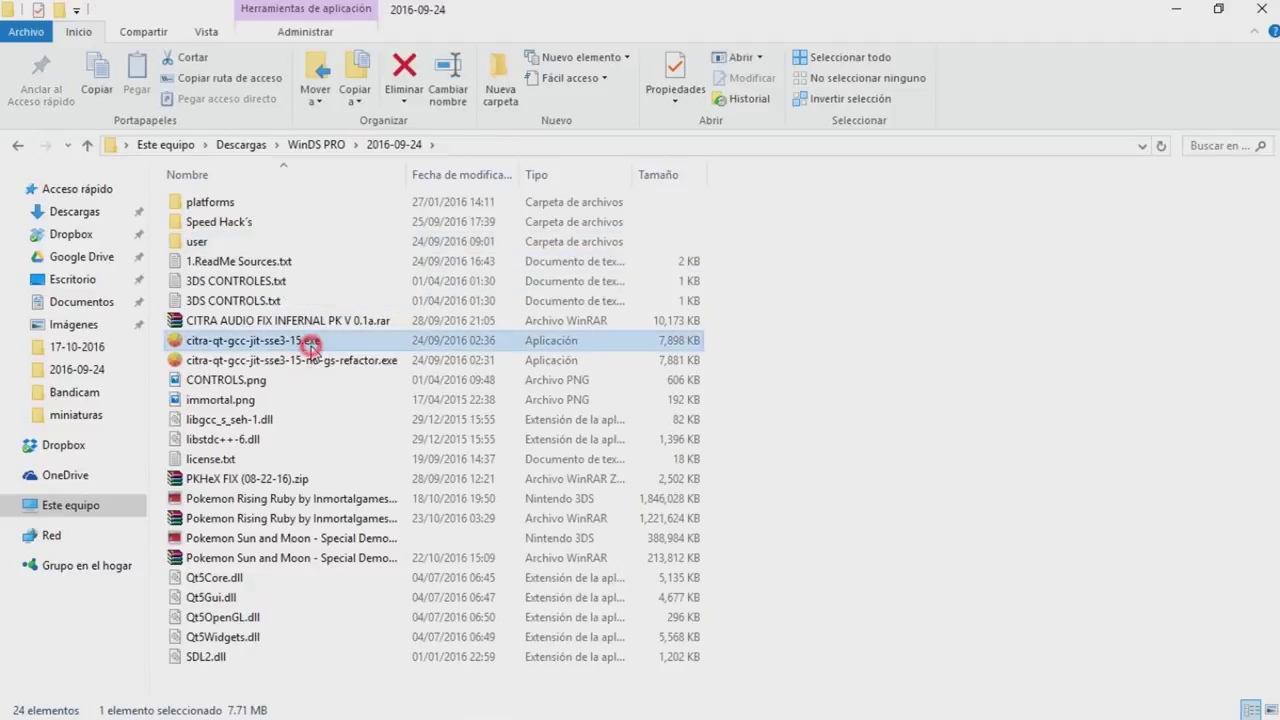
left_click(735, 391)
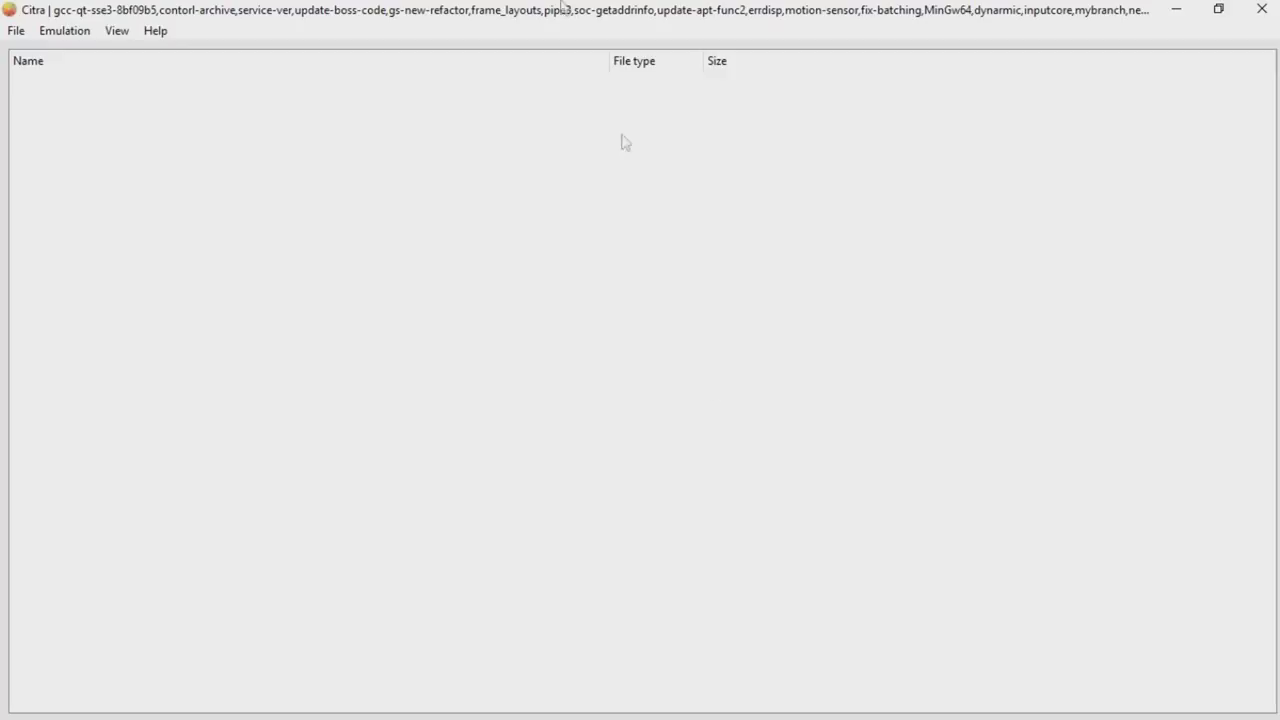
- Load Pokemon Omega Ruby por Inmortalgames.3ds in Citra and continue the saved game at Bosque Petalia
left_click(19, 30)
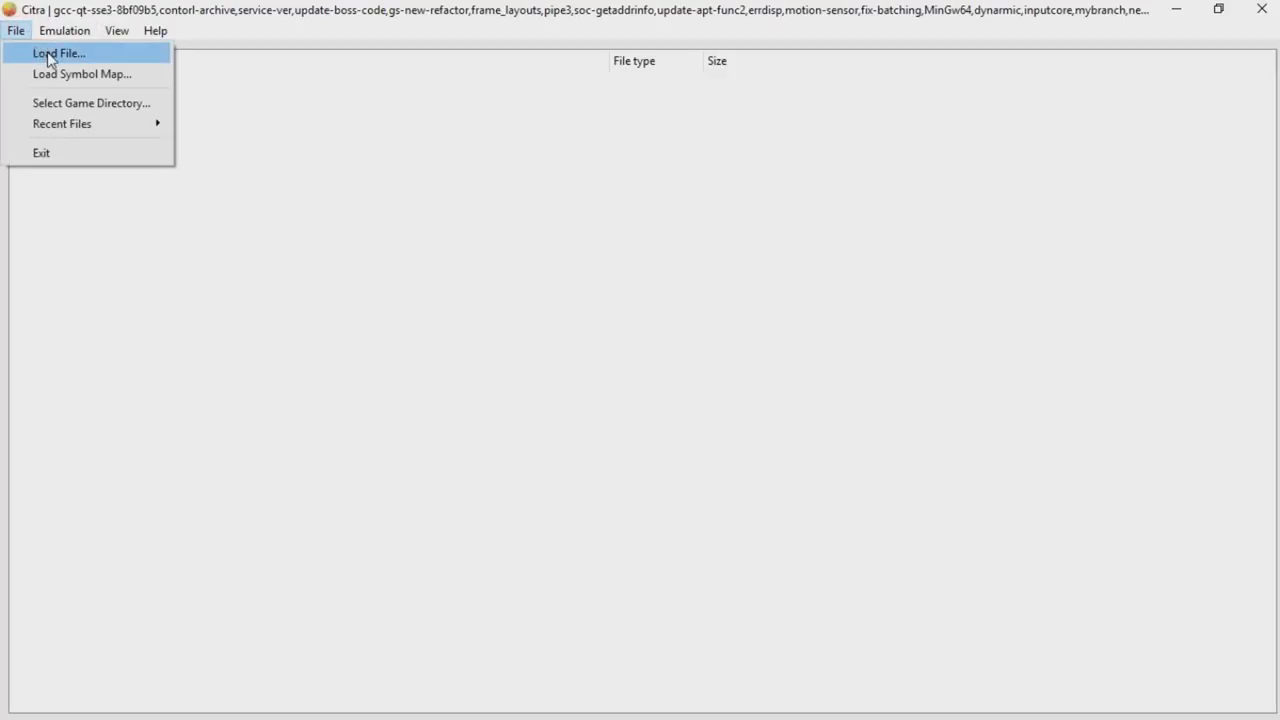
left_click(46, 53)
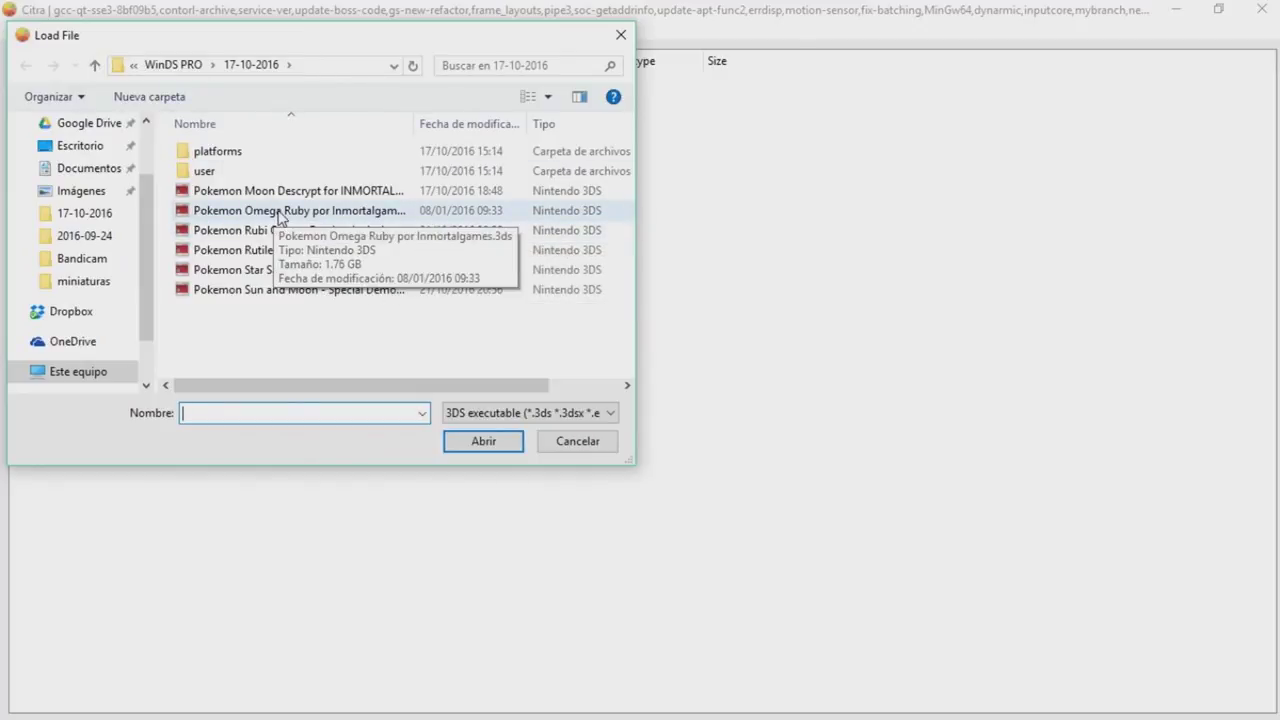
double_click(280, 212)
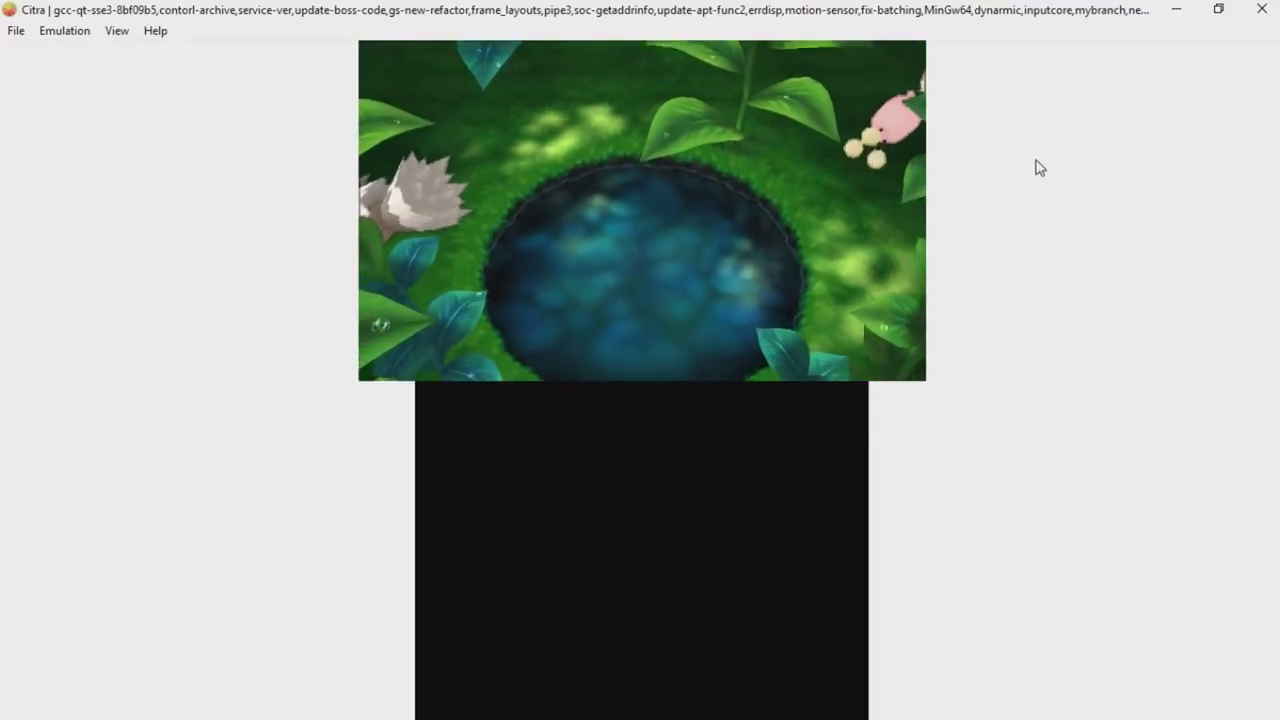
left_click(1049, 336)
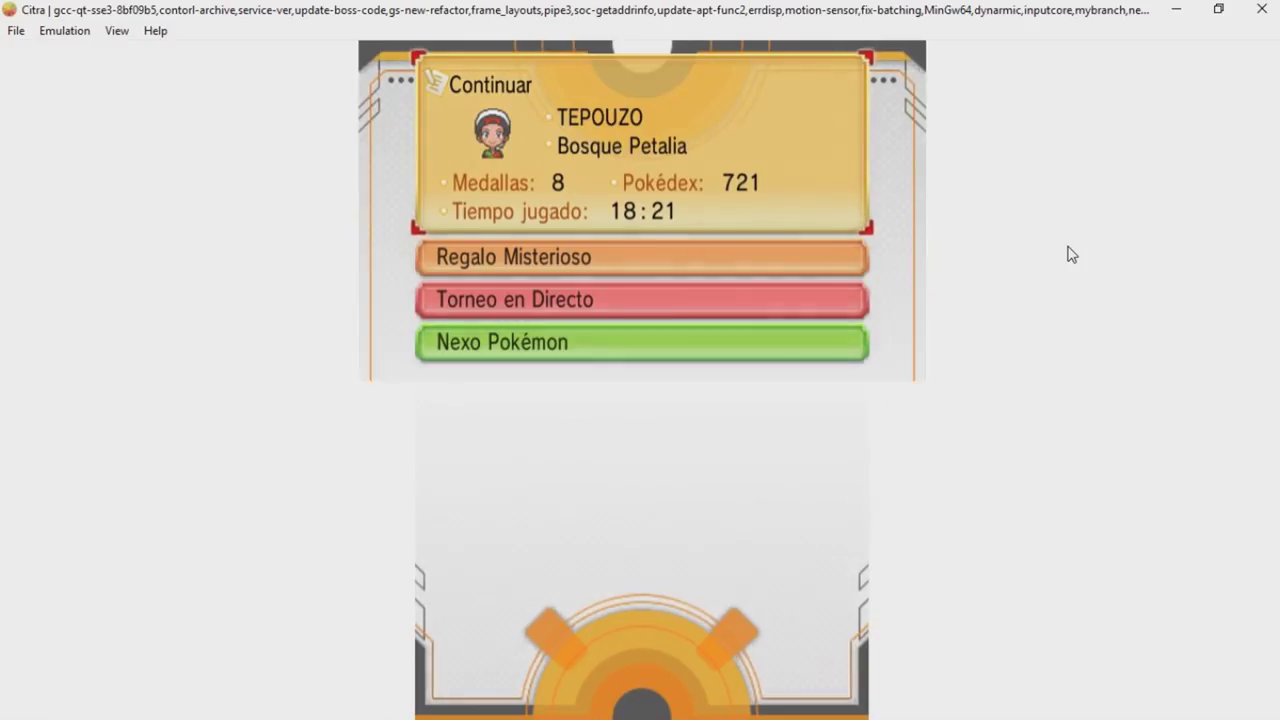
key("a")
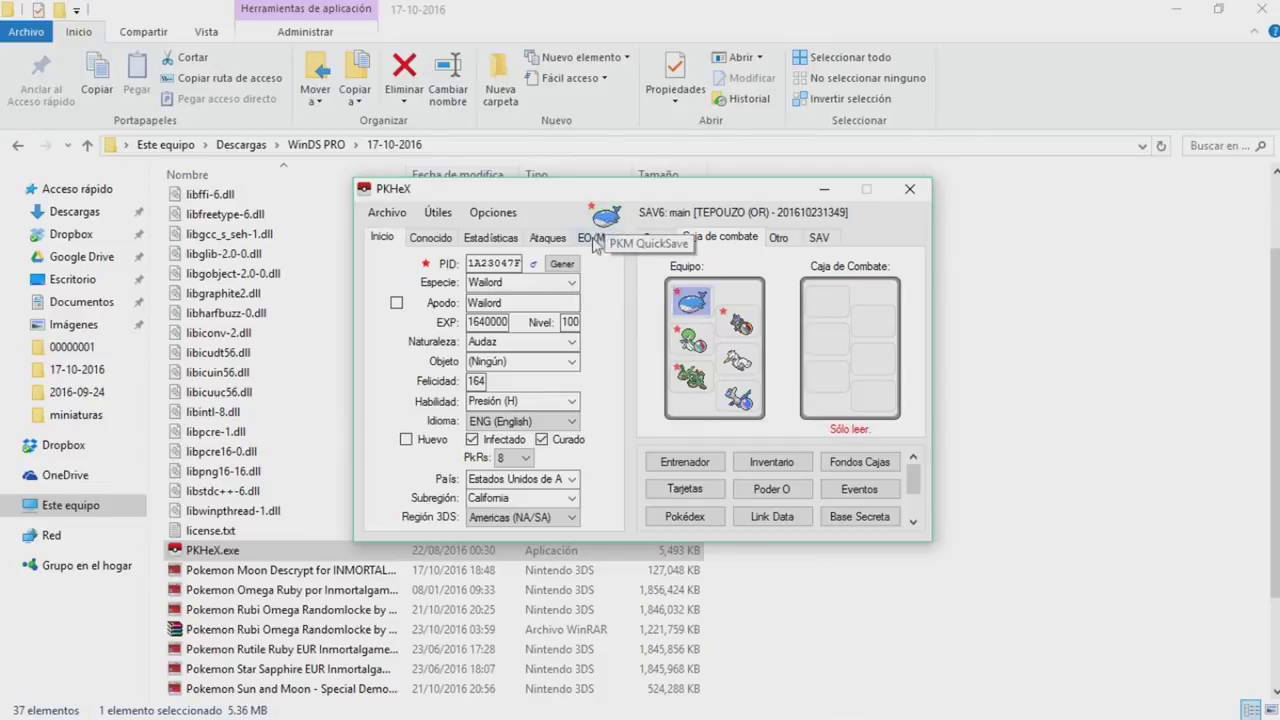
- In PKHeX, change the loaded Wailord's species to Lucario
left_click(520, 282)
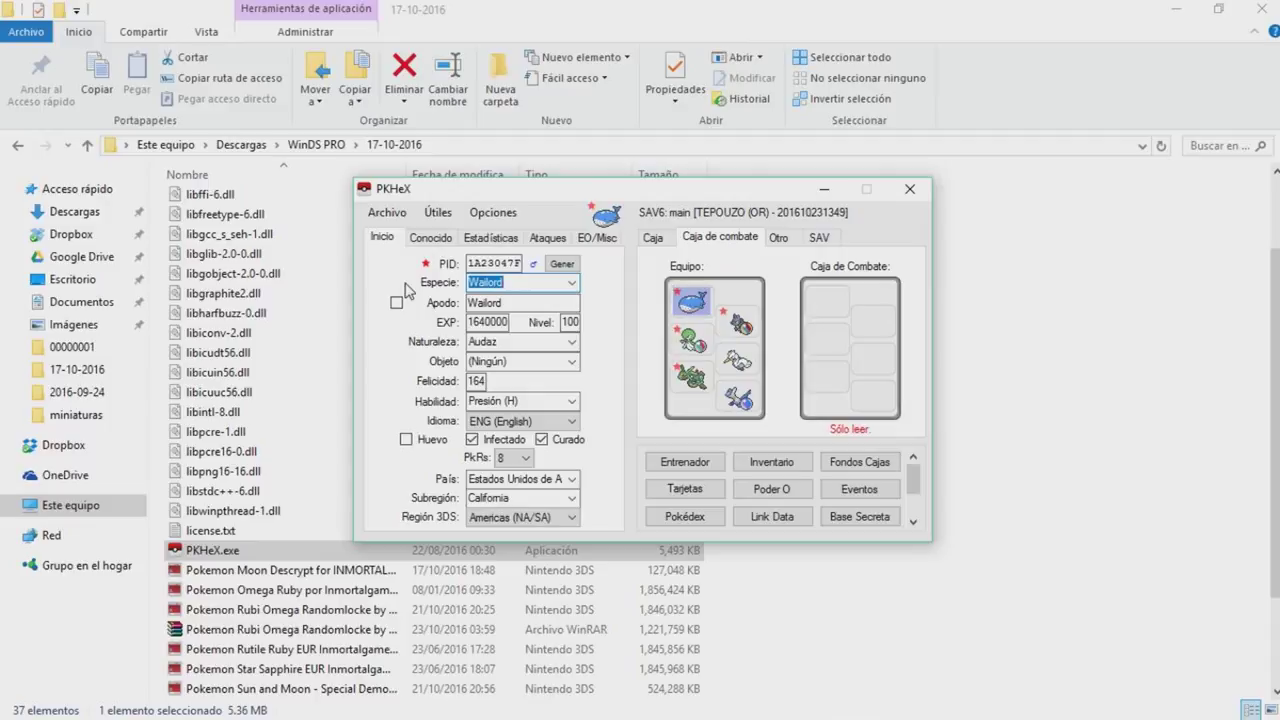
type("L")
key("BackSpace")
type("Lucario")
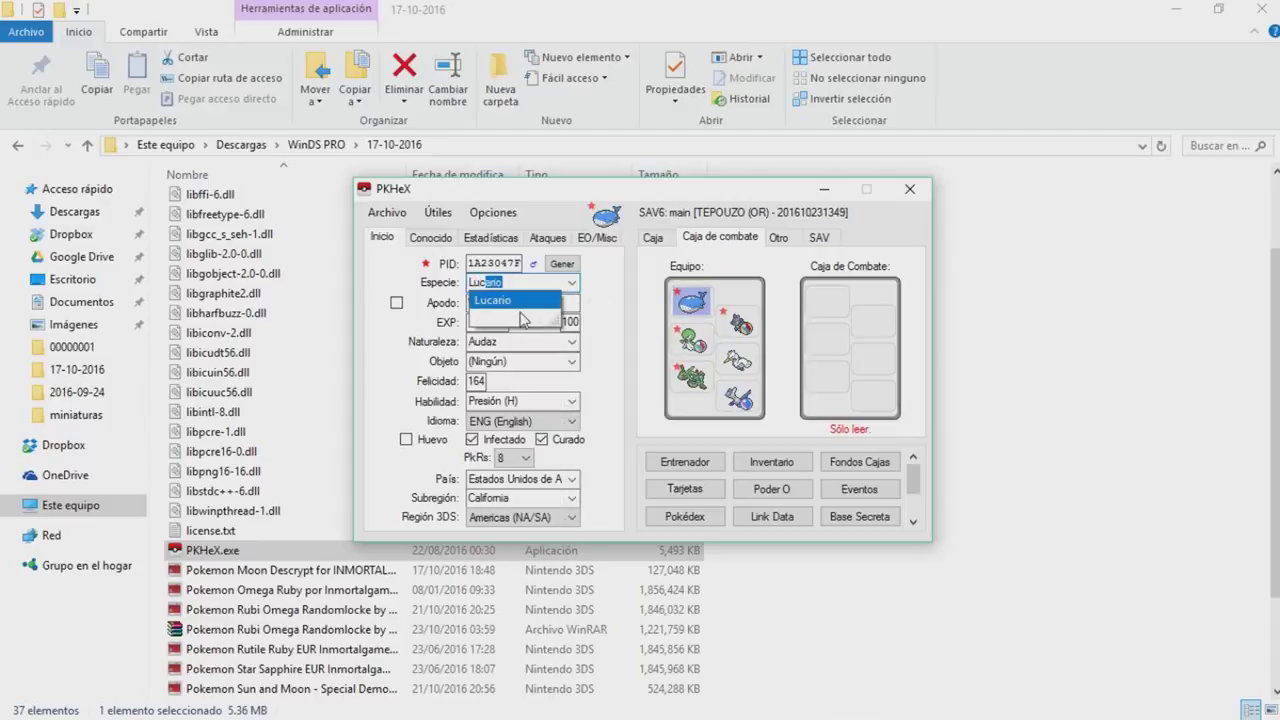
left_click(521, 311)
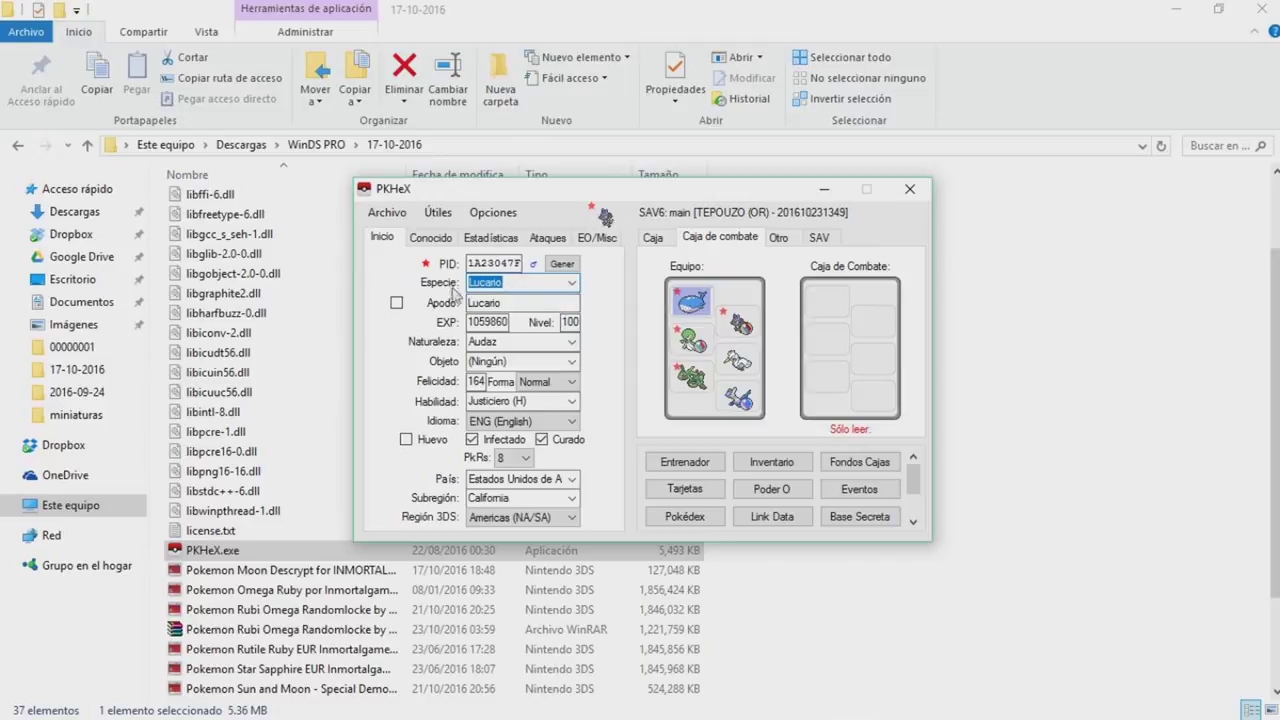
- Try the shiny option on Lucario and regenerate its PID, leaving it non-shiny
left_click(553, 263)
left_click(425, 263)
left_click(560, 263)
left_click(424, 263)
left_click(560, 266)
- Set Lucario's nickname to asgdsdg and its level to 25
double_click(519, 302)
type("asgdsdg")
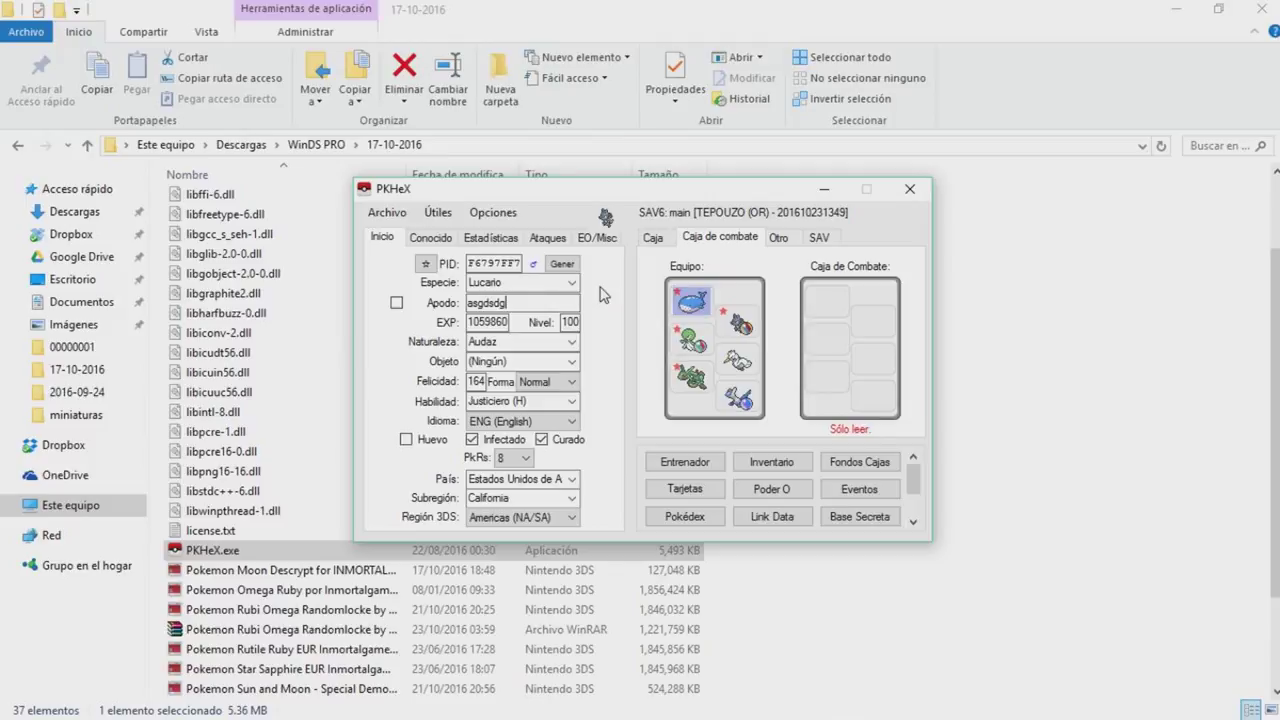
left_click(448, 246)
left_click(383, 240)
double_click(575, 321)
type("25")
- Replace Lucario's first current move, Buceo, with Puño Bala
left_click(550, 236)
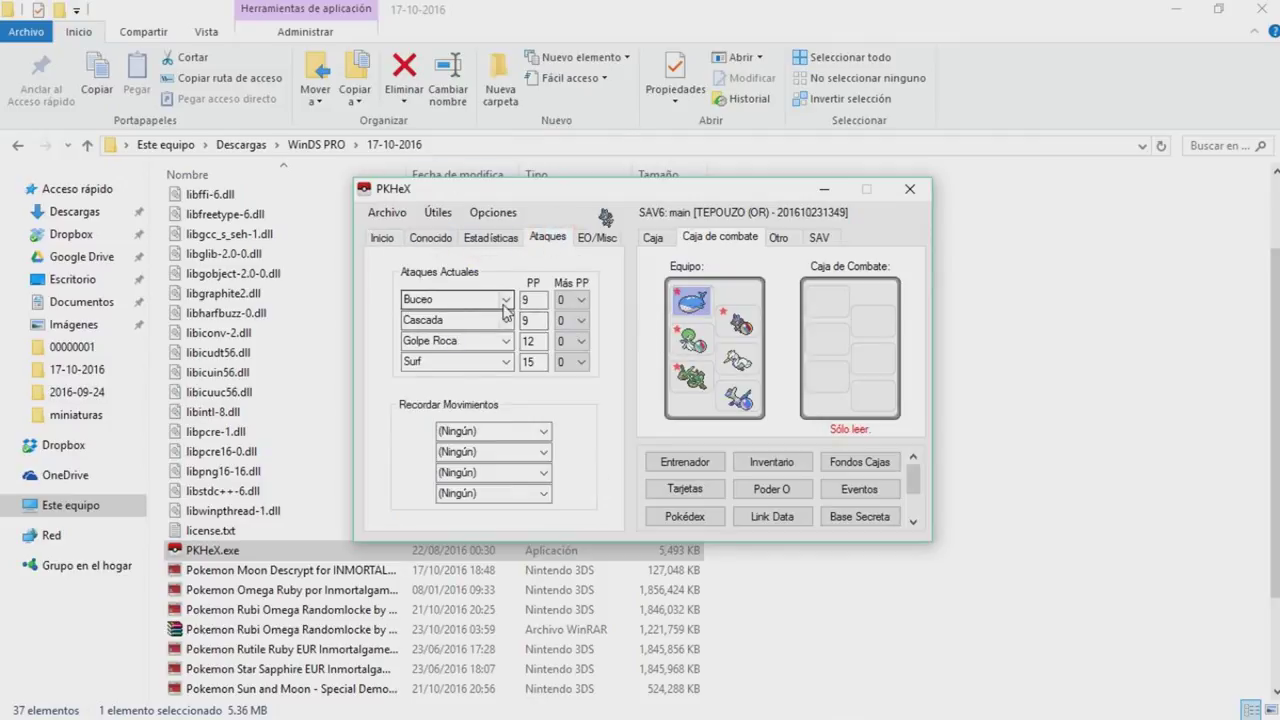
left_click(492, 299)
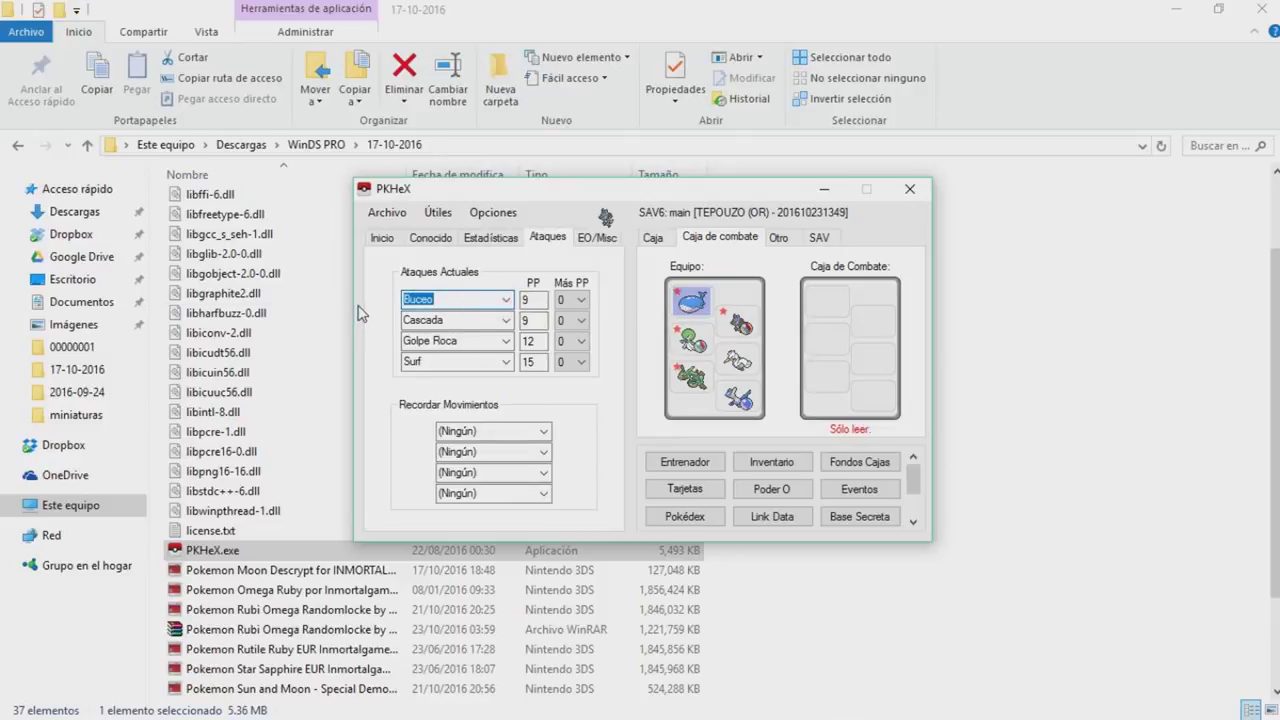
type("puño")
key("Down")
key("Down")
key("Down")
key("Up")
key("Up")
key("Return")
- Place the edited Lucario in the team slot below Wailord and export the save over the existing main file
right_click(694, 344)
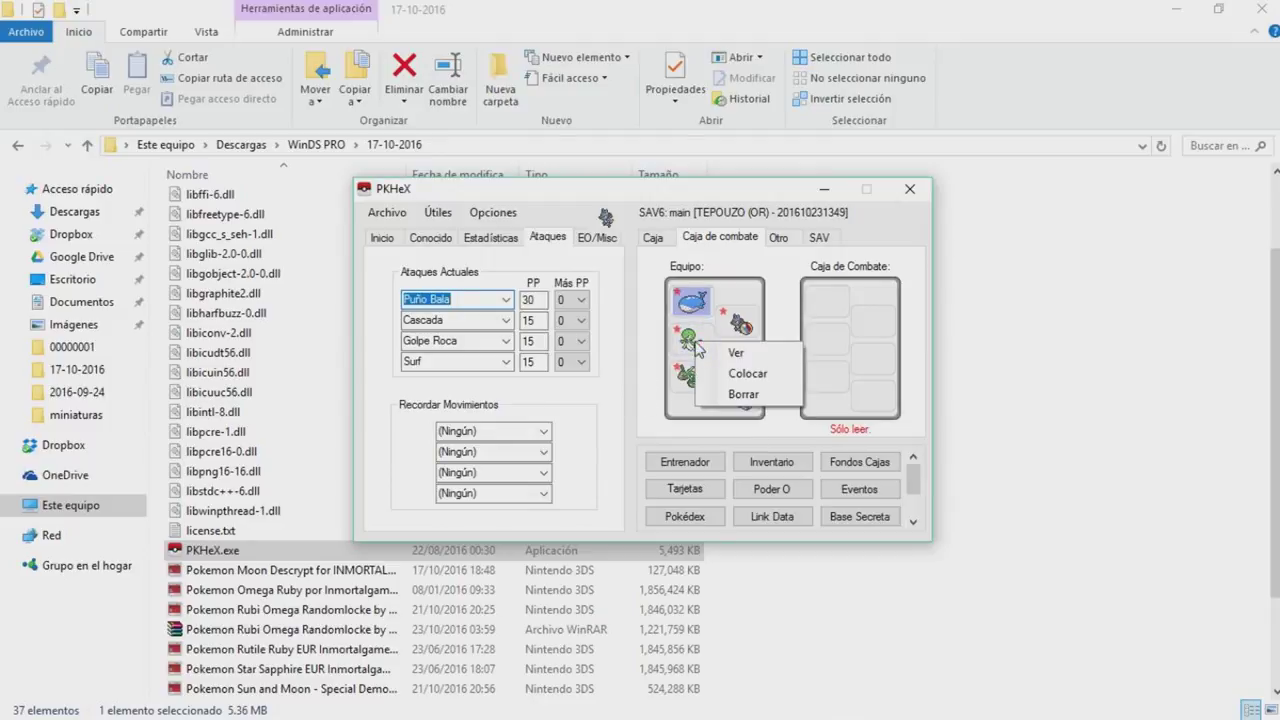
left_click(746, 373)
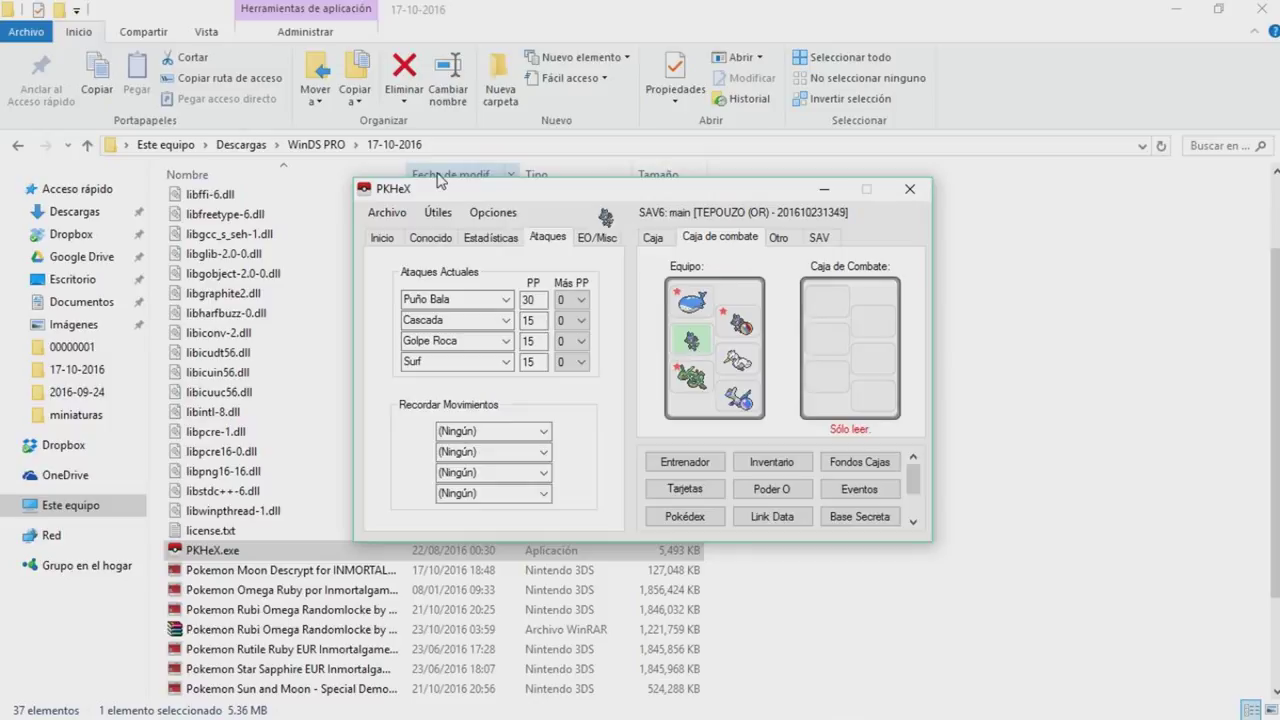
left_click(381, 218)
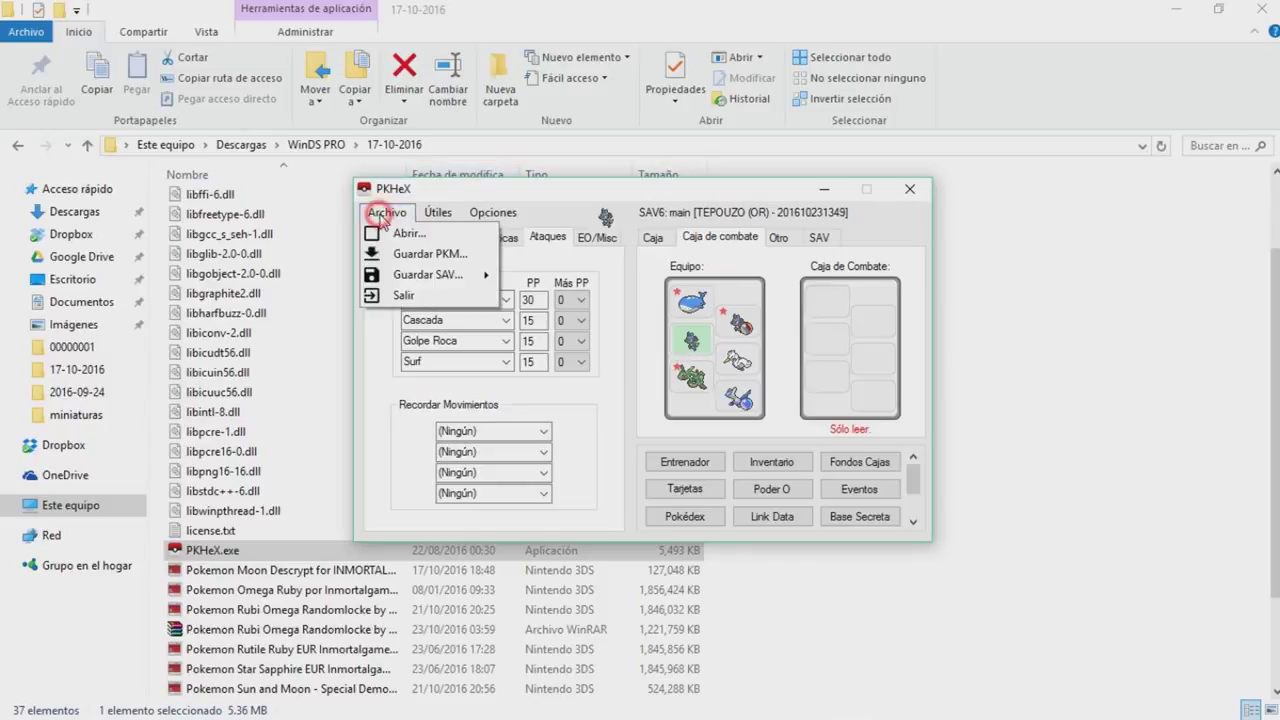
mouse_move(402, 274)
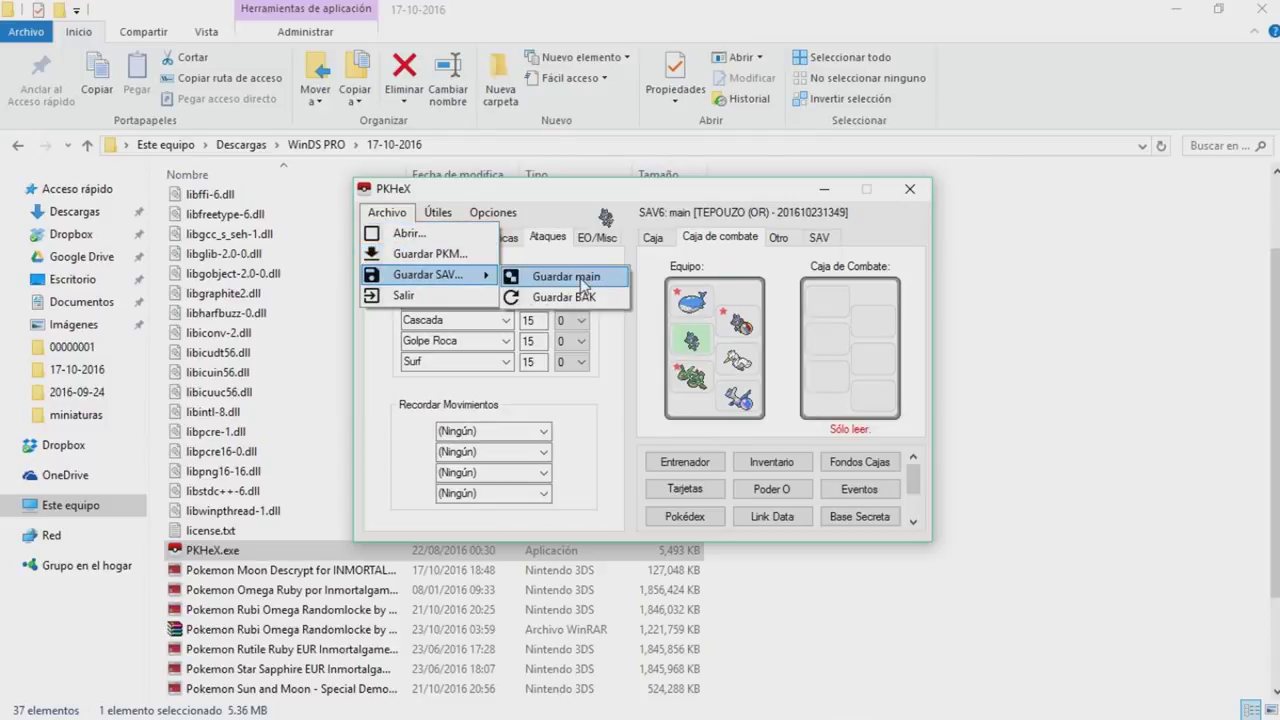
left_click(566, 277)
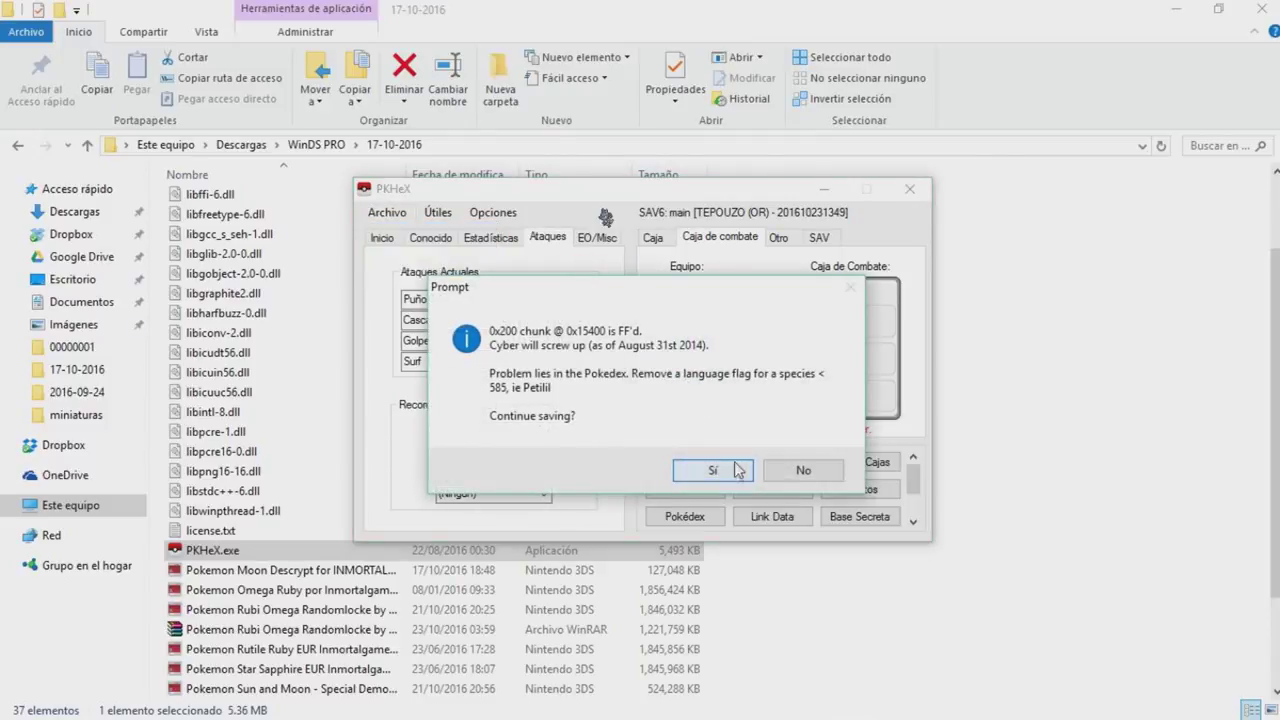
left_click(737, 480)
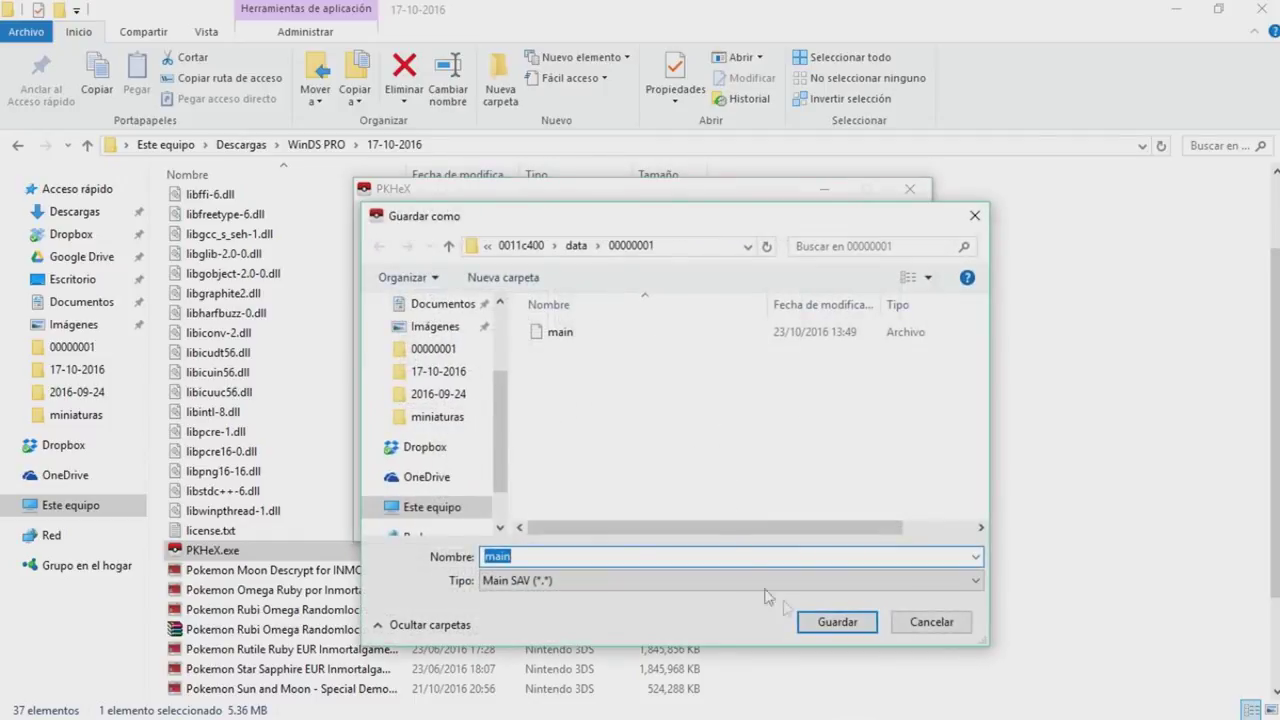
left_click(834, 622)
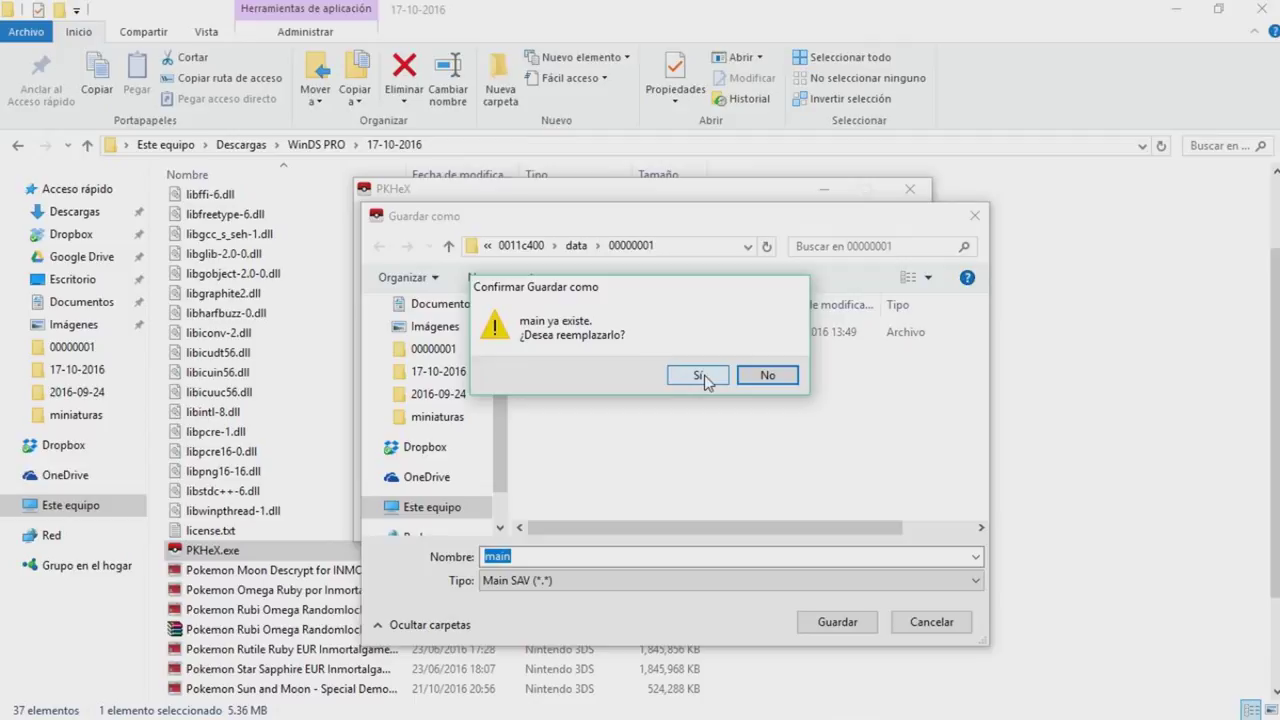
left_click(704, 375)
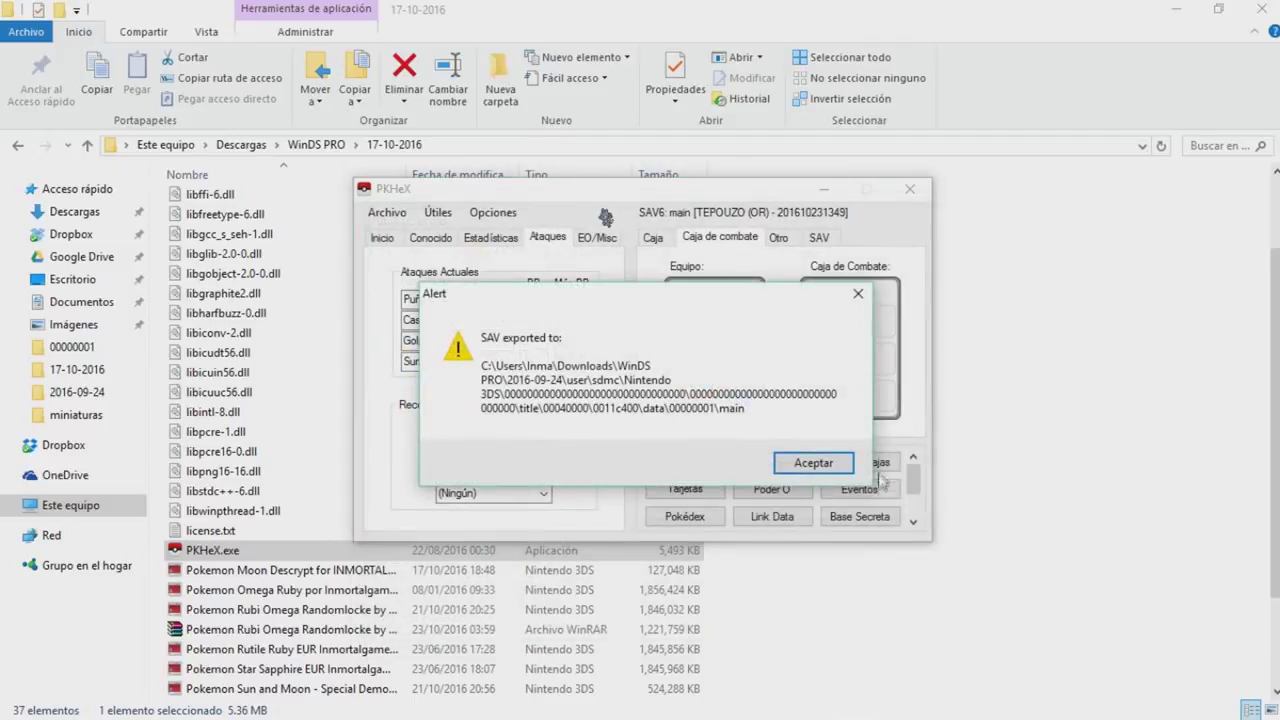
left_click(814, 463)
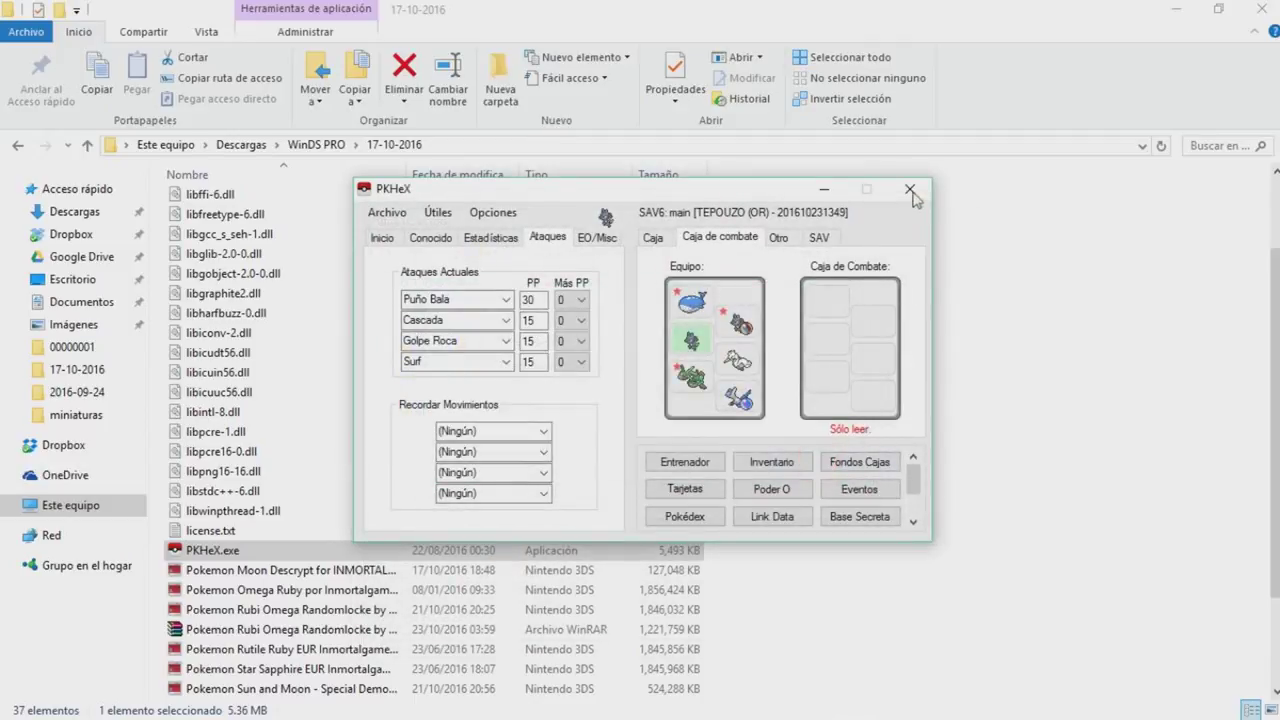
left_click(909, 190)
- Run citra-qt-gcc-jit-sse3-15.exe from the 2016-09-24 folder inside WinDS PRO, accepting the security warning
scroll(384, 390, "up", 2)
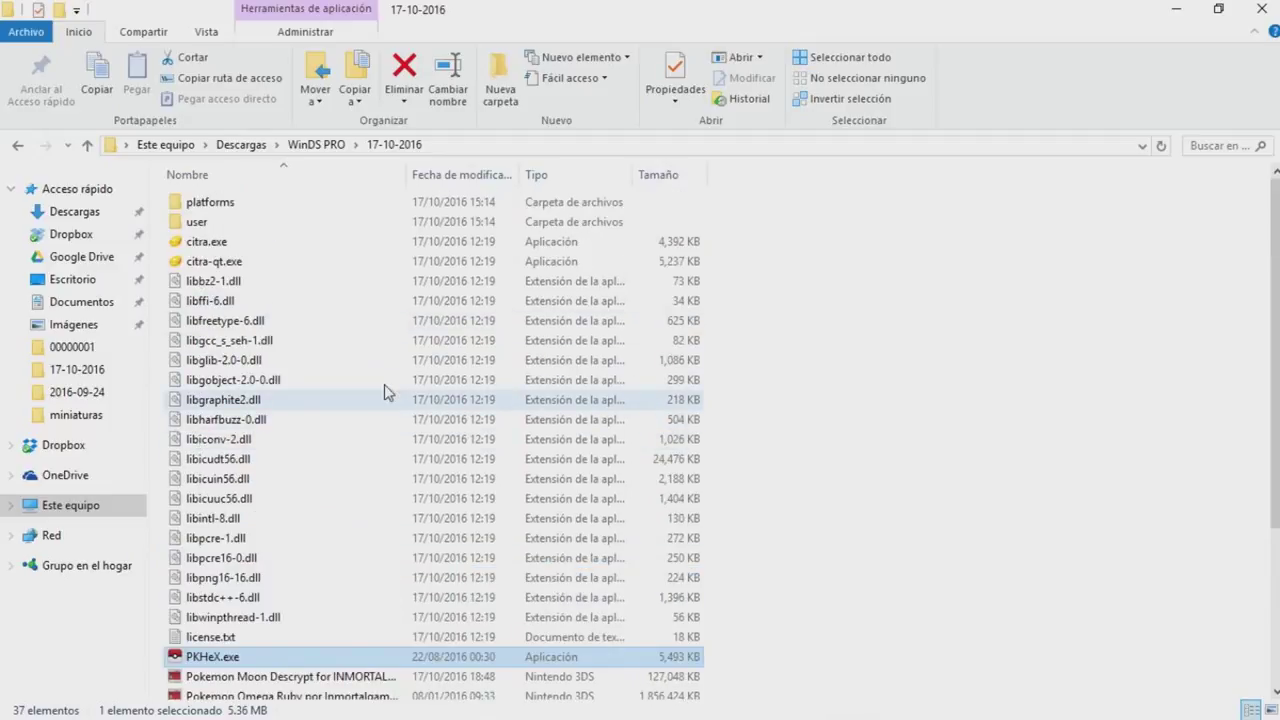
left_click(330, 144)
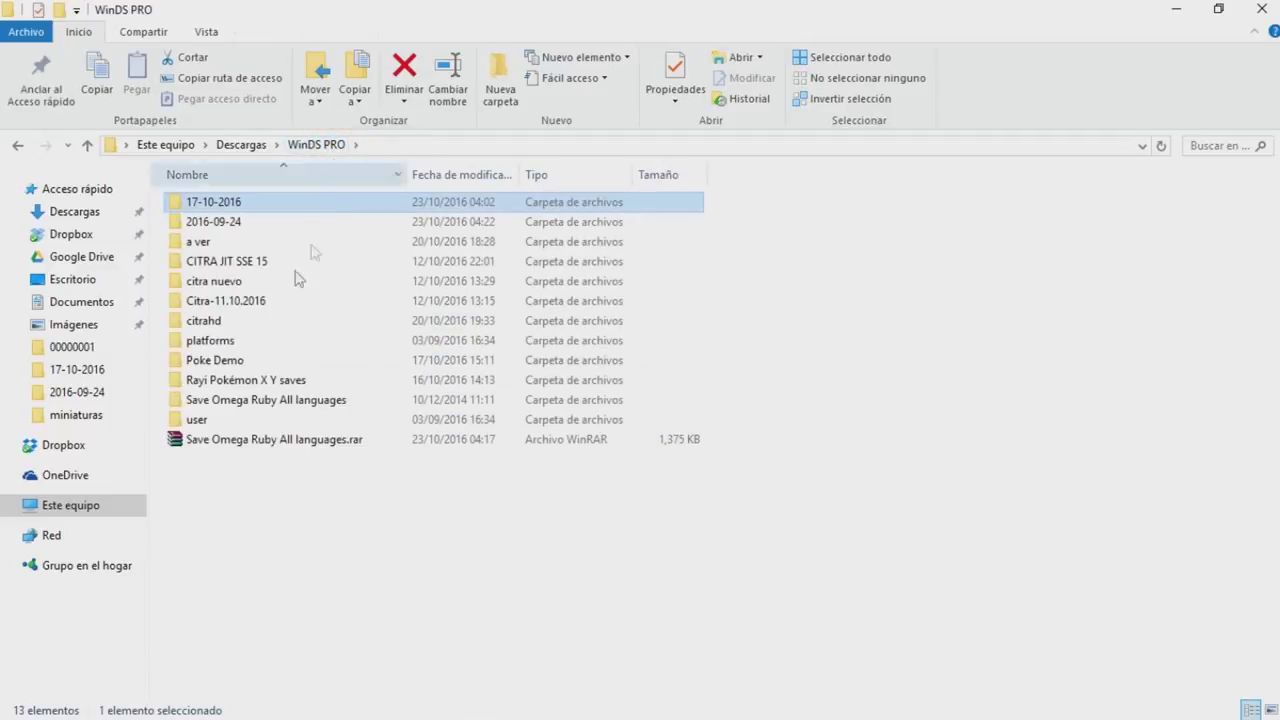
double_click(257, 224)
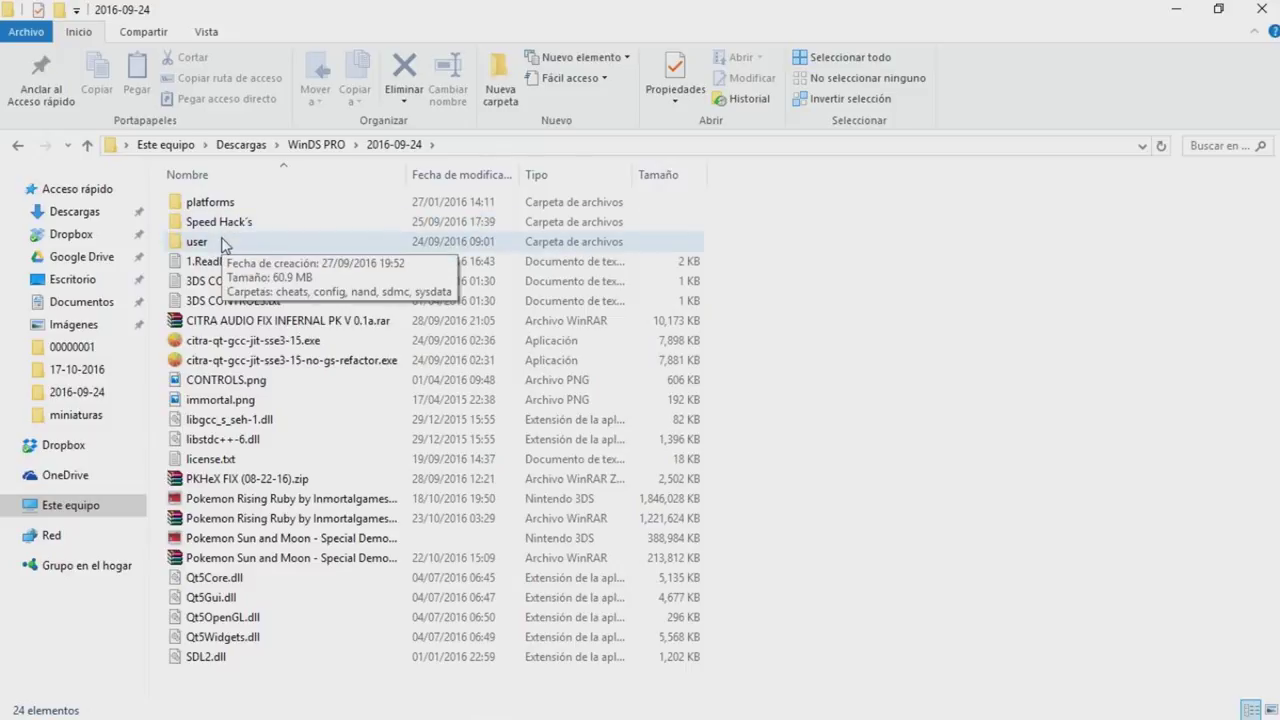
double_click(316, 342)
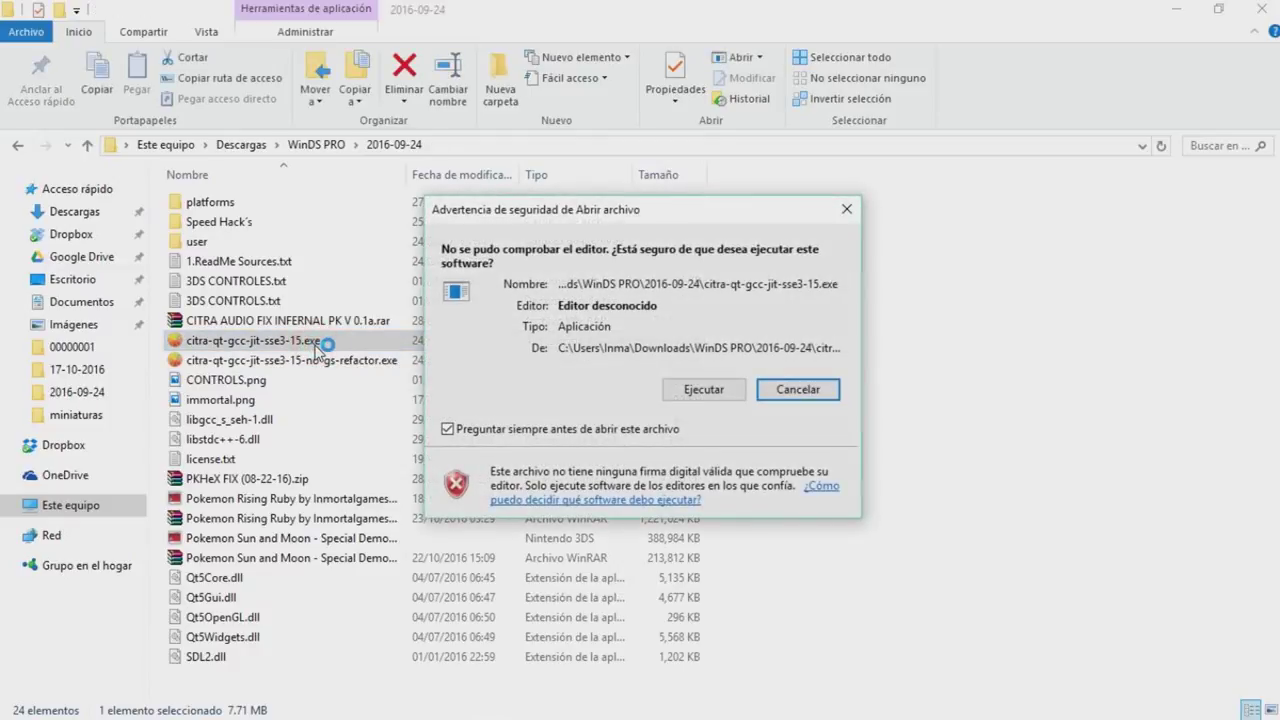
left_click(720, 388)
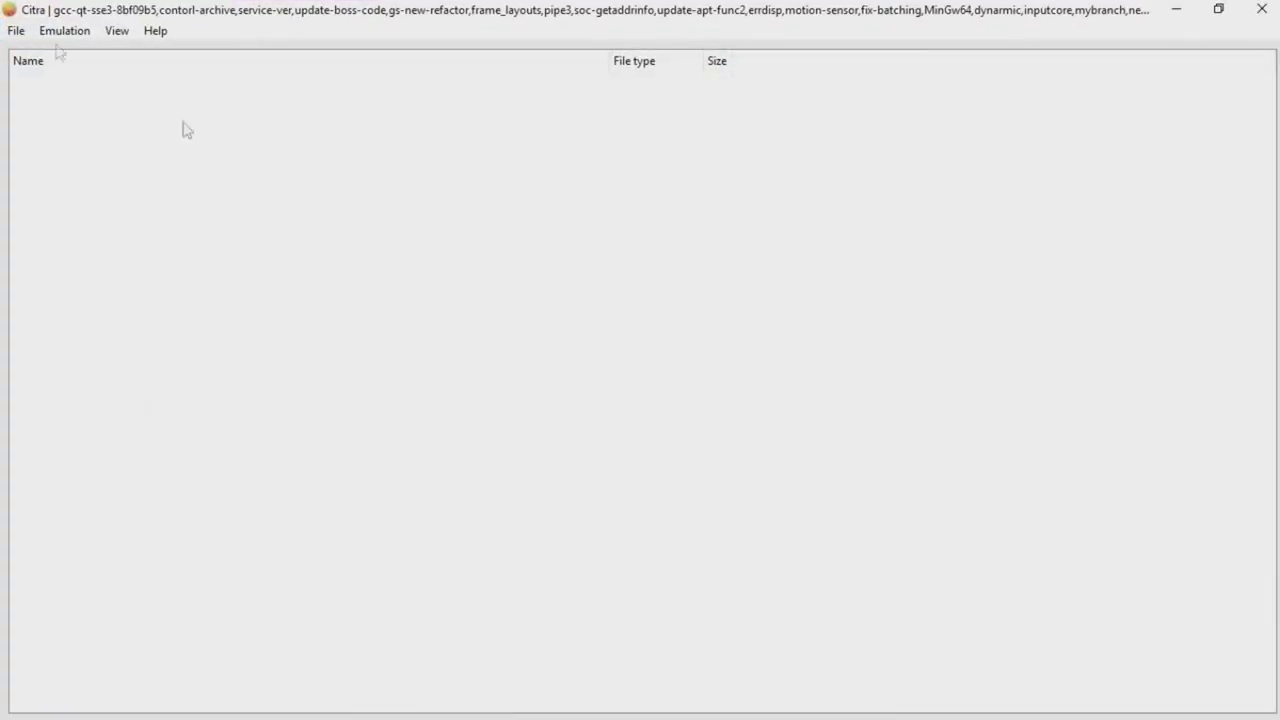
- In Citra, load the Pokemon Rutile Ruby EUR game from the 17-10-2016 folder and continue the saved game
left_click(16, 31)
left_click(27, 60)
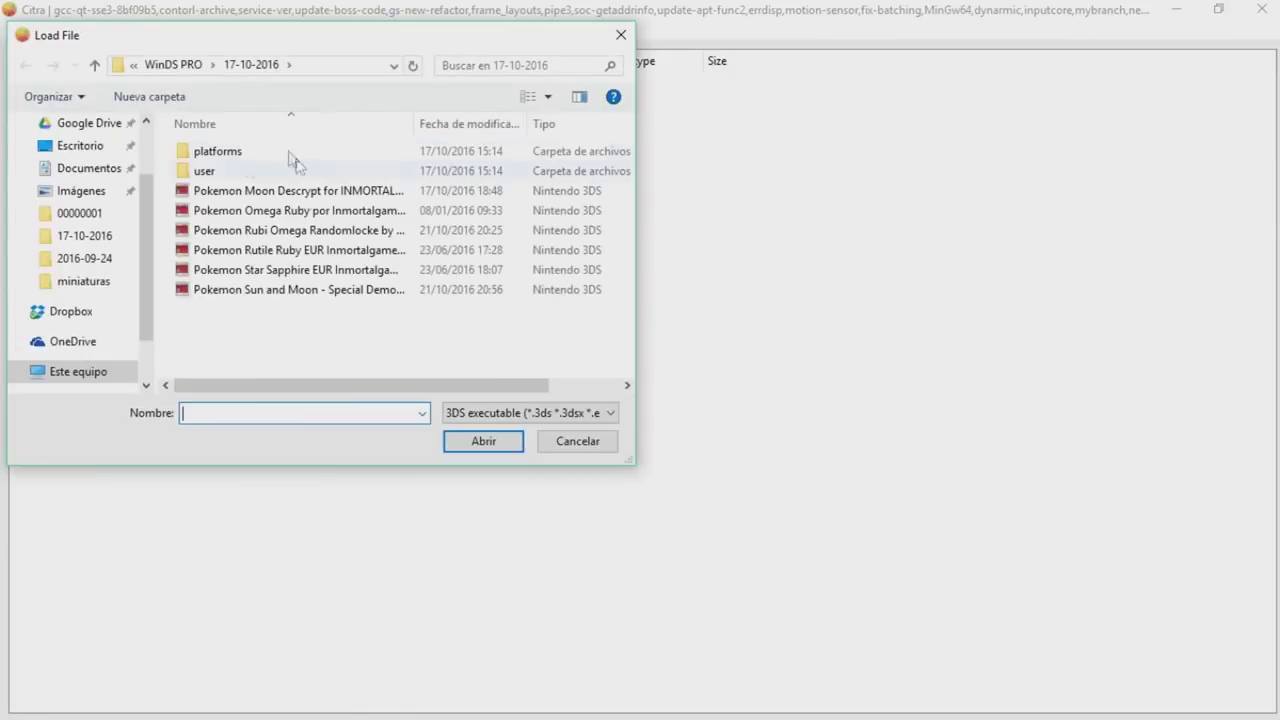
double_click(262, 252)
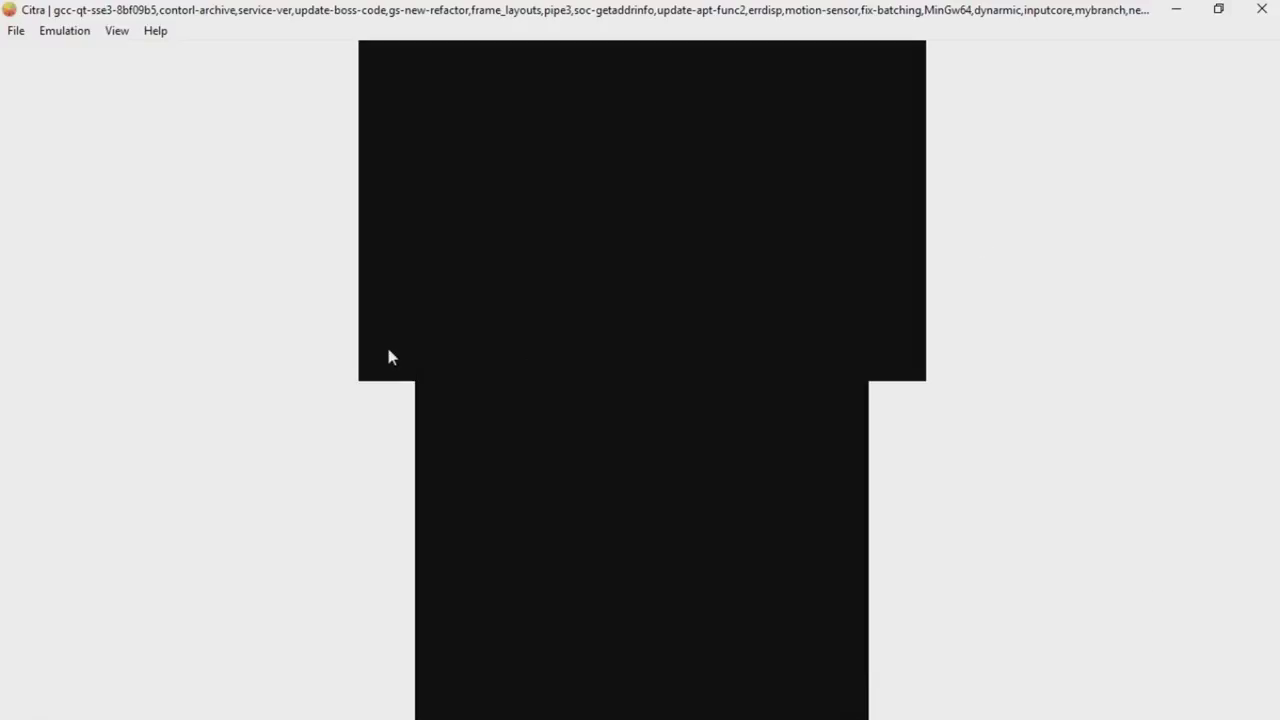
left_click(1103, 305)
left_click(1046, 302)
key("a")
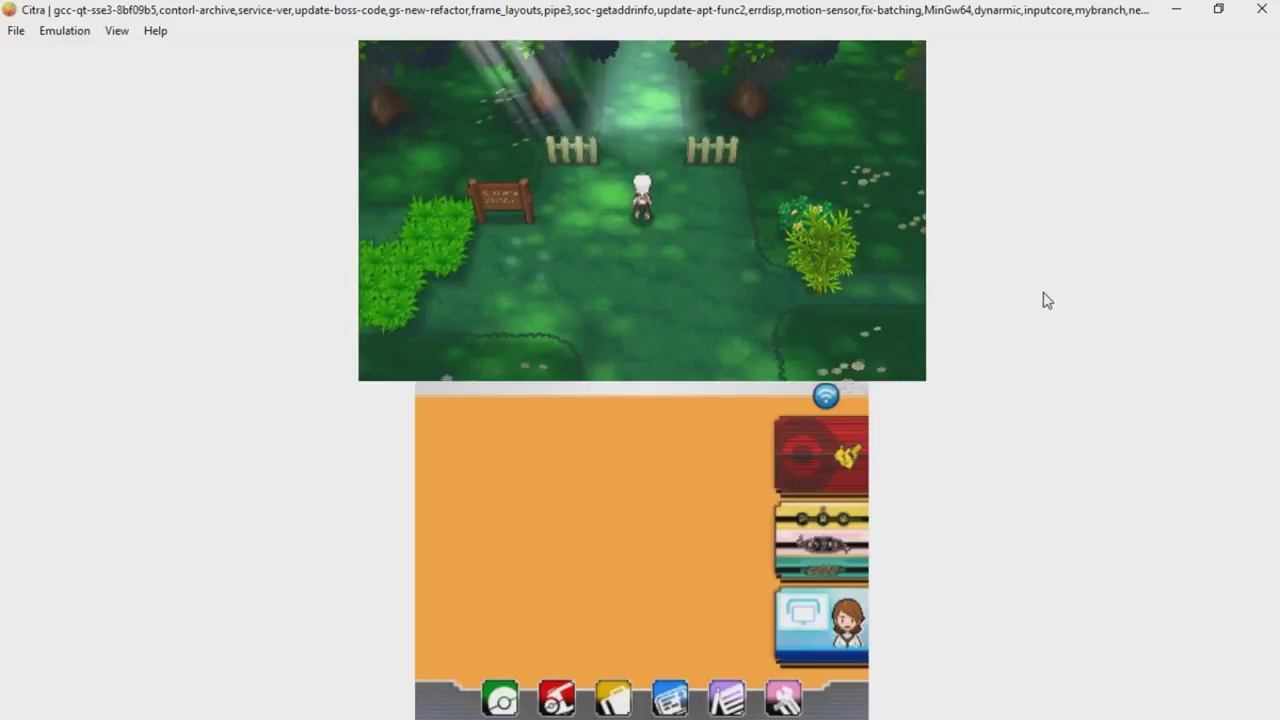
- Walk the character up out of the forest onto Ruta 104 and decline using another repelente
key("Up")
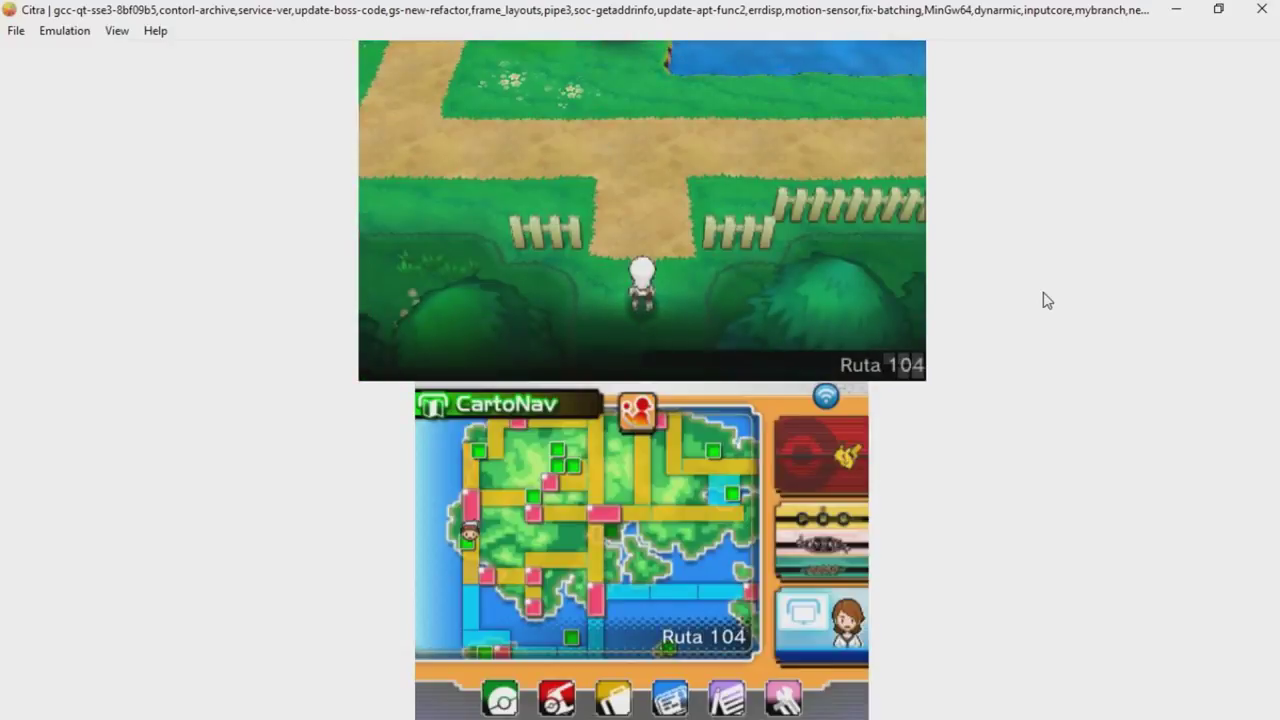
key("Up")
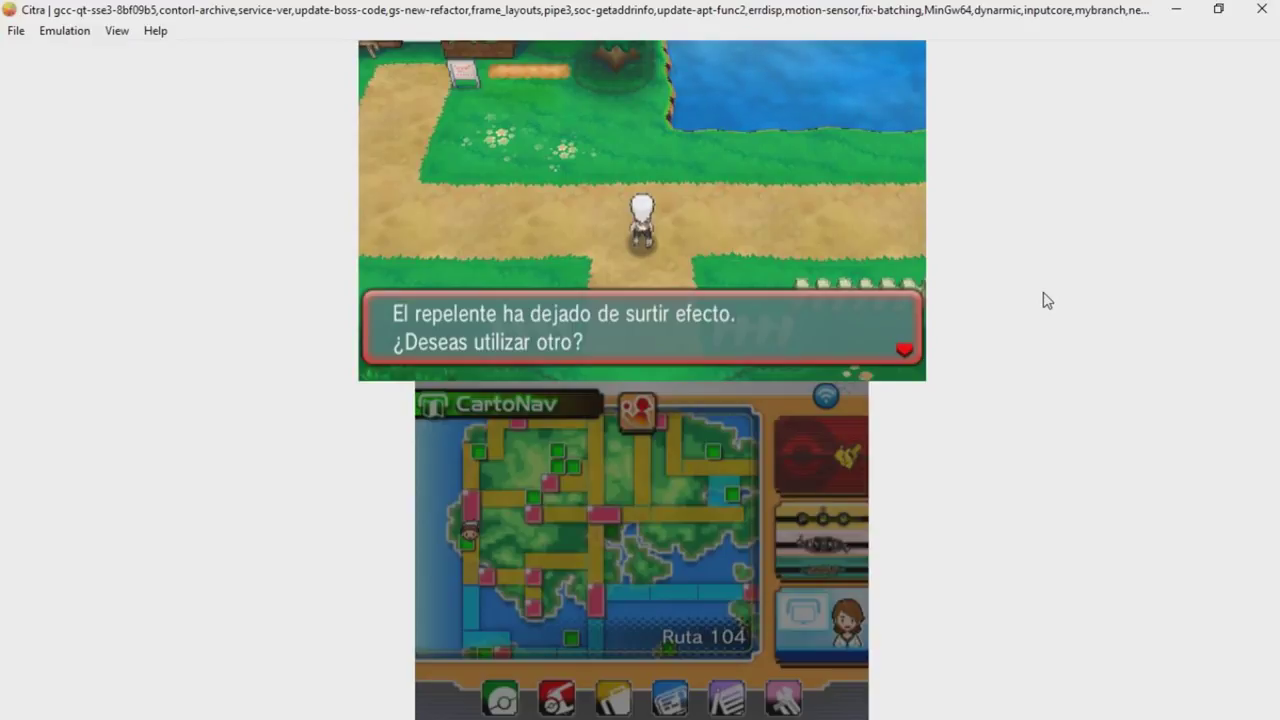
key("a")
key("Down")
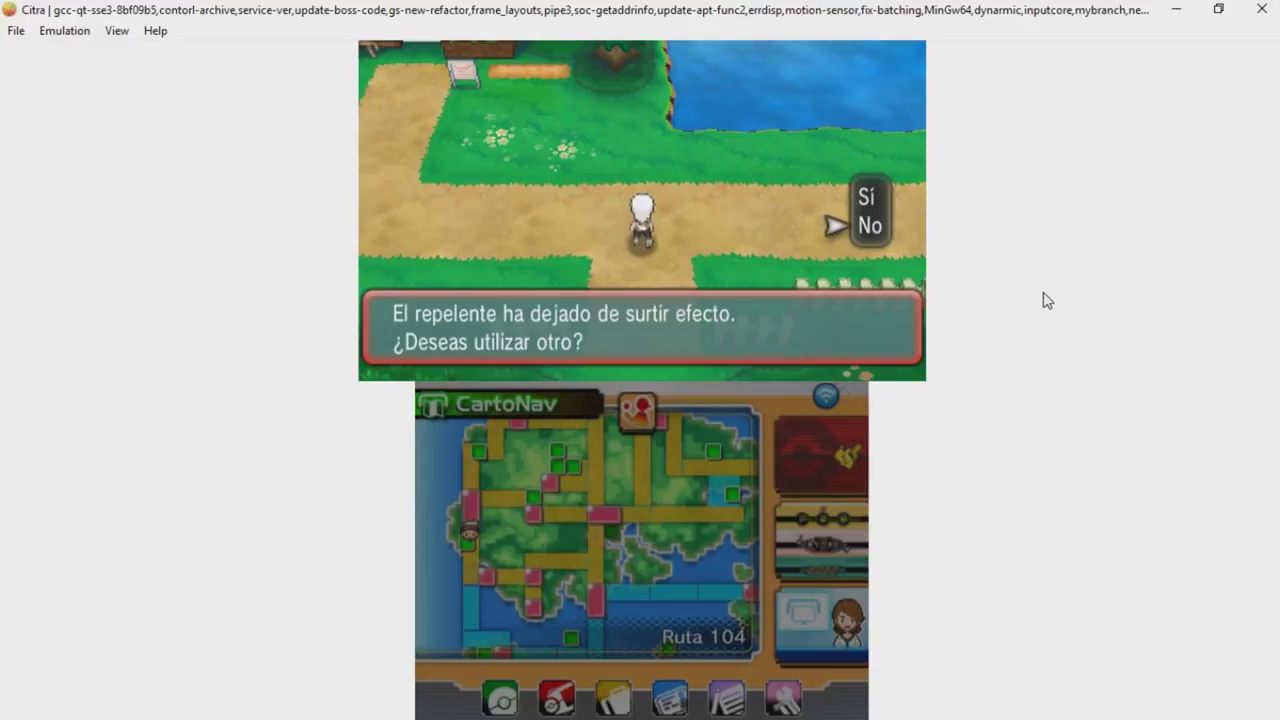
key("a")
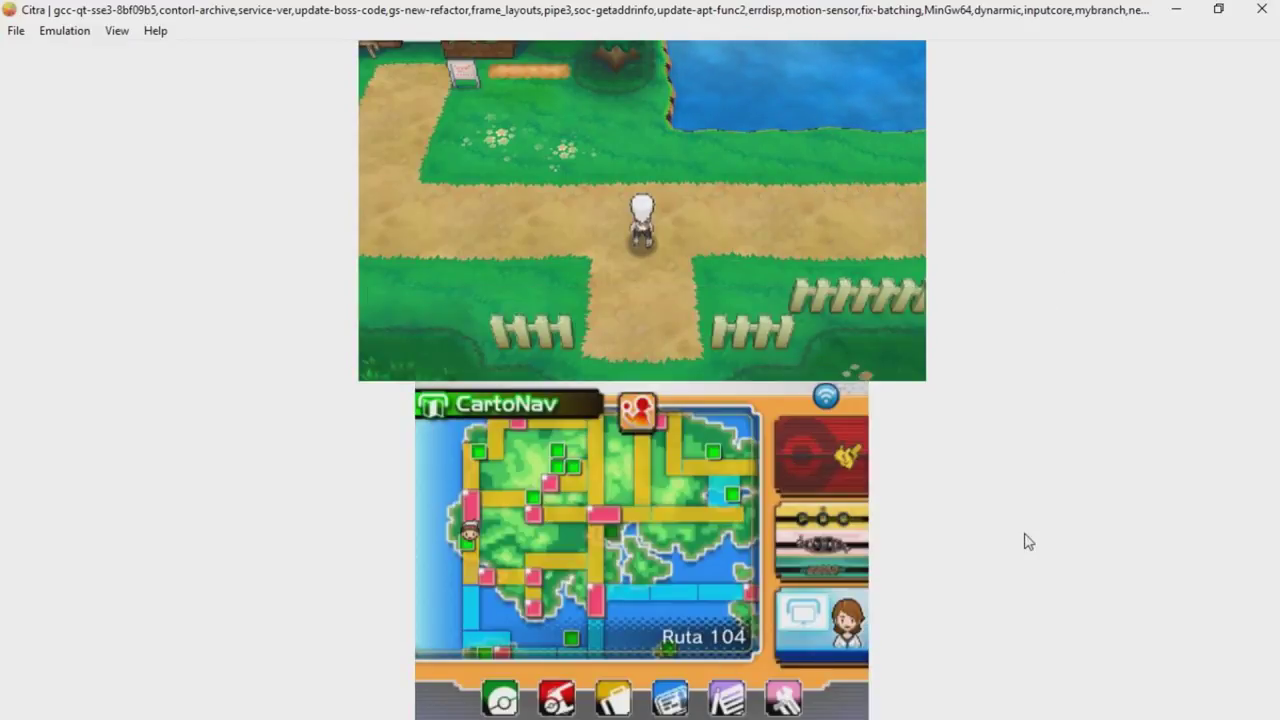
- Open the full CartoNav map of the region
key("z")
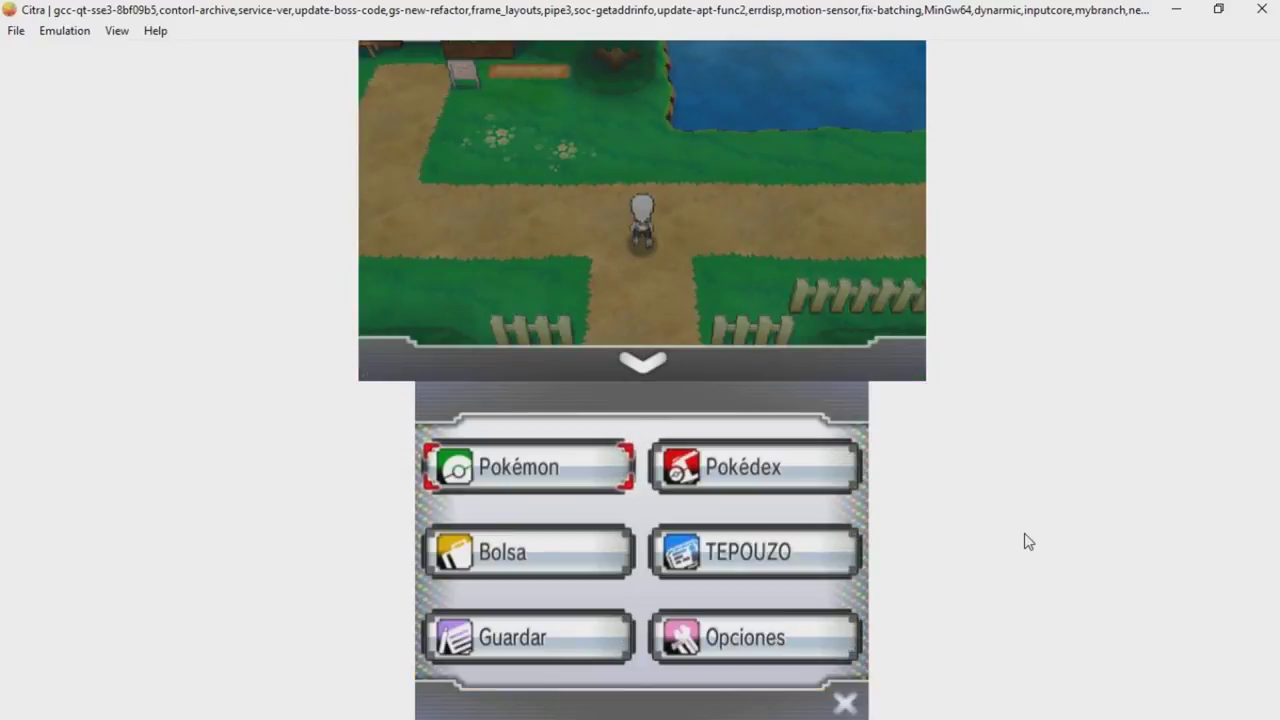
key("z")
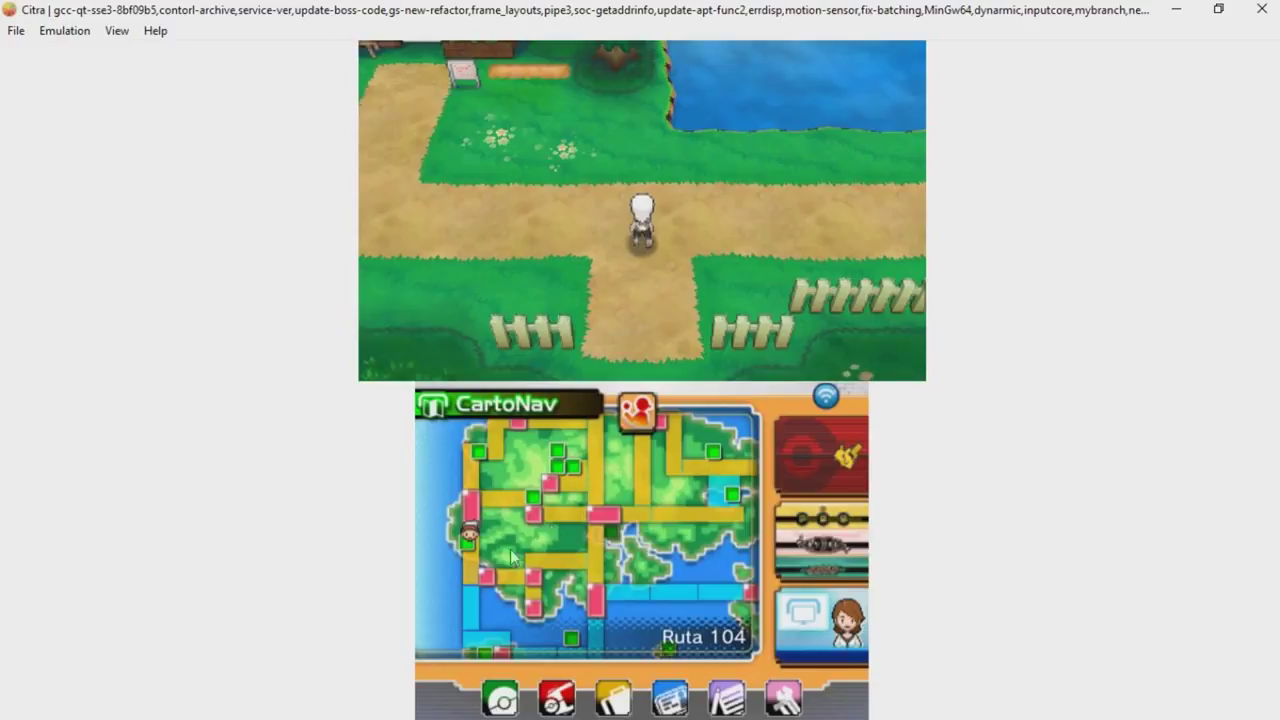
left_click(494, 552)
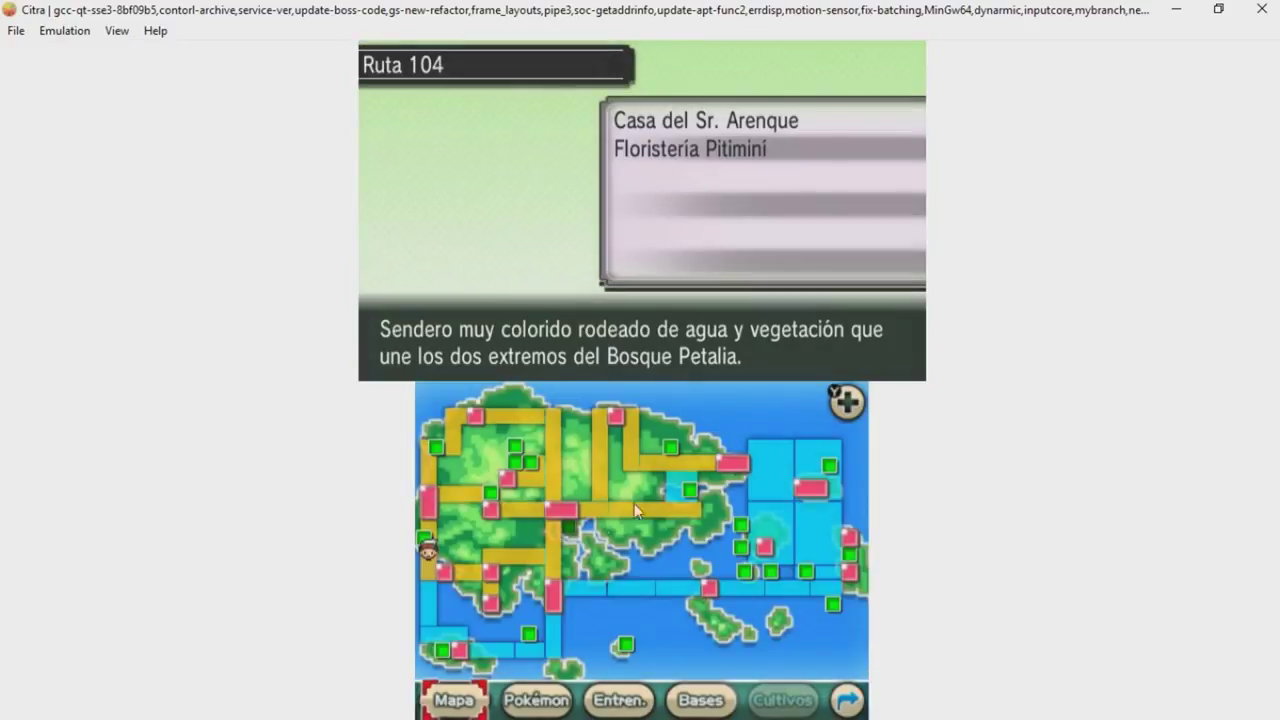
left_click(421, 538)
left_click(421, 538)
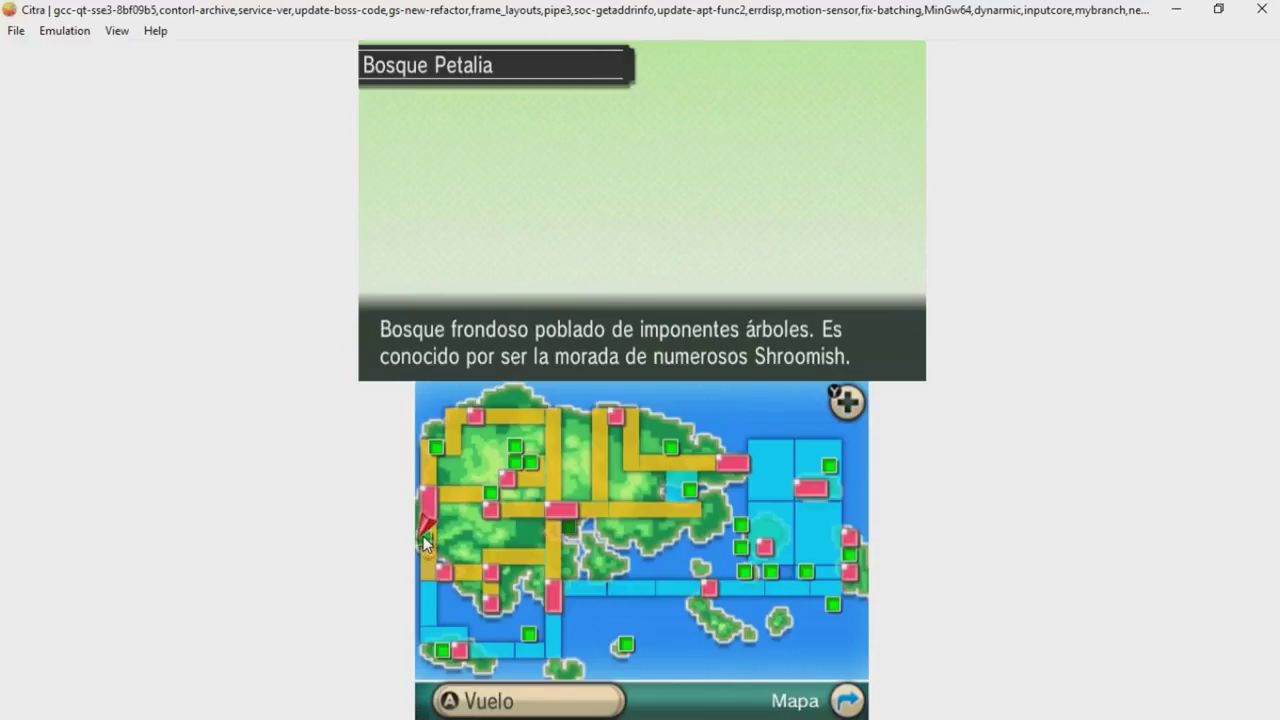
left_click(424, 543)
left_click(820, 553)
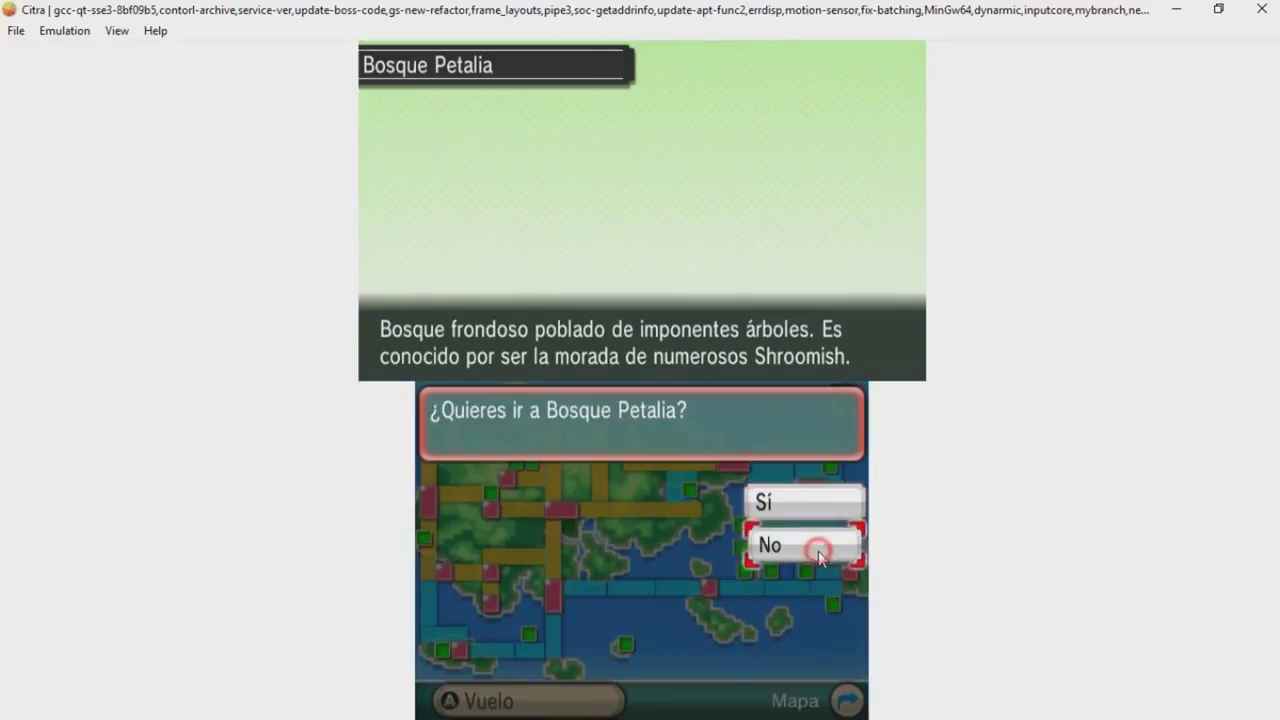
- Choose Túnel Fervergal on the map as the Vuelo destination and fly there
left_click(486, 493)
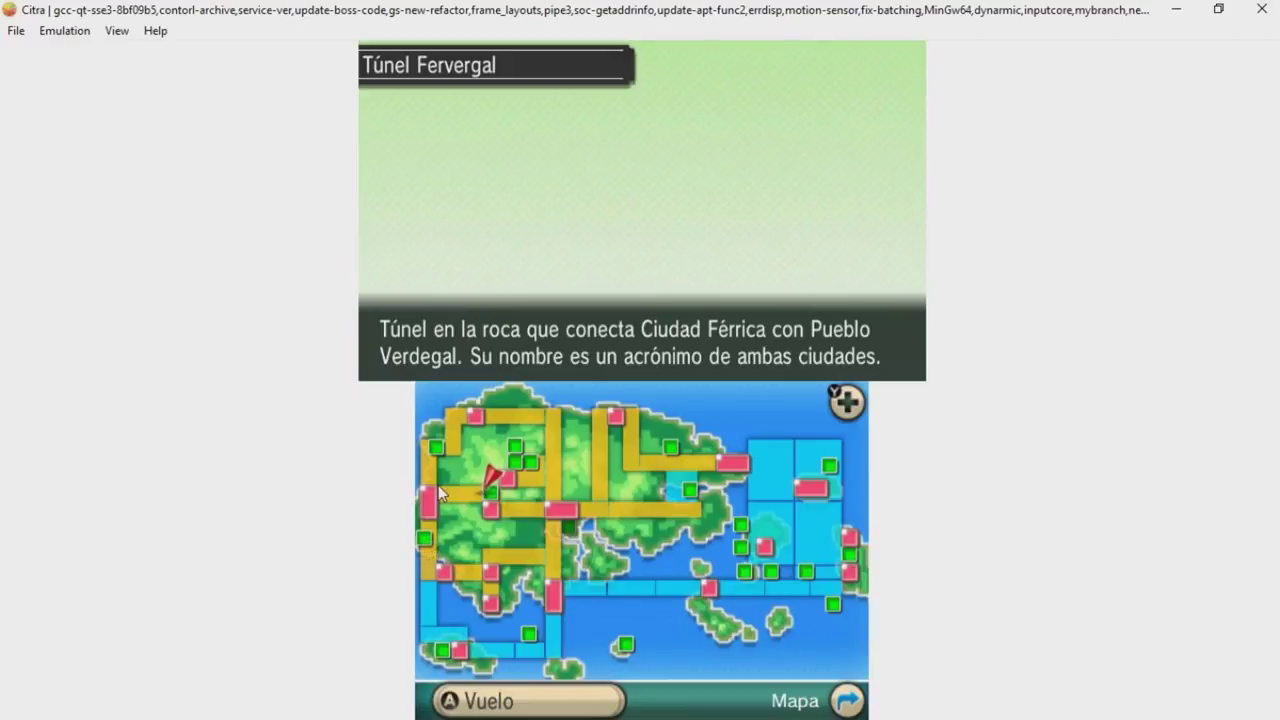
left_click(438, 451)
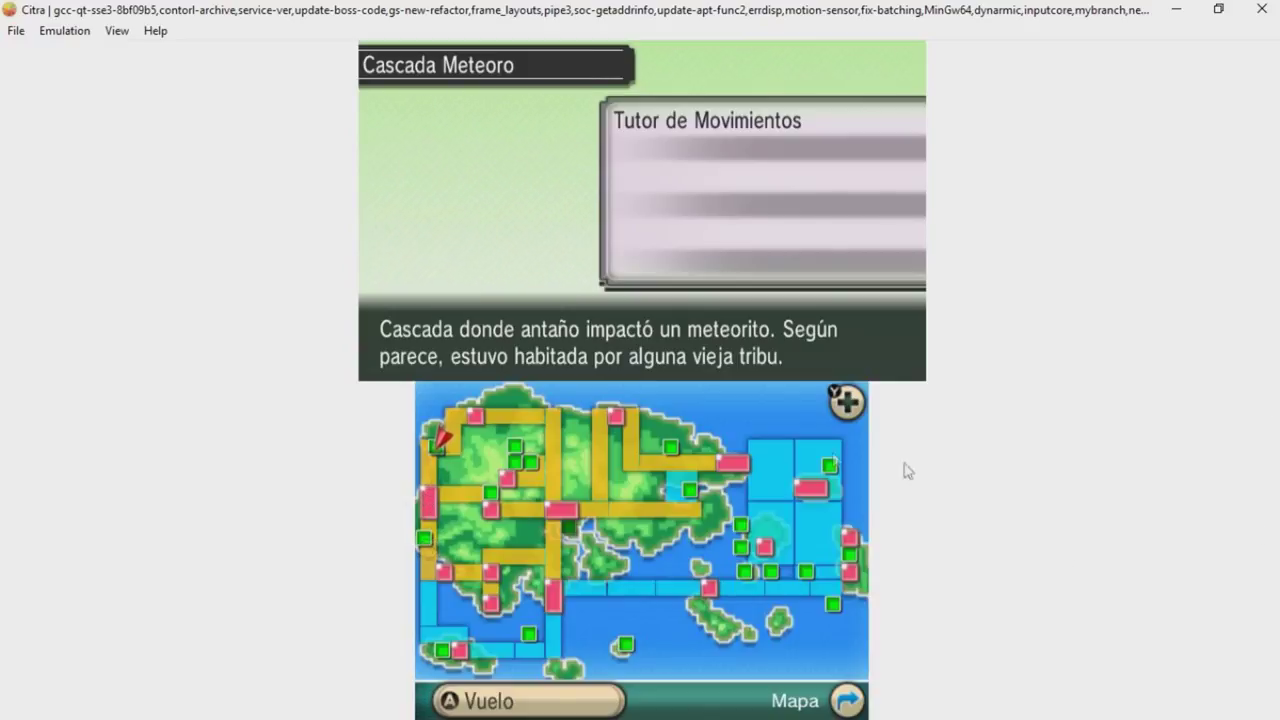
left_click(489, 484)
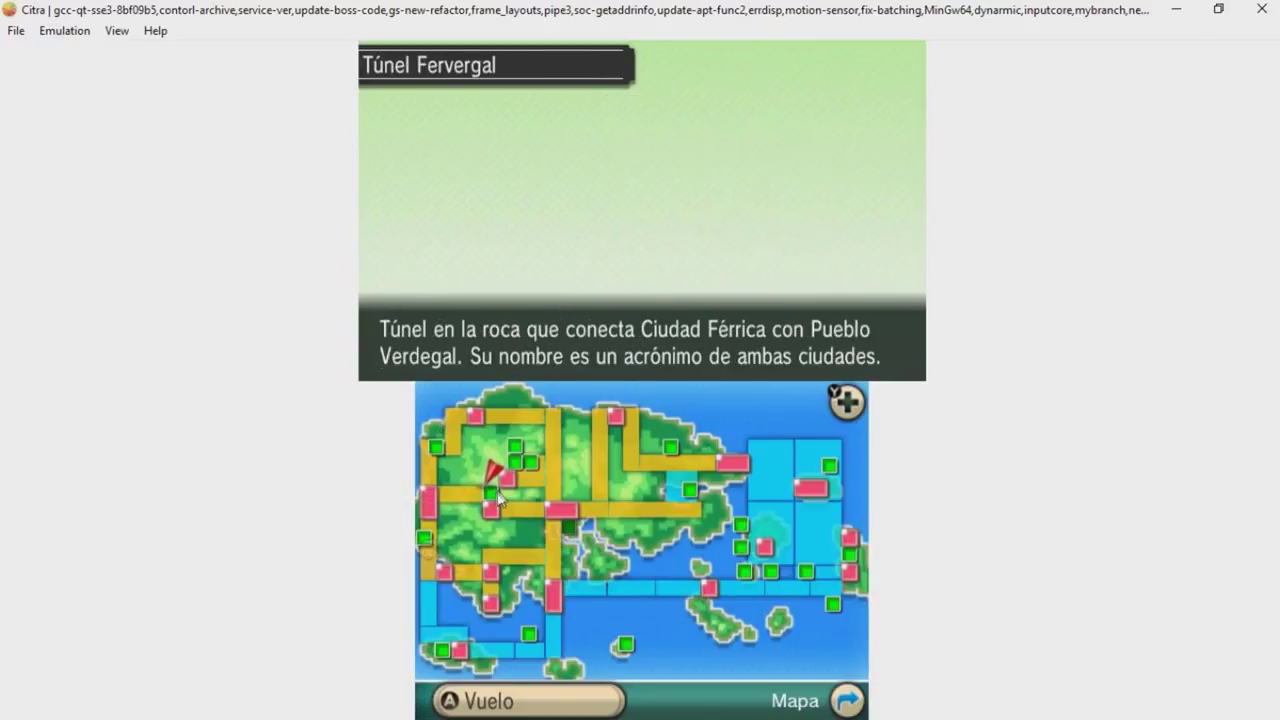
left_click(497, 490)
left_click(768, 500)
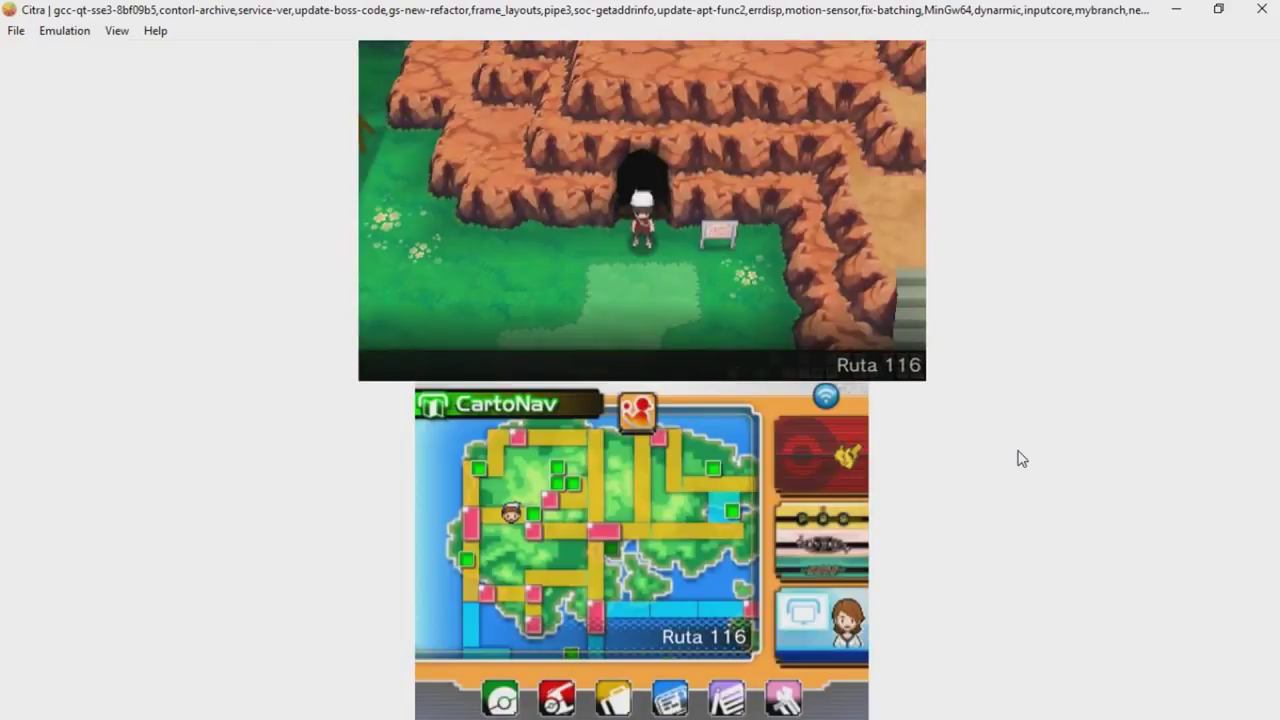
- Enter Túnel Fervergal and walk around the cave near the stairs
key("Up")
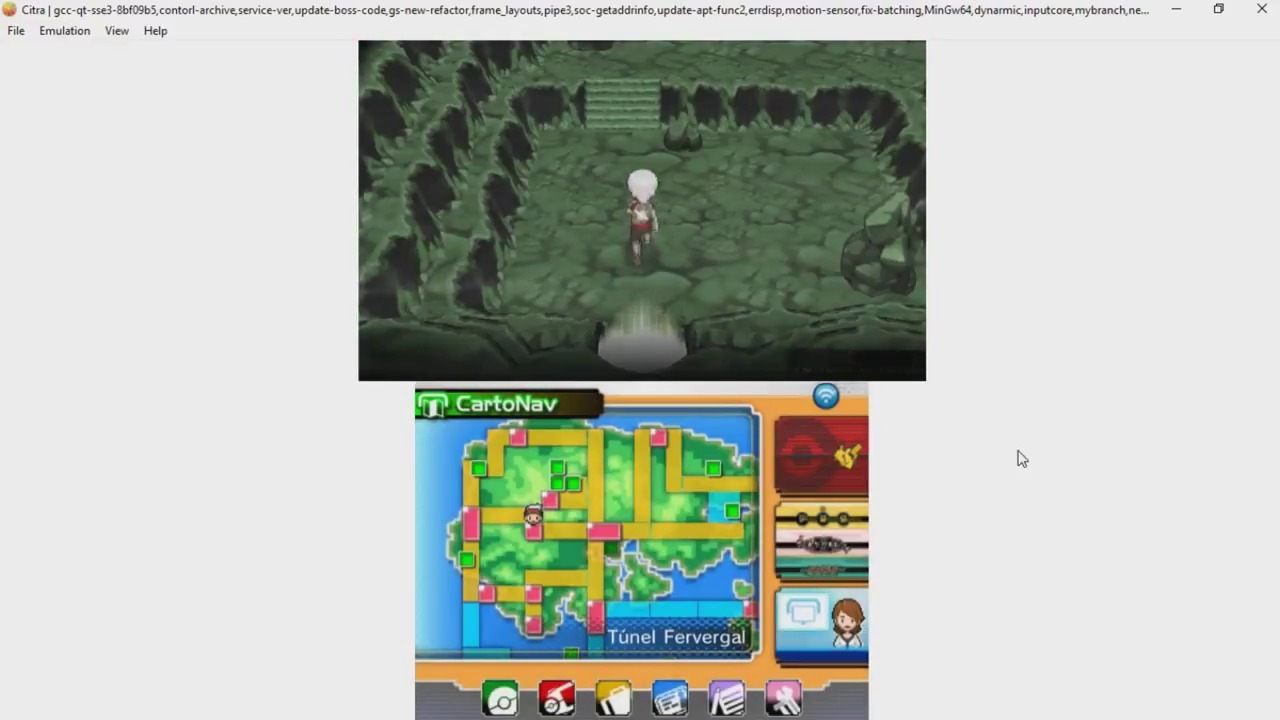
key("Up")
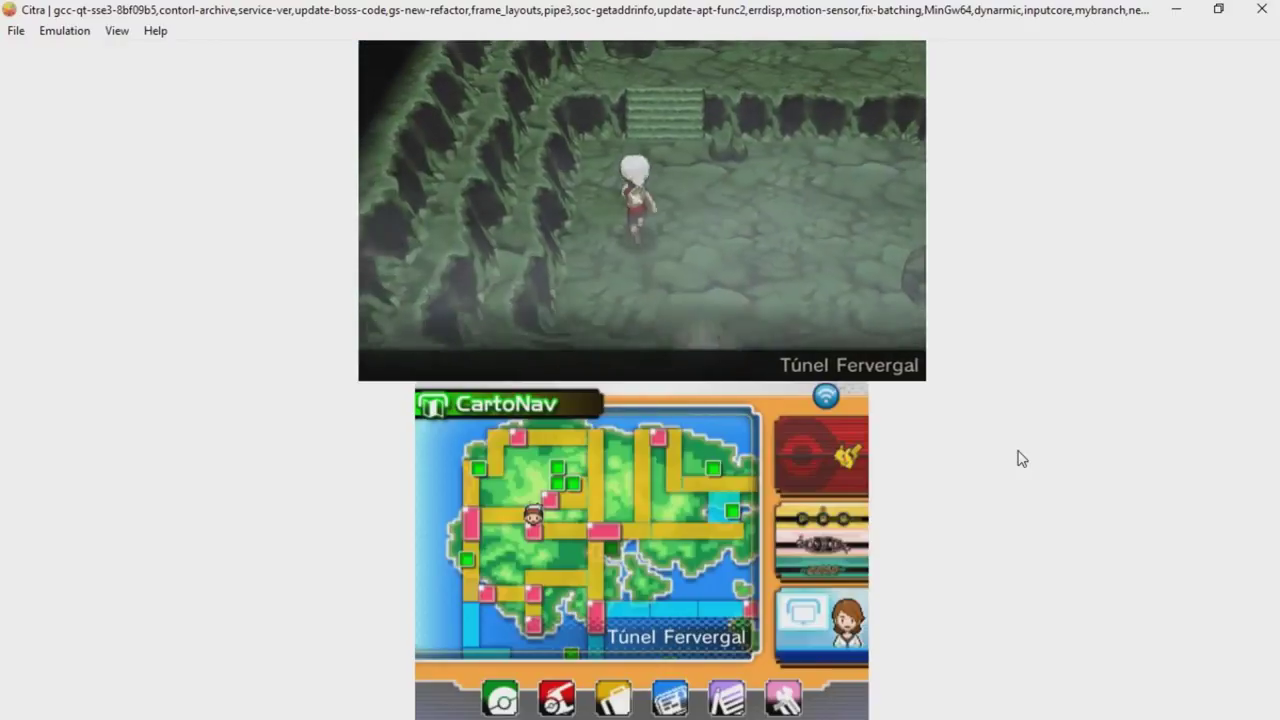
key("Right")
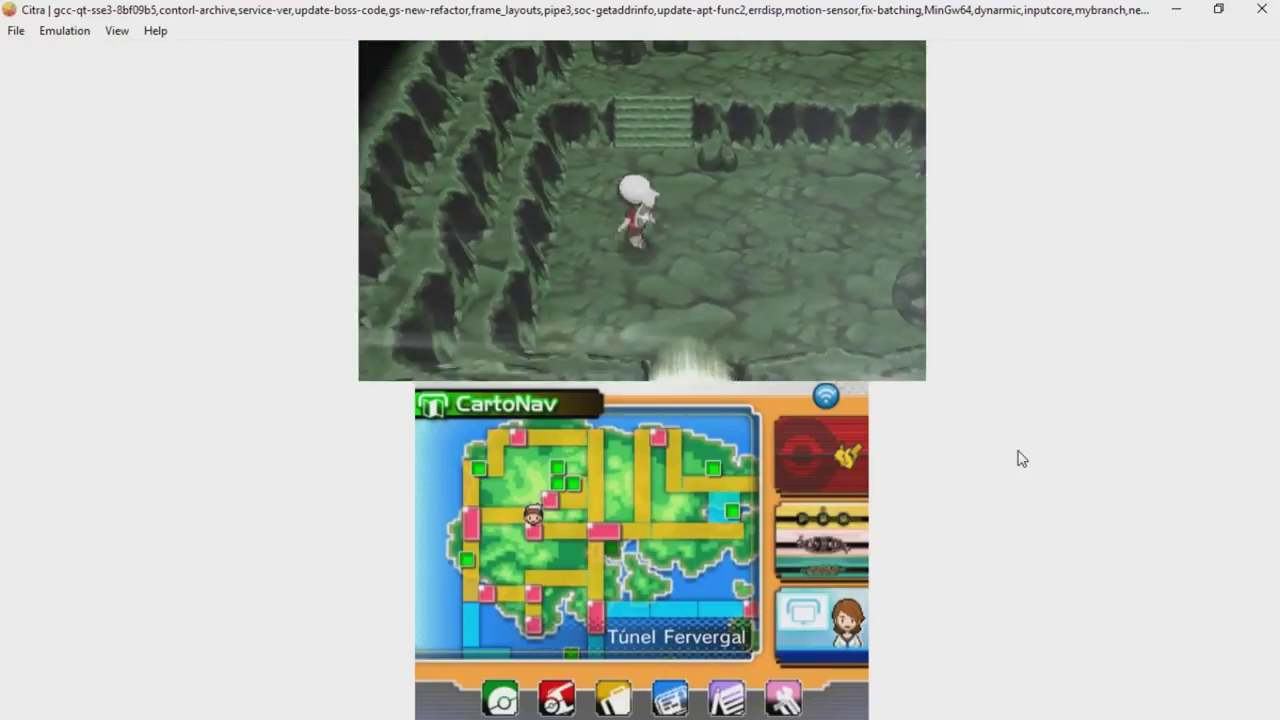